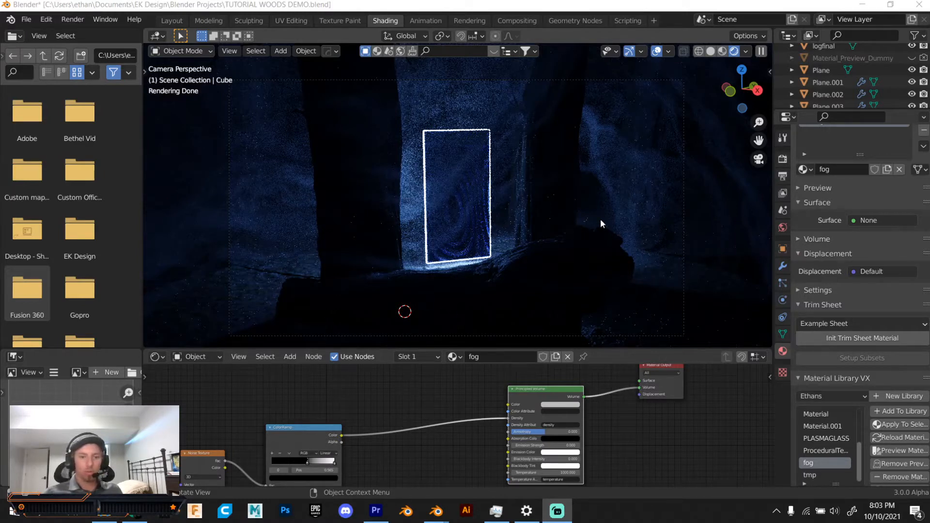
- Examine the finished woods demo scene in the Layout workspace, inspecting the trees, log, portal and surrounding fog volume from outside the camera
{"action": "left_click", "coordinate": [170, 23]}
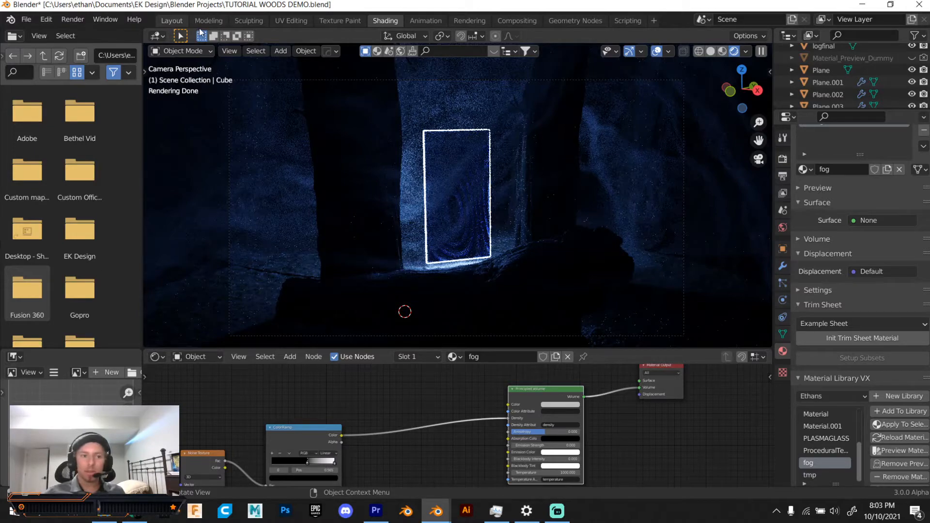
{"action": "left_click", "coordinate": [183, 20]}
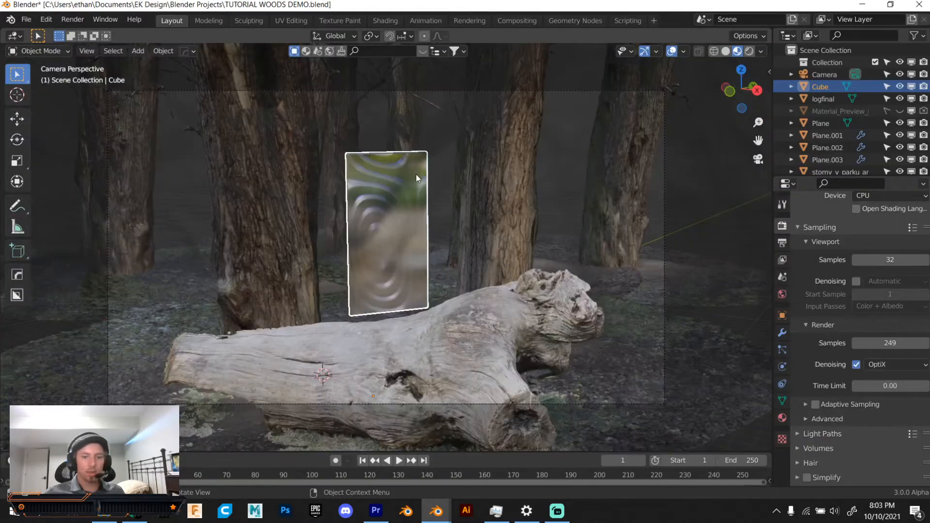
{"action": "scroll", "coordinate": [393, 190], "scroll_direction": "down", "scroll_amount": 2}
{"action": "middle_click_drag", "start_coordinate": [394, 175], "coordinate": [365, 237]}
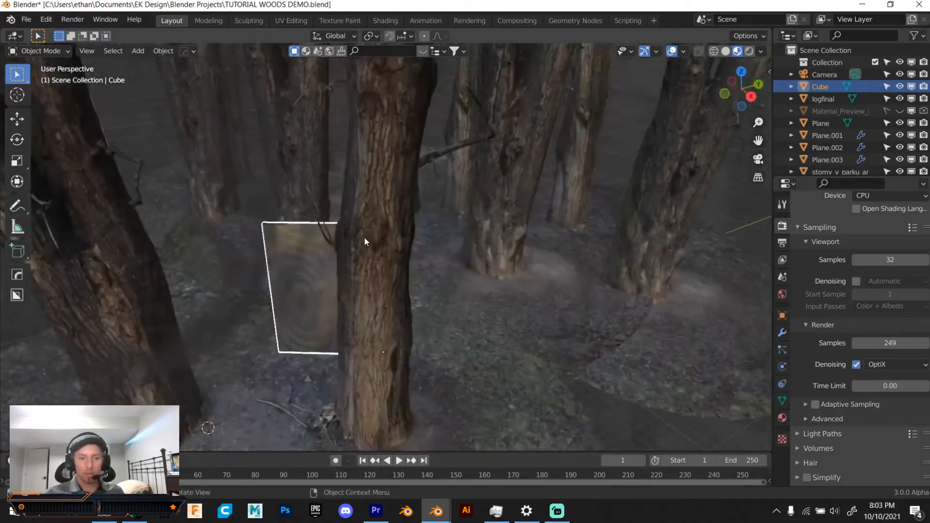
{"action": "middle_click_drag", "start_coordinate": [318, 260], "coordinate": [427, 191]}
{"action": "scroll", "coordinate": [263, 250], "scroll_direction": "down", "scroll_amount": 3}
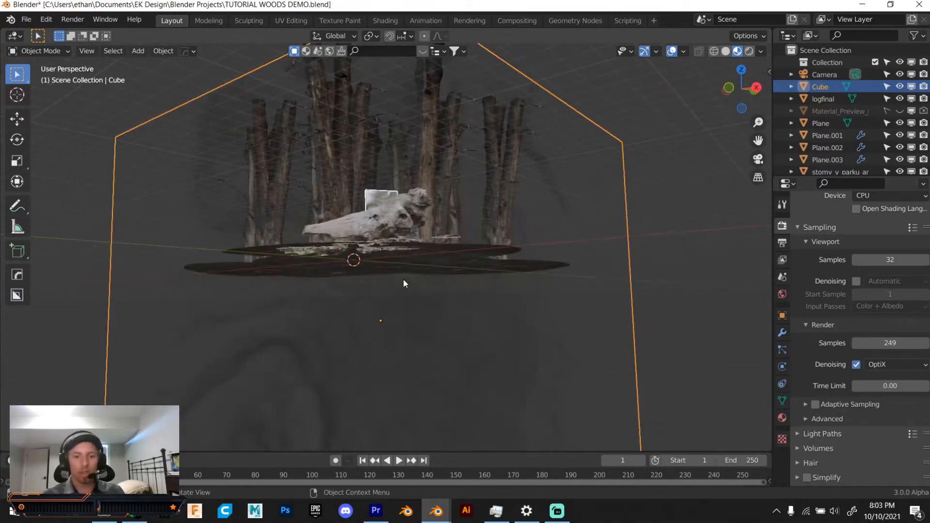
{"action": "middle_click_drag", "start_coordinate": [403, 278], "coordinate": [318, 262]}
{"action": "scroll", "coordinate": [430, 303], "scroll_direction": "up", "scroll_amount": 2}
{"action": "scroll", "coordinate": [430, 304], "scroll_direction": "down", "scroll_amount": 2}
{"action": "scroll", "coordinate": [342, 229], "scroll_direction": "up", "scroll_amount": 4}
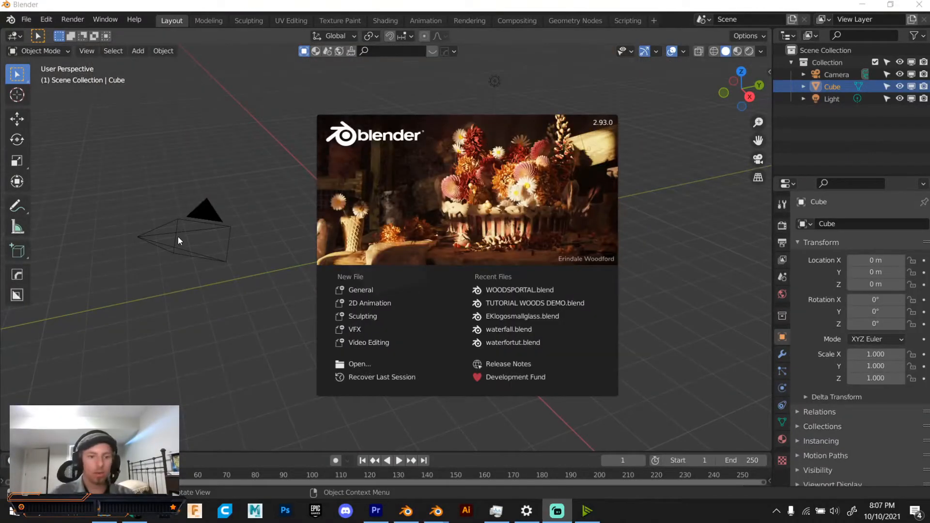
- Import the park trees FBX model from the source folder of trees-in-the-park-anthropos in Downloads
{"action": "left_click", "coordinate": [208, 173]}
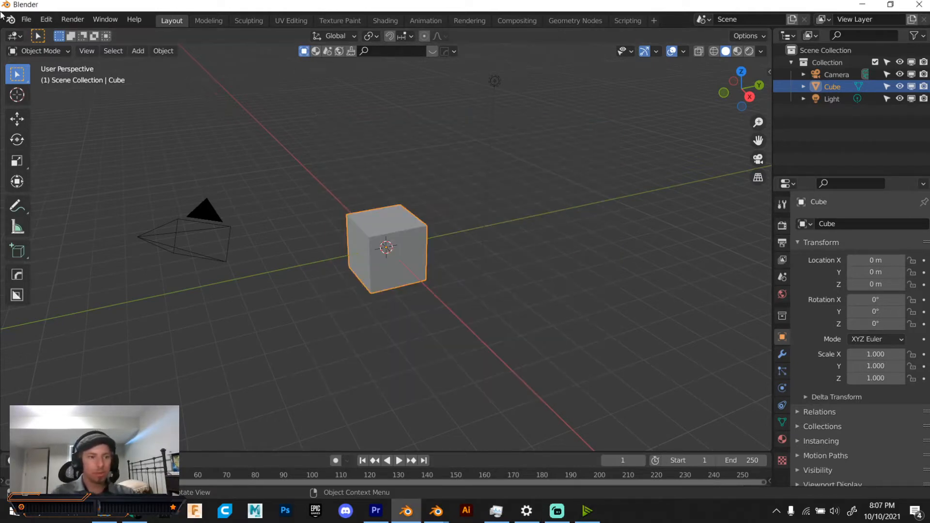
{"action": "left_click", "coordinate": [30, 18]}
{"action": "mouse_move", "coordinate": [41, 189]}
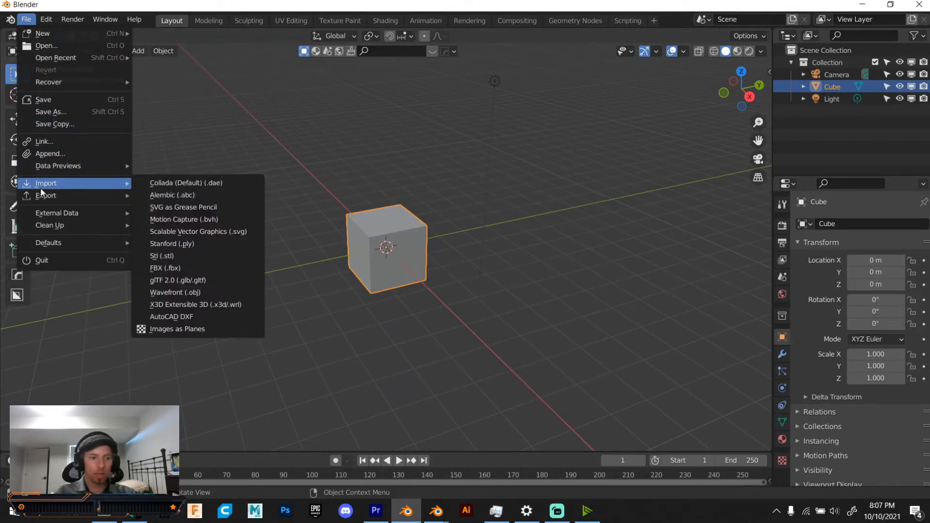
{"action": "left_click", "coordinate": [195, 271]}
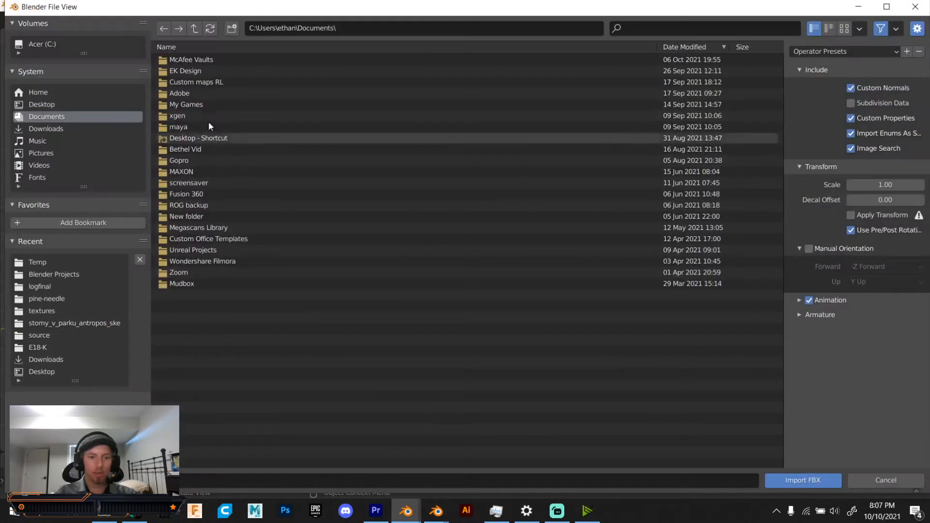
{"action": "left_click", "coordinate": [50, 130]}
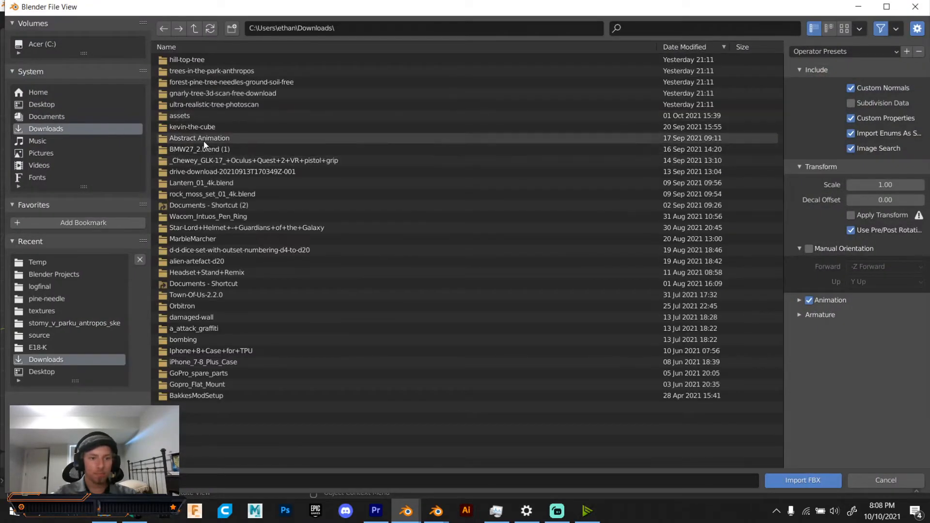
{"action": "double_click", "coordinate": [232, 70]}
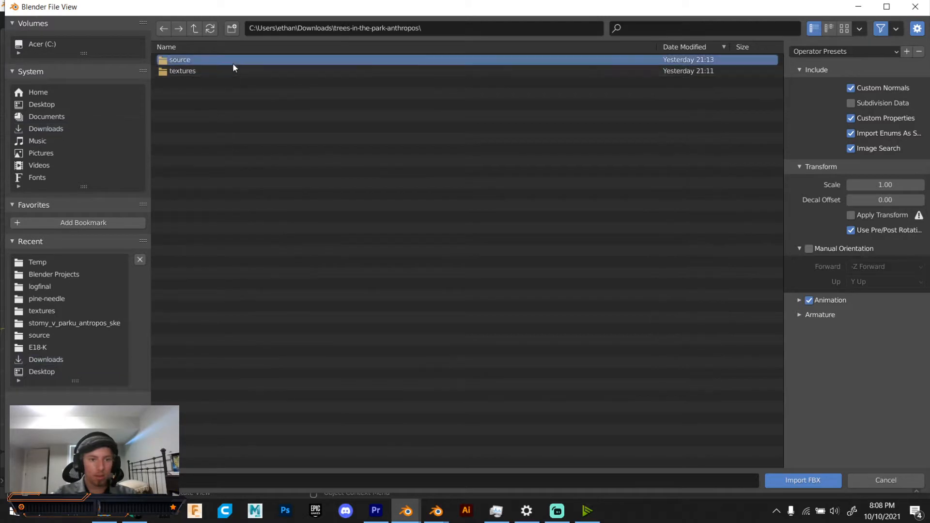
{"action": "double_click", "coordinate": [233, 63]}
{"action": "double_click", "coordinate": [232, 62]}
{"action": "double_click", "coordinate": [234, 59]}
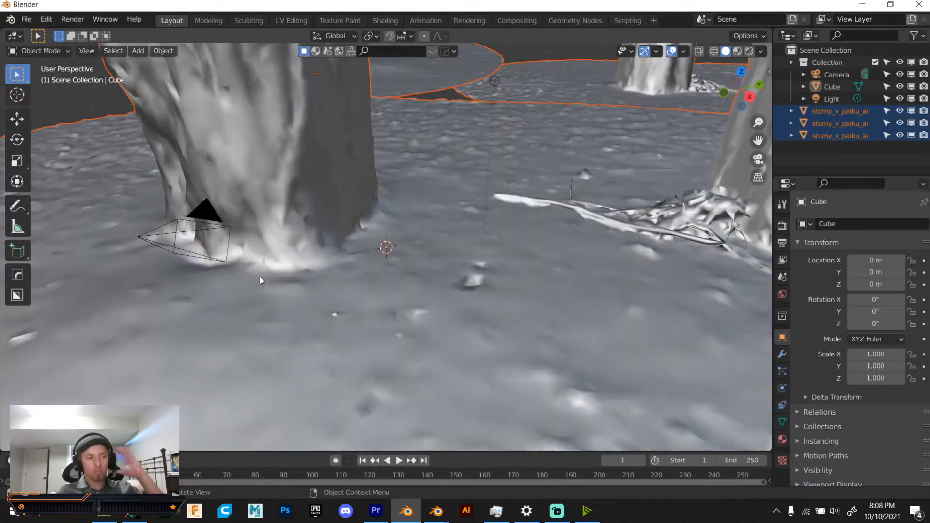
- Delete the default cube from beneath the imported trees
{"action": "scroll", "coordinate": [277, 260], "scroll_direction": "down", "scroll_amount": 3}
{"action": "scroll", "coordinate": [277, 260], "scroll_direction": "down", "scroll_amount": 4}
{"action": "middle_click_drag", "start_coordinate": [278, 260], "coordinate": [364, 219]}
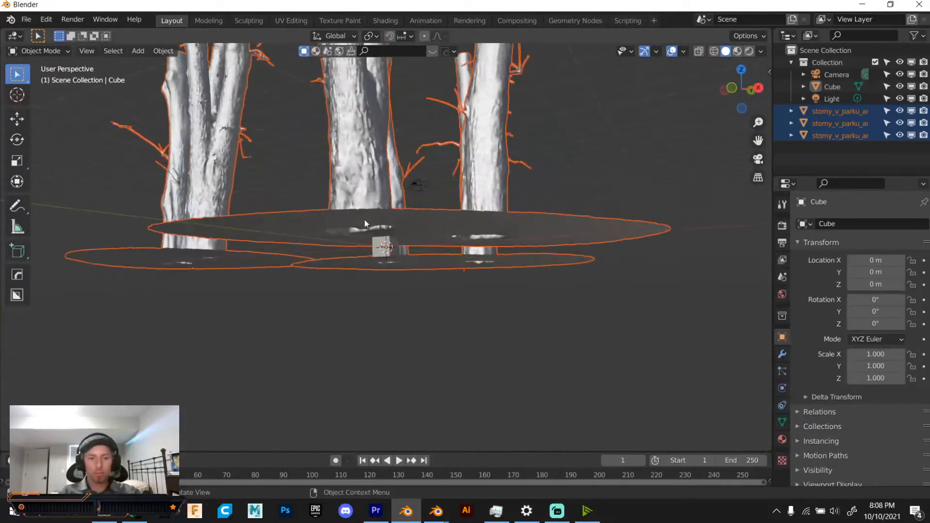
{"action": "scroll", "coordinate": [392, 236], "scroll_direction": "up", "scroll_amount": 5}
{"action": "left_click", "coordinate": [393, 237]}
{"action": "key", "text": "Delete"}
{"action": "scroll", "coordinate": [376, 216], "scroll_direction": "down", "scroll_amount": 2}
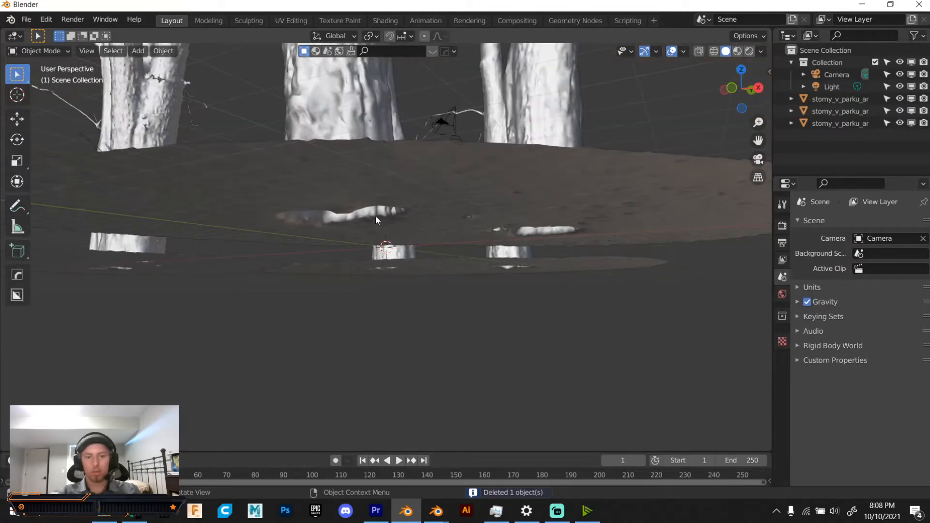
- In the Shading workspace, load stomy_v_parku_antropos_DiffuseMap.jpg into the tree material's Map #8 image texture node
{"action": "middle_click_drag", "start_coordinate": [373, 225], "coordinate": [391, 255]}
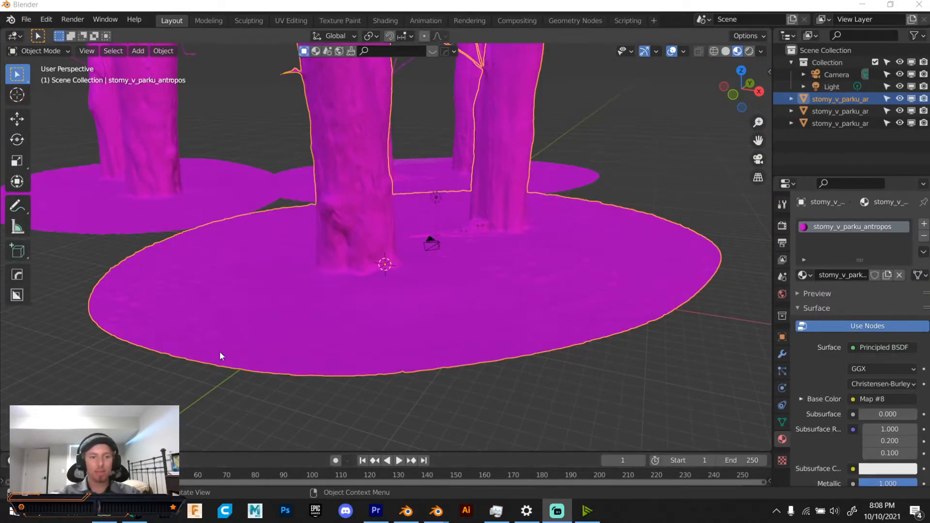
{"action": "middle_click_drag", "start_coordinate": [456, 293], "coordinate": [406, 229]}
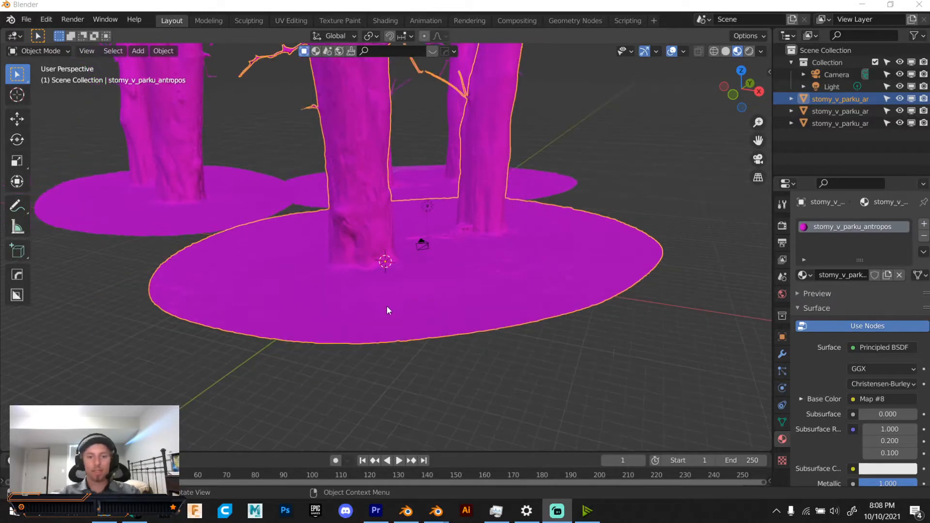
{"action": "scroll", "coordinate": [376, 242], "scroll_direction": "up", "scroll_amount": 3}
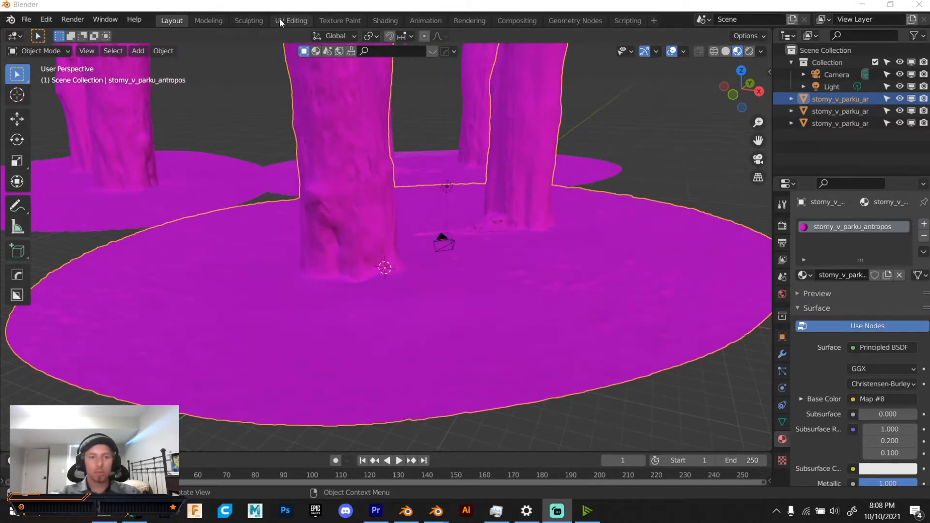
{"action": "left_click", "coordinate": [377, 20]}
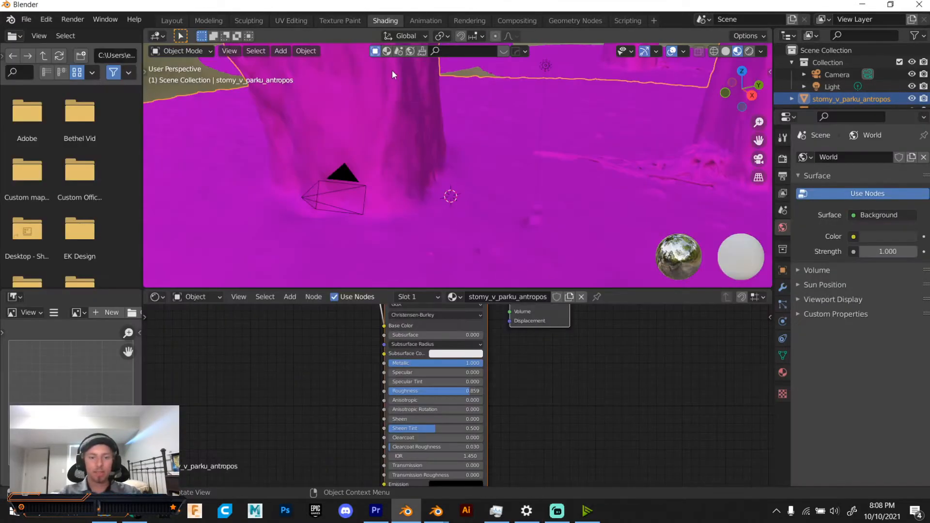
{"action": "middle_click_drag", "start_coordinate": [392, 69], "coordinate": [412, 158]}
{"action": "scroll", "coordinate": [380, 319], "scroll_direction": "up", "scroll_amount": 1}
{"action": "middle_click_drag", "start_coordinate": [355, 340], "coordinate": [387, 369]}
{"action": "scroll", "coordinate": [378, 367], "scroll_direction": "up", "scroll_amount": 1}
{"action": "left_click", "coordinate": [355, 377]}
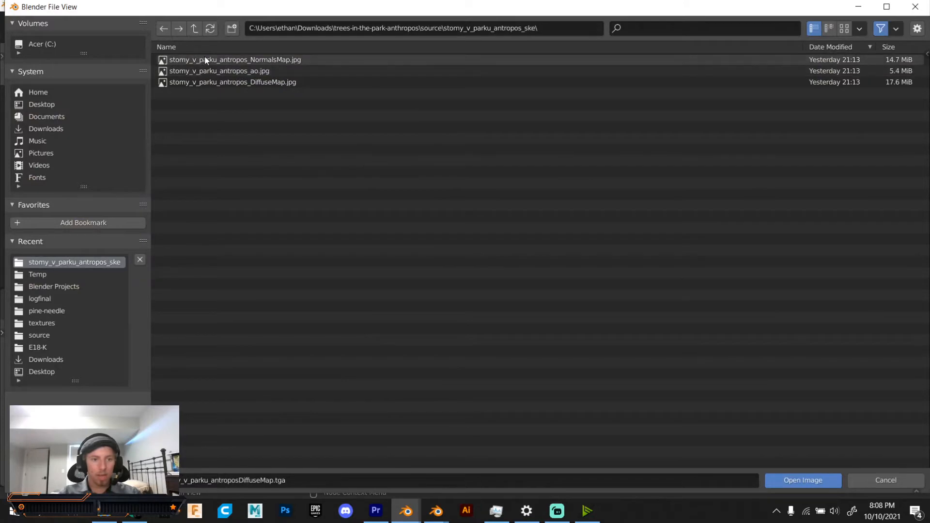
{"action": "left_click", "coordinate": [844, 28]}
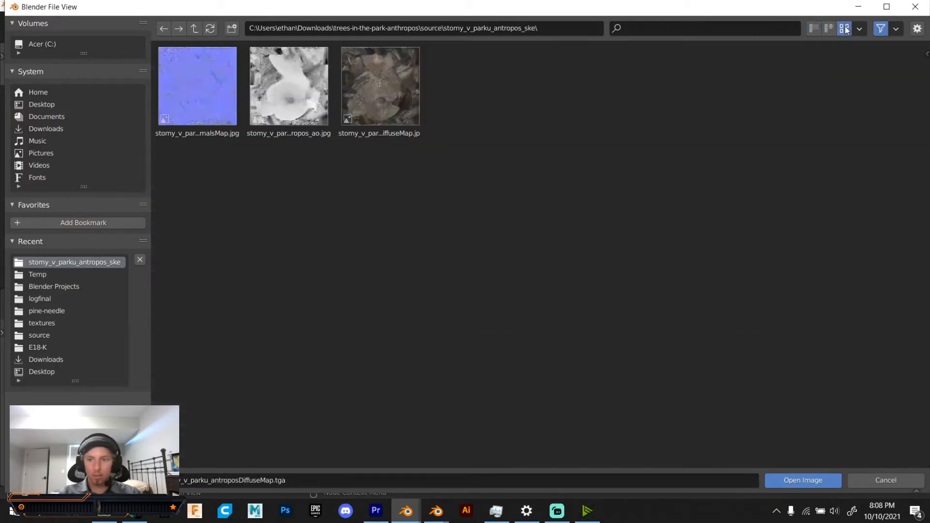
{"action": "left_click", "coordinate": [347, 91]}
{"action": "double_click", "coordinate": [348, 91]}
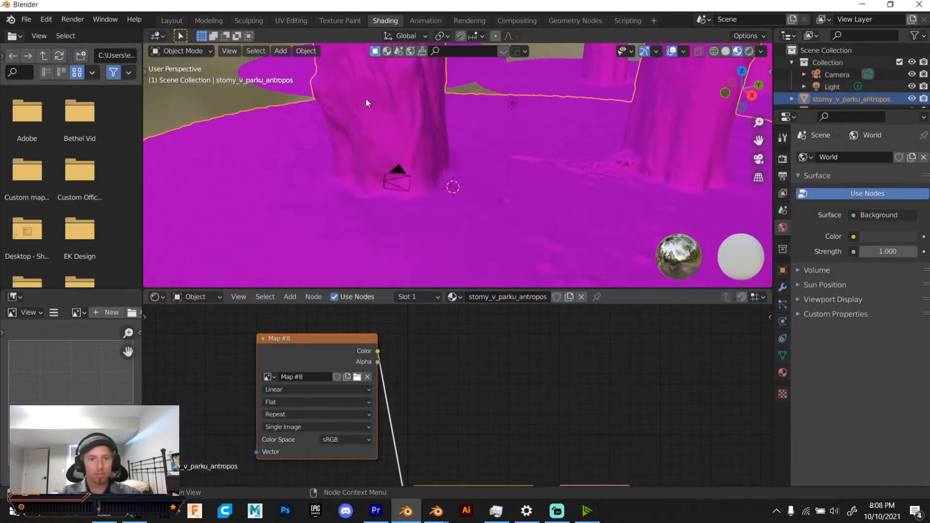
- Move the selected tree cluster so that its ground disc overlaps the edge of the neighbouring cluster's ground
{"action": "middle_click_drag", "start_coordinate": [438, 182], "coordinate": [522, 139]}
{"action": "key", "text": "g"}
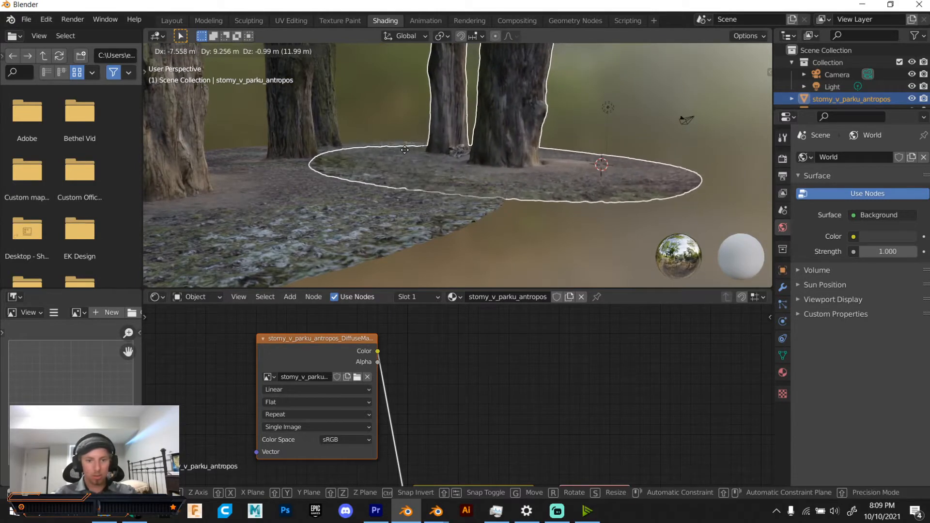
{"action": "left_click", "coordinate": [403, 177]}
- Rotate the moved tree cluster by about -5 degrees and shift it slightly to blend its ground with the neighbouring patch
{"action": "middle_click_drag", "start_coordinate": [403, 174], "coordinate": [388, 147]}
{"action": "scroll", "coordinate": [398, 212], "scroll_direction": "up", "scroll_amount": 1}
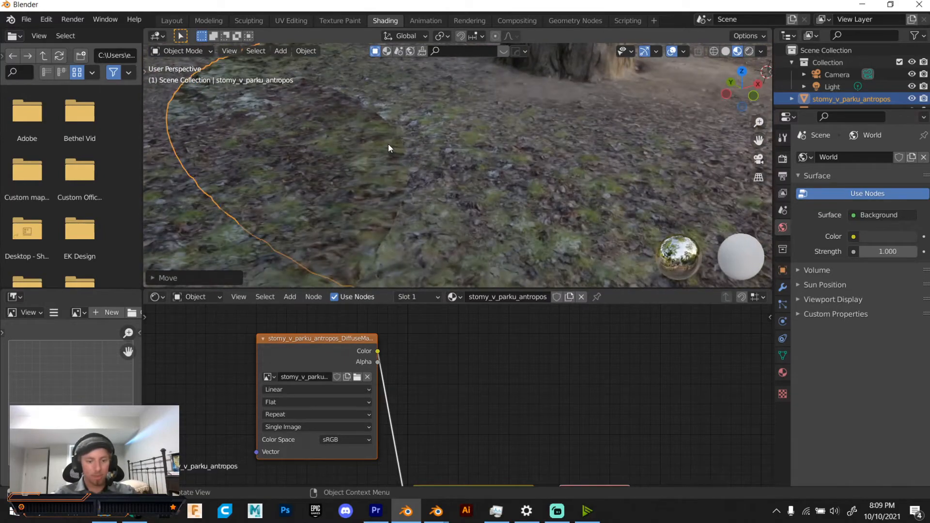
{"action": "key", "text": "r"}
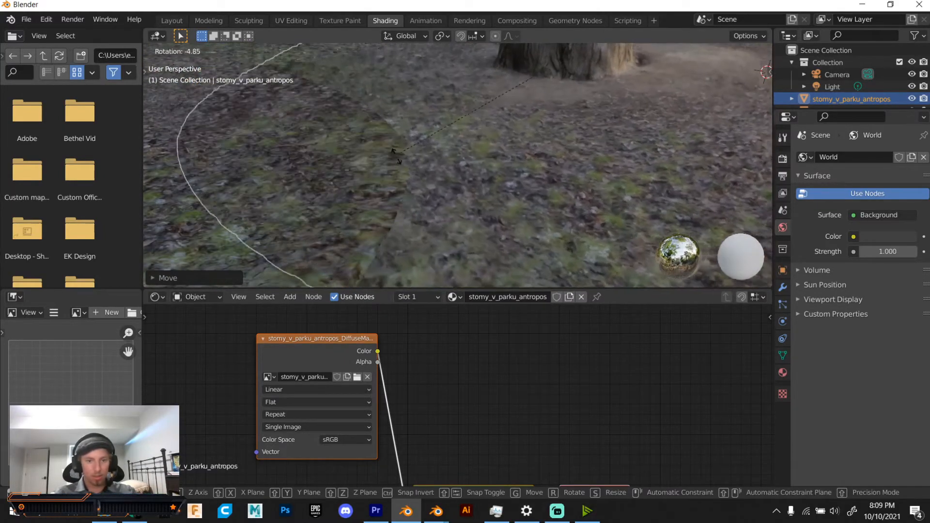
{"action": "left_click", "coordinate": [397, 151]}
{"action": "key", "text": "g"}
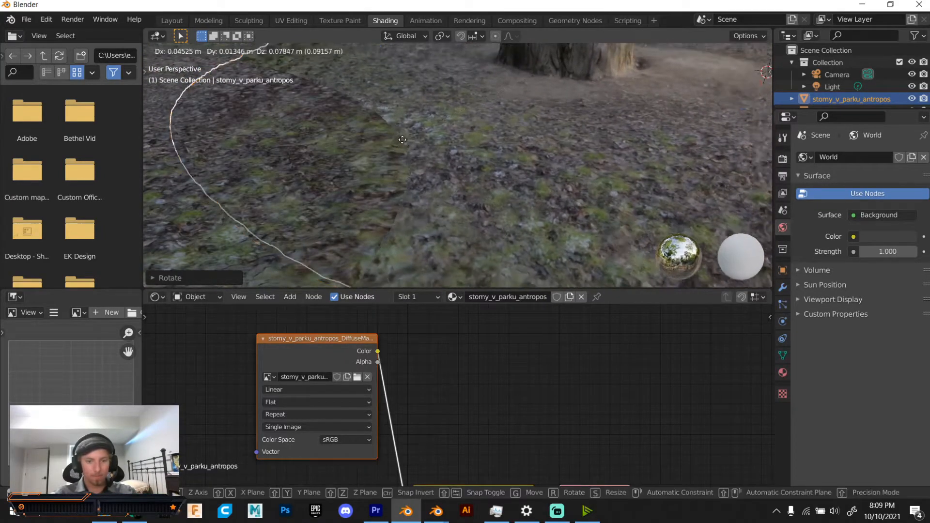
{"action": "left_click", "coordinate": [405, 137]}
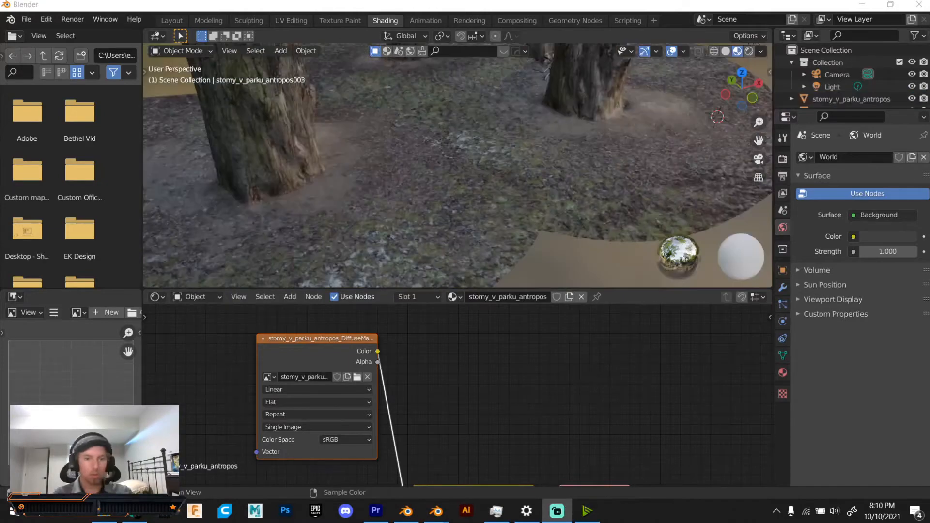
- Frame the tree trunks from a low viewpoint and align the camera to that view
{"action": "middle_click_drag", "start_coordinate": [335, 249], "coordinate": [430, 48]}
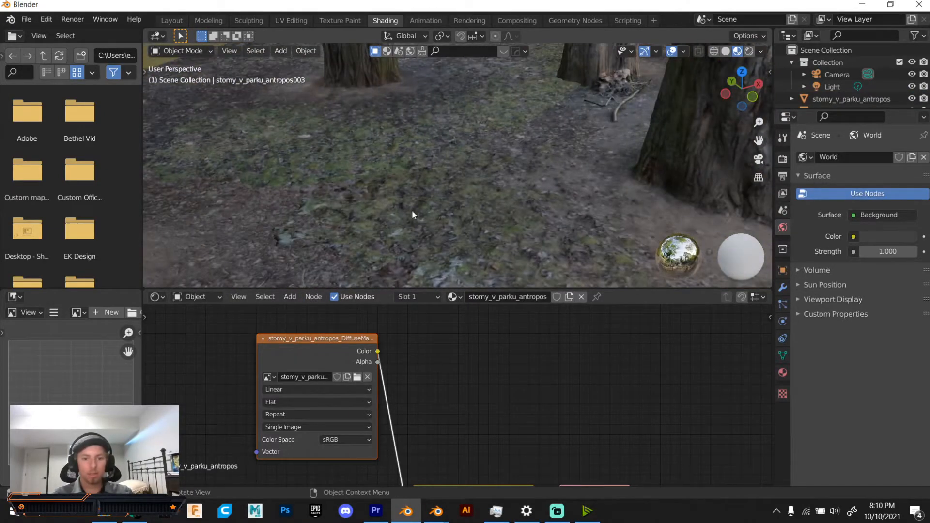
{"action": "middle_click_drag", "start_coordinate": [412, 210], "coordinate": [500, 168]}
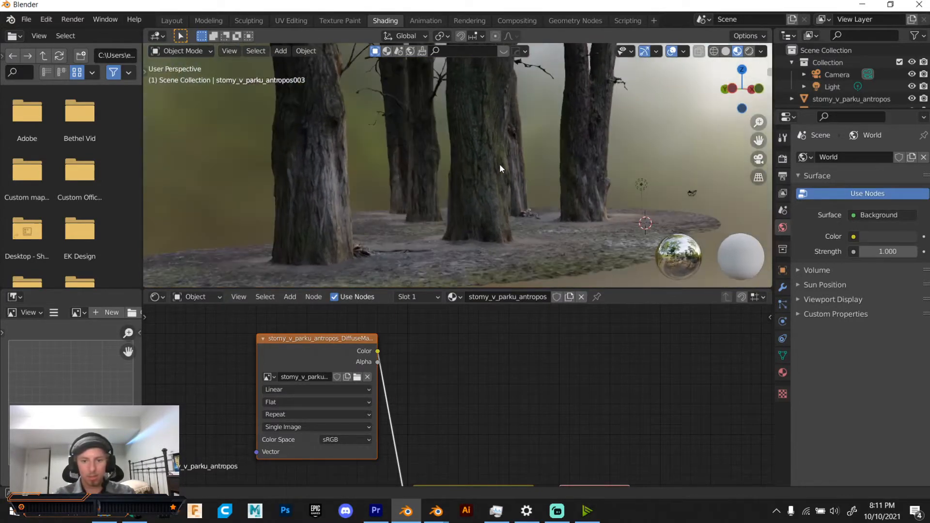
{"action": "key", "text": "ctrl+alt+KP_0"}
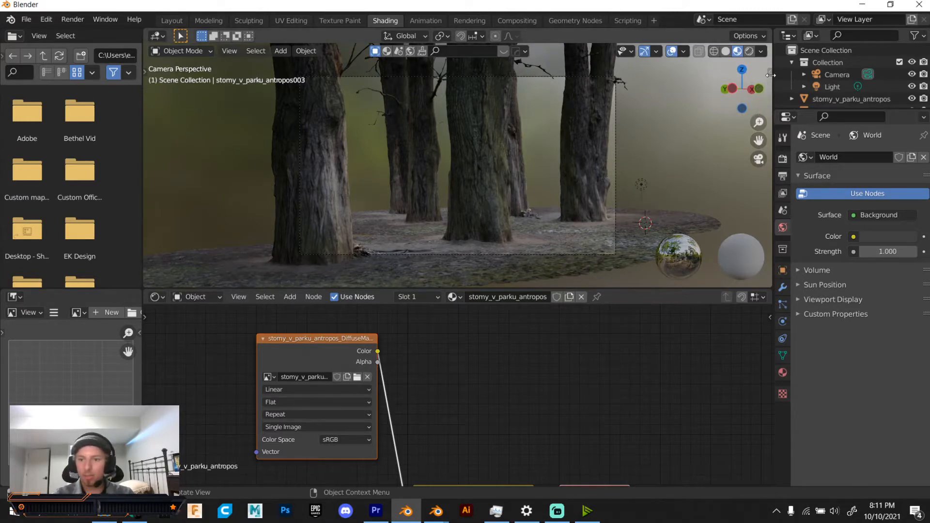
- Start the Shortcut VUr input display in the Layout workspace and collapse its settings
{"action": "left_click", "coordinate": [168, 20]}
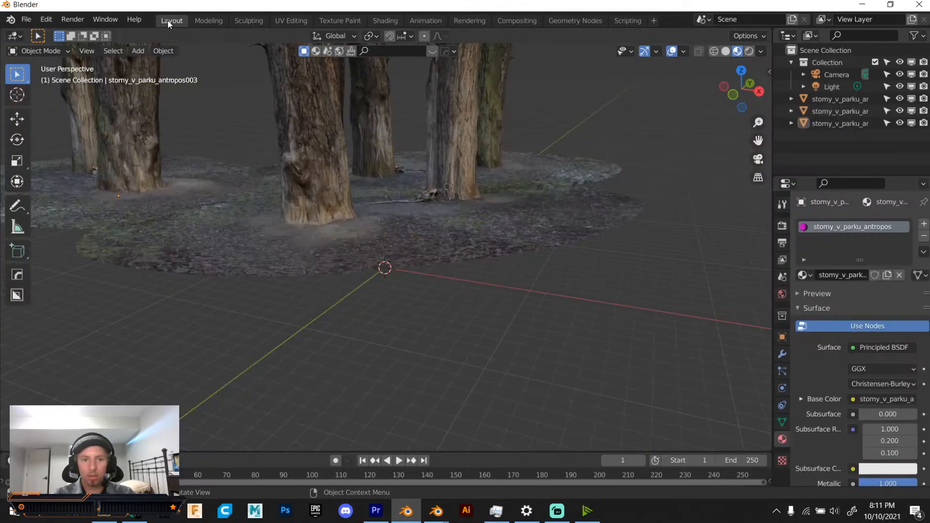
{"action": "left_click", "coordinate": [769, 72]}
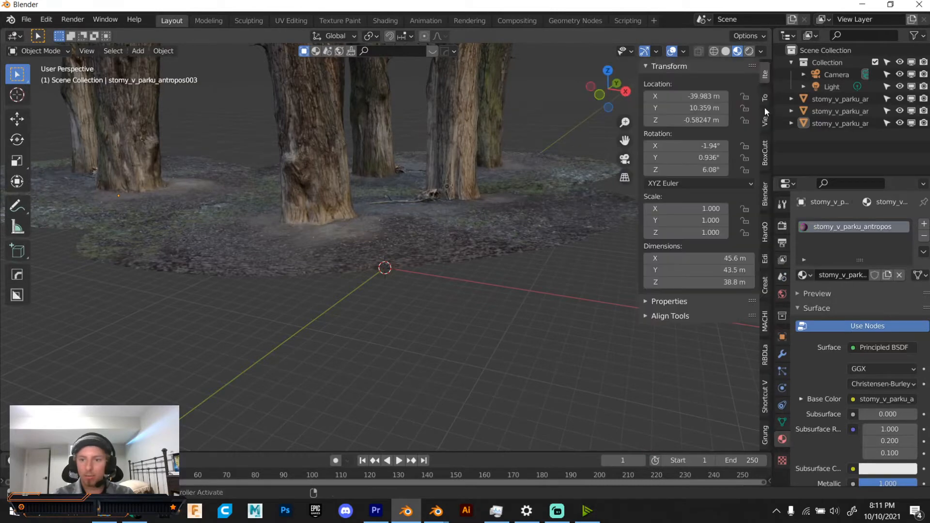
{"action": "left_click", "coordinate": [765, 396]}
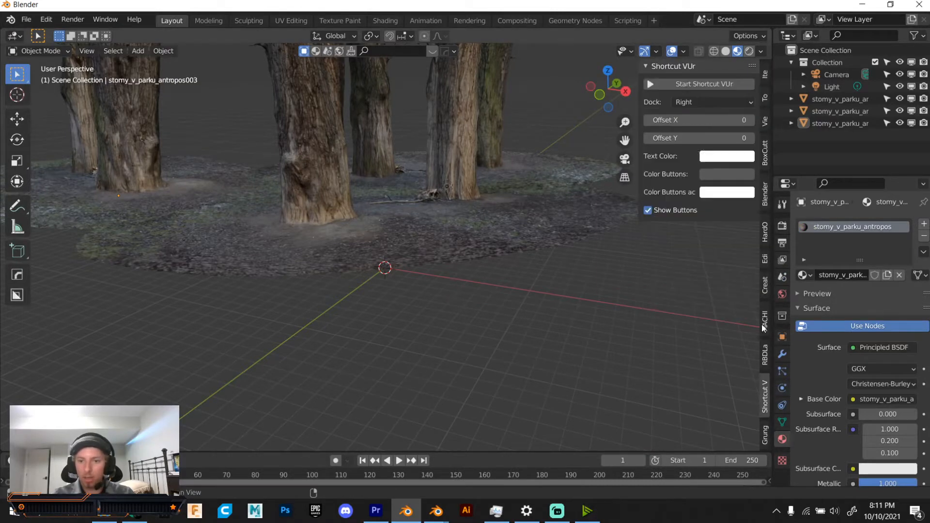
{"action": "left_click", "coordinate": [683, 85]}
{"action": "left_click", "coordinate": [646, 66]}
- Look through the camera and shift it slightly within its own view to reframe the tree trunks
{"action": "scroll", "coordinate": [493, 246], "scroll_direction": "down", "scroll_amount": 2}
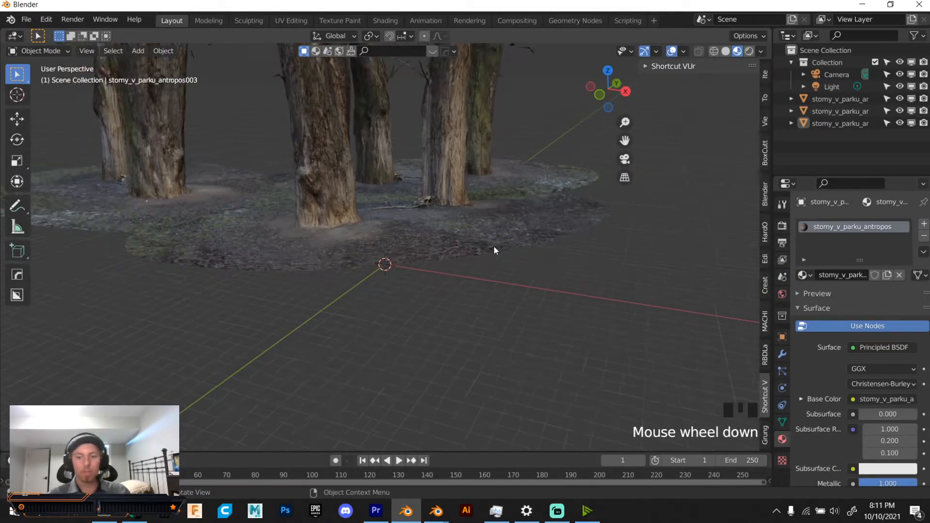
{"action": "scroll", "coordinate": [493, 245], "scroll_direction": "down", "scroll_amount": 1}
{"action": "scroll", "coordinate": [493, 244], "scroll_direction": "up", "scroll_amount": 3}
{"action": "left_click", "coordinate": [625, 159]}
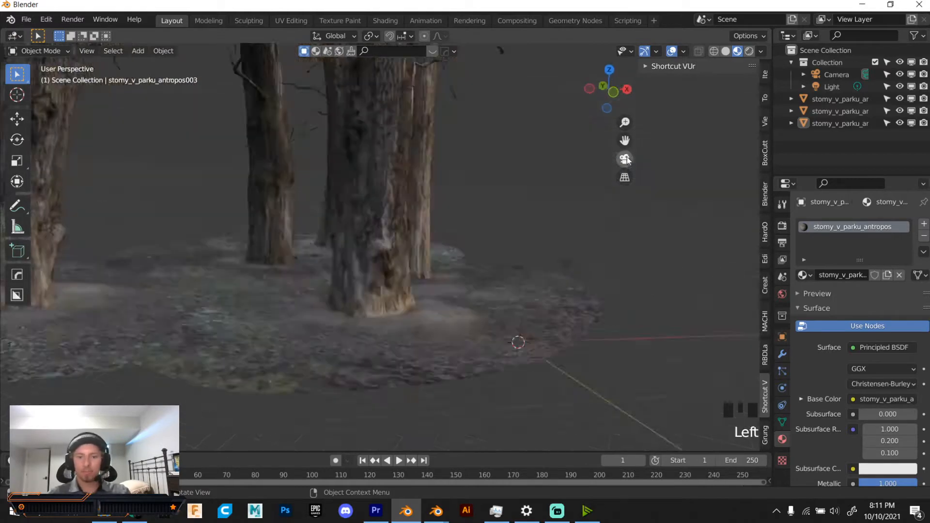
{"action": "scroll", "coordinate": [452, 227], "scroll_direction": "up", "scroll_amount": 2}
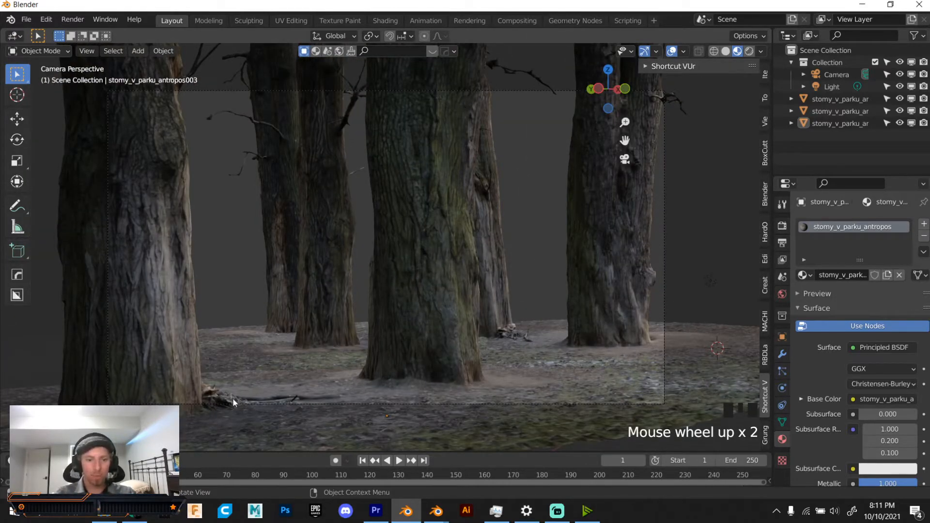
{"action": "left_click", "coordinate": [345, 89]}
{"action": "key", "text": "g"}
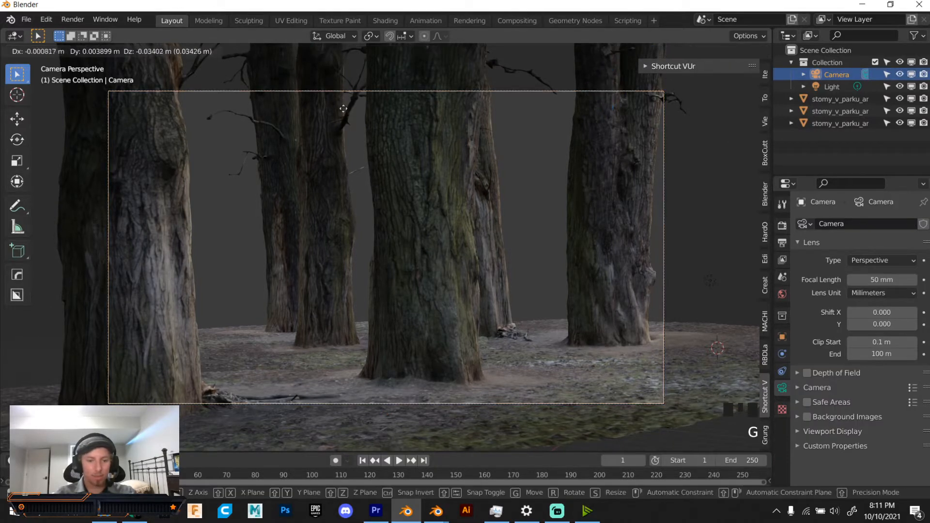
{"action": "left_click", "coordinate": [256, 214]}
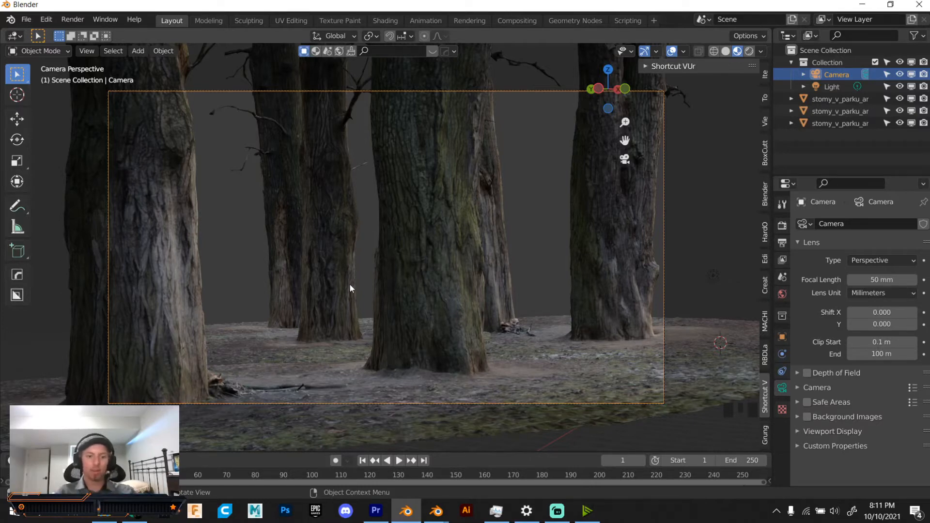
{"action": "left_click", "coordinate": [73, 19]}
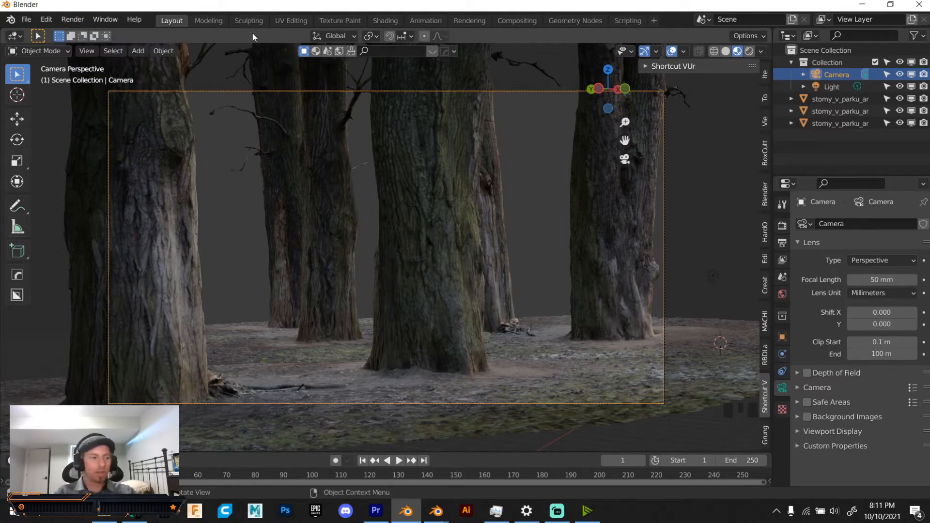
{"action": "left_click", "coordinate": [385, 20]}
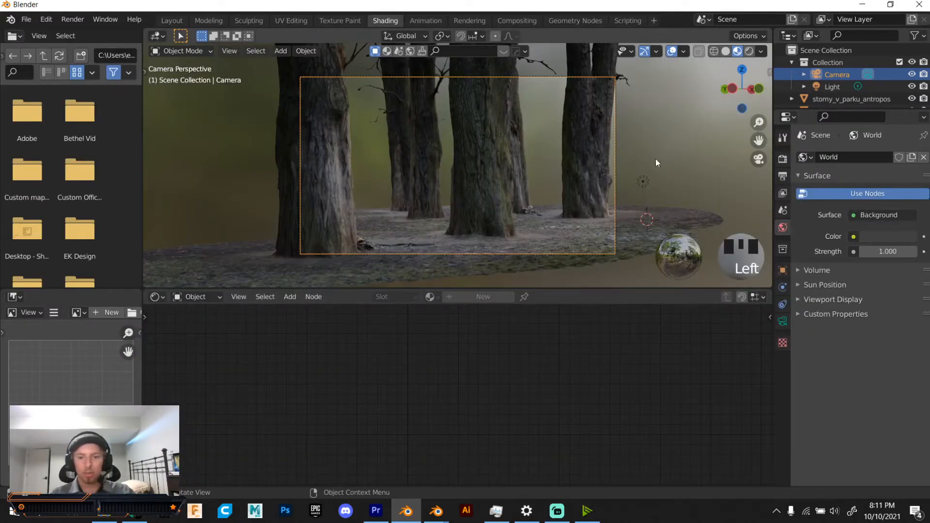
{"action": "left_click", "coordinate": [171, 20]}
- Add a mesh cube at the 3D cursor and scale it up well beyond its default size
{"action": "left_click_drag", "start_coordinate": [138, 53], "coordinate": [257, 78]}
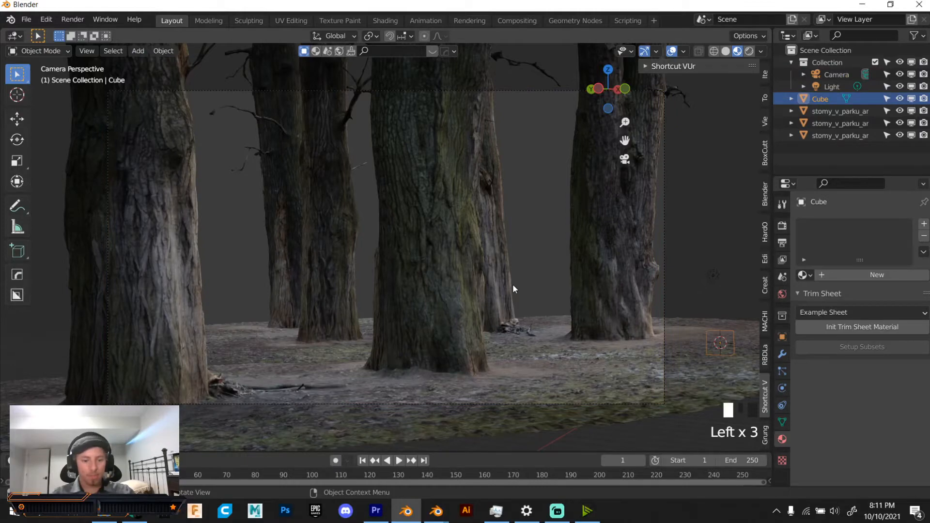
{"action": "key", "text": "s"}
{"action": "left_click", "coordinate": [9, 281]}
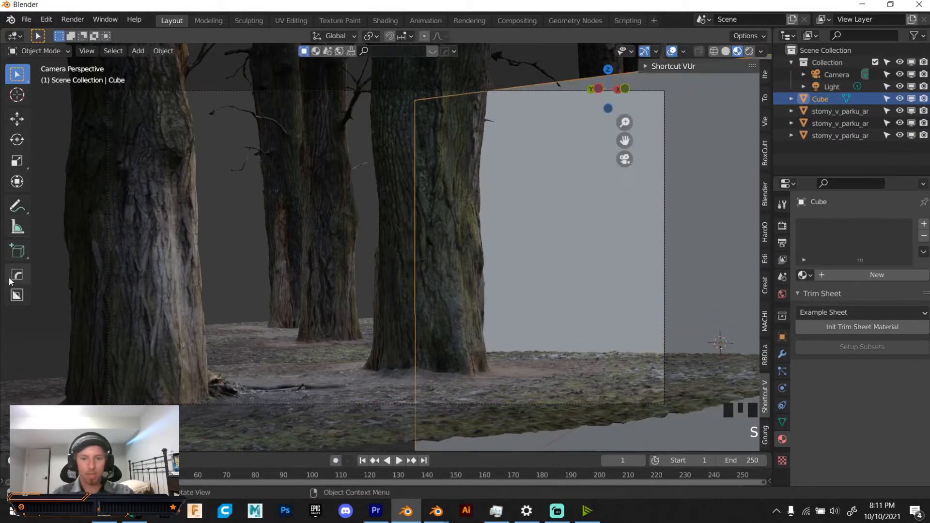
- Move the cube over the tree clusters and enlarge it uniformly until it surrounds most of their ground
{"action": "scroll", "coordinate": [393, 163], "scroll_direction": "down", "scroll_amount": 8}
{"action": "middle_click_drag", "start_coordinate": [392, 164], "coordinate": [377, 264]}
{"action": "scroll", "coordinate": [380, 233], "scroll_direction": "down", "scroll_amount": 6}
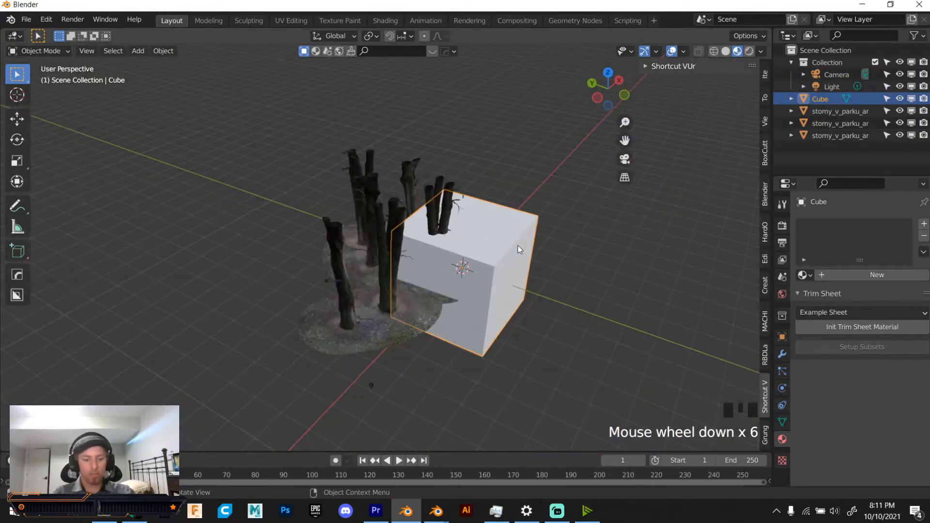
{"action": "key", "text": "g"}
{"action": "left_click", "coordinate": [435, 259]}
{"action": "key", "text": "s"}
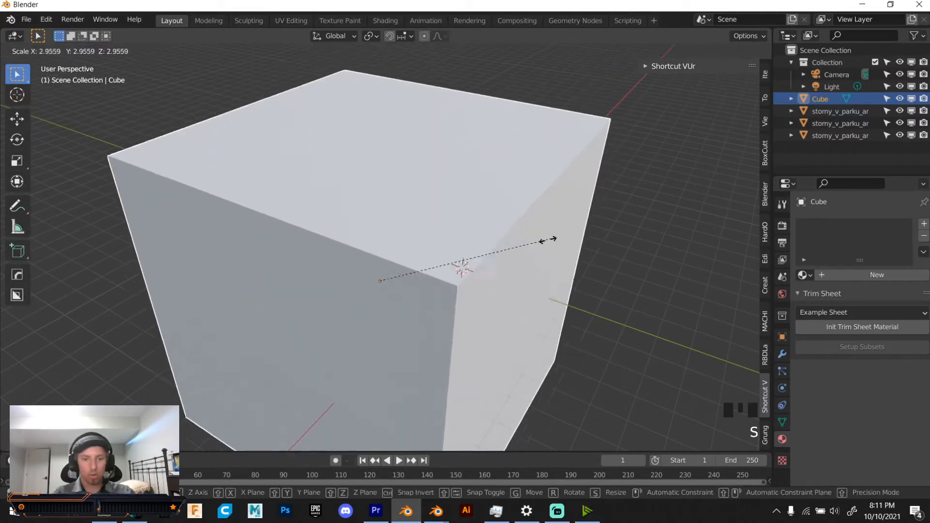
{"action": "left_click", "coordinate": [499, 251]}
- From the camera view, rotate the cube about -60 degrees around the global Z axis
{"action": "left_click", "coordinate": [625, 159]}
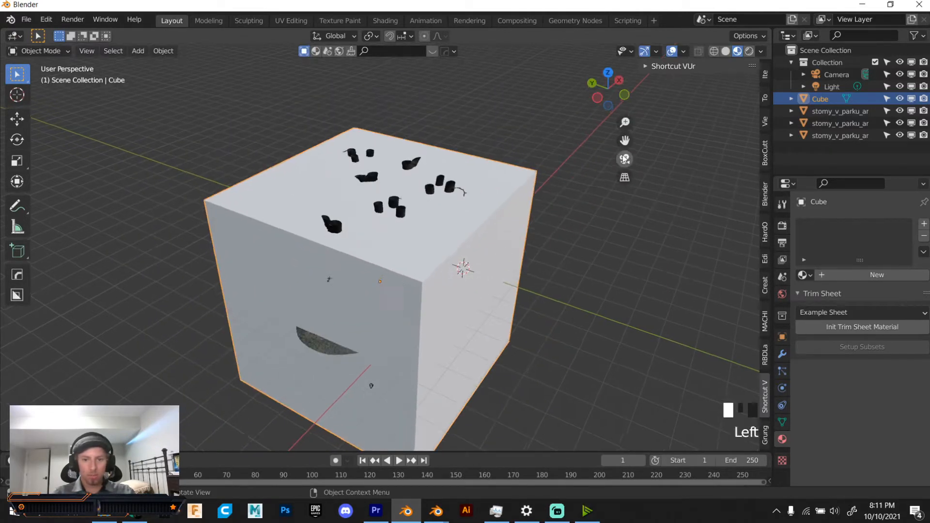
{"action": "key", "text": "r"}
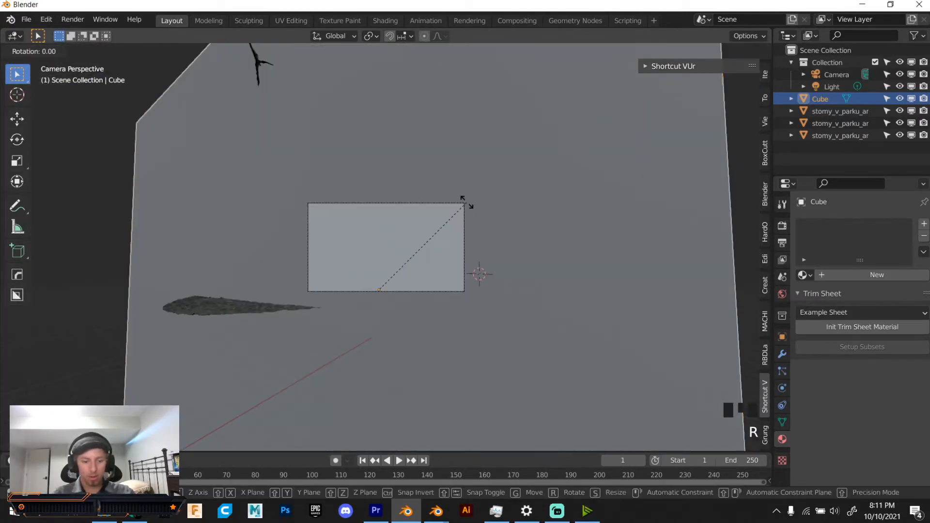
{"action": "key", "text": "z"}
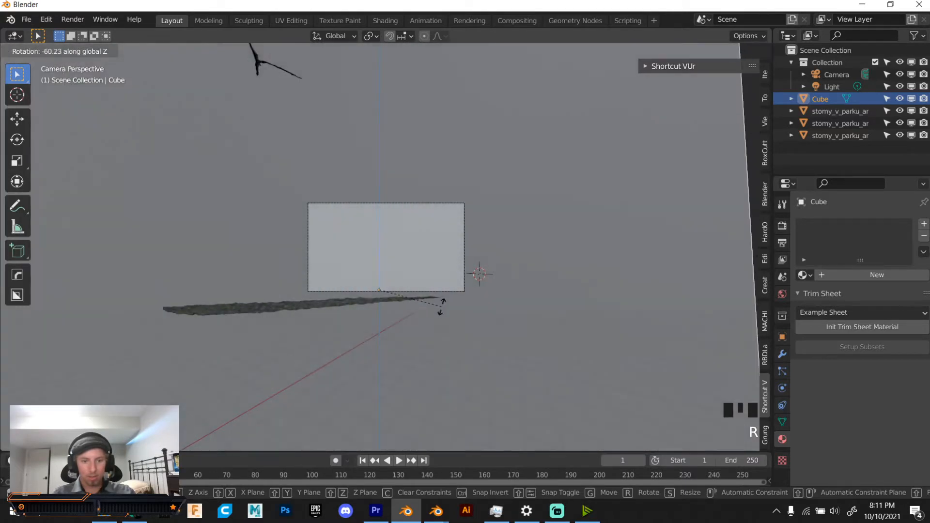
{"action": "left_click", "coordinate": [441, 310]}
{"action": "key", "text": "s"}
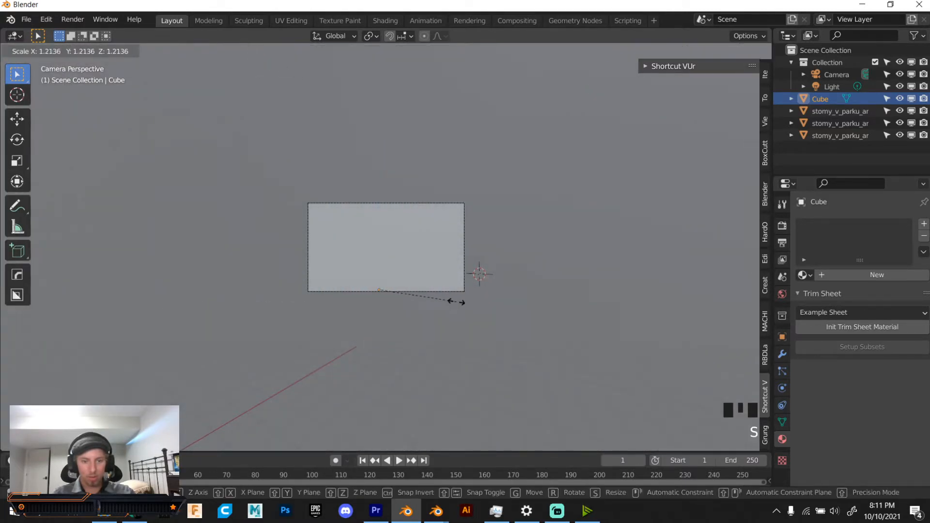
{"action": "right_click", "coordinate": [456, 303]}
- Flatten the cube along the global Z axis and raise it vertically to the level of the camera frame
{"action": "key", "text": "s"}
{"action": "key", "text": "z"}
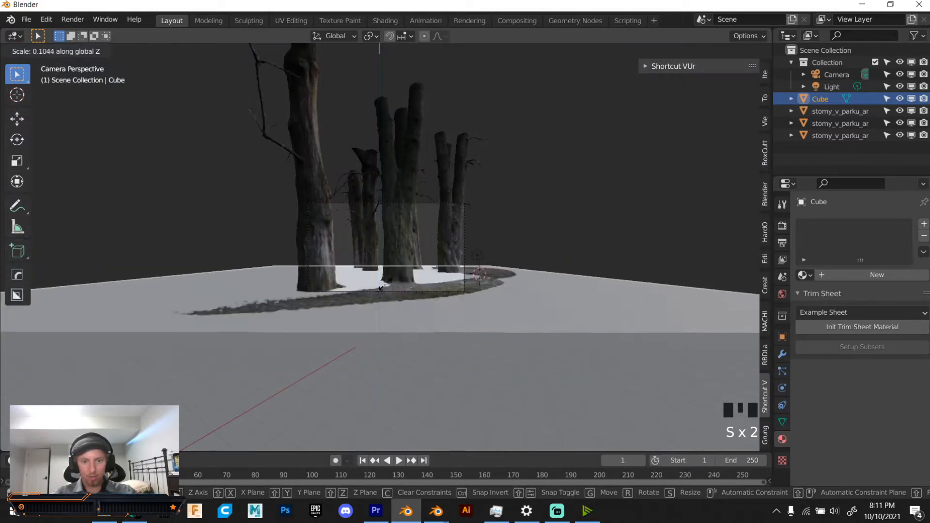
{"action": "left_click", "coordinate": [385, 297]}
{"action": "key", "text": "g"}
{"action": "key", "text": "z"}
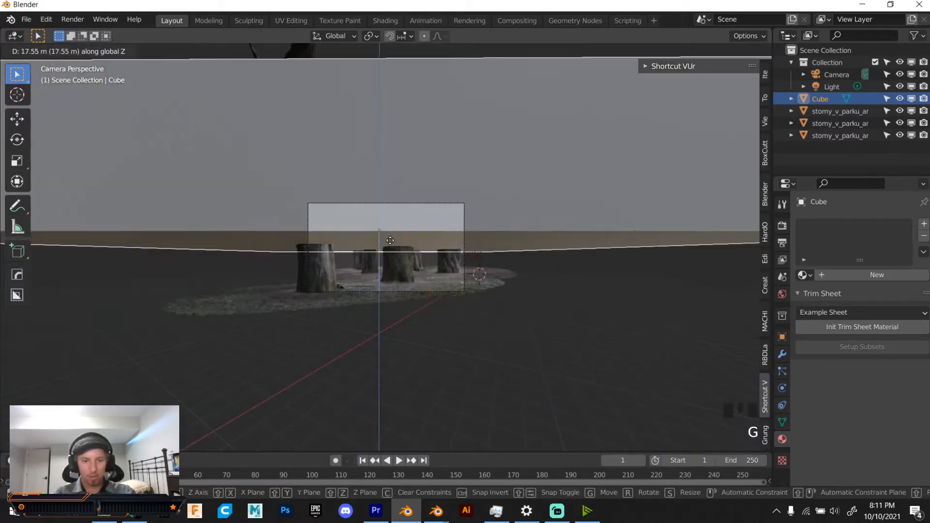
{"action": "left_click", "coordinate": [388, 254]}
{"action": "key", "text": "s"}
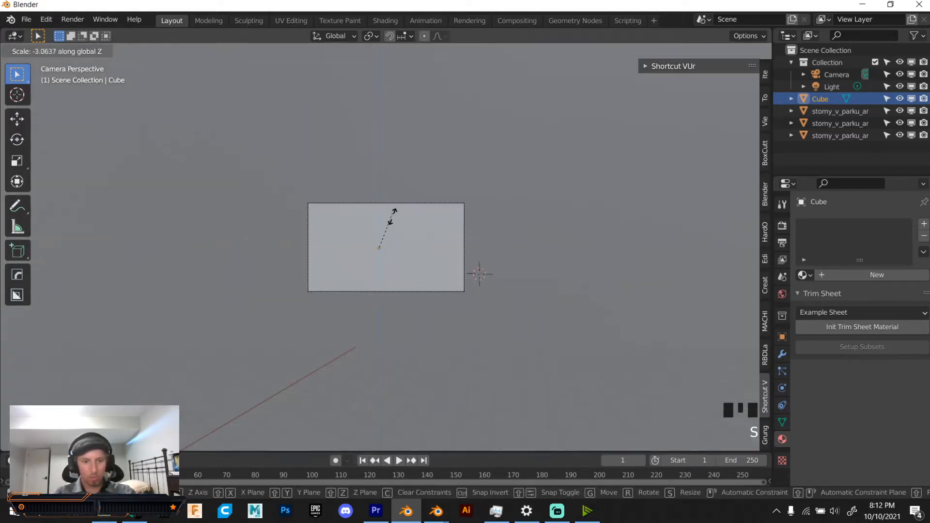
{"action": "right_click", "coordinate": [391, 225]}
- Scale the cube down uniformly to about 0.73, stretch it taller along Z, and fine-tune its overall size around the trees
{"action": "key", "text": "s"}
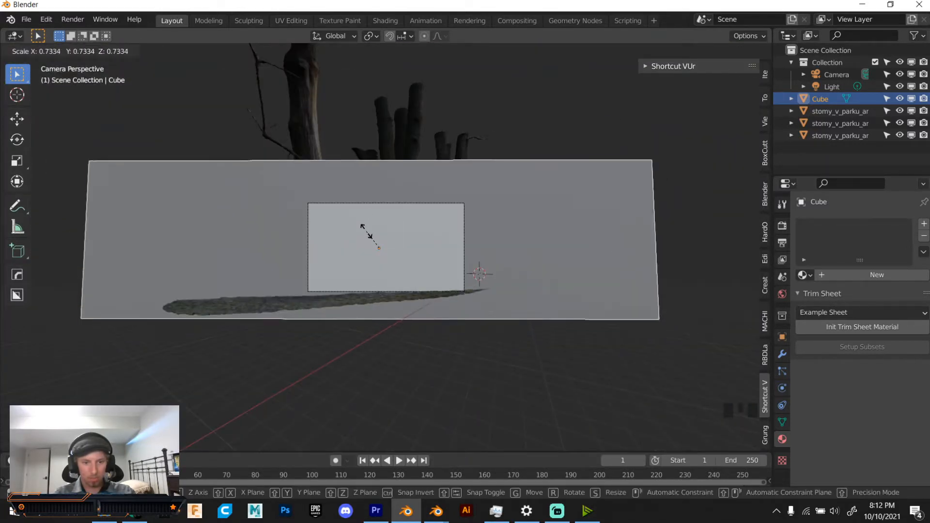
{"action": "left_click", "coordinate": [366, 232]}
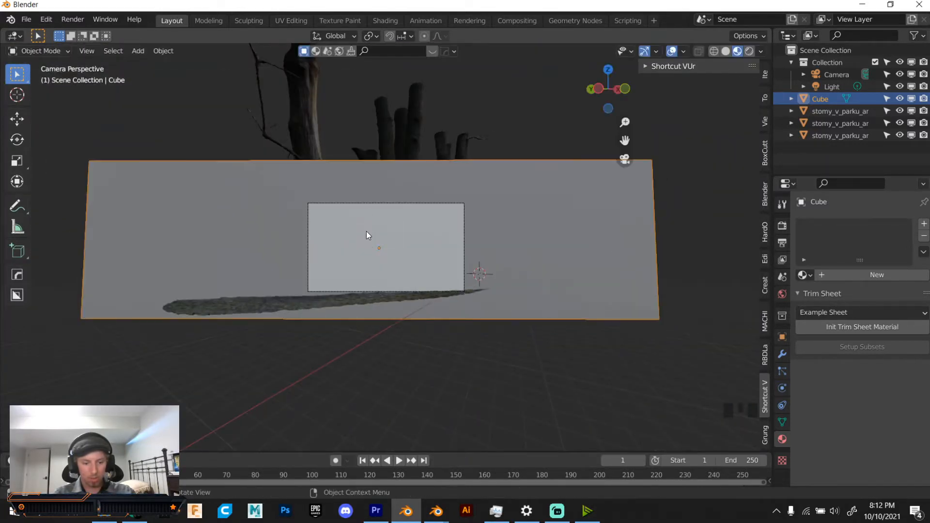
{"action": "key", "text": "s"}
{"action": "key", "text": "z"}
{"action": "left_click", "coordinate": [367, 218]}
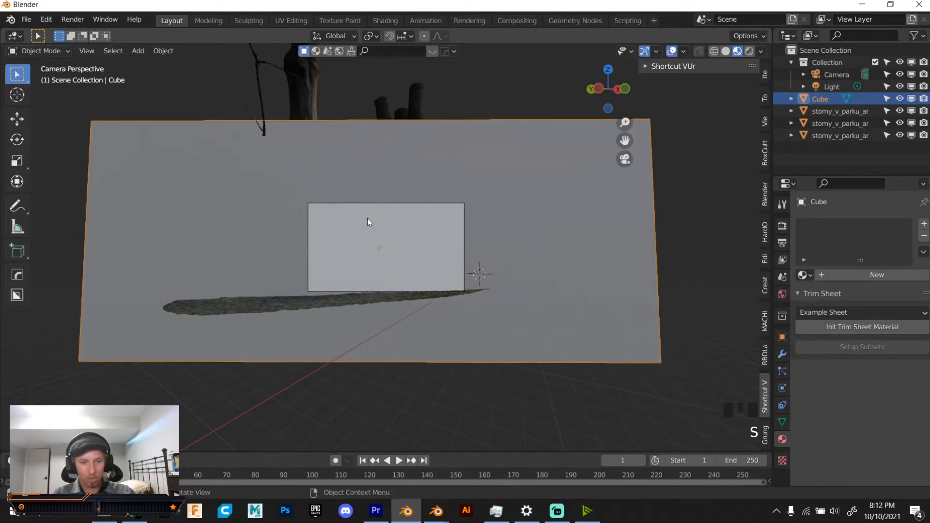
{"action": "key", "text": "s"}
{"action": "key", "text": "z"}
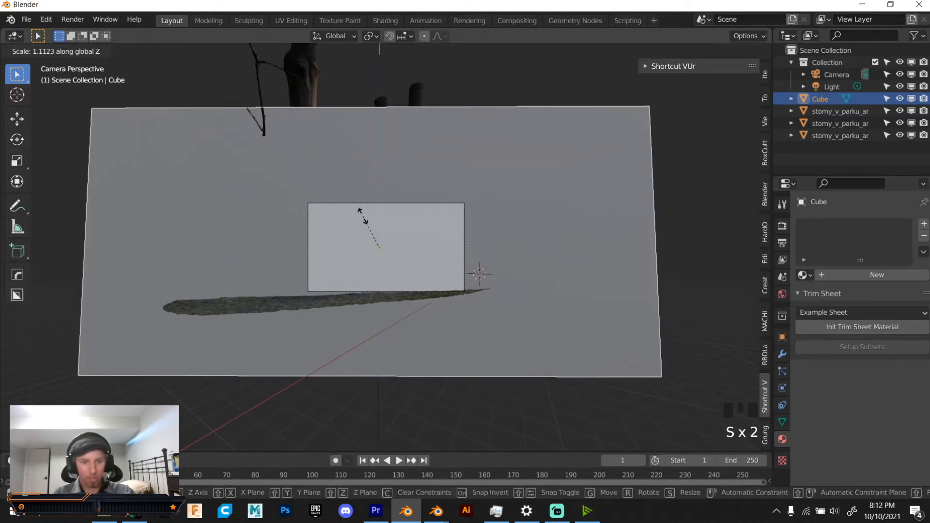
{"action": "key", "text": "s"}
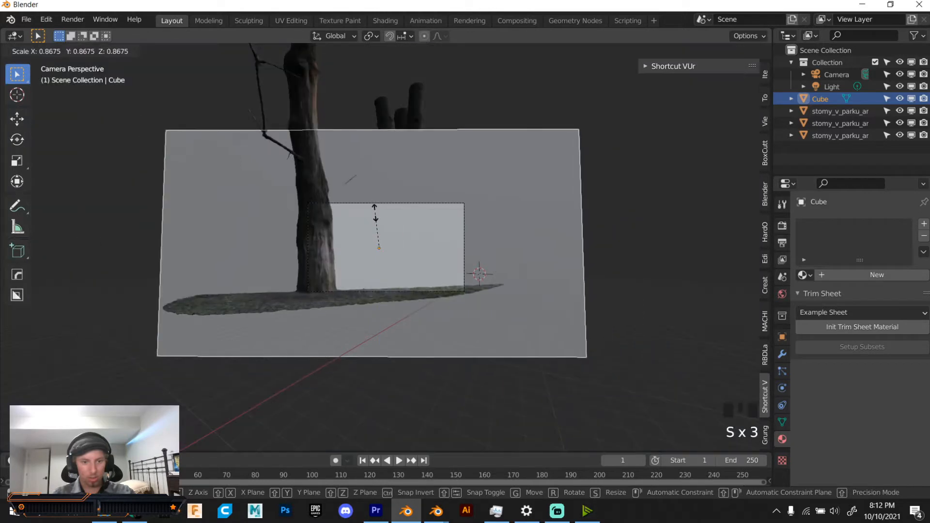
{"action": "left_click", "coordinate": [375, 208]}
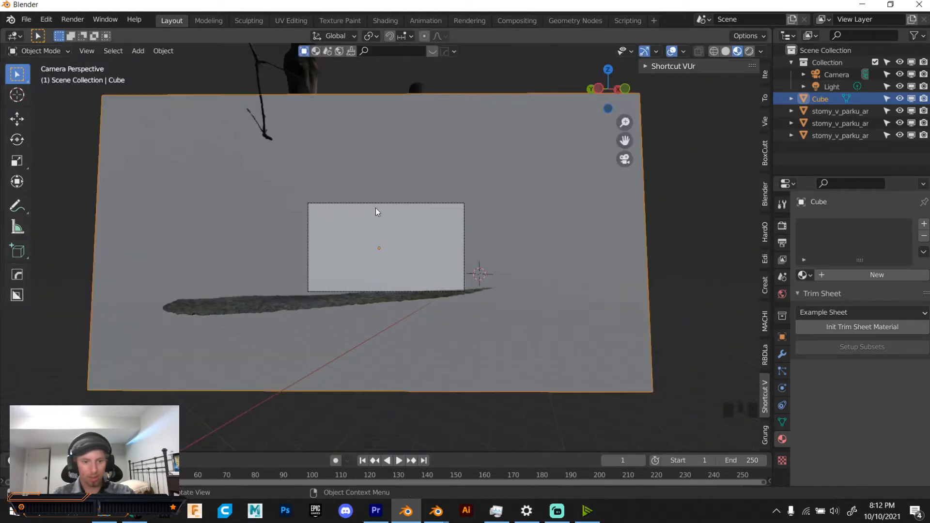
- Check the cube's coverage from outside, return to the camera view and hide the cube in the viewport
{"action": "scroll", "coordinate": [417, 232], "scroll_direction": "down", "scroll_amount": 2}
{"action": "middle_click_drag", "start_coordinate": [375, 208], "coordinate": [649, 318]}
{"action": "scroll", "coordinate": [496, 275], "scroll_direction": "down", "scroll_amount": 2}
{"action": "scroll", "coordinate": [649, 317], "scroll_direction": "up", "scroll_amount": 1}
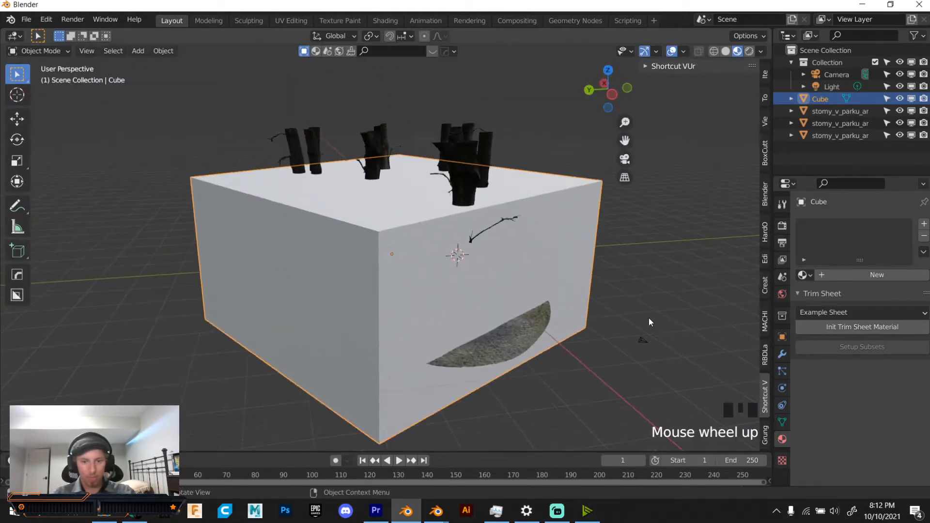
{"action": "left_click", "coordinate": [625, 158]}
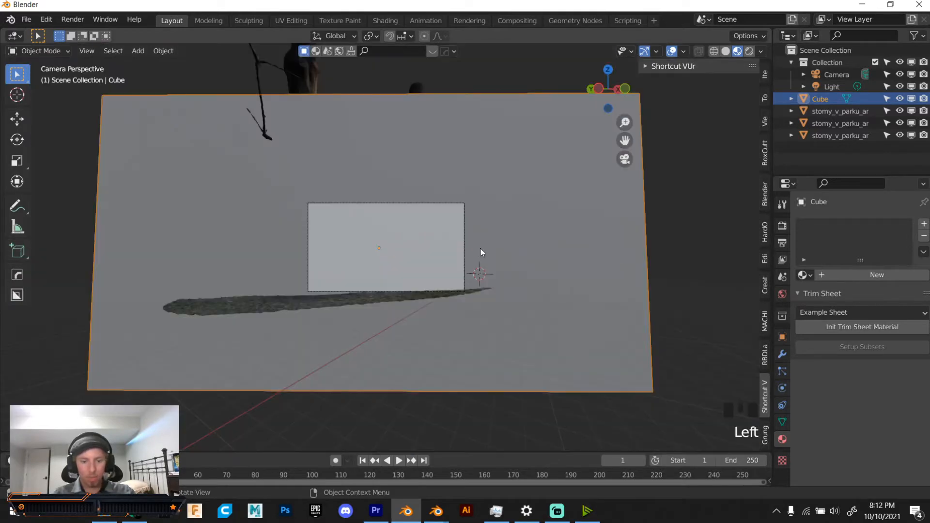
{"action": "left_click", "coordinate": [900, 98]}
{"action": "scroll", "coordinate": [459, 222], "scroll_direction": "up", "scroll_amount": 4}
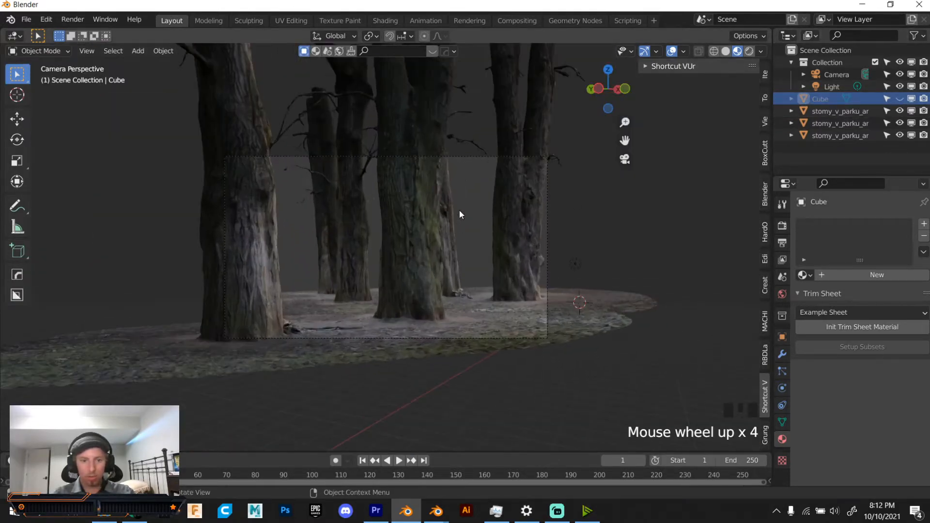
- Select the camera and move it forward along its local Z axis toward the trees
{"action": "left_click", "coordinate": [462, 156]}
{"action": "key", "text": "g"}
{"action": "key", "text": "z"}
{"action": "key", "text": "z"}
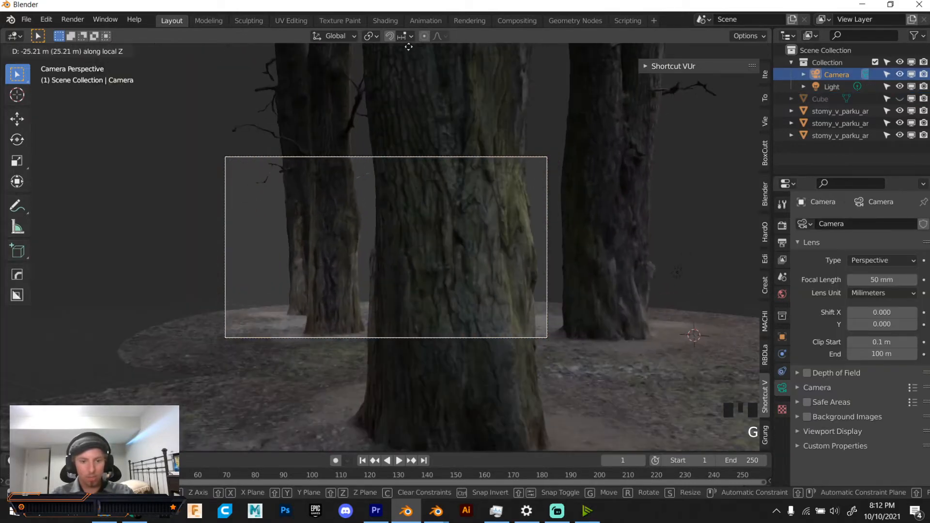
{"action": "left_click", "coordinate": [406, 76]}
- Try camera focal lengths of 23 mm and 233 mm, and try to pull the camera back along its local Z axis
{"action": "left_click_drag", "start_coordinate": [882, 280], "coordinate": [868, 280]}
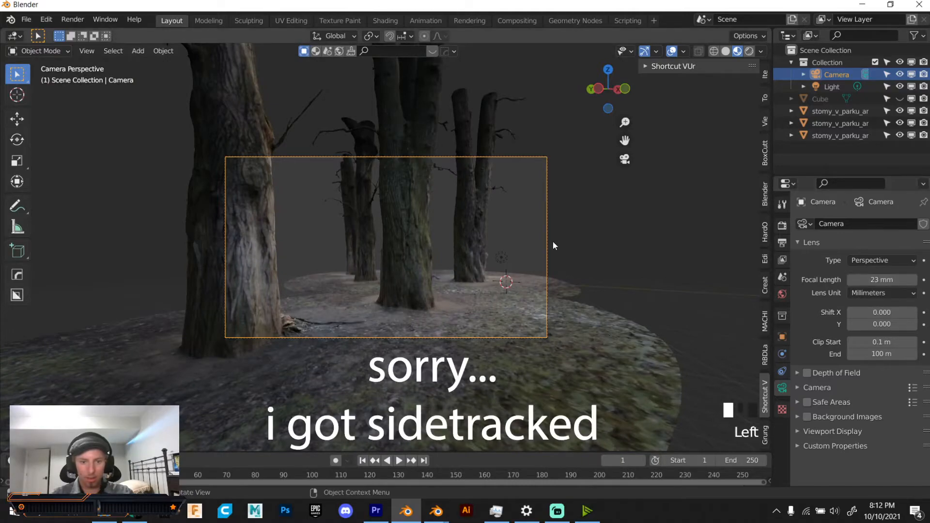
{"action": "scroll", "coordinate": [553, 242], "scroll_direction": "up", "scroll_amount": 3}
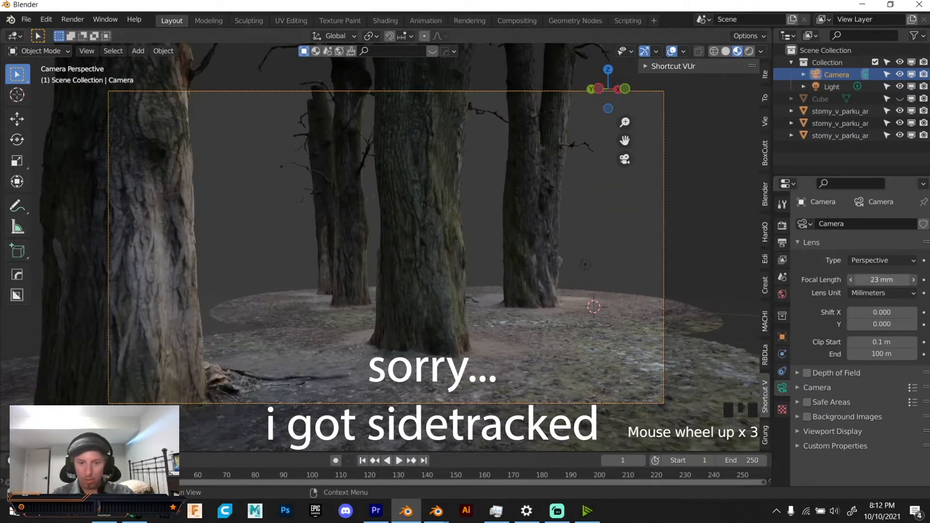
{"action": "left_click_drag", "start_coordinate": [881, 280], "coordinate": [928, 280]}
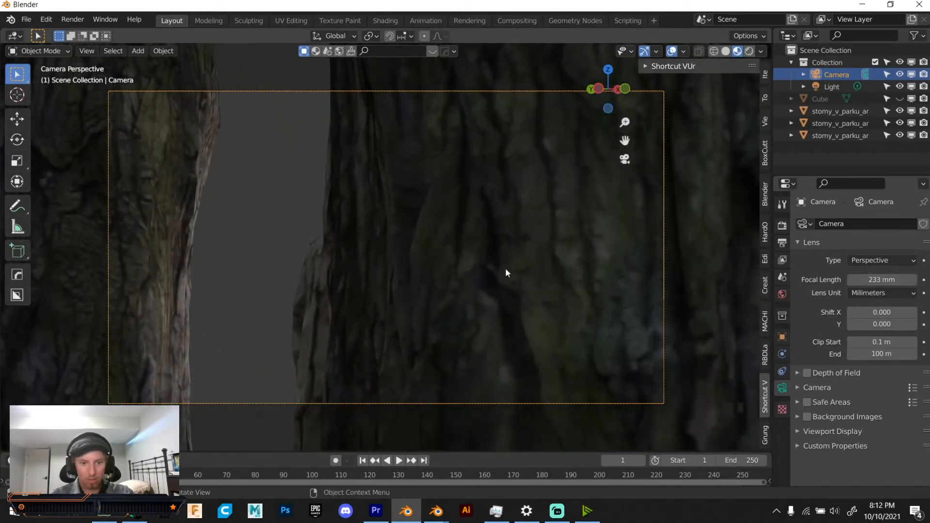
{"action": "key", "text": "g"}
{"action": "key", "text": "z"}
{"action": "key", "text": "z"}
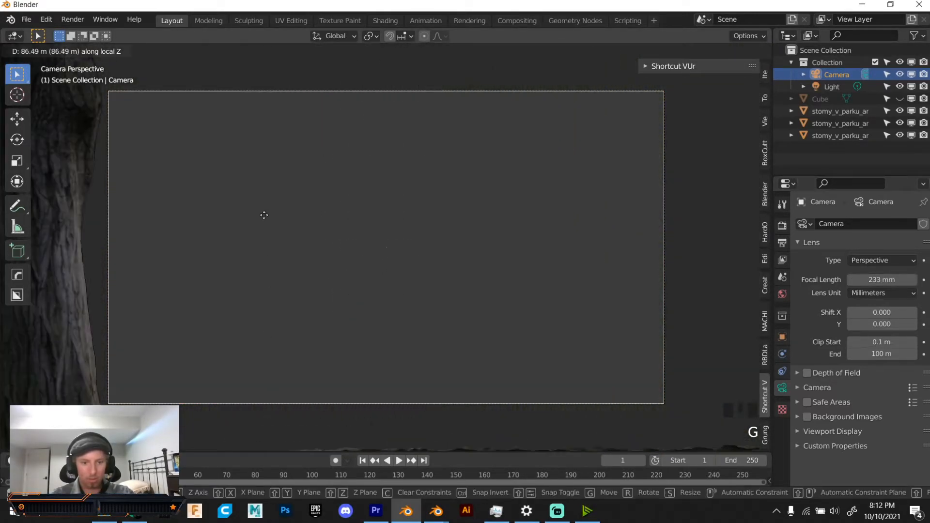
{"action": "right_click", "coordinate": [277, 80]}
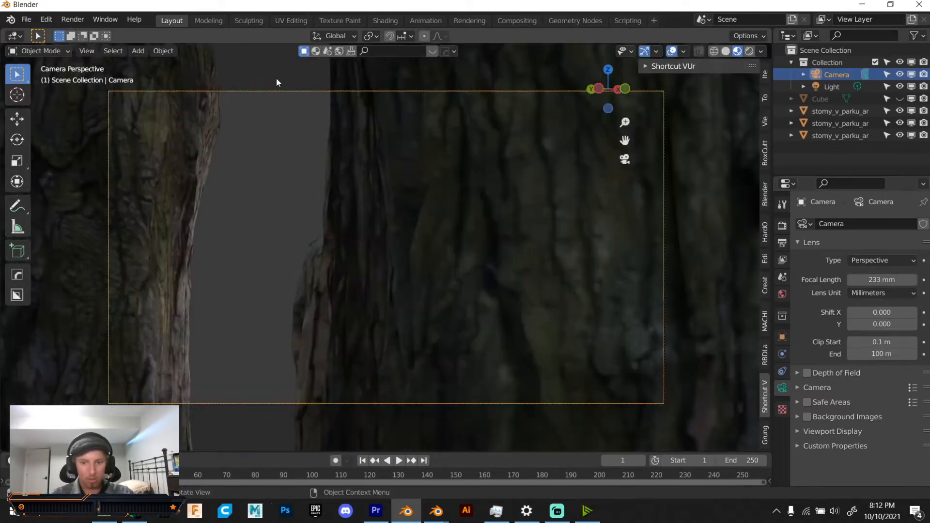
- Set the camera's focal length to 15 mm and show the cube in the viewport again
{"action": "left_click_drag", "start_coordinate": [882, 280], "coordinate": [832, 280]}
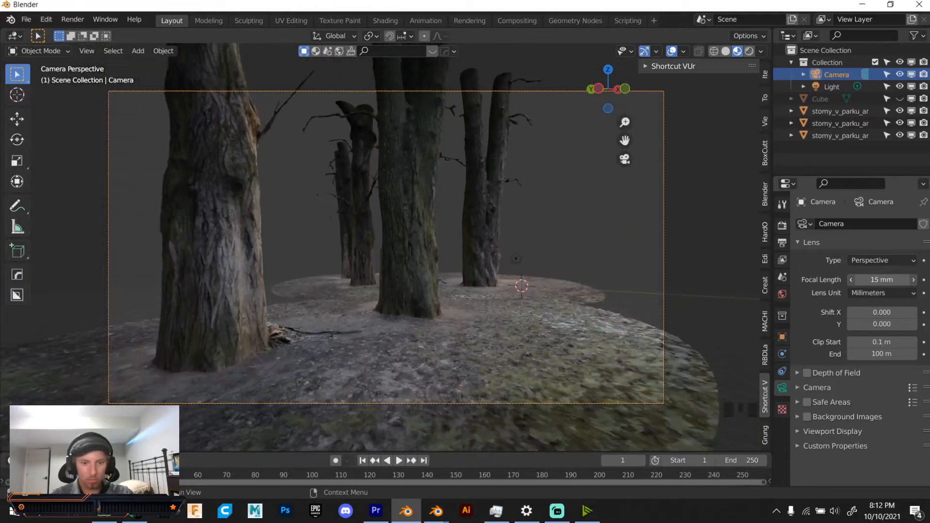
{"action": "left_click", "coordinate": [902, 98]}
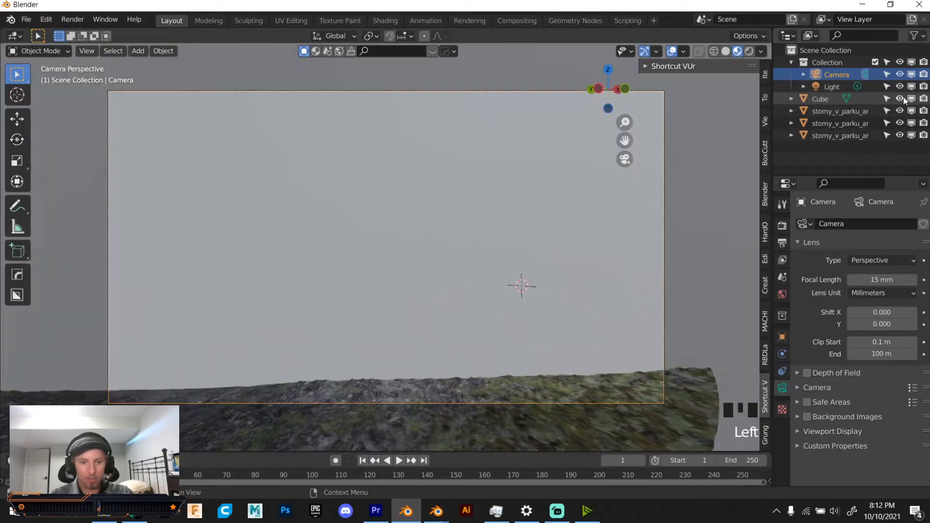
- Select the cube and scale it up uniformly by about 1.4 so the camera sits inside it
{"action": "left_click", "coordinate": [511, 138]}
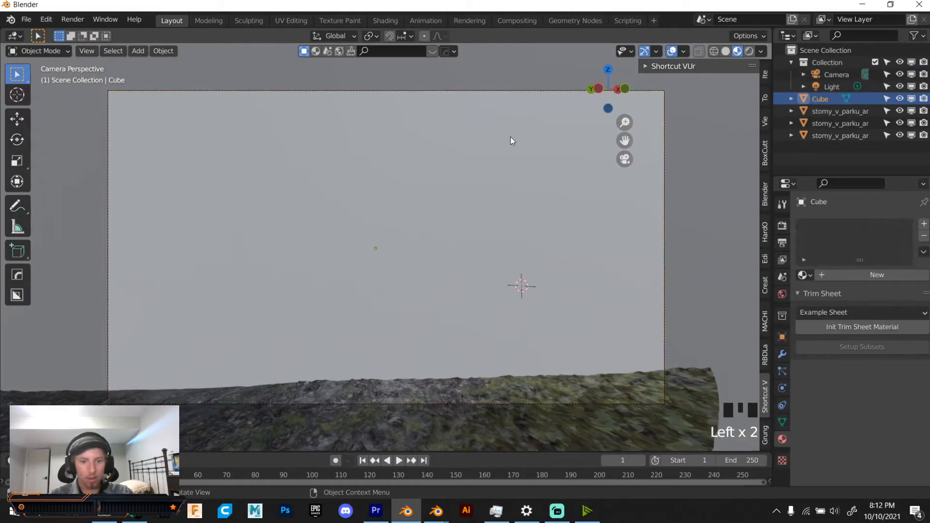
{"action": "scroll", "coordinate": [486, 156], "scroll_direction": "down", "scroll_amount": 5}
{"action": "scroll", "coordinate": [486, 155], "scroll_direction": "up", "scroll_amount": 2}
{"action": "key", "text": "s"}
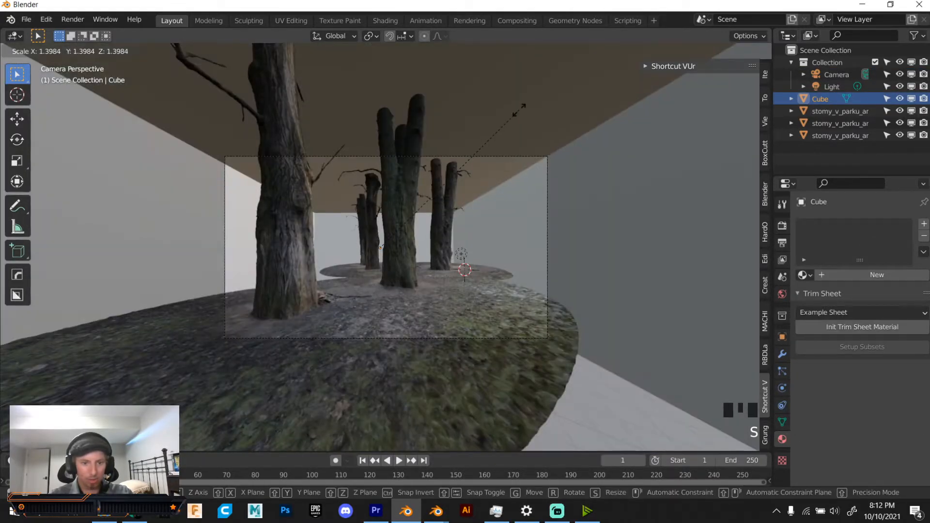
{"action": "left_click", "coordinate": [519, 113]}
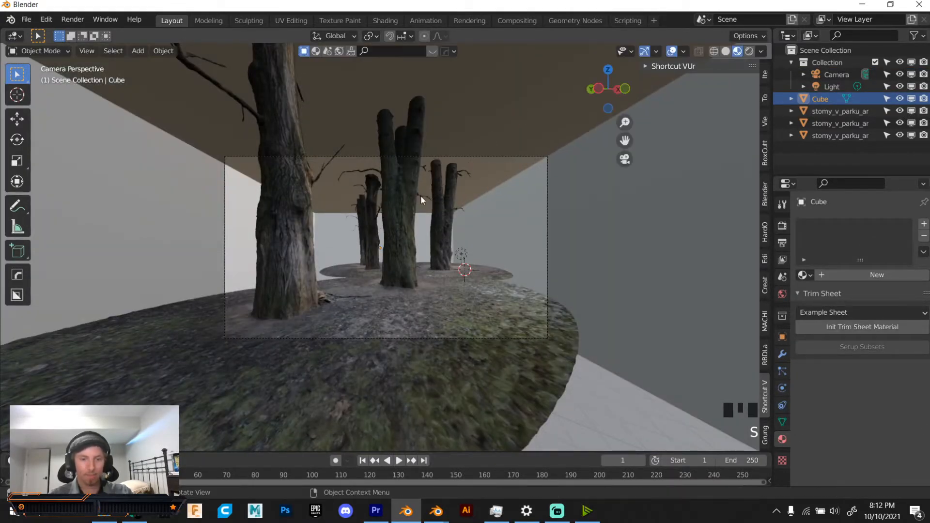
{"action": "scroll", "coordinate": [421, 196], "scroll_direction": "up", "scroll_amount": 3}
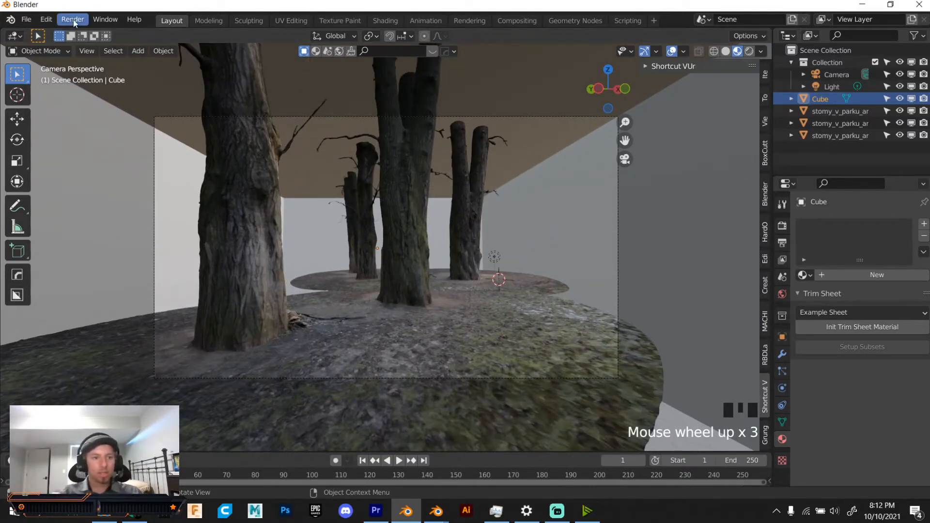
- Add a plane mesh and scale it up into a large ground surface extending well past the trees
{"action": "left_click", "coordinate": [139, 51]}
{"action": "mouse_move", "coordinate": [158, 66]}
{"action": "left_click", "coordinate": [260, 65]}
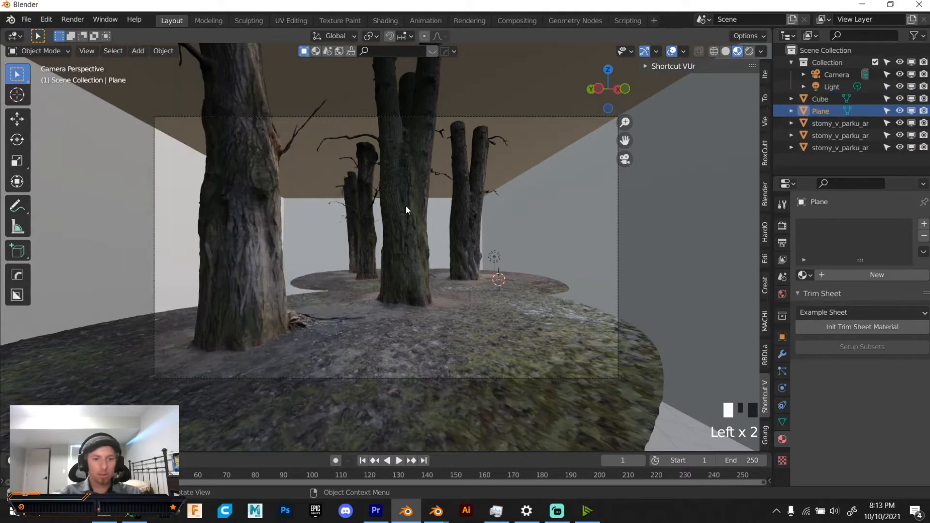
{"action": "key", "text": "s"}
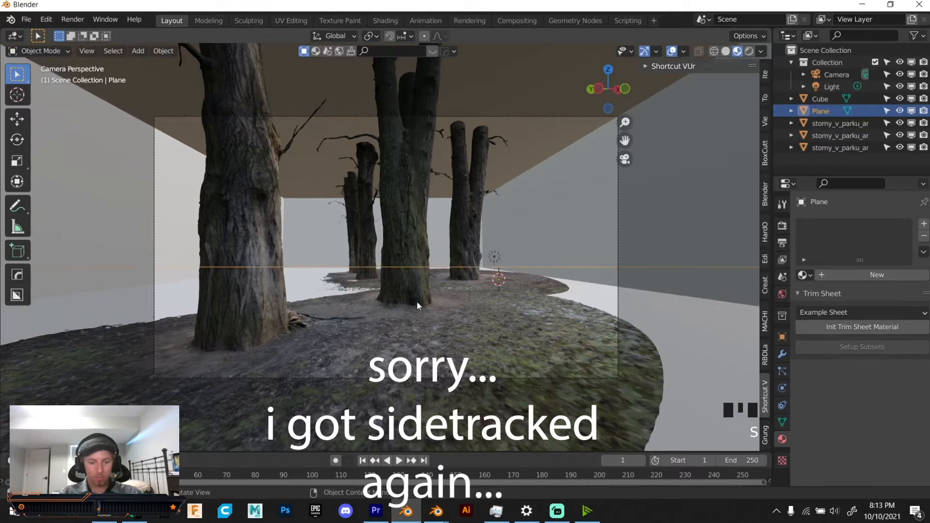
- Move the plane slightly, including along global Z, to bring it near the level of the trees' ground
{"action": "key", "text": "g"}
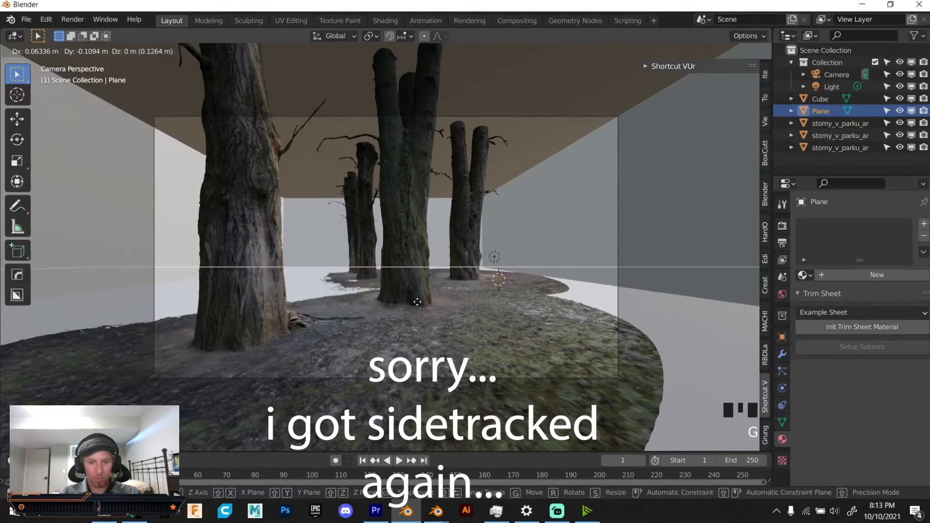
{"action": "left_click", "coordinate": [418, 300]}
{"action": "key", "text": "g"}
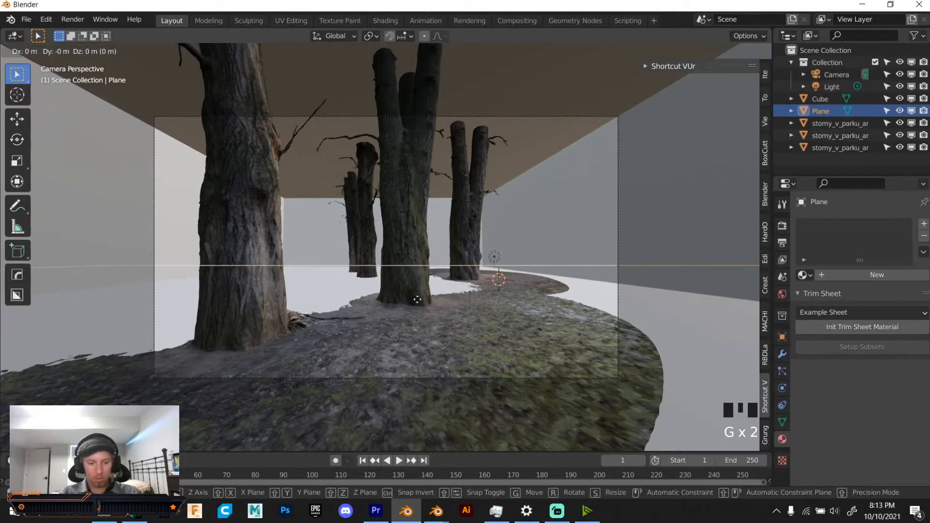
{"action": "key", "text": "z"}
{"action": "left_click", "coordinate": [417, 301]}
- Select the enclosing cube from outside and hide it in the viewport
{"action": "middle_click_drag", "start_coordinate": [417, 312], "coordinate": [410, 367]}
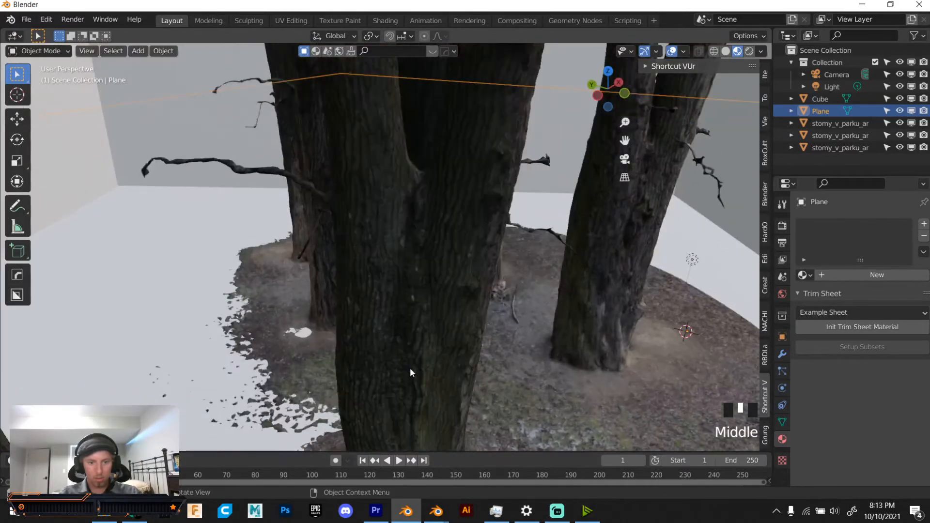
{"action": "scroll", "coordinate": [409, 368], "scroll_direction": "down", "scroll_amount": 4}
{"action": "scroll", "coordinate": [269, 331], "scroll_direction": "up", "scroll_amount": 2}
{"action": "middle_click_drag", "start_coordinate": [269, 331], "coordinate": [244, 265]}
{"action": "scroll", "coordinate": [327, 292], "scroll_direction": "down", "scroll_amount": 3}
{"action": "middle_click_drag", "start_coordinate": [328, 292], "coordinate": [432, 303]}
{"action": "scroll", "coordinate": [432, 304], "scroll_direction": "down", "scroll_amount": 6}
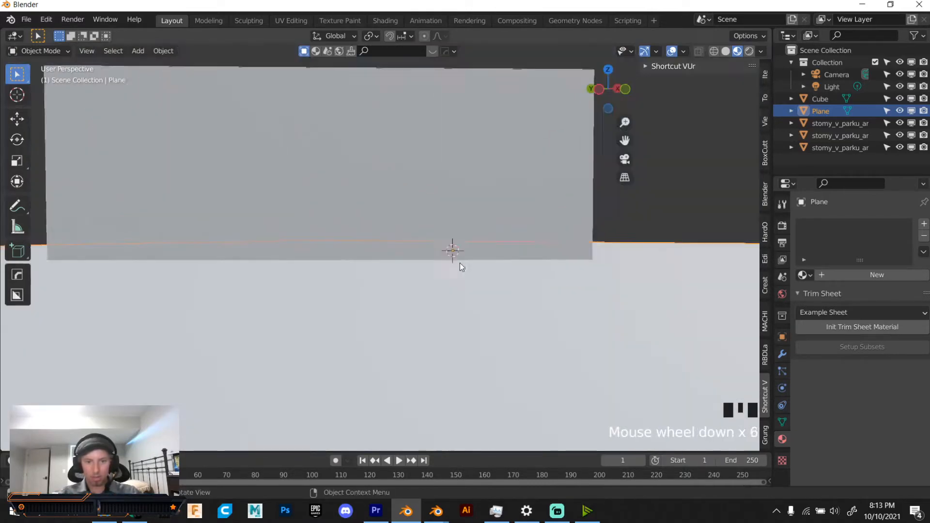
{"action": "left_click", "coordinate": [455, 191]}
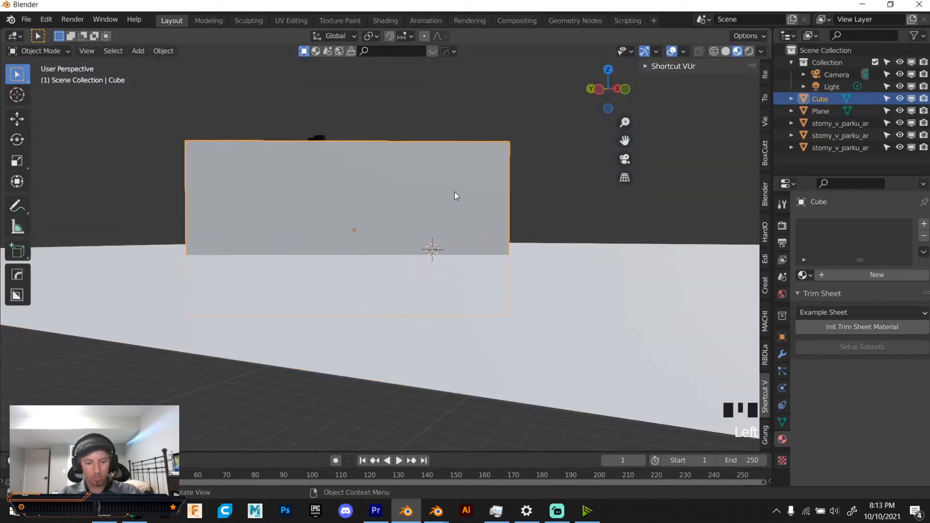
{"action": "key", "text": "h"}
- Select the oversized plane and scale it down until it extends only moderately beyond the trees' ground patches
{"action": "middle_click_drag", "start_coordinate": [454, 191], "coordinate": [485, 287]}
{"action": "scroll", "coordinate": [486, 287], "scroll_direction": "down", "scroll_amount": 2}
{"action": "left_click", "coordinate": [485, 287]}
{"action": "key", "text": "s"}
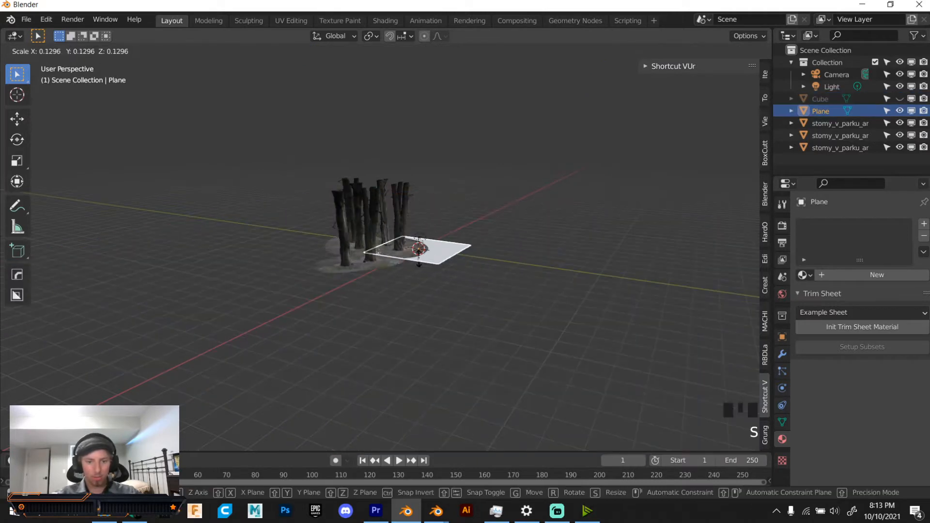
{"action": "left_click", "coordinate": [447, 262]}
{"action": "scroll", "coordinate": [446, 262], "scroll_direction": "up", "scroll_amount": 3}
{"action": "middle_click_drag", "start_coordinate": [447, 262], "coordinate": [462, 281]}
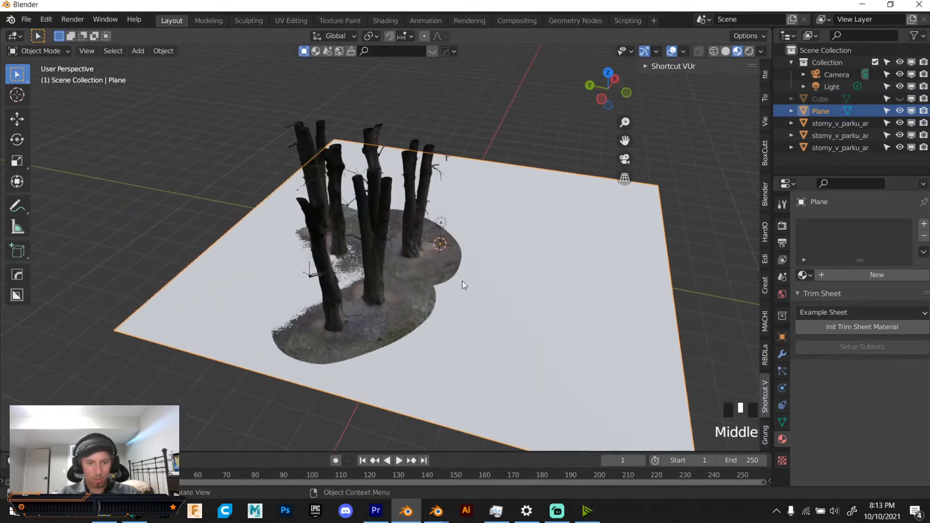
- Center the plane beneath the trees at ground level and rotate it to fit around the ground patches
{"action": "key", "text": "g"}
{"action": "left_click", "coordinate": [426, 255]}
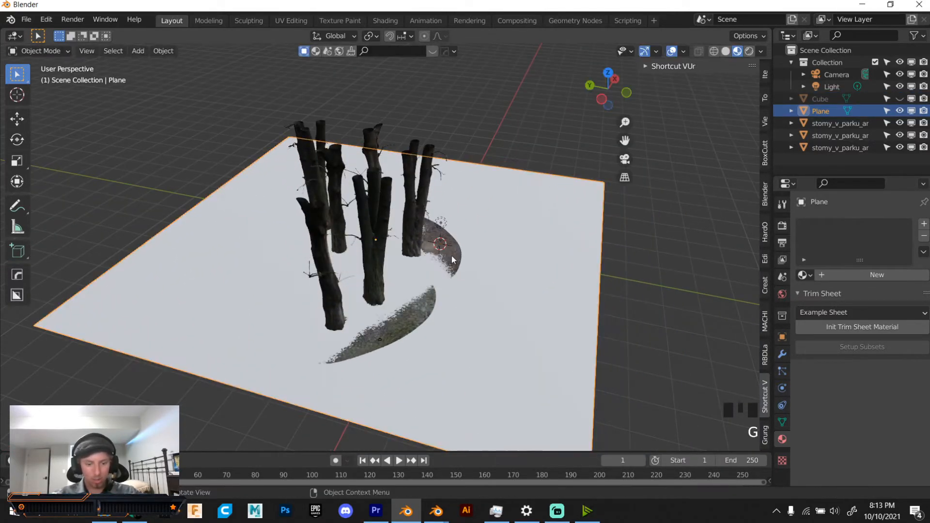
{"action": "key", "text": "g"}
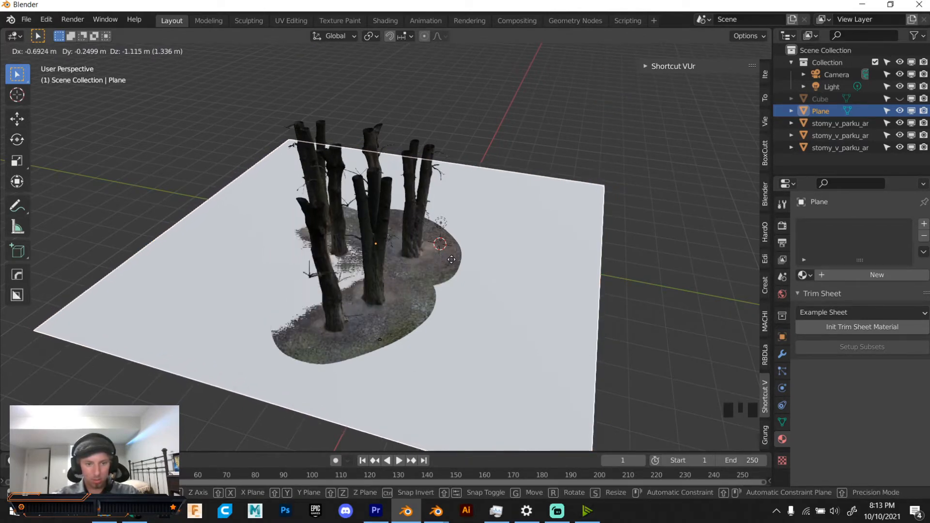
{"action": "left_click", "coordinate": [451, 260]}
{"action": "key", "text": "r"}
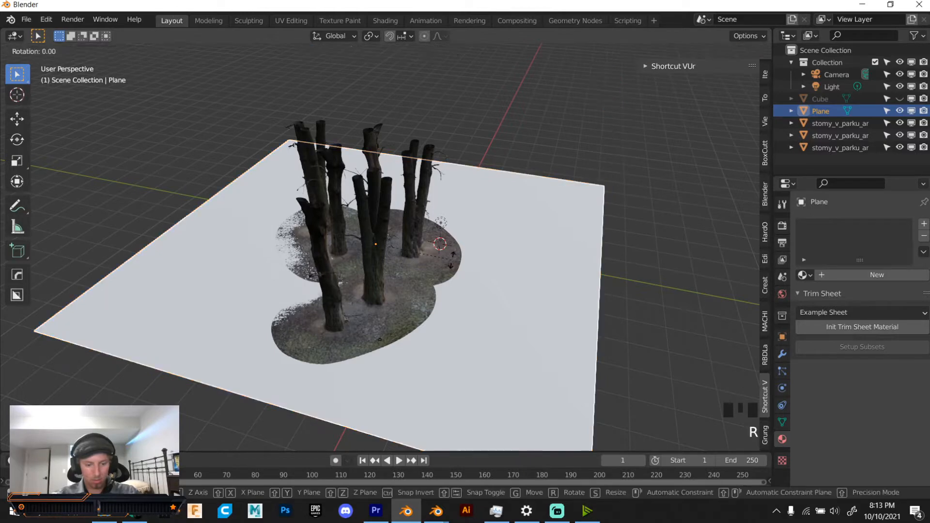
{"action": "left_click", "coordinate": [469, 223]}
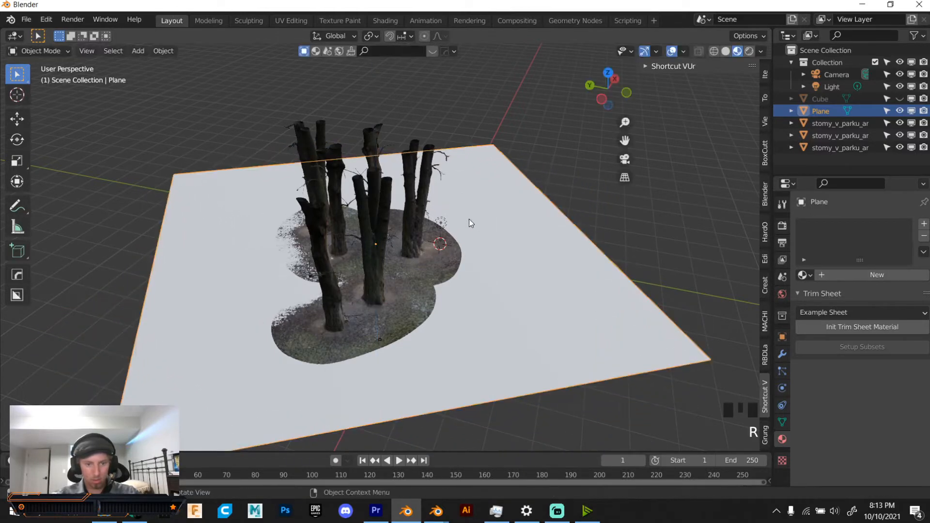
- Duplicate the ground plane by copying and pasting, shift the copy beside the trees and tilt it slightly with trackball rotation
{"action": "key", "text": "ctrl+c"}
{"action": "left_click", "coordinate": [471, 252]}
{"action": "key", "text": "ctrl+v"}
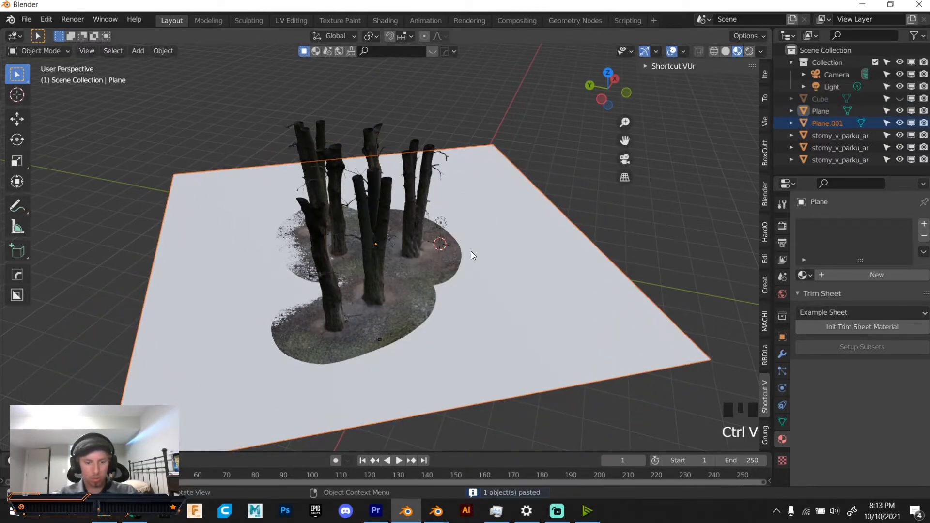
{"action": "key", "text": "g"}
{"action": "key", "text": "r"}
{"action": "key", "text": "r"}
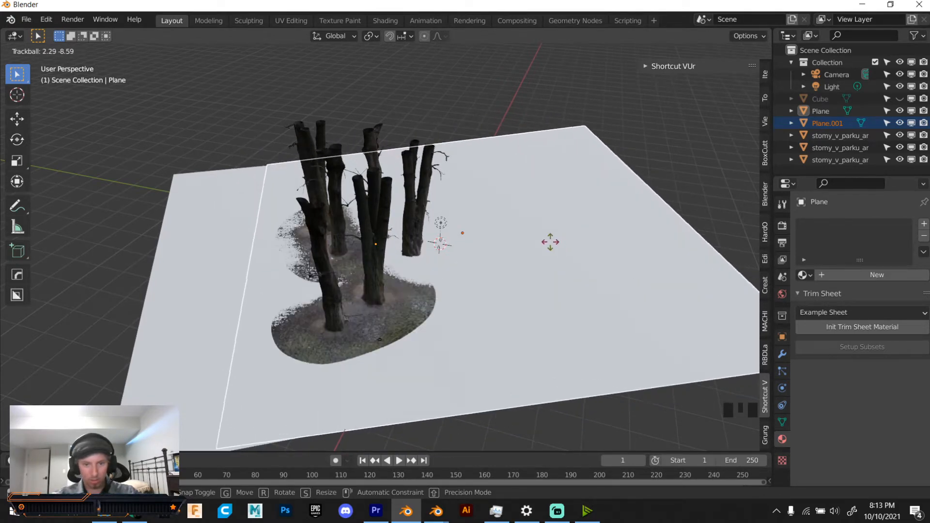
{"action": "left_click", "coordinate": [551, 241]}
- Lower the duplicated plane about 1.4 m along global Z so the trees' ground shows above it
{"action": "key", "text": "g"}
{"action": "key", "text": "z"}
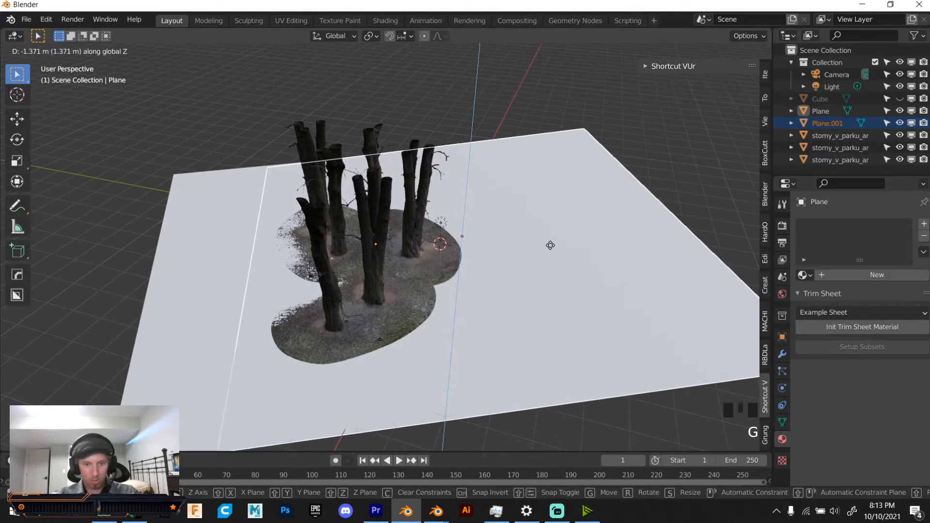
{"action": "left_click", "coordinate": [550, 245]}
- Select the original plane and raise it slightly along global Z to meet the edges of the trees' ground
{"action": "scroll", "coordinate": [550, 245], "scroll_direction": "up", "scroll_amount": 2}
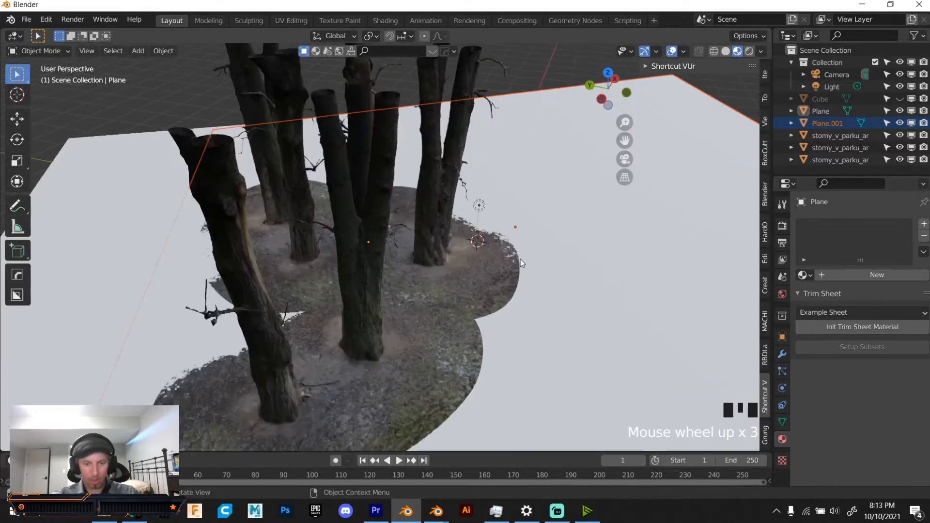
{"action": "middle_click_drag", "start_coordinate": [520, 260], "coordinate": [567, 223]}
{"action": "scroll", "coordinate": [543, 247], "scroll_direction": "down", "scroll_amount": 1}
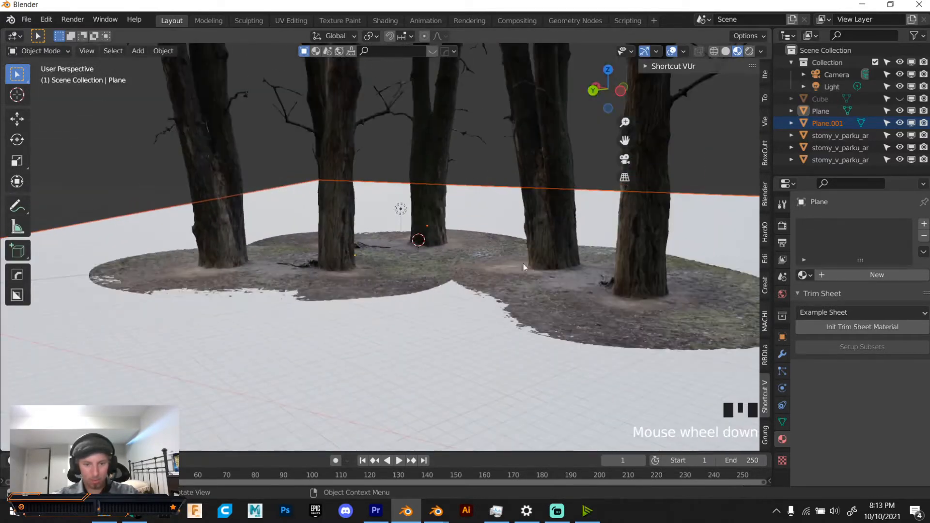
{"action": "middle_click_drag", "start_coordinate": [523, 264], "coordinate": [537, 360]}
{"action": "left_click", "coordinate": [538, 360]}
{"action": "key", "text": "g"}
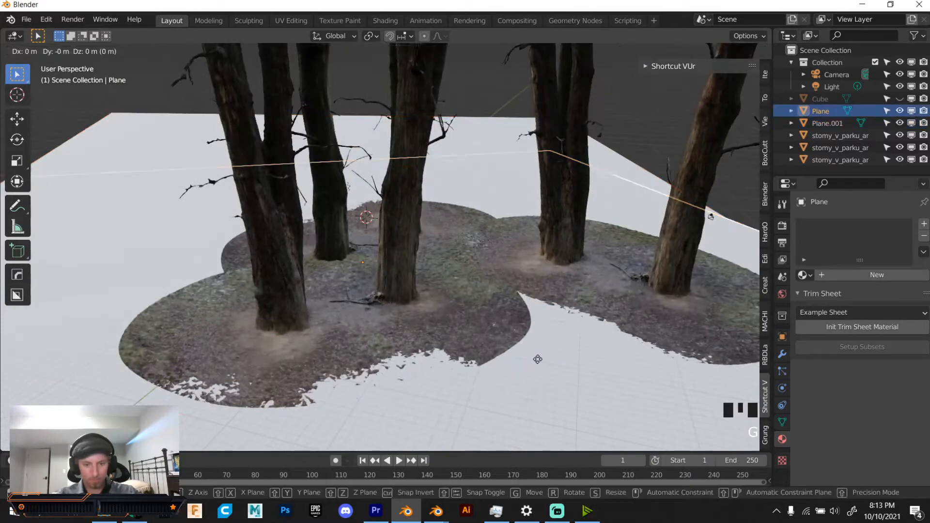
{"action": "key", "text": "z"}
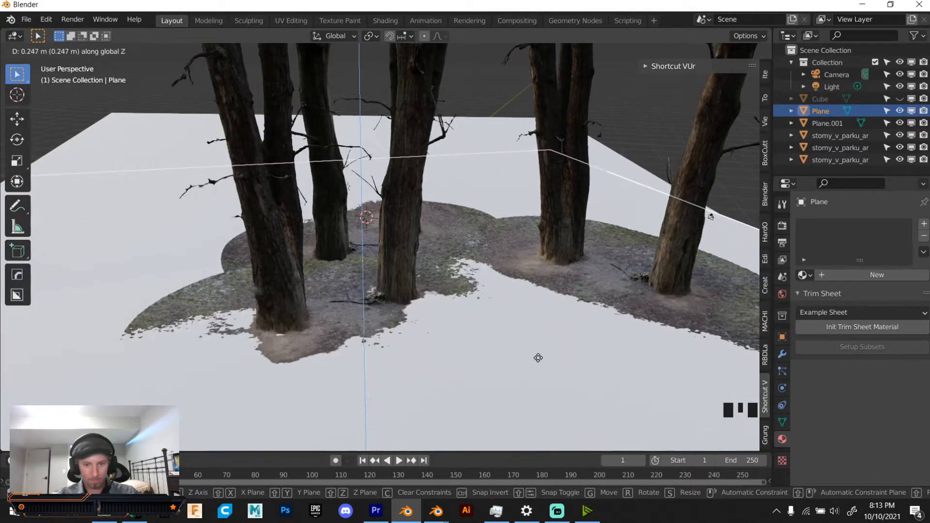
{"action": "left_click", "coordinate": [539, 359]}
- Return to the camera view, select the duplicated plane and raise it along global Z
{"action": "scroll", "coordinate": [539, 356], "scroll_direction": "down", "scroll_amount": 2}
{"action": "middle_click_drag", "start_coordinate": [539, 357], "coordinate": [408, 331]}
{"action": "scroll", "coordinate": [409, 334], "scroll_direction": "up", "scroll_amount": 1}
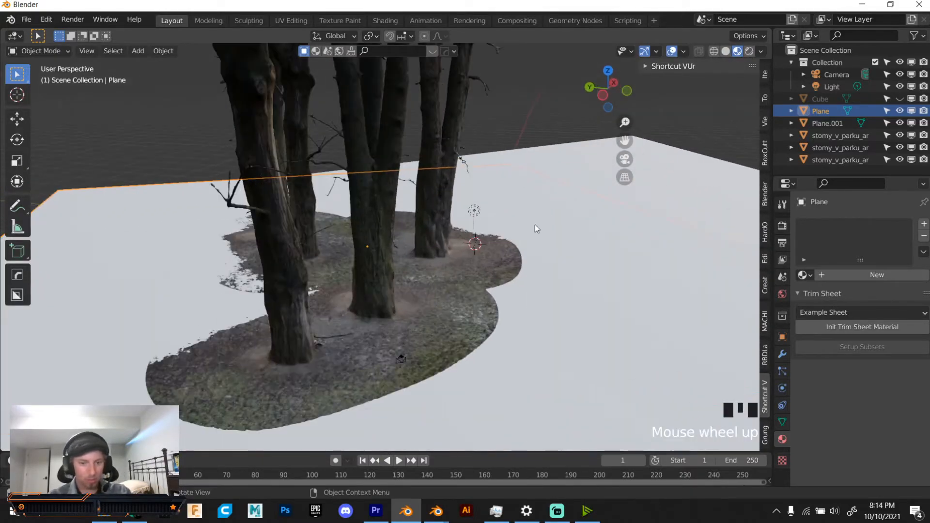
{"action": "left_click", "coordinate": [625, 159]}
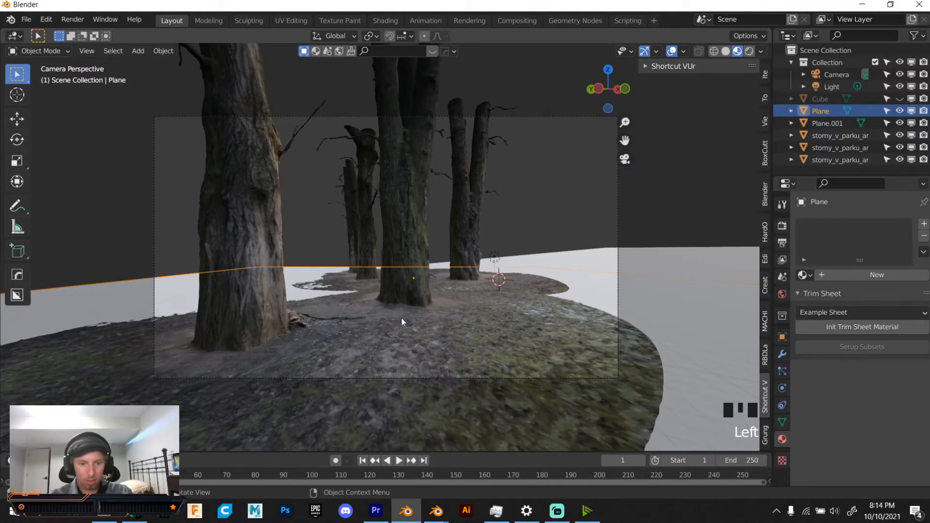
{"action": "scroll", "coordinate": [402, 319], "scroll_direction": "up", "scroll_amount": 3}
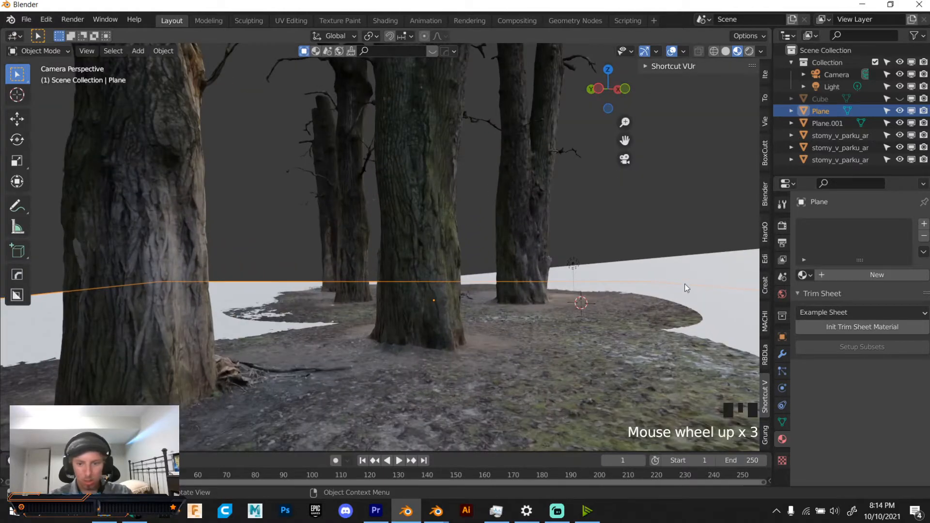
{"action": "scroll", "coordinate": [685, 283], "scroll_direction": "down", "scroll_amount": 1}
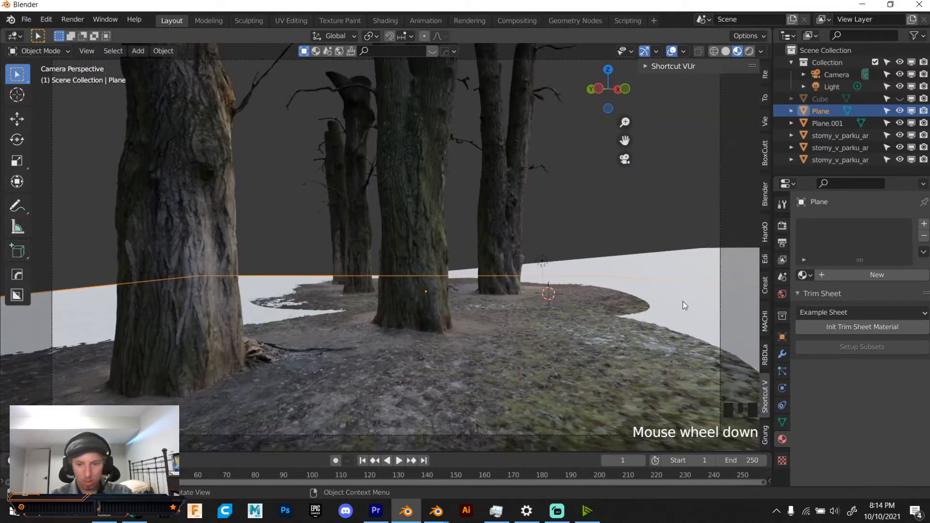
{"action": "left_click", "coordinate": [682, 299]}
{"action": "key", "text": "g"}
{"action": "key", "text": "z"}
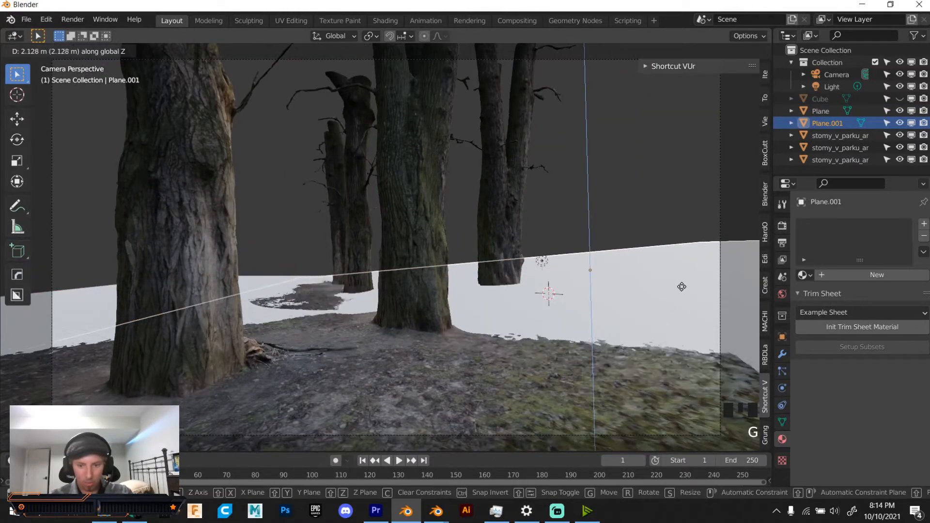
{"action": "left_click", "coordinate": [684, 296]}
- Tilt the duplicated plane slightly with trackball rotation and lower it along global Z beneath the trees' ground
{"action": "key", "text": "r"}
{"action": "key", "text": "r"}
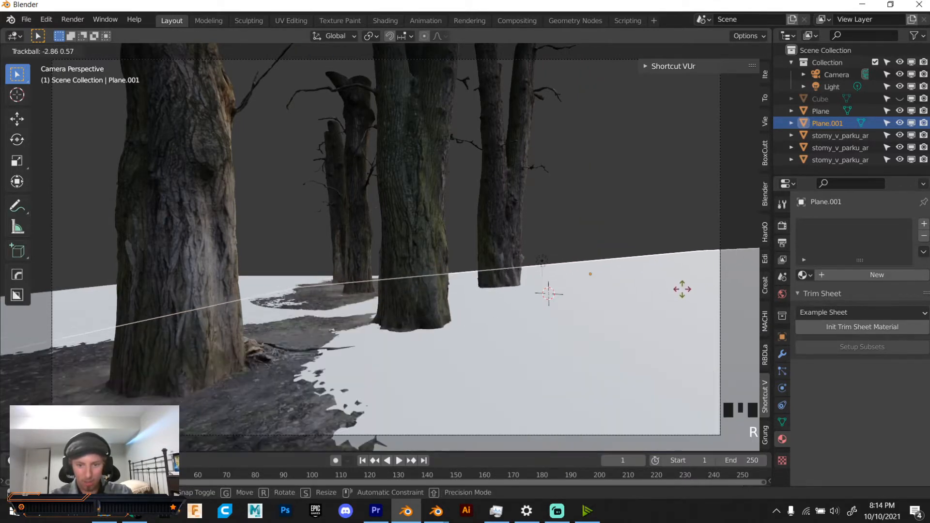
{"action": "left_click", "coordinate": [682, 289]}
{"action": "key", "text": "g"}
{"action": "key", "text": "z"}
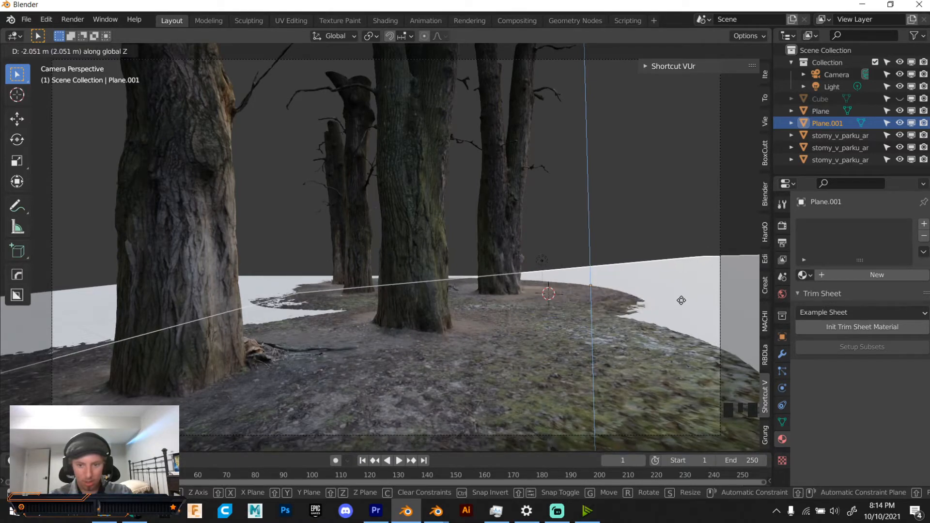
{"action": "left_click", "coordinate": [681, 298]}
- Raise the duplicated plane about 0.26 m along global Z to overlap the edge of the trees' ground
{"action": "scroll", "coordinate": [681, 299], "scroll_direction": "down", "scroll_amount": 2}
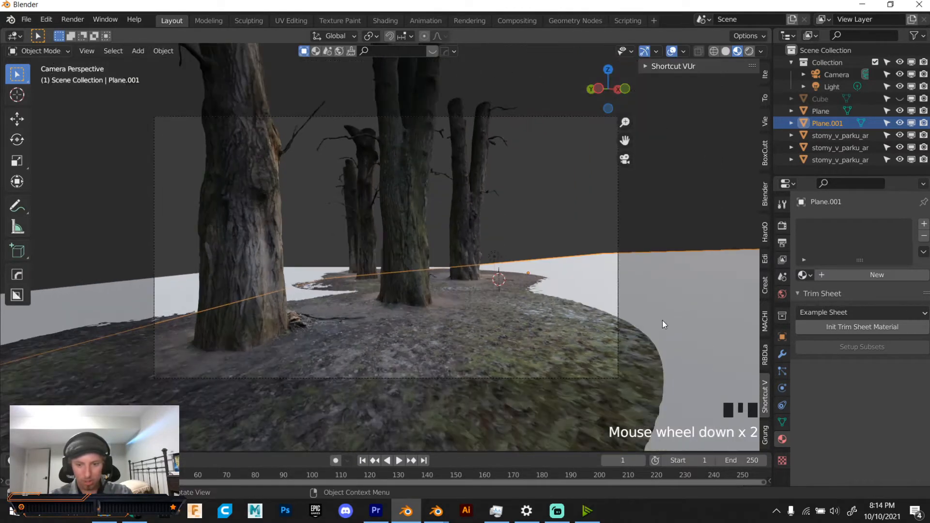
{"action": "key", "text": "g"}
{"action": "key", "text": "z"}
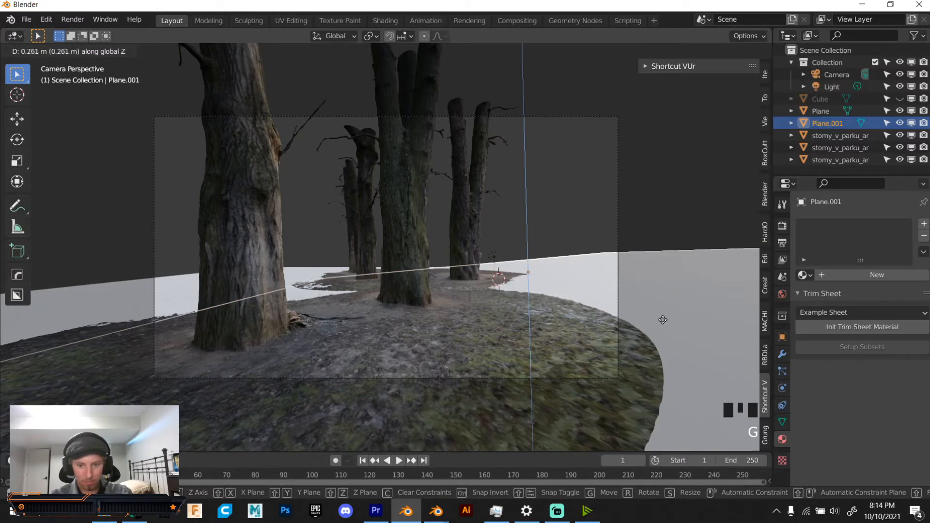
{"action": "left_click", "coordinate": [663, 320]}
- Fine-tune the duplicated plane's tilt with trackball rotation so it blends into the foreground, and deselect it
{"action": "key", "text": "r"}
{"action": "key", "text": "r"}
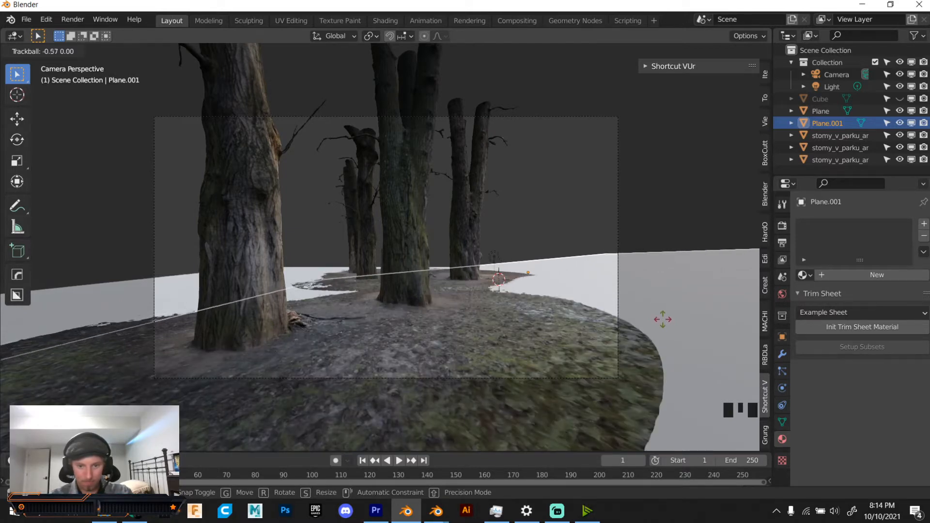
{"action": "left_click", "coordinate": [663, 318]}
{"action": "left_click", "coordinate": [553, 220]}
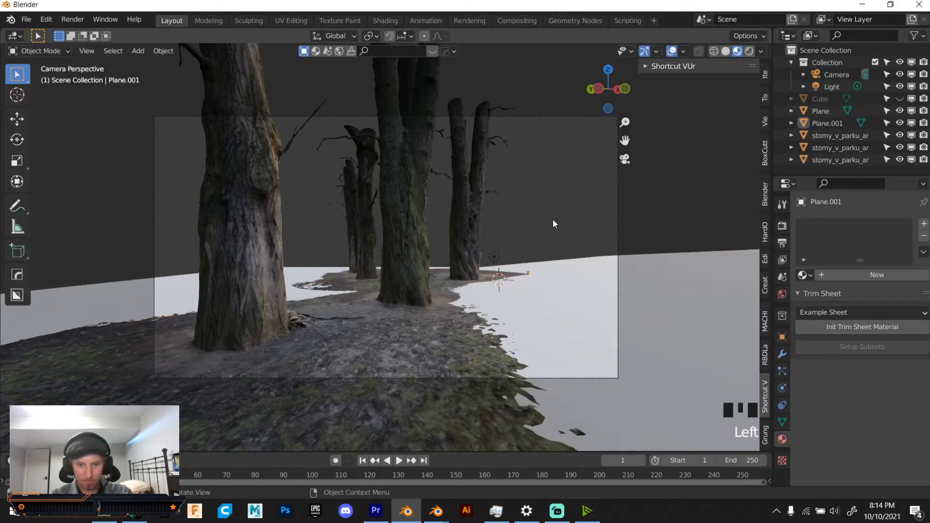
- Lower the duplicated plane slightly along global Z so more of the trees' ground covers it, and deselect it
{"action": "left_click", "coordinate": [678, 295]}
{"action": "key", "text": "g"}
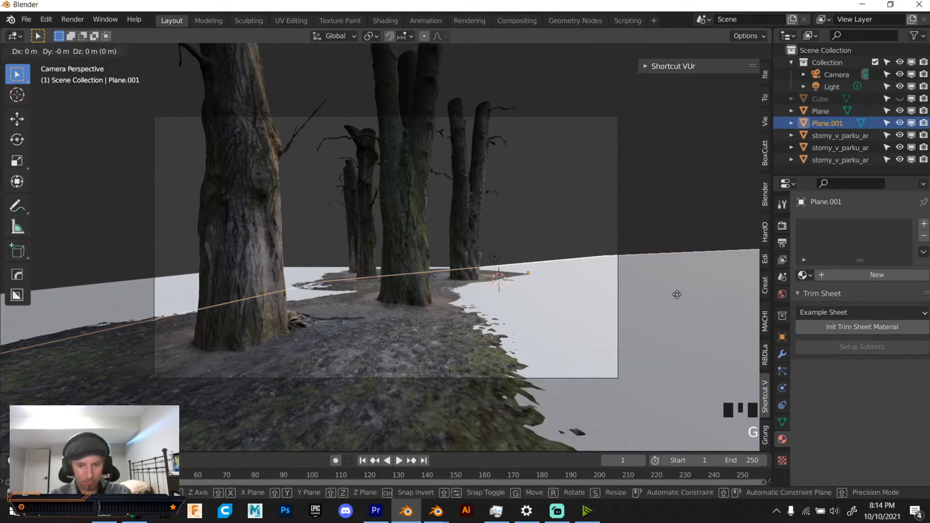
{"action": "key", "text": "z"}
{"action": "left_click", "coordinate": [676, 296]}
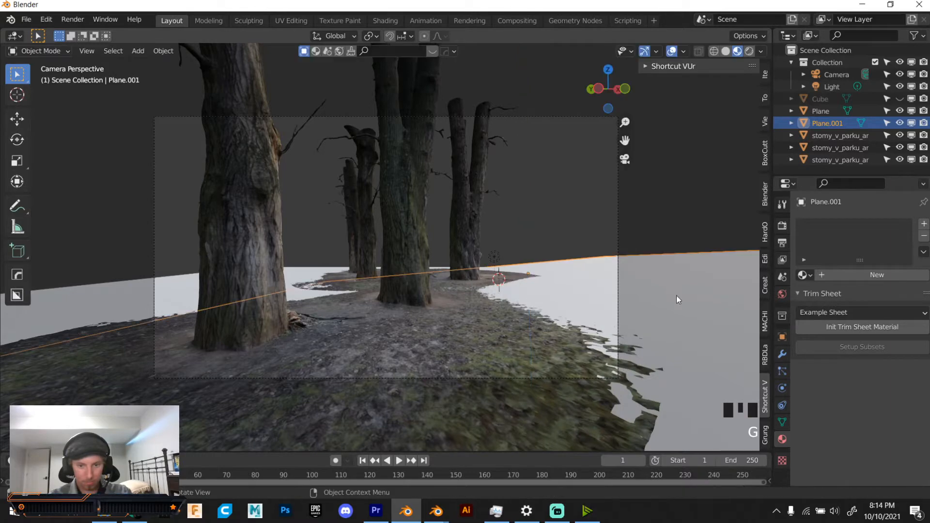
{"action": "left_click", "coordinate": [644, 219]}
{"action": "scroll", "coordinate": [493, 274], "scroll_direction": "up", "scroll_amount": 2}
{"action": "scroll", "coordinate": [493, 269], "scroll_direction": "up", "scroll_amount": 2}
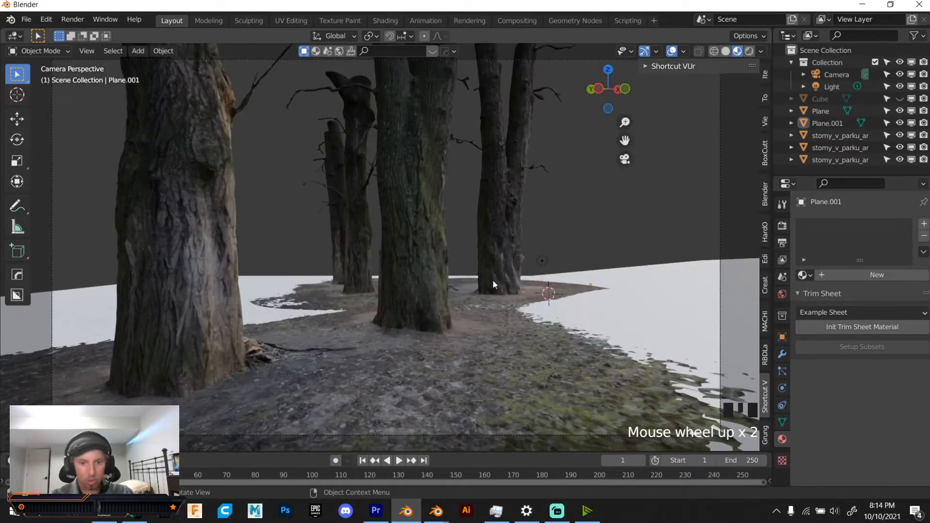
- Select both ground planes and try a new material with a dark brown base color
{"action": "left_click", "coordinate": [621, 301]}
{"action": "left_click", "coordinate": [731, 283], "text": "shift"}
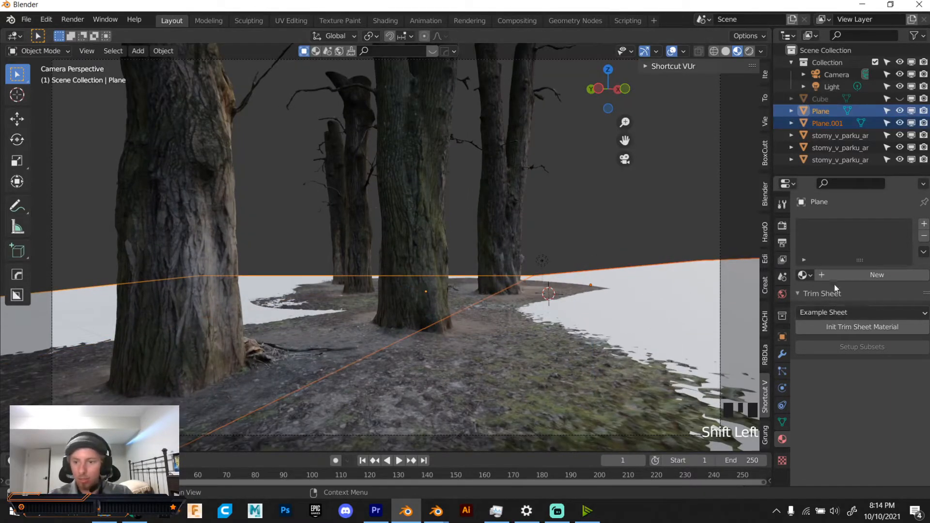
{"action": "left_click", "coordinate": [844, 276]}
{"action": "left_click", "coordinate": [896, 402]}
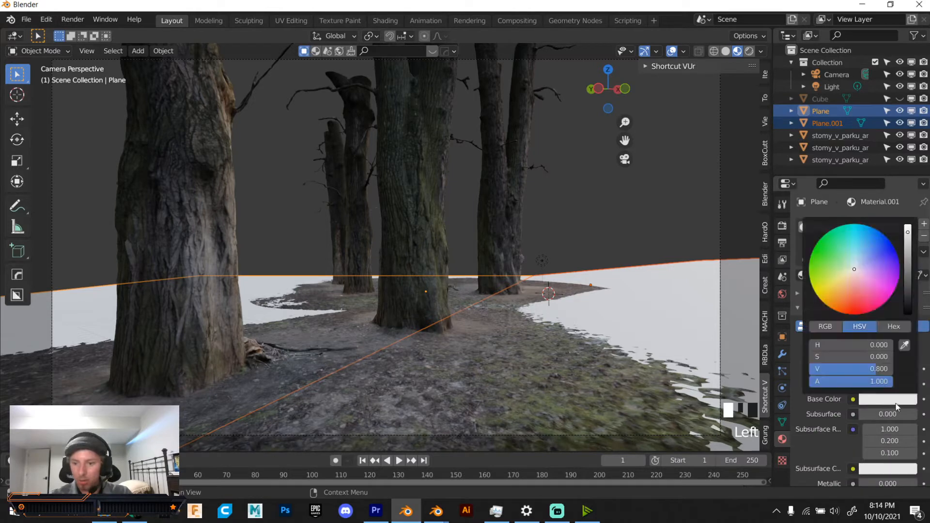
{"action": "left_click_drag", "start_coordinate": [914, 269], "coordinate": [919, 275]}
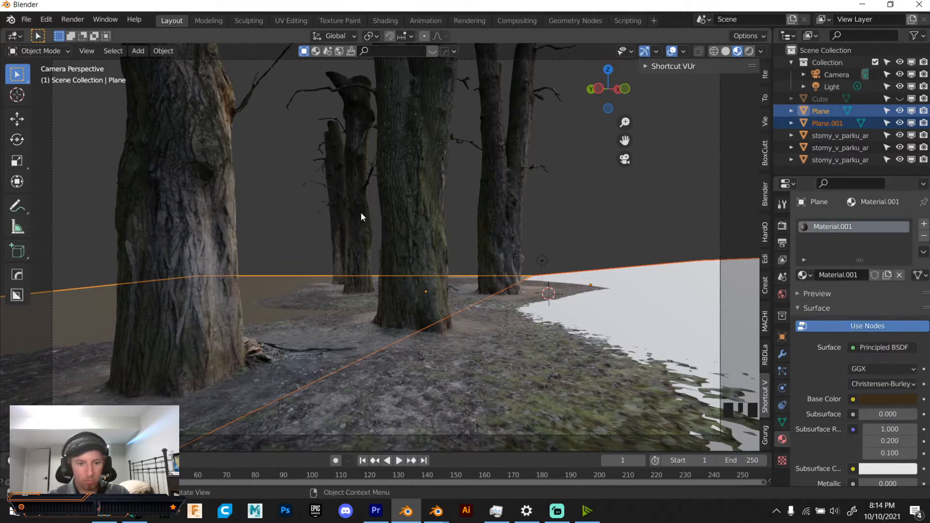
- Assign the existing stomy_v_parku_antropos material to the first ground plane and the duplicated plane, and deselect
{"action": "left_click", "coordinate": [802, 275]}
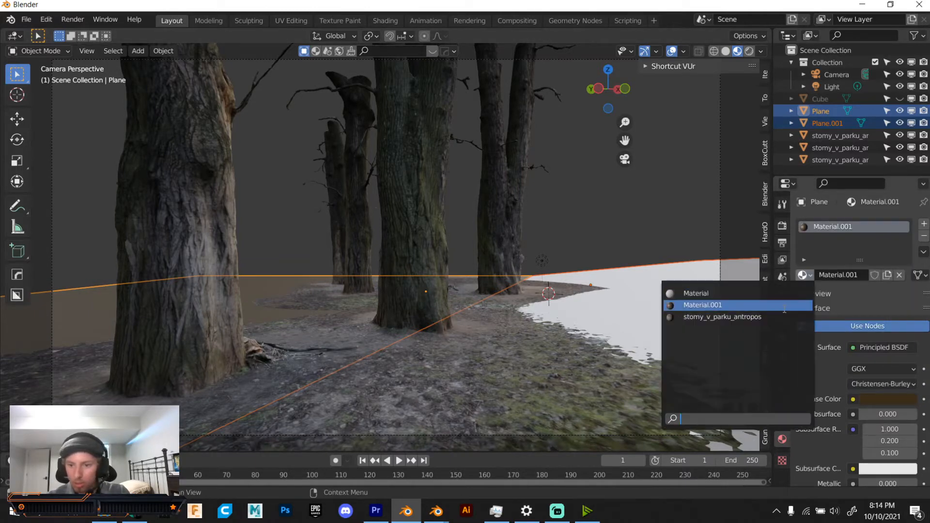
{"action": "left_click", "coordinate": [780, 317]}
{"action": "left_click", "coordinate": [702, 321]}
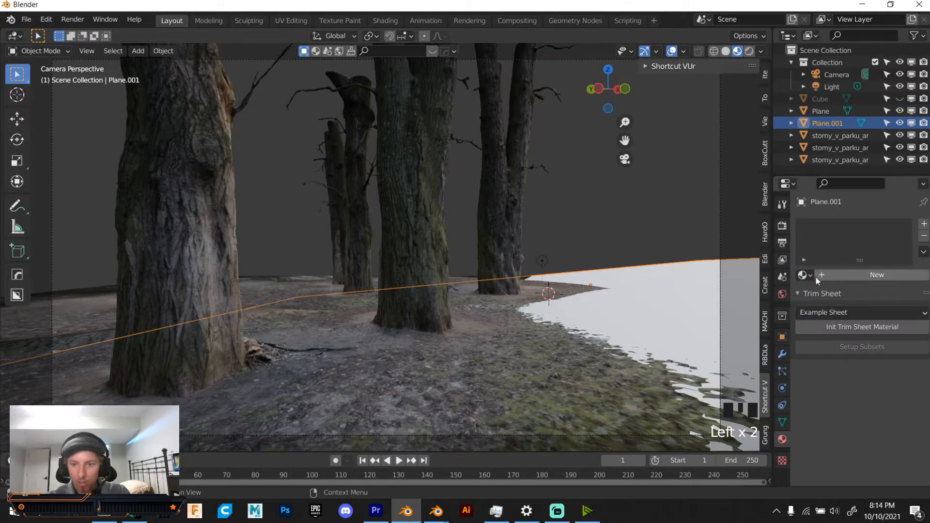
{"action": "left_click", "coordinate": [803, 275]}
{"action": "left_click", "coordinate": [703, 318]}
{"action": "left_click", "coordinate": [596, 208]}
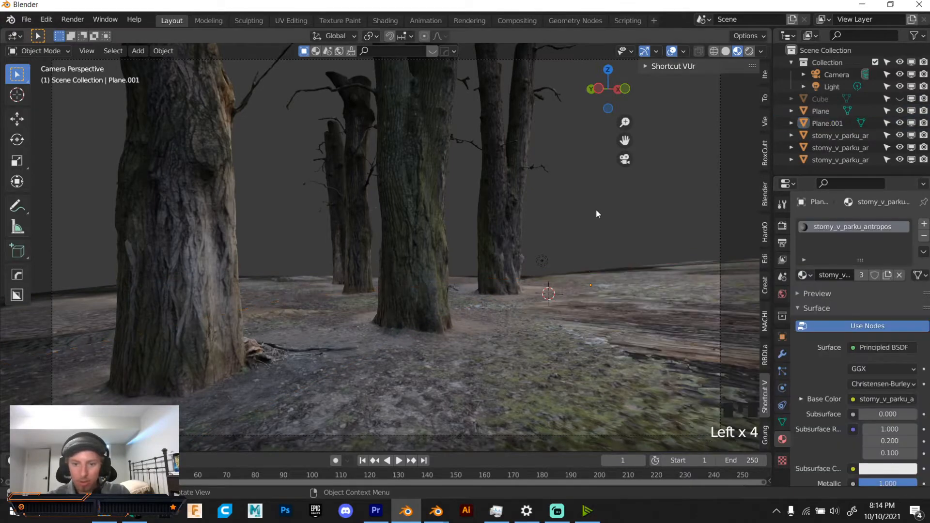
- Examine how the textured planes blend with the trees' ground, from above and through the camera
{"action": "scroll", "coordinate": [586, 313], "scroll_direction": "down", "scroll_amount": 1}
{"action": "middle_click_drag", "start_coordinate": [585, 312], "coordinate": [576, 398]}
{"action": "scroll", "coordinate": [576, 398], "scroll_direction": "down", "scroll_amount": 2}
{"action": "scroll", "coordinate": [558, 319], "scroll_direction": "down", "scroll_amount": 3}
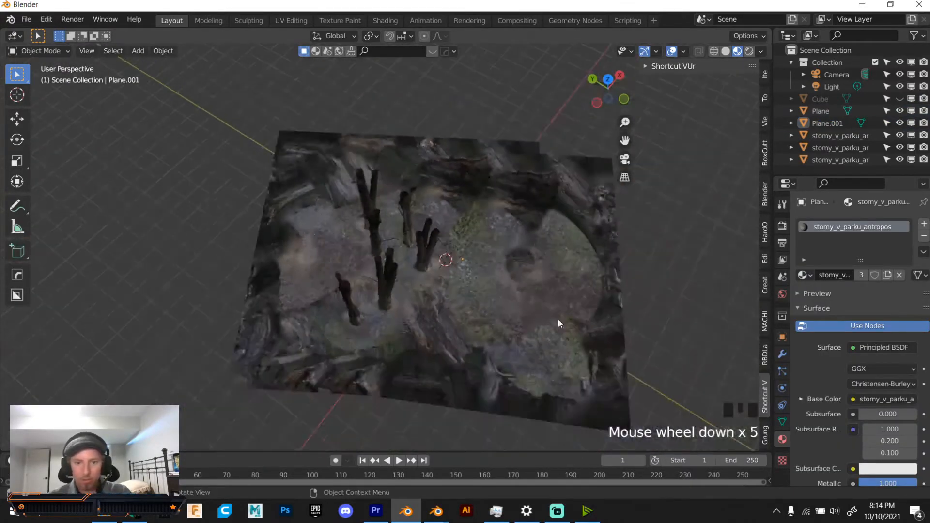
{"action": "scroll", "coordinate": [558, 319], "scroll_direction": "up", "scroll_amount": 3}
{"action": "left_click", "coordinate": [558, 318]}
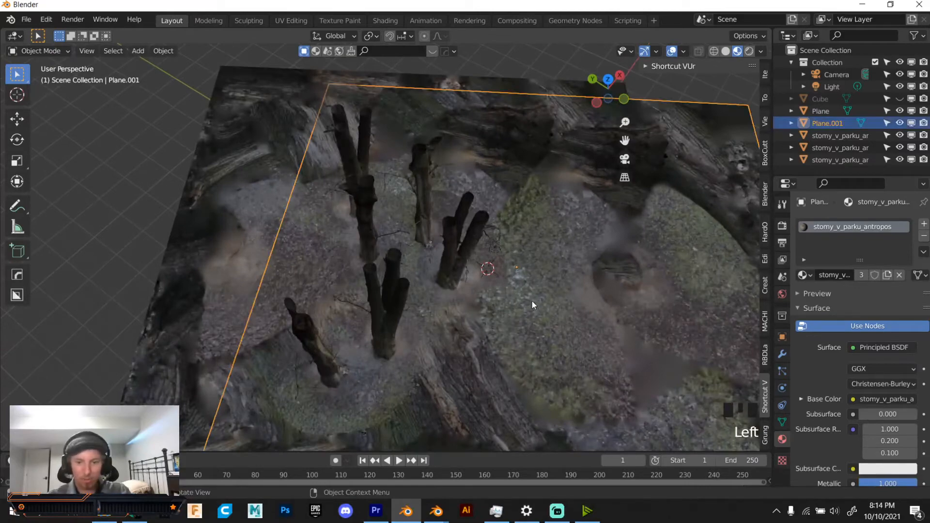
{"action": "left_click", "coordinate": [625, 160]}
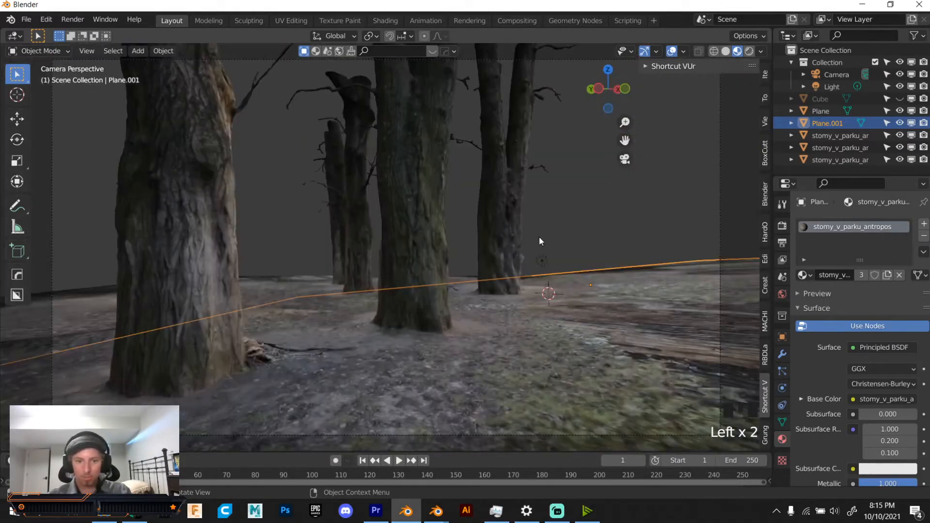
{"action": "scroll", "coordinate": [539, 242], "scroll_direction": "up", "scroll_amount": 2}
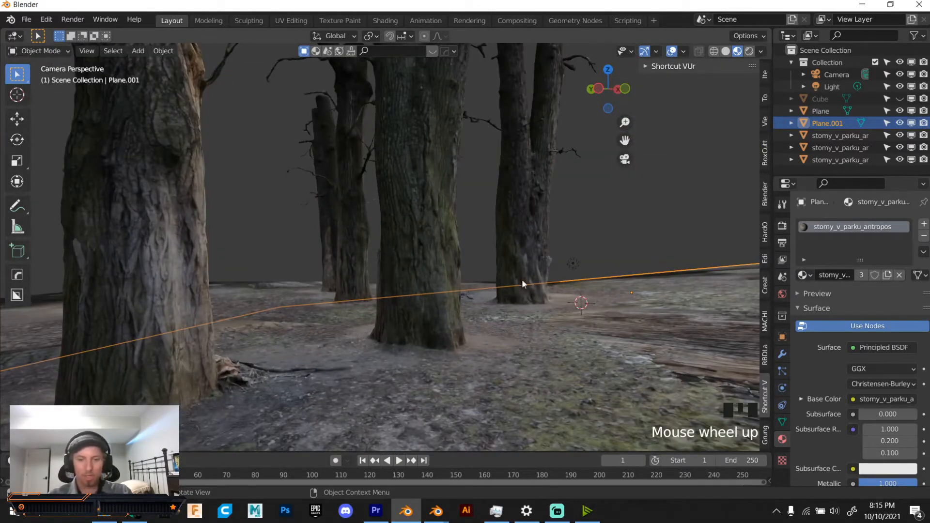
{"action": "scroll", "coordinate": [523, 283], "scroll_direction": "down", "scroll_amount": 4}
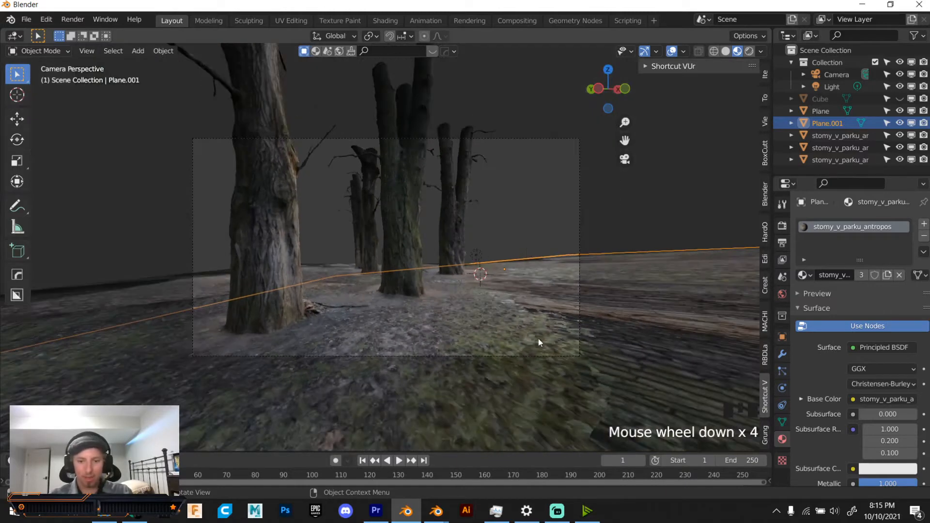
{"action": "scroll", "coordinate": [537, 297], "scroll_direction": "up", "scroll_amount": 2}
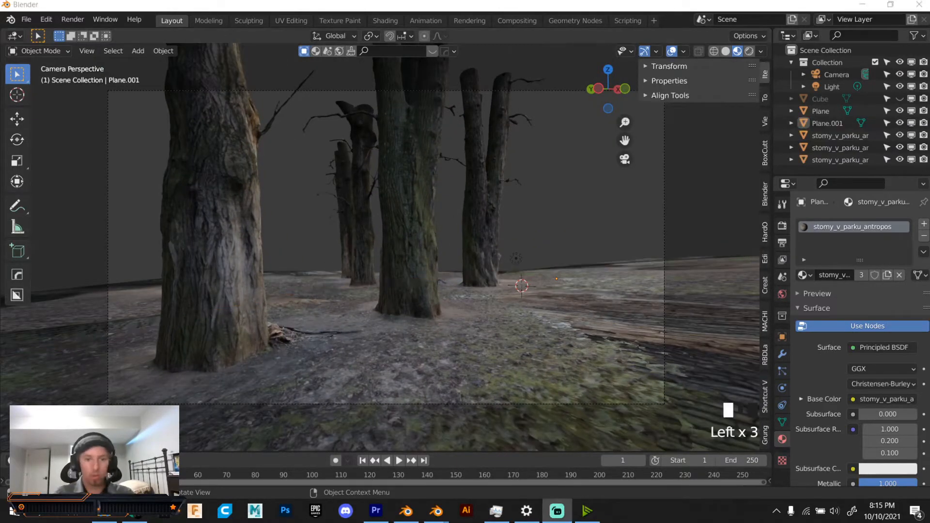
- Unhide the cube that encloses the trees
{"action": "scroll", "coordinate": [587, 180], "scroll_direction": "down", "scroll_amount": 6}
{"action": "middle_click_drag", "start_coordinate": [570, 189], "coordinate": [533, 231]}
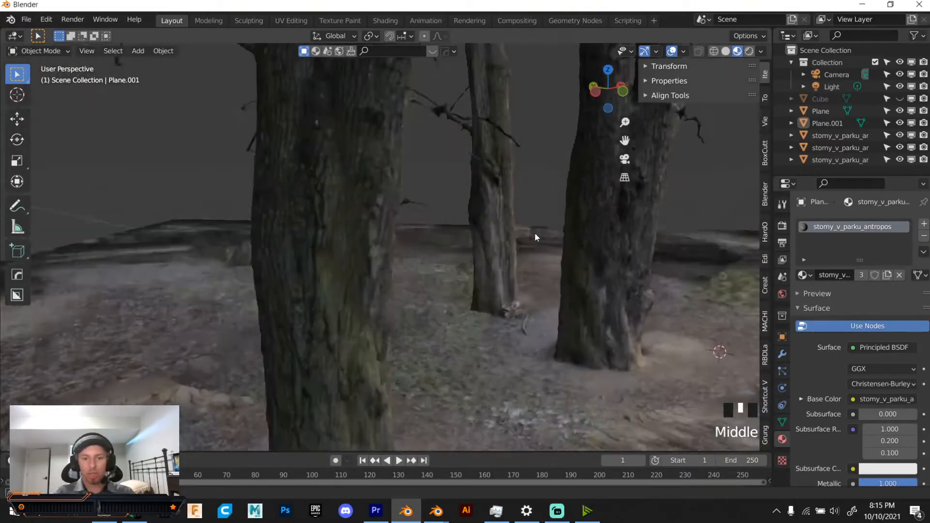
{"action": "scroll", "coordinate": [527, 226], "scroll_direction": "down", "scroll_amount": 9}
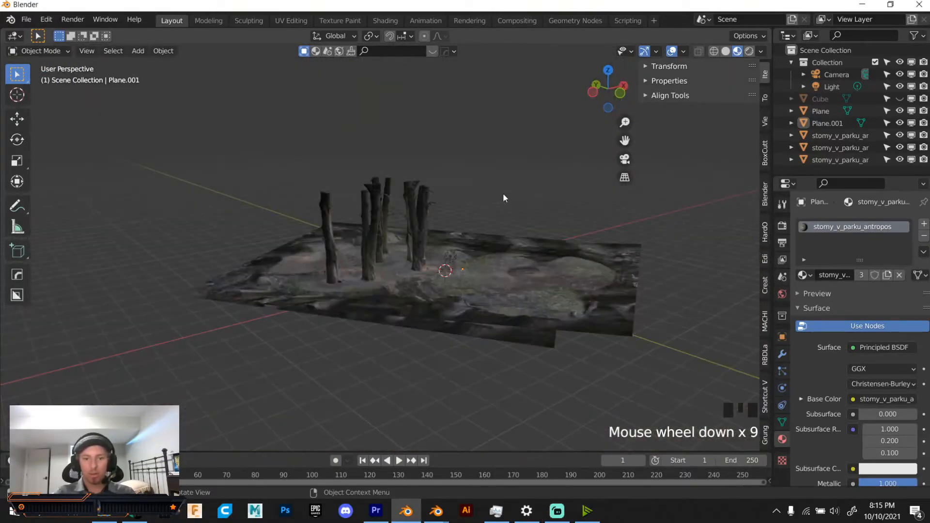
{"action": "scroll", "coordinate": [504, 198], "scroll_direction": "up", "scroll_amount": 2}
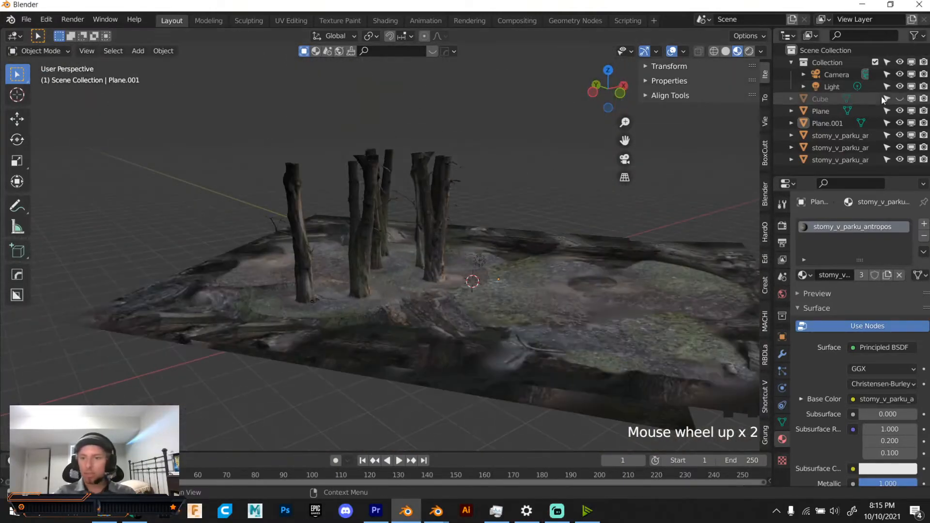
{"action": "left_click", "coordinate": [898, 99]}
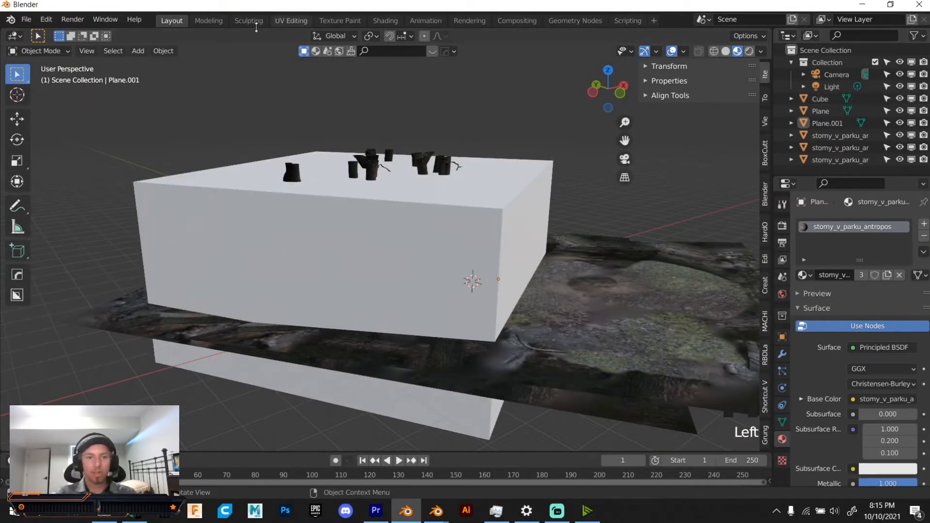
- Switch to the Shading workspace, select the enclosing cube and give it a new material
{"action": "left_click", "coordinate": [385, 21]}
{"action": "scroll", "coordinate": [535, 147], "scroll_direction": "down", "scroll_amount": 2}
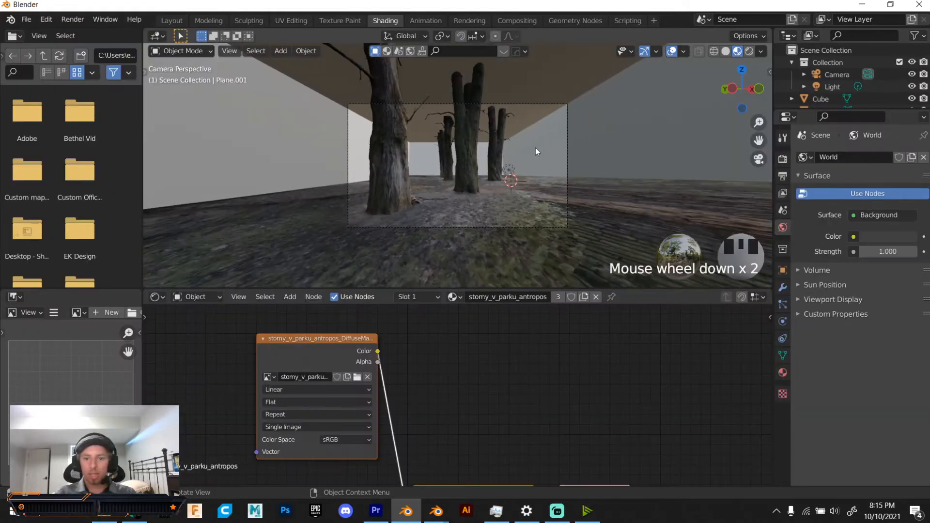
{"action": "left_click", "coordinate": [618, 143]}
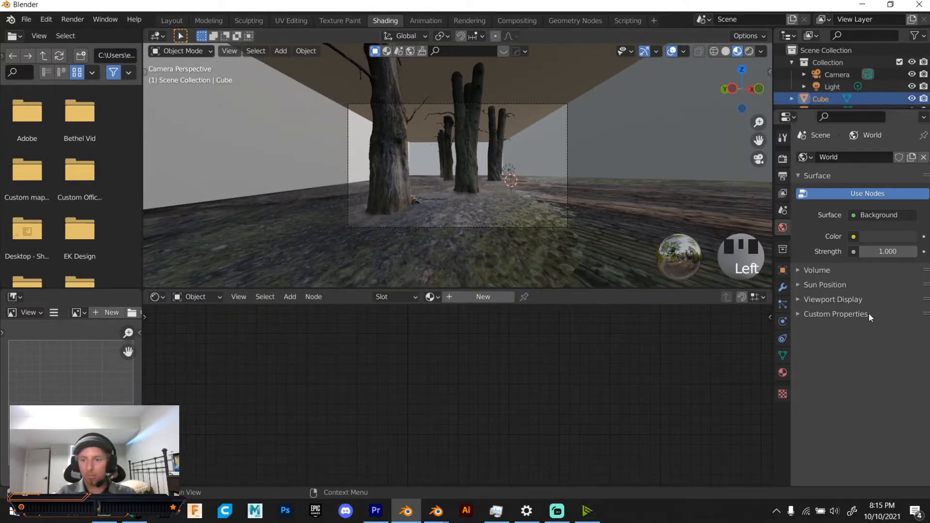
{"action": "left_click", "coordinate": [782, 372]}
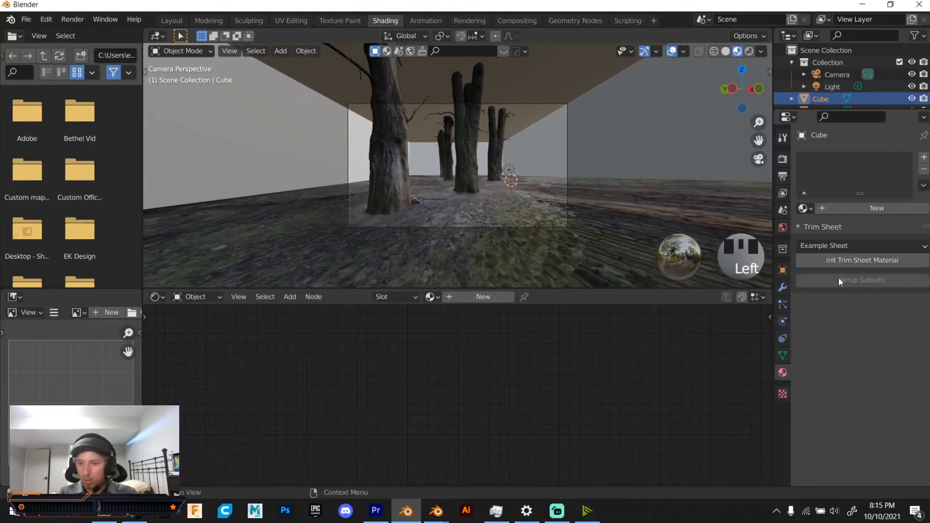
{"action": "left_click", "coordinate": [847, 211]}
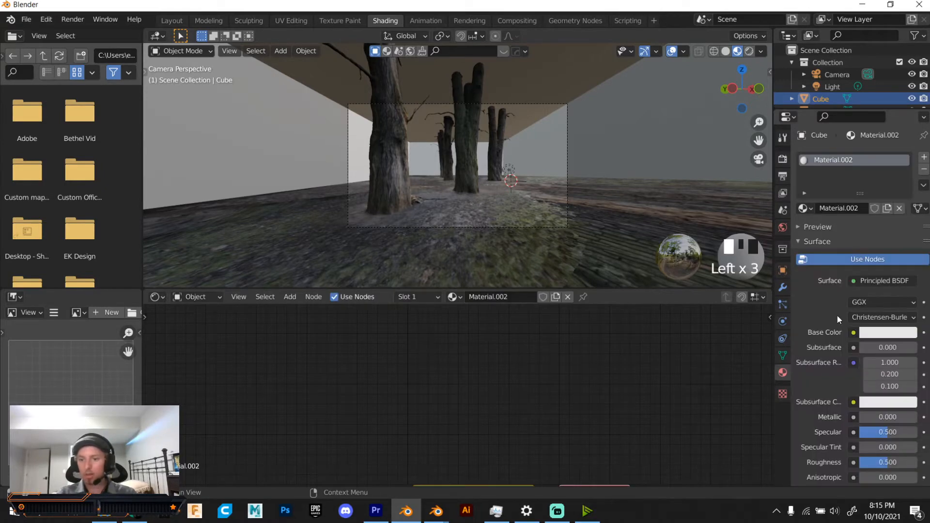
- Expand Material Library VX in the cube's material settings and load the Ethans library
{"action": "scroll", "coordinate": [841, 455], "scroll_direction": "down", "scroll_amount": 20}
{"action": "scroll", "coordinate": [524, 344], "scroll_direction": "down", "scroll_amount": 3}
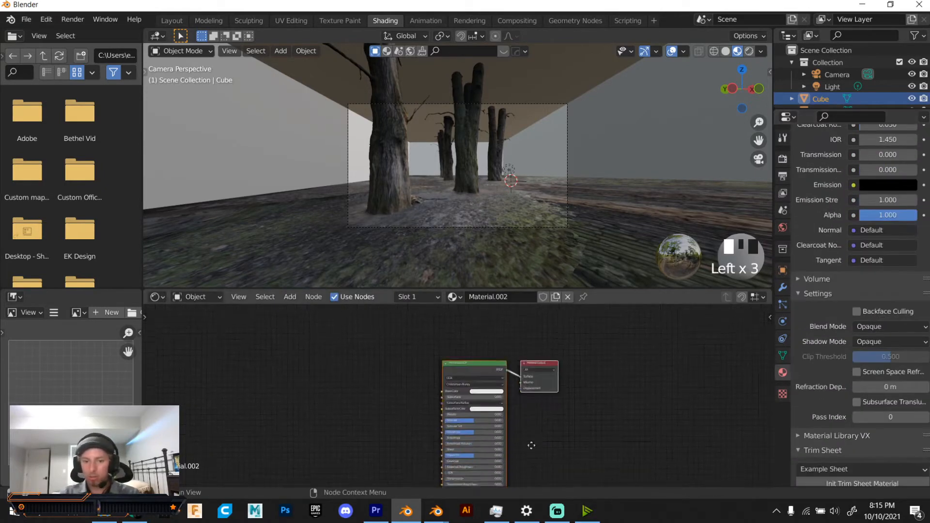
{"action": "scroll", "coordinate": [855, 417], "scroll_direction": "down", "scroll_amount": 4}
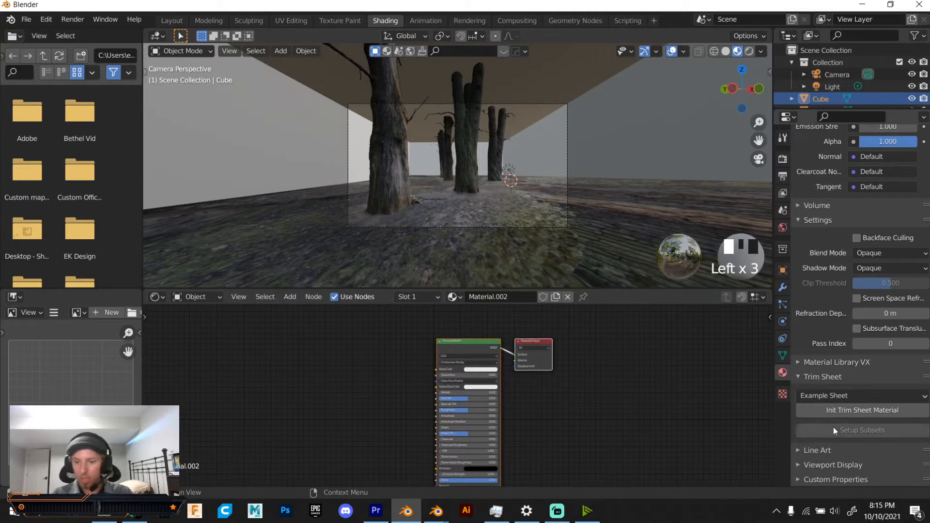
{"action": "left_click", "coordinate": [838, 372]}
{"action": "scroll", "coordinate": [862, 417], "scroll_direction": "down", "scroll_amount": 5}
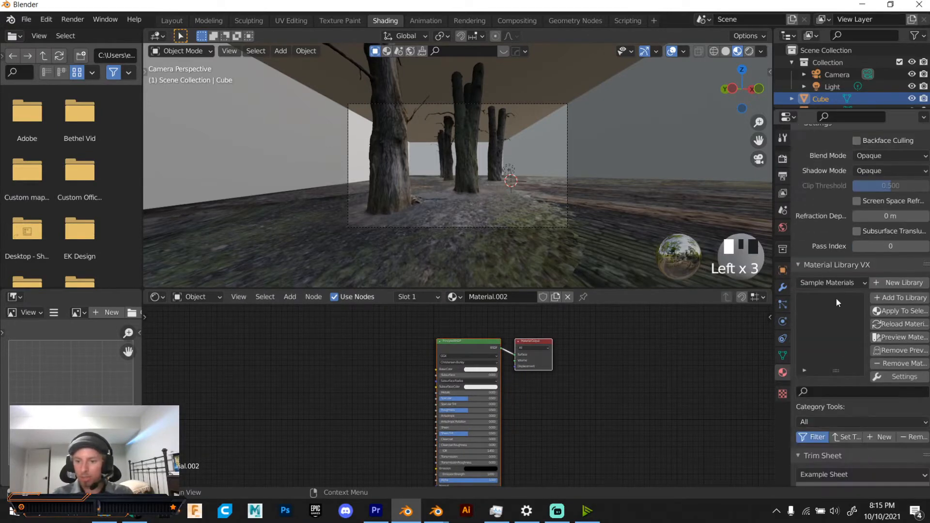
{"action": "left_click", "coordinate": [838, 285]}
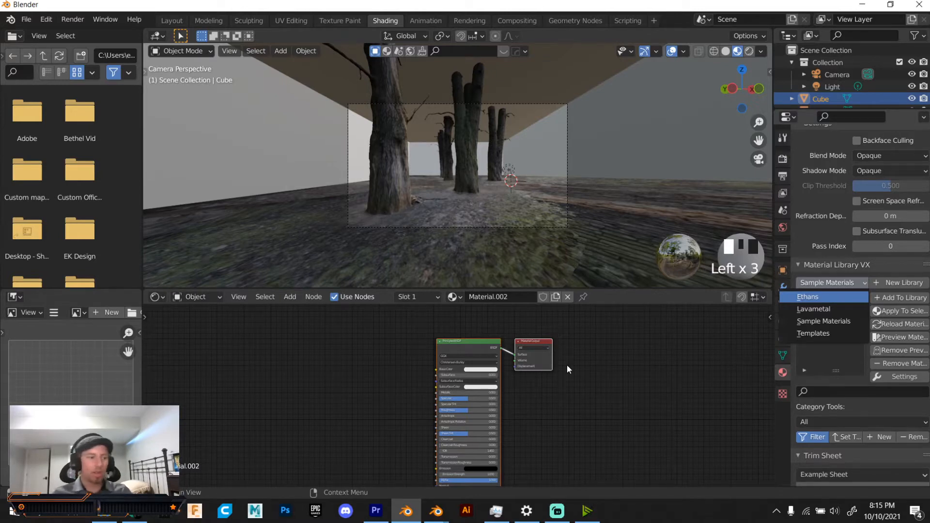
{"action": "left_click", "coordinate": [808, 298]}
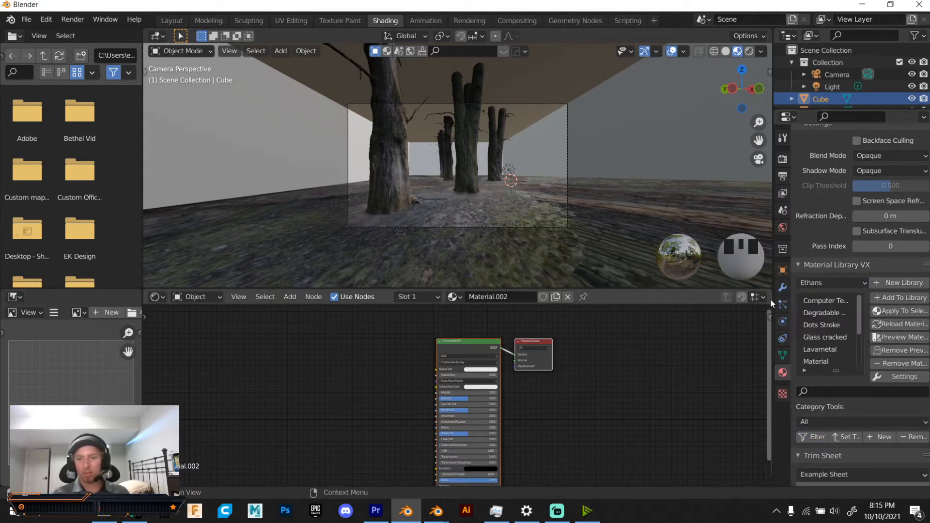
- Apply the fog material from the library to the selected cube
{"action": "scroll", "coordinate": [819, 338], "scroll_direction": "down", "scroll_amount": 3}
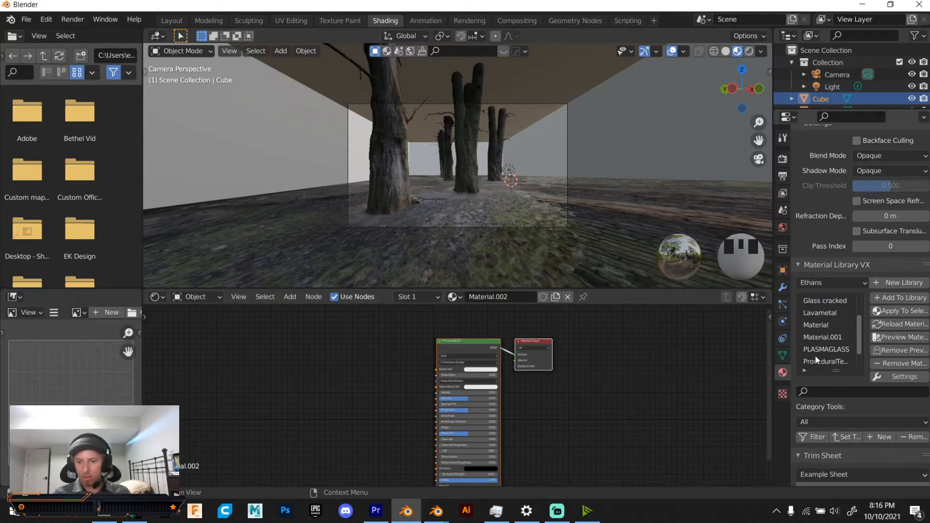
{"action": "scroll", "coordinate": [817, 360], "scroll_direction": "down", "scroll_amount": 2}
{"action": "left_click", "coordinate": [819, 346]}
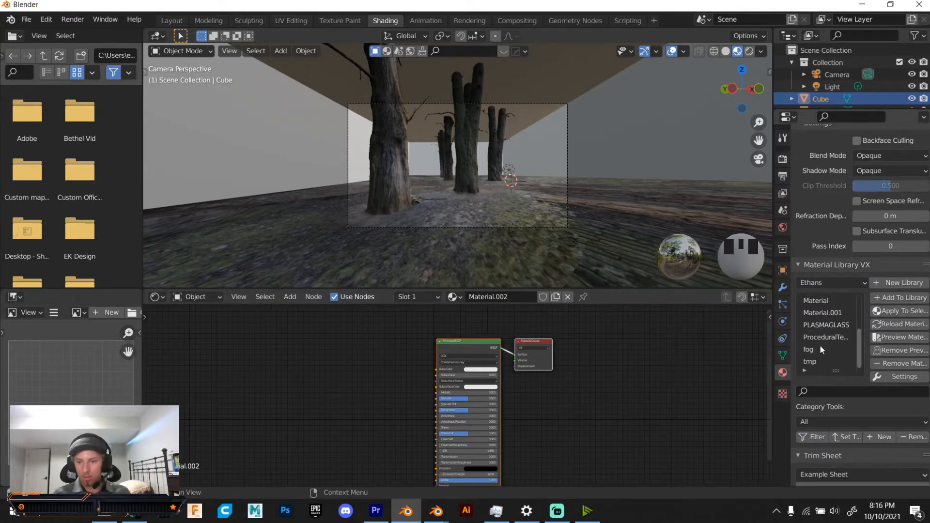
{"action": "left_click", "coordinate": [900, 310]}
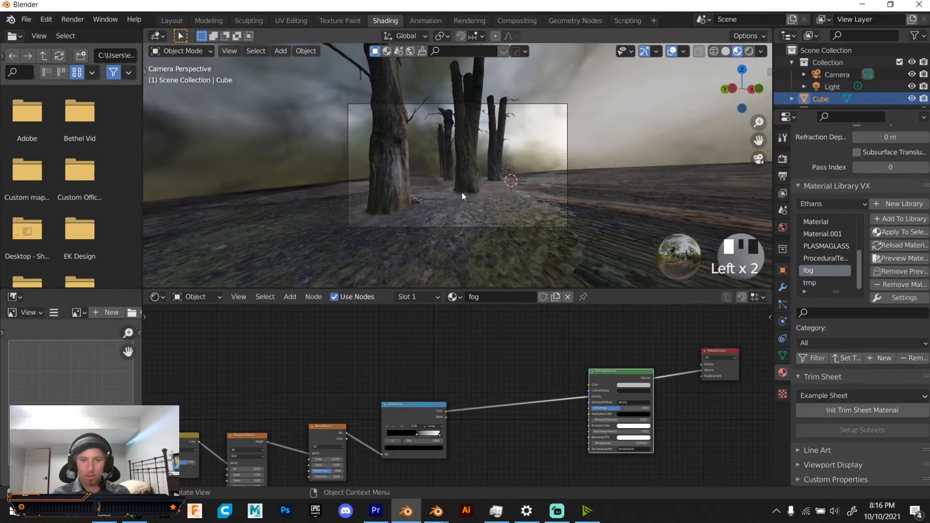
- Thicken the fog by moving the ColorRamp's black stop to about position 0.493, and return to the camera view
{"action": "scroll", "coordinate": [465, 191], "scroll_direction": "down", "scroll_amount": 14}
{"action": "mouse_move", "coordinate": [517, 179]}
{"action": "middle_mouse_down"}
{"action": "mouse_move", "coordinate": [411, 201]}
{"action": "mouse_move", "coordinate": [499, 173]}
{"action": "middle_mouse_up"}
{"action": "scroll", "coordinate": [452, 186], "scroll_direction": "down", "scroll_amount": 11}
{"action": "scroll", "coordinate": [501, 173], "scroll_direction": "up", "scroll_amount": 3}
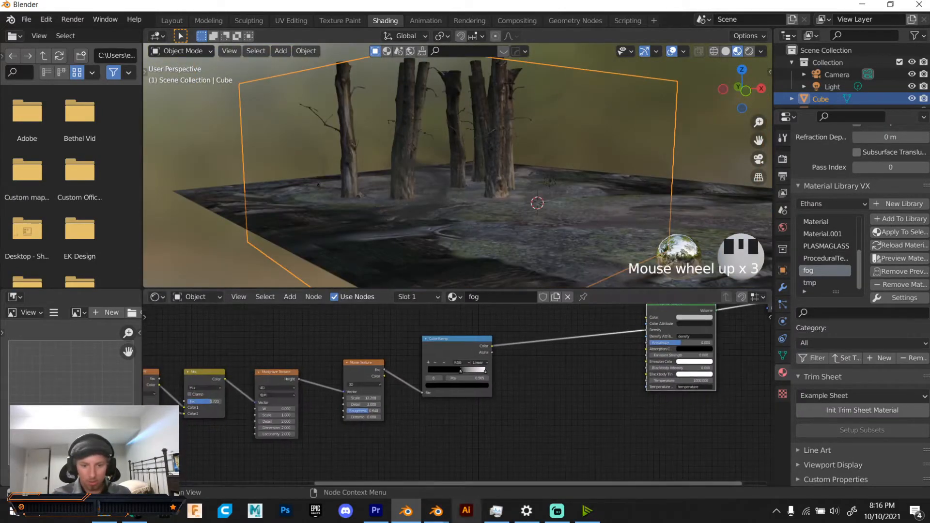
{"action": "scroll", "coordinate": [499, 369], "scroll_direction": "up", "scroll_amount": 5}
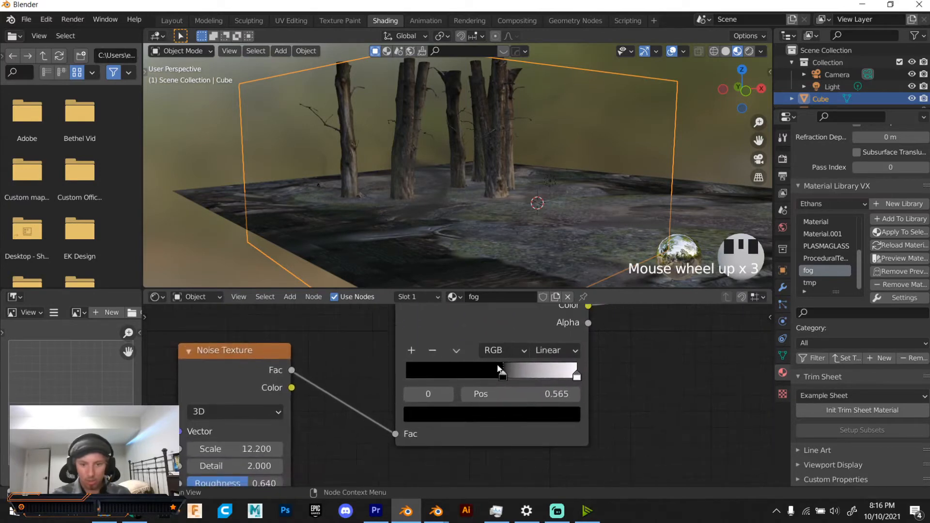
{"action": "mouse_move", "coordinate": [503, 374]}
{"action": "left_mouse_down"}
{"action": "mouse_move", "coordinate": [483, 387]}
{"action": "mouse_move", "coordinate": [492, 386]}
{"action": "left_mouse_up"}
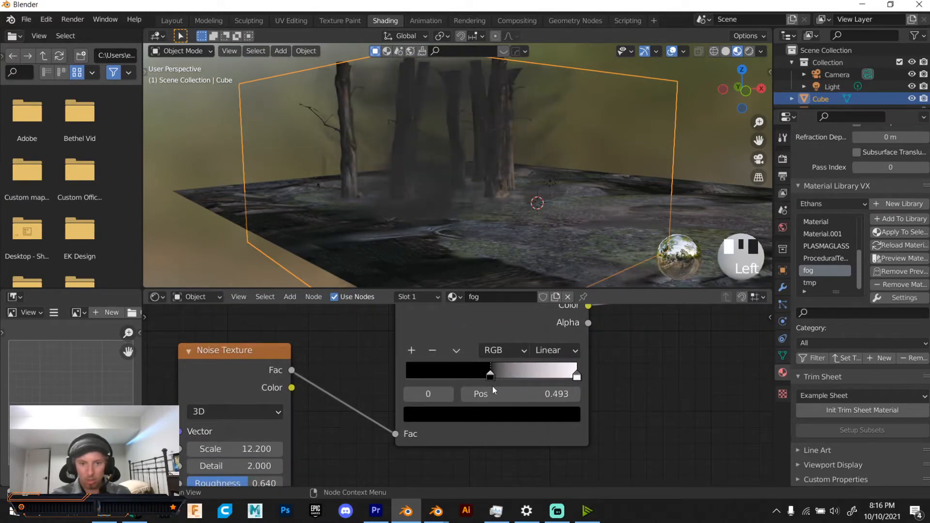
{"action": "left_click", "coordinate": [759, 159]}
{"action": "scroll", "coordinate": [548, 167], "scroll_direction": "up", "scroll_amount": 8}
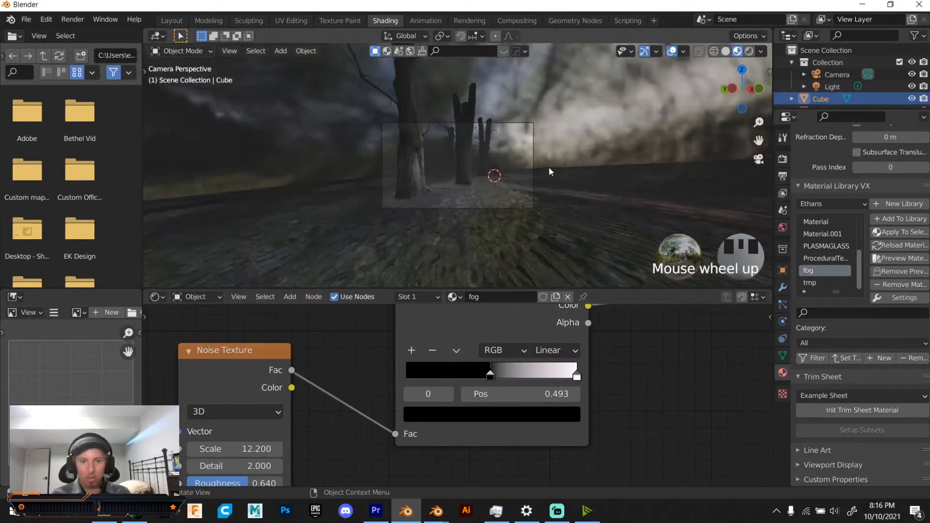
- Move the Noise, Mix, Musgrave and ColorRamp nodes closer to Principled Volume, and bring the Texture Coordinate and Mapping nodes up beside them
{"action": "scroll", "coordinate": [388, 349], "scroll_direction": "down", "scroll_amount": 6}
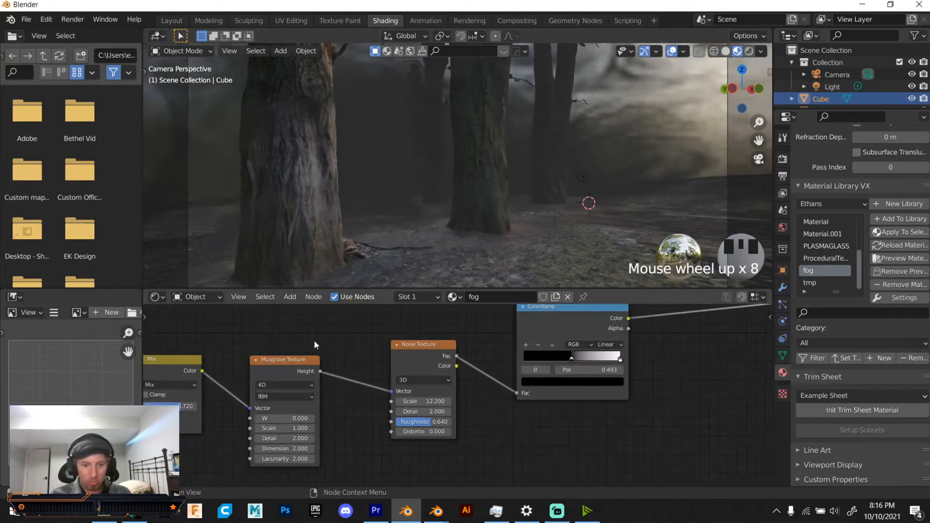
{"action": "scroll", "coordinate": [388, 341], "scroll_direction": "down", "scroll_amount": 4}
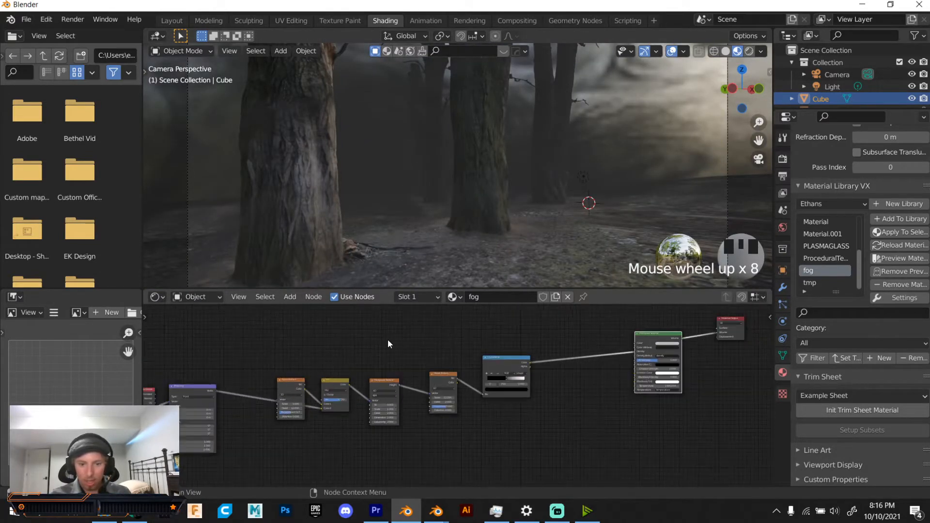
{"action": "left_click_drag", "start_coordinate": [324, 352], "coordinate": [518, 383]}
{"action": "key", "text": "g"}
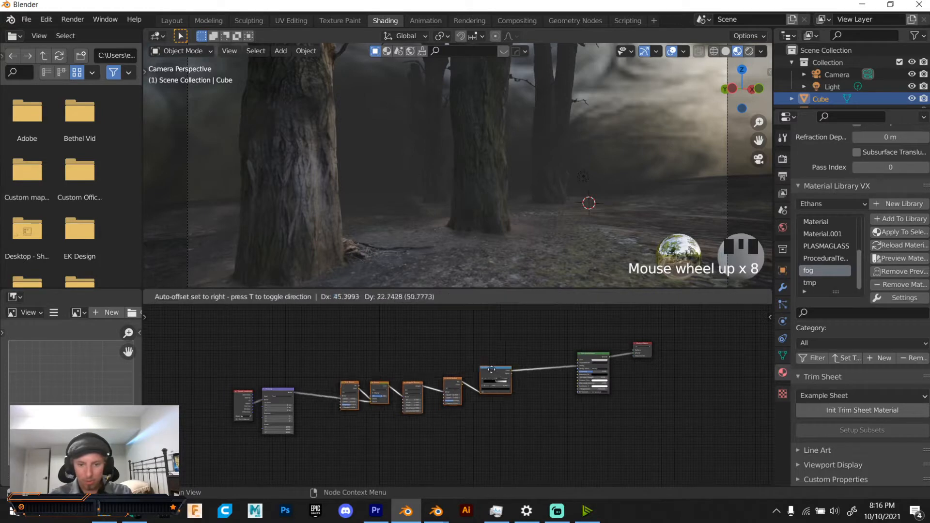
{"action": "left_click", "coordinate": [579, 382]}
{"action": "left_click_drag", "start_coordinate": [196, 359], "coordinate": [274, 393]}
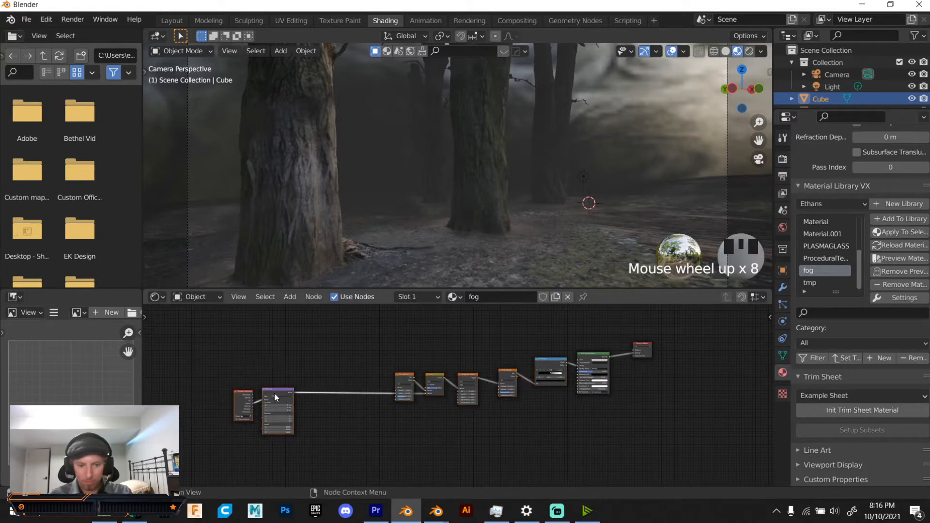
{"action": "key", "text": "g"}
{"action": "left_click", "coordinate": [368, 336]}
{"action": "scroll", "coordinate": [461, 395], "scroll_direction": "up", "scroll_amount": 6}
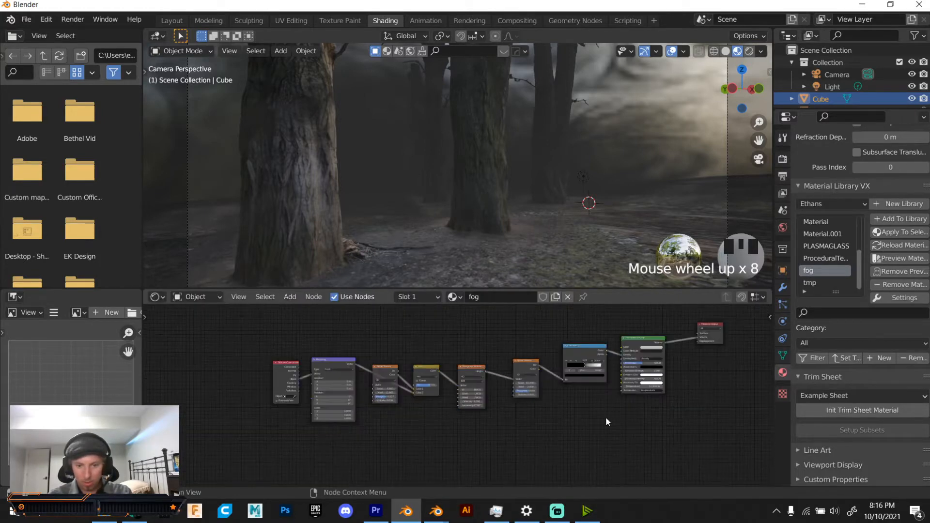
- Place the Material Output node closer beside the Principled Volume node
{"action": "middle_click_drag", "start_coordinate": [653, 388], "coordinate": [469, 400]}
{"action": "scroll", "coordinate": [469, 400], "scroll_direction": "up", "scroll_amount": 6}
{"action": "middle_click_drag", "start_coordinate": [470, 350], "coordinate": [469, 361]}
{"action": "scroll", "coordinate": [469, 362], "scroll_direction": "up", "scroll_amount": 2}
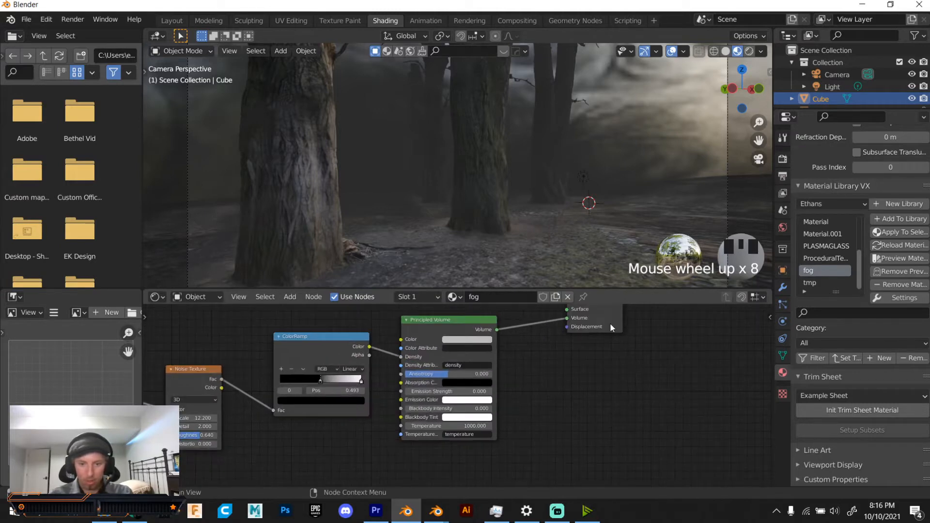
{"action": "left_click_drag", "start_coordinate": [610, 328], "coordinate": [555, 365]}
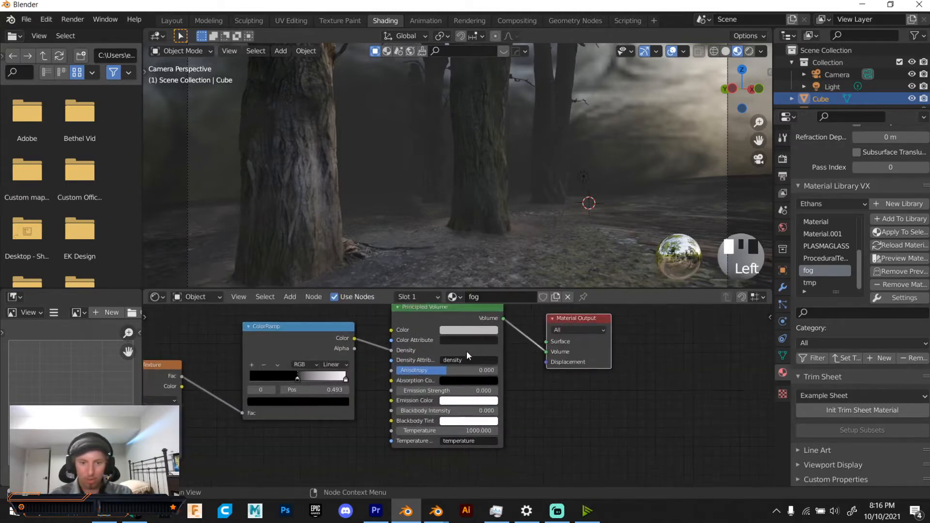
- Thin the fog by moving the ColorRamp's black stop to about position 0.529
{"action": "scroll", "coordinate": [525, 353], "scroll_direction": "up", "scroll_amount": 1}
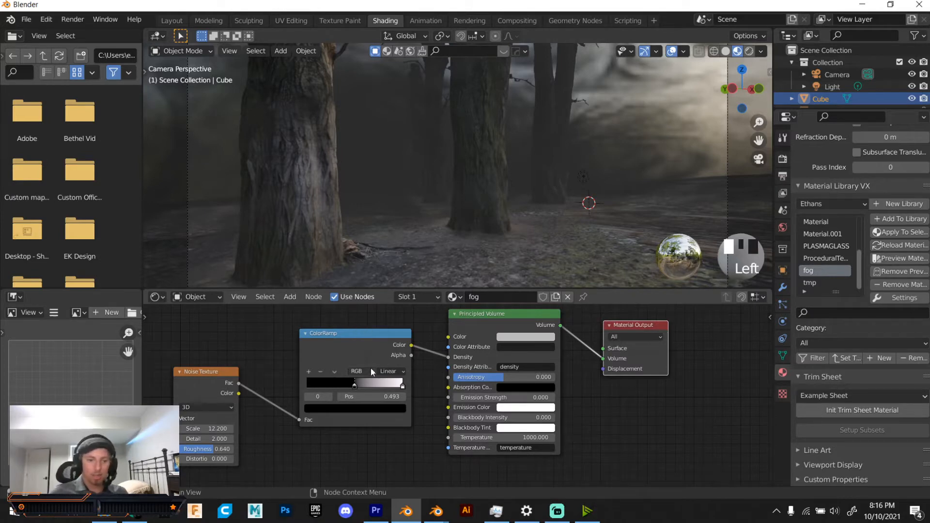
{"action": "left_click_drag", "start_coordinate": [354, 384], "coordinate": [355, 390]}
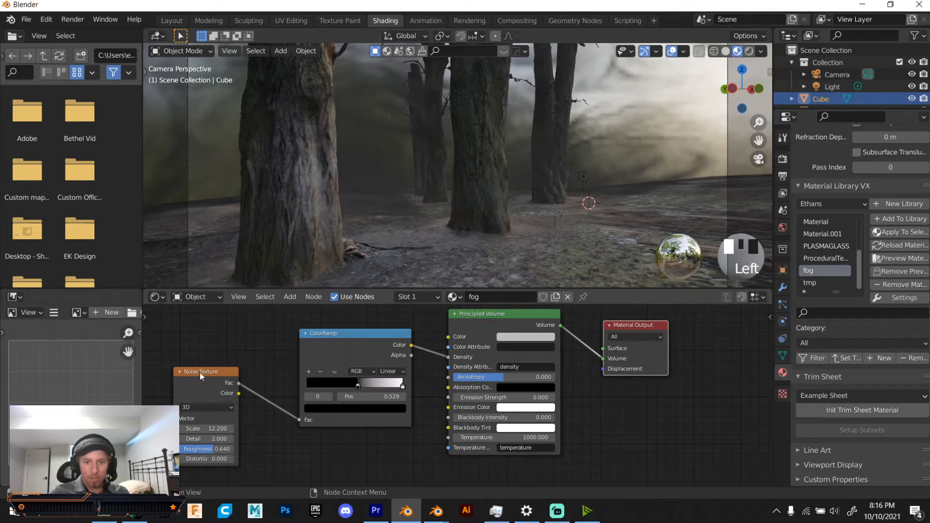
- Move the second Noise Texture, the Musgrave Texture and the Mix node closer together toward the ColorRamp
{"action": "middle_click_drag", "start_coordinate": [200, 373], "coordinate": [403, 356]}
{"action": "scroll", "coordinate": [368, 390], "scroll_direction": "down", "scroll_amount": 1}
{"action": "left_click_drag", "start_coordinate": [391, 365], "coordinate": [414, 362]}
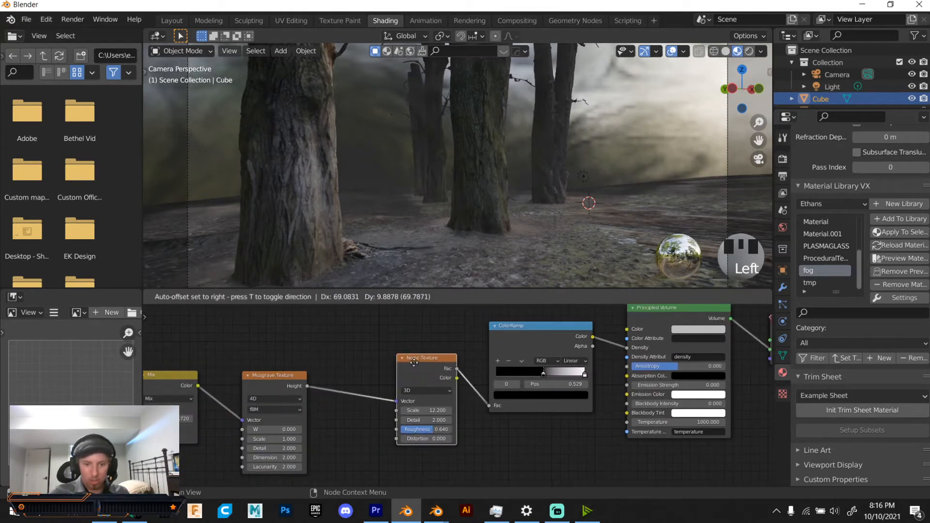
{"action": "left_click_drag", "start_coordinate": [286, 377], "coordinate": [353, 364]}
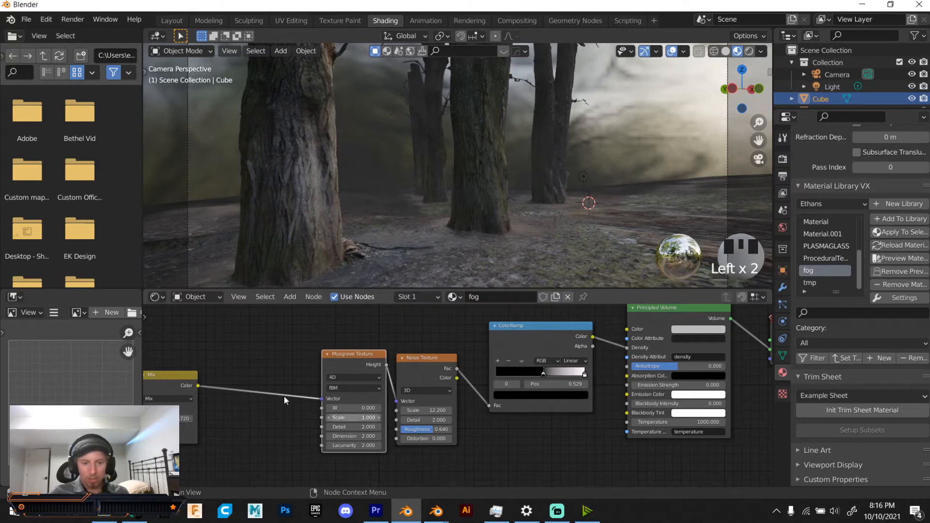
{"action": "left_click_drag", "start_coordinate": [189, 382], "coordinate": [274, 377]}
- Arrange the first Noise Texture, Mapping and Texture Coordinate nodes compactly before Mix, linking the Generated output to Mapping's Vector input
{"action": "middle_click_drag", "start_coordinate": [184, 369], "coordinate": [469, 367]}
{"action": "left_click_drag", "start_coordinate": [353, 386], "coordinate": [442, 326]}
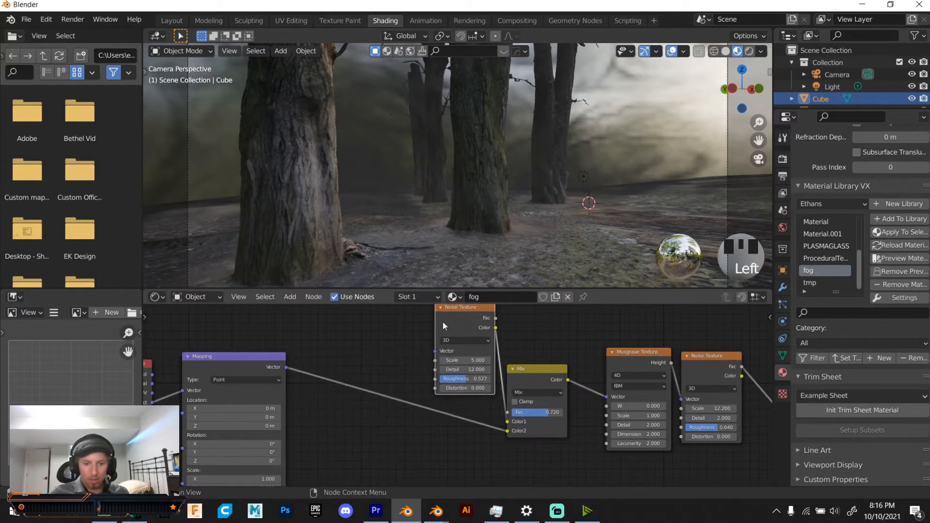
{"action": "left_click_drag", "start_coordinate": [222, 365], "coordinate": [382, 398]}
{"action": "left_click_drag", "start_coordinate": [453, 316], "coordinate": [430, 303]}
{"action": "left_click_drag", "start_coordinate": [389, 397], "coordinate": [424, 412]}
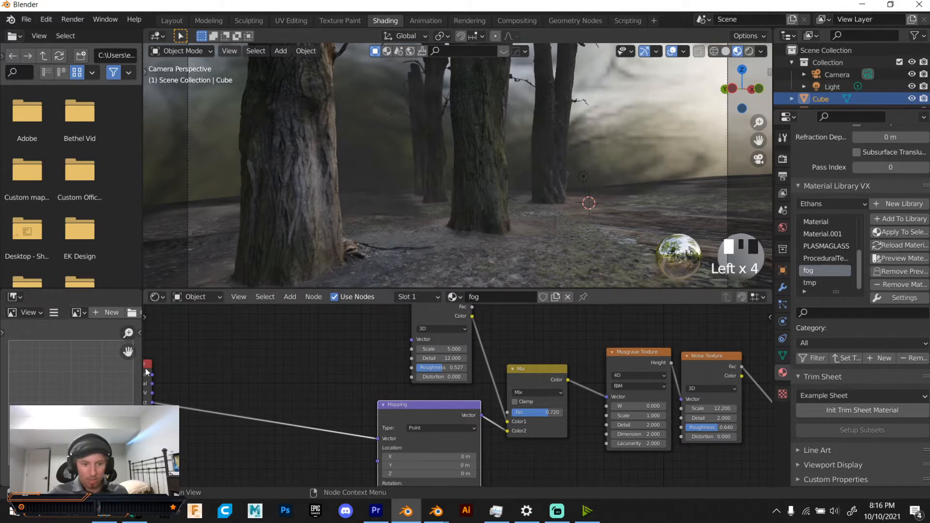
{"action": "left_click_drag", "start_coordinate": [148, 369], "coordinate": [384, 438]}
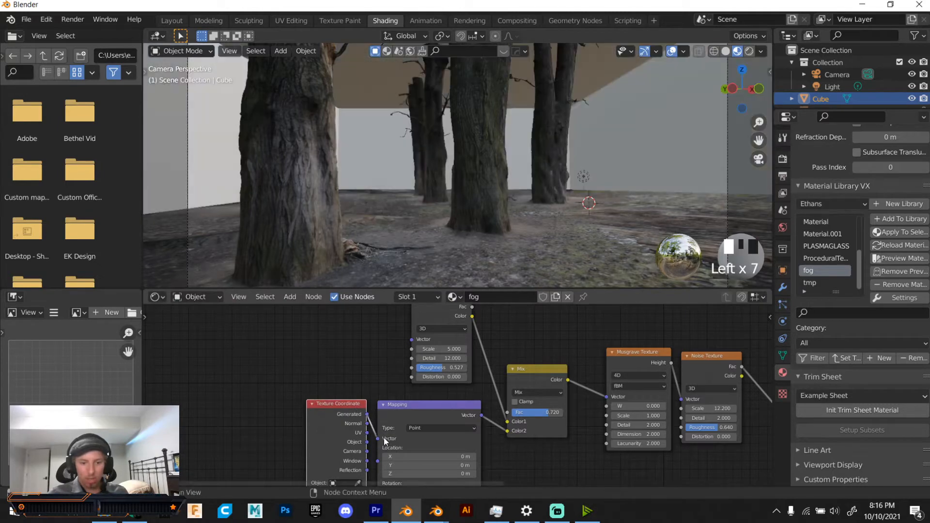
- Thicken the fog by moving the ColorRamp's black stop to about position 0.489
{"action": "scroll", "coordinate": [366, 331], "scroll_direction": "down", "scroll_amount": 1}
{"action": "middle_click_drag", "start_coordinate": [579, 338], "coordinate": [359, 334]}
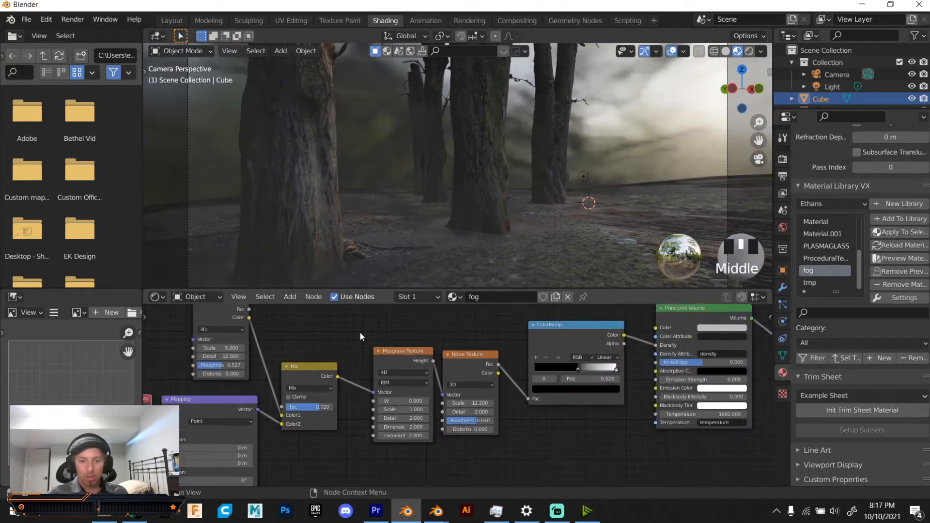
{"action": "scroll", "coordinate": [359, 333], "scroll_direction": "up", "scroll_amount": 3}
{"action": "middle_click_drag", "start_coordinate": [620, 329], "coordinate": [477, 349]}
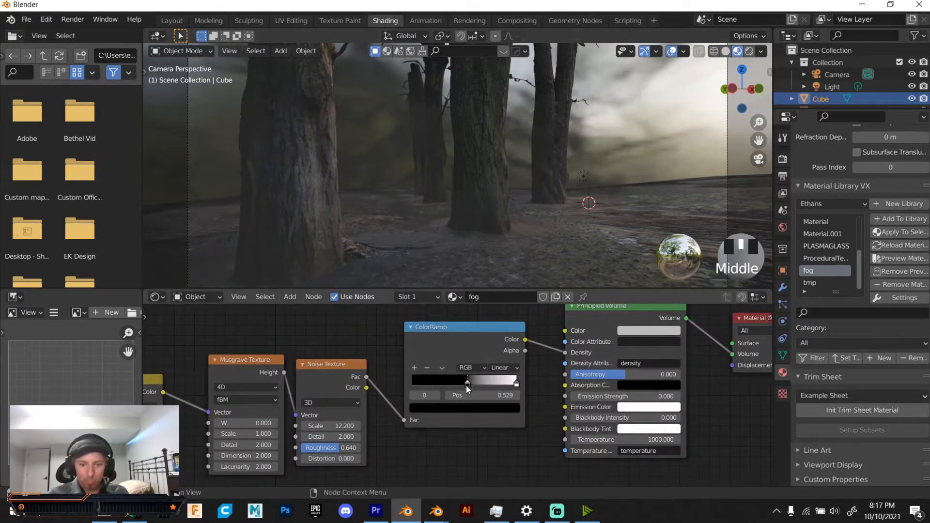
{"action": "mouse_move", "coordinate": [466, 385]}
{"action": "left_mouse_down"}
{"action": "mouse_move", "coordinate": [479, 383]}
{"action": "mouse_move", "coordinate": [466, 394]}
{"action": "left_mouse_up"}
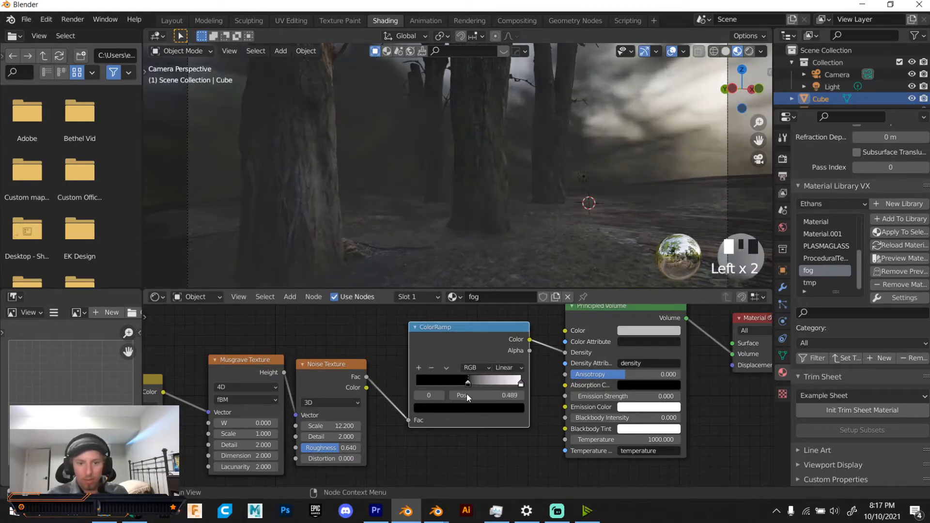
- Brighten the Principled Volume's color to white
{"action": "left_click", "coordinate": [662, 332]}
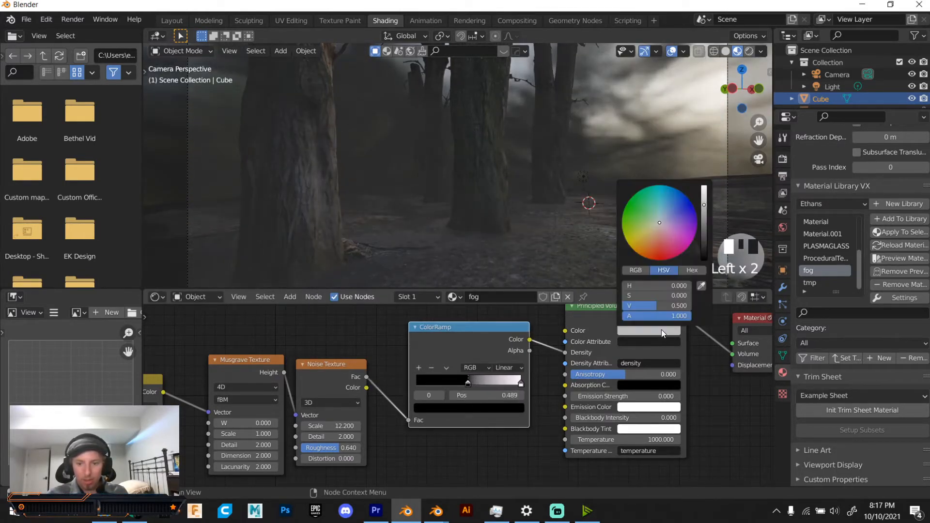
{"action": "left_click", "coordinate": [704, 188]}
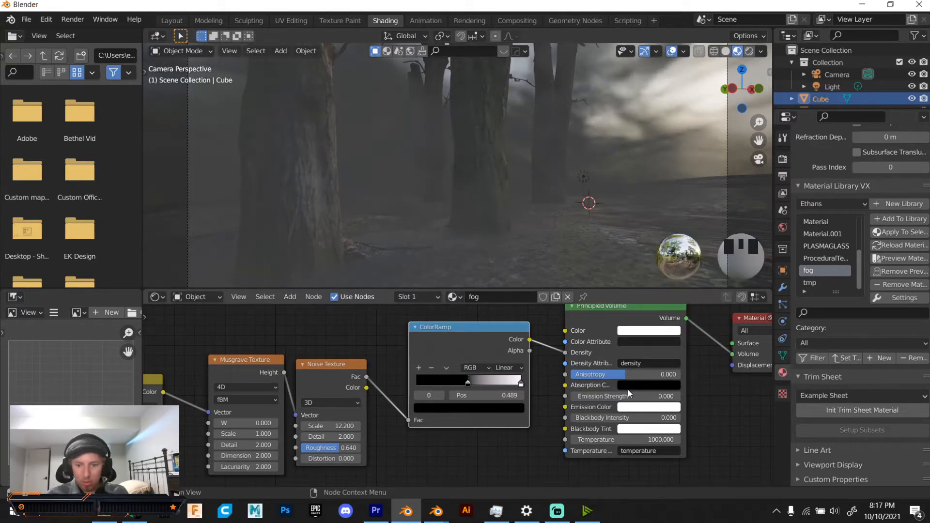
- Try a different Anisotropy on the Principled Volume and reset it to 0
{"action": "mouse_move", "coordinate": [629, 375]}
{"action": "left_mouse_down"}
{"action": "mouse_move", "coordinate": [602, 374]}
{"action": "mouse_move", "coordinate": [622, 376]}
{"action": "left_mouse_up"}
{"action": "double_click", "coordinate": [622, 376]}
{"action": "type", "text": "0"}
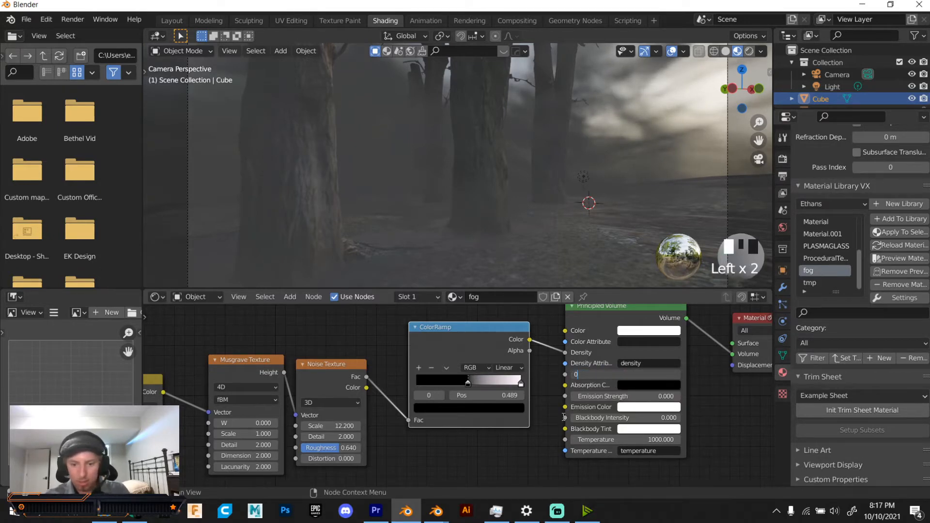
{"action": "key", "text": "Return"}
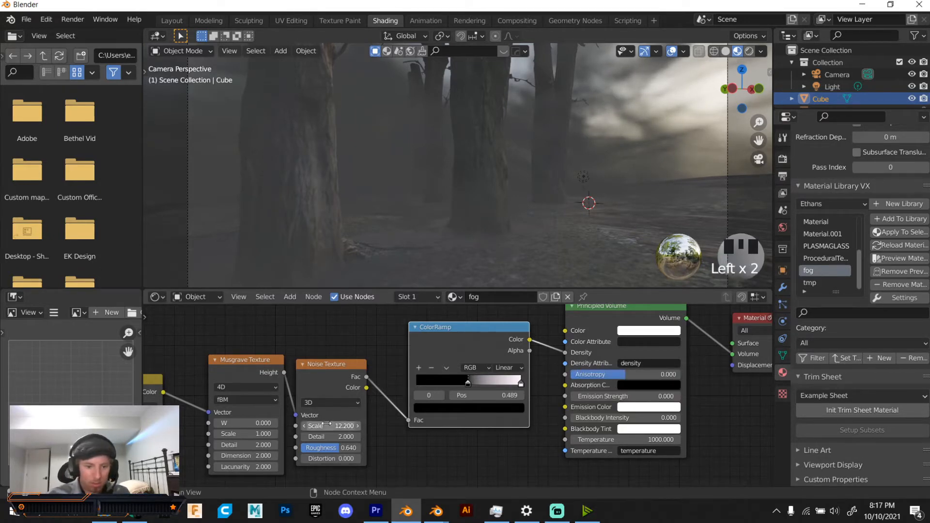
- Set the Musgrave Texture's scale to -3.100 and check the fog through the camera view
{"action": "mouse_move", "coordinate": [244, 434]}
{"action": "left_mouse_down"}
{"action": "mouse_move", "coordinate": [173, 434]}
{"action": "mouse_move", "coordinate": [278, 434]}
{"action": "mouse_move", "coordinate": [245, 434]}
{"action": "left_mouse_up"}
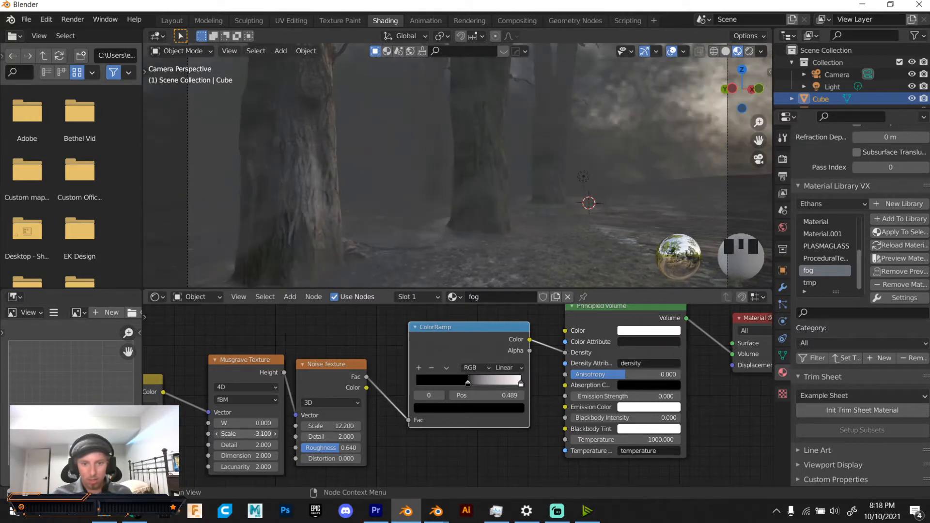
{"action": "scroll", "coordinate": [400, 165], "scroll_direction": "down", "scroll_amount": 1}
{"action": "scroll", "coordinate": [473, 183], "scroll_direction": "down", "scroll_amount": 3}
{"action": "scroll", "coordinate": [474, 176], "scroll_direction": "up", "scroll_amount": 2}
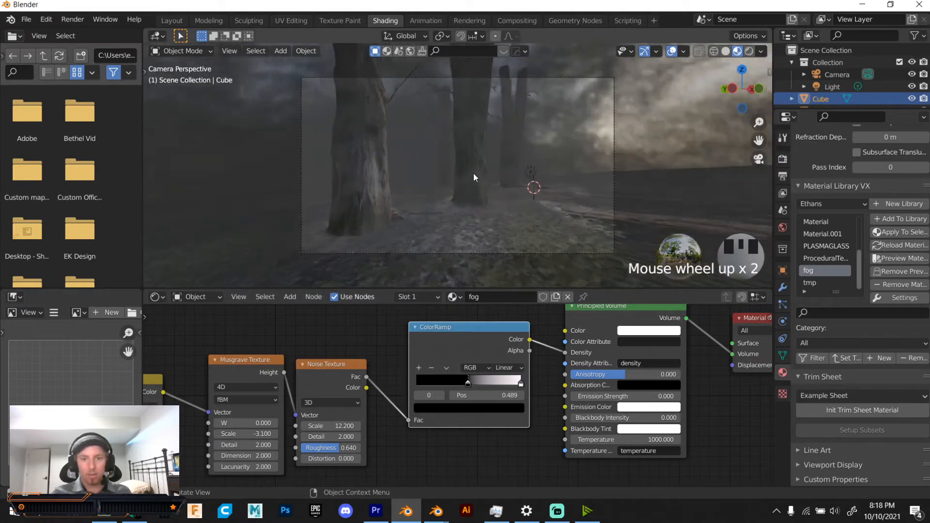
{"action": "scroll", "coordinate": [473, 174], "scroll_direction": "up", "scroll_amount": 2}
{"action": "scroll", "coordinate": [633, 127], "scroll_direction": "down", "scroll_amount": 1}
{"action": "scroll", "coordinate": [633, 126], "scroll_direction": "down", "scroll_amount": 1}
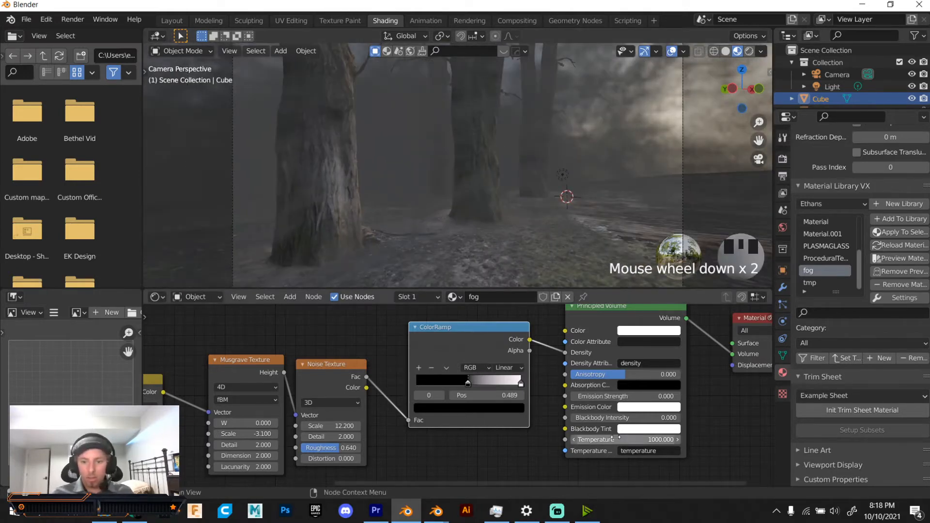
- Try a different Emission Strength on the Principled Volume node
{"action": "mouse_move", "coordinate": [612, 396]}
{"action": "left_mouse_down"}
{"action": "mouse_move", "coordinate": [620, 397]}
{"action": "mouse_move", "coordinate": [612, 396]}
{"action": "left_mouse_up"}
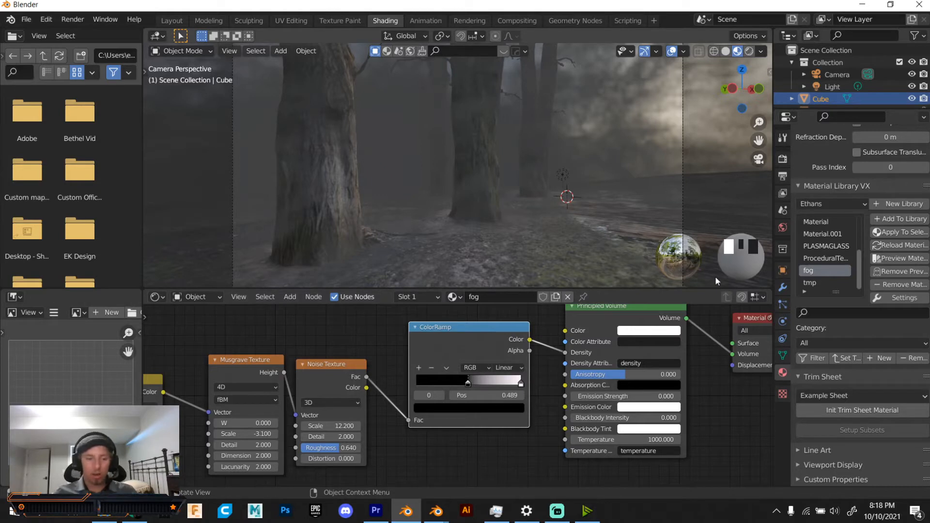
{"action": "scroll", "coordinate": [415, 336], "scroll_direction": "down", "scroll_amount": 2}
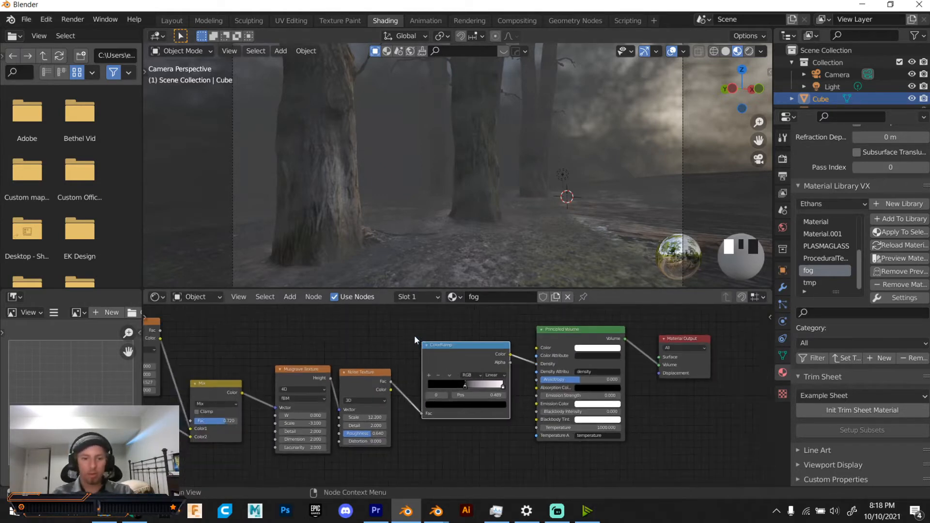
{"action": "middle_click_drag", "start_coordinate": [414, 336], "coordinate": [620, 343]}
{"action": "scroll", "coordinate": [527, 346], "scroll_direction": "up", "scroll_amount": 1}
{"action": "middle_click_drag", "start_coordinate": [674, 353], "coordinate": [553, 399]}
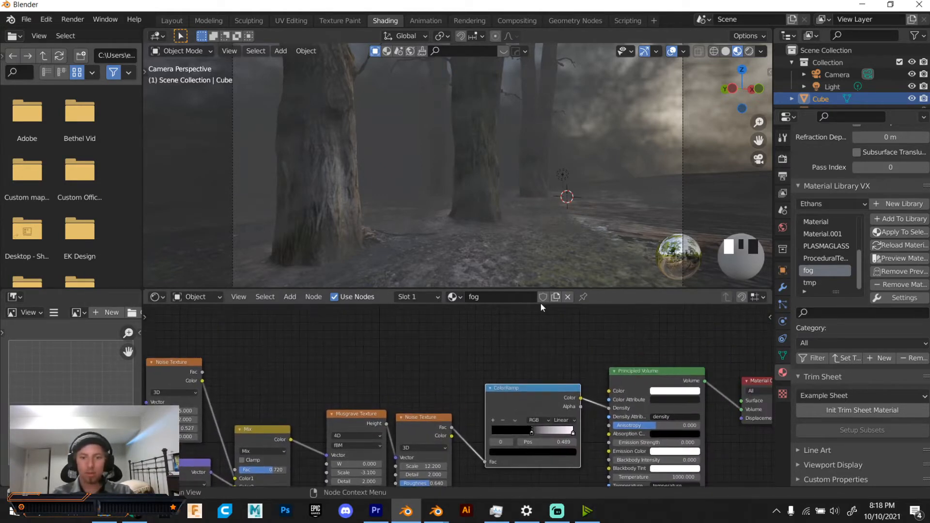
{"action": "middle_click", "coordinate": [490, 228]}
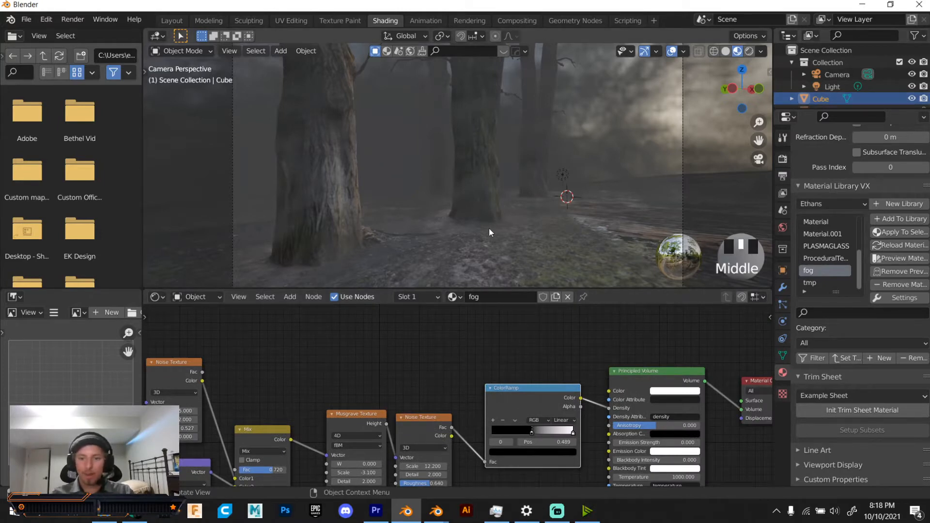
- Switch the viewport to rendered shading, and move the light up between the two nearest trees and rescale it
{"action": "scroll", "coordinate": [495, 169], "scroll_direction": "up", "scroll_amount": 1}
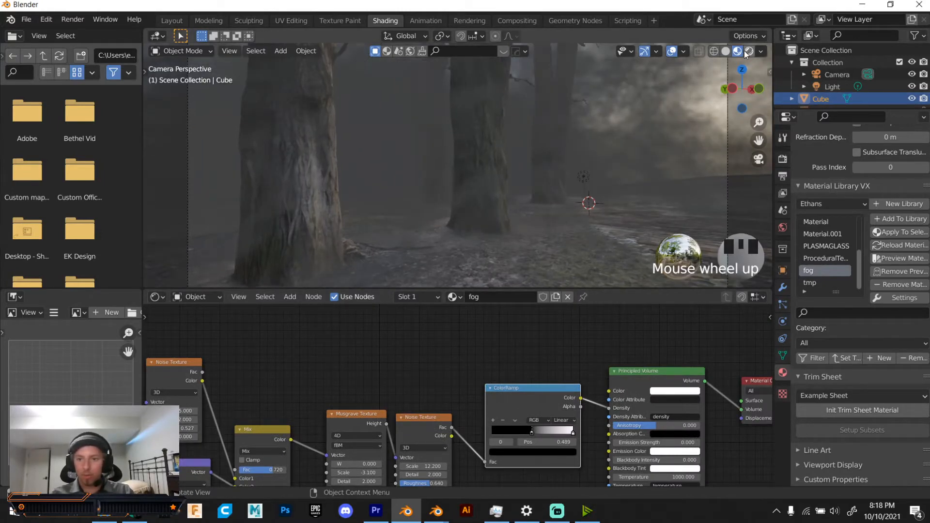
{"action": "left_click", "coordinate": [749, 51]}
{"action": "left_click", "coordinate": [579, 177]}
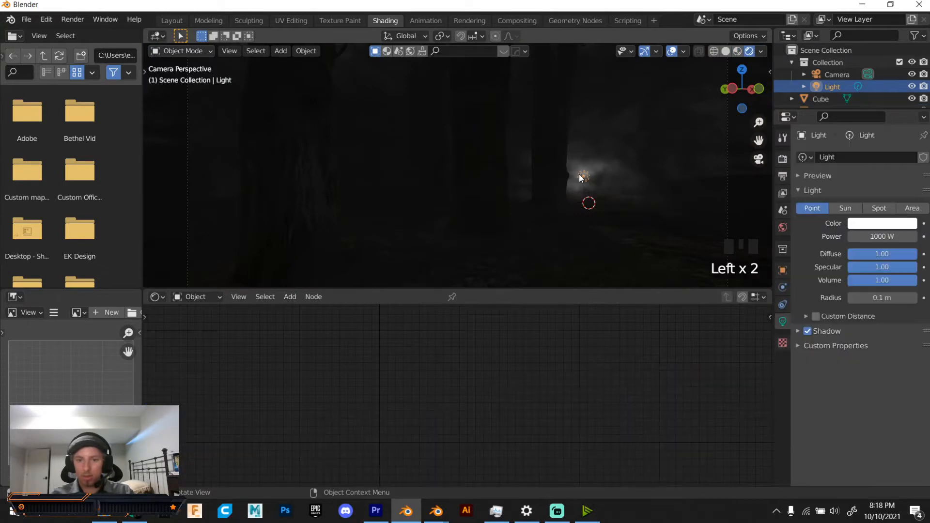
{"action": "key", "text": "g"}
{"action": "left_click", "coordinate": [388, 113]}
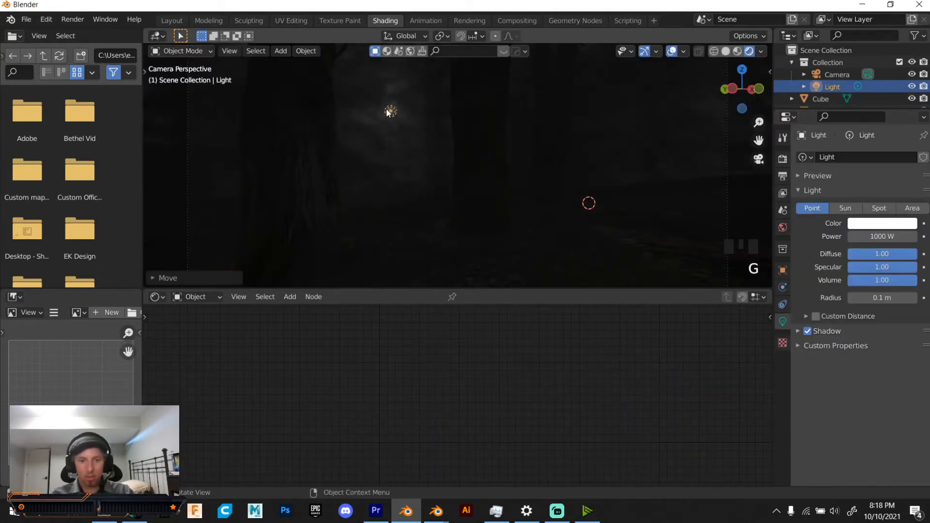
{"action": "key", "text": "s"}
{"action": "left_click", "coordinate": [391, 111]}
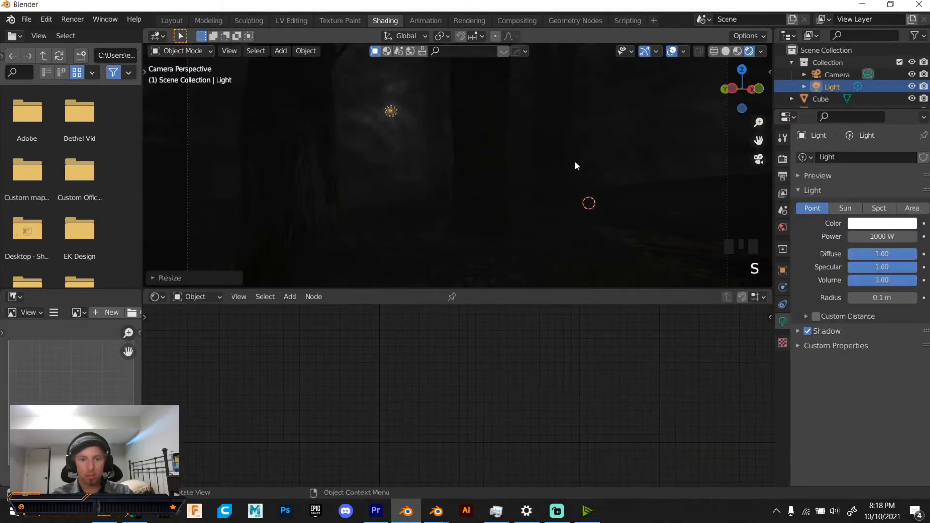
- Set the render engine to Cycles and return the viewport to material preview shading
{"action": "left_click", "coordinate": [783, 158]}
{"action": "left_click", "coordinate": [855, 158]}
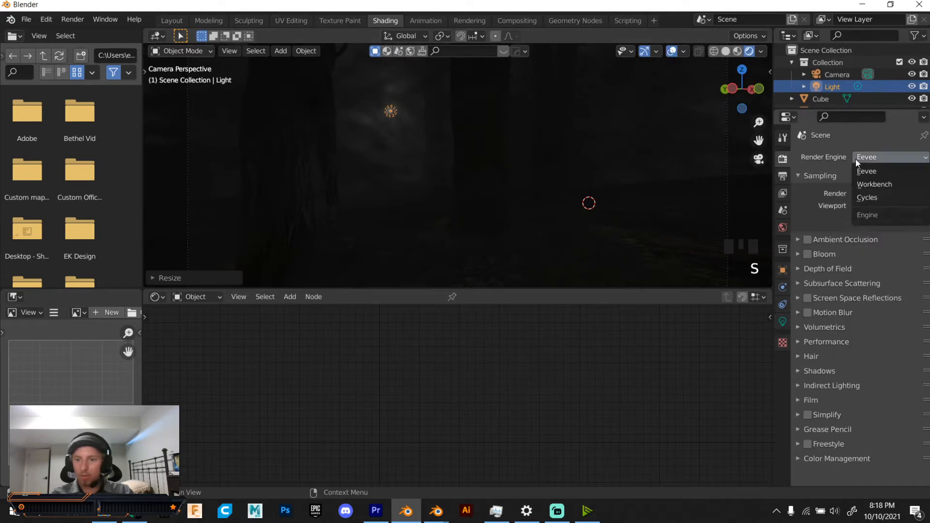
{"action": "left_click", "coordinate": [860, 201]}
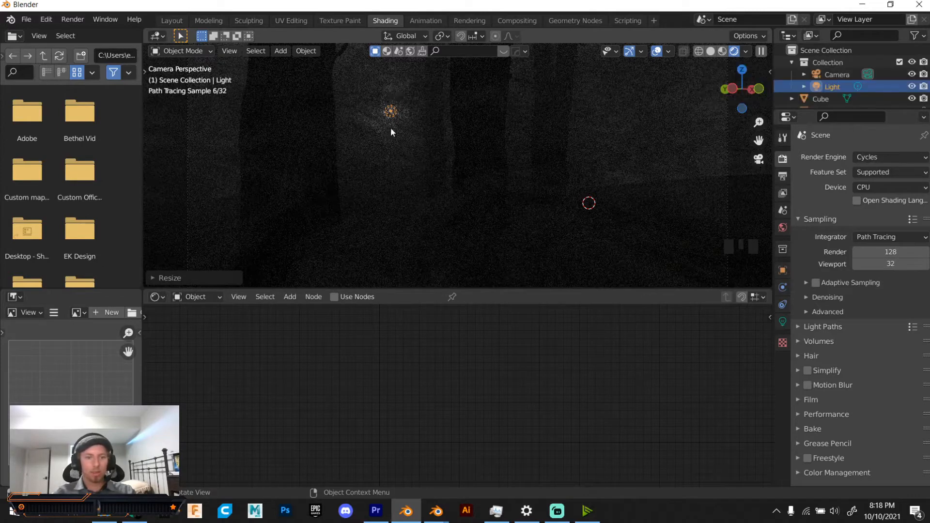
{"action": "left_click", "coordinate": [723, 51]}
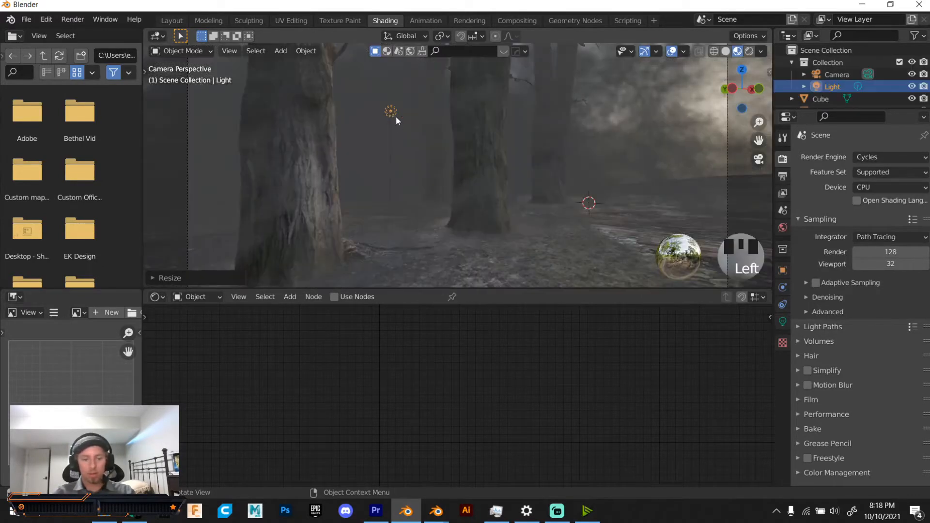
- Raise the point light's power to 1481.3 W, previewing it in rendered shading before returning to material preview
{"action": "left_click", "coordinate": [782, 322]}
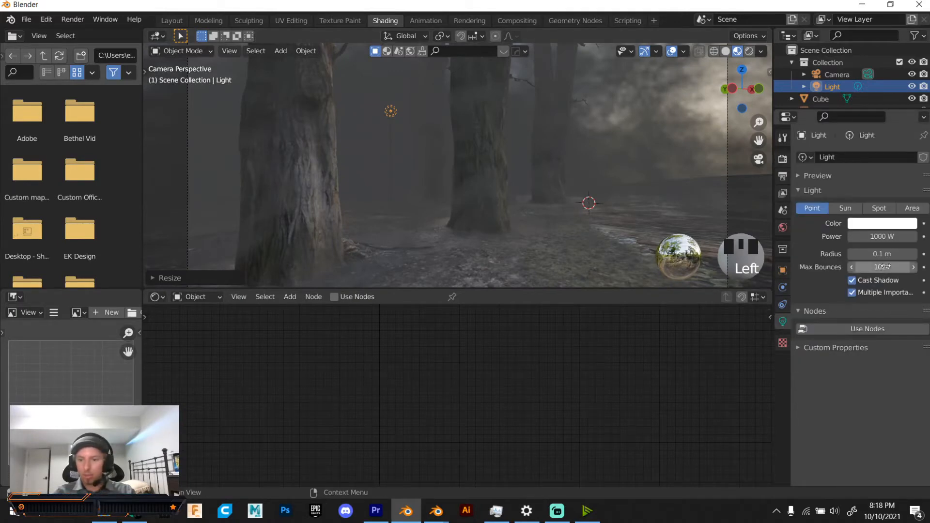
{"action": "left_click_drag", "start_coordinate": [882, 236], "coordinate": [896, 236]}
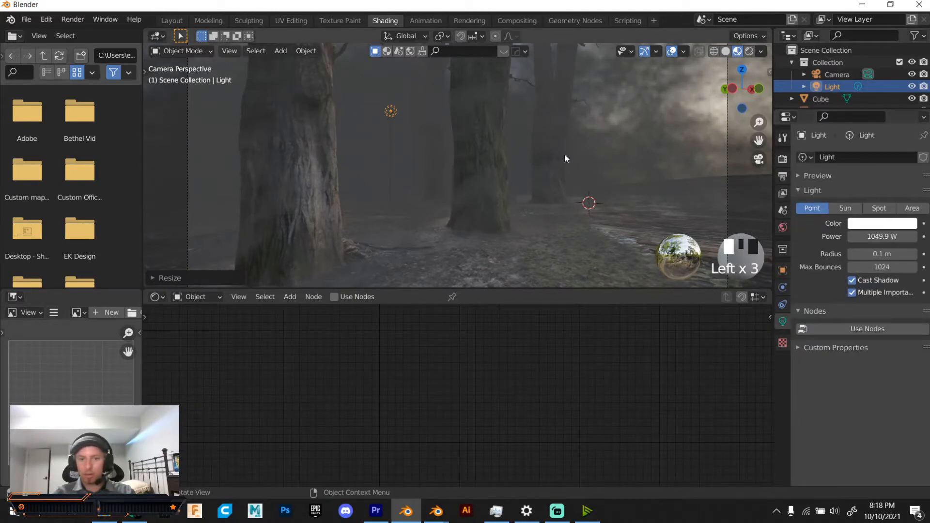
{"action": "left_click", "coordinate": [749, 51]}
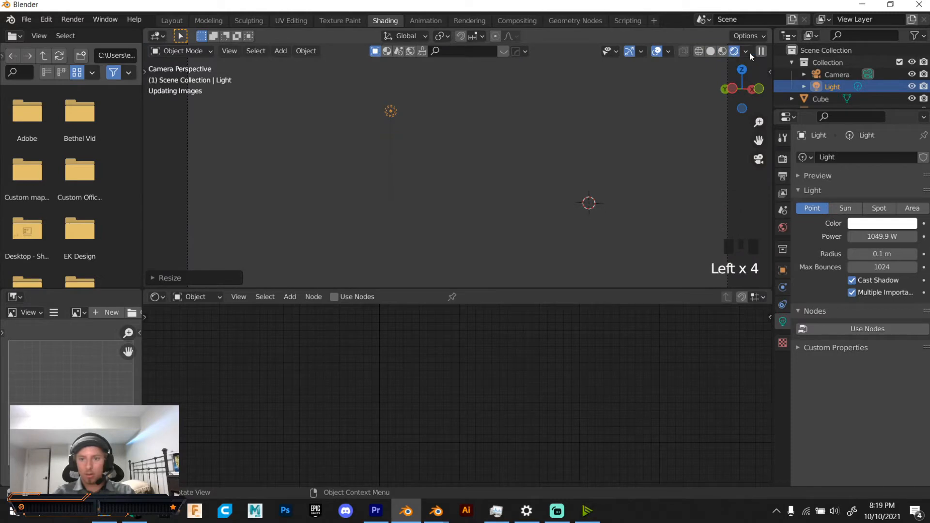
{"action": "left_click_drag", "start_coordinate": [882, 236], "coordinate": [908, 236]}
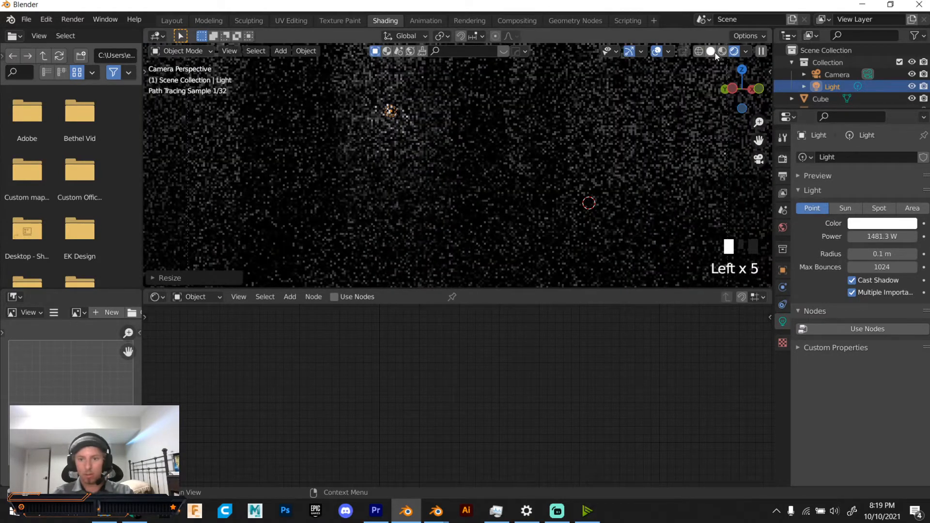
{"action": "left_click", "coordinate": [722, 51]}
- Add a mesh plane to the scene
{"action": "scroll", "coordinate": [560, 135], "scroll_direction": "up", "scroll_amount": 2}
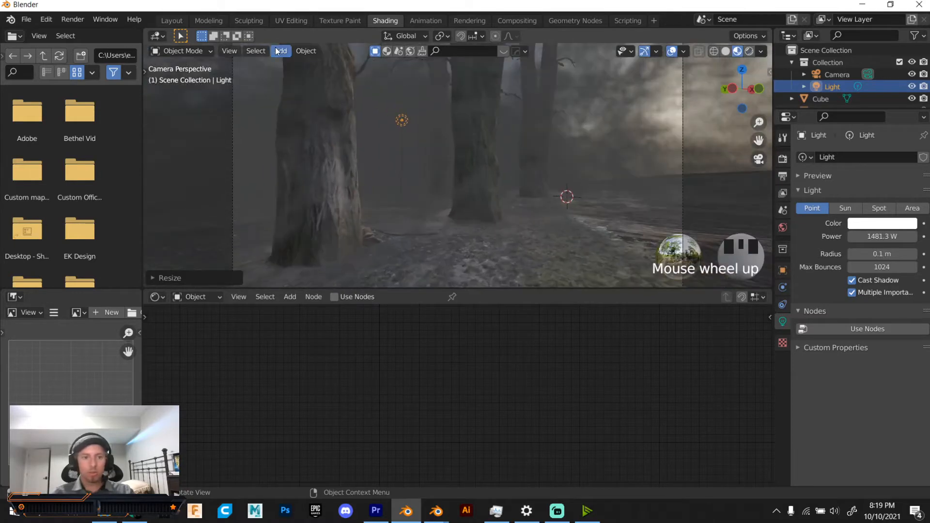
{"action": "left_click", "coordinate": [279, 51]}
{"action": "mouse_move", "coordinate": [305, 68]}
{"action": "left_click", "coordinate": [423, 66]}
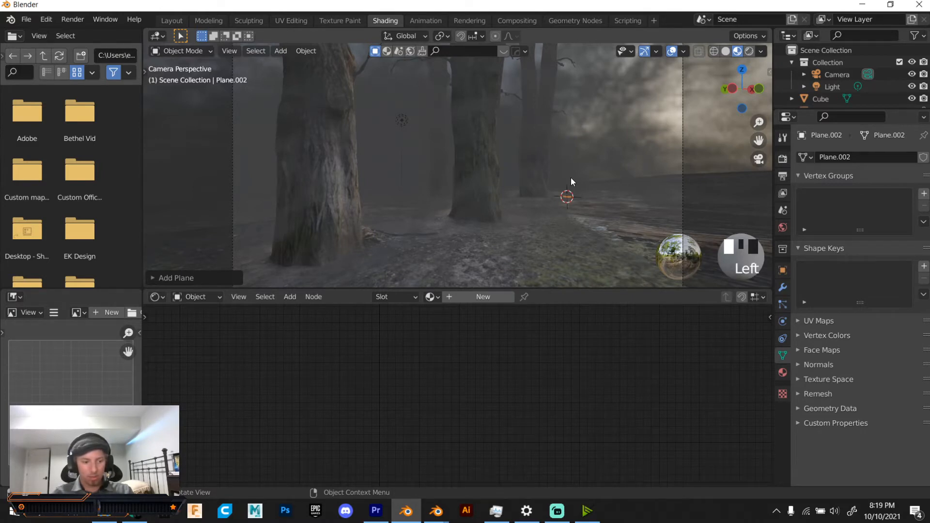
{"action": "key", "text": "r"}
{"action": "key", "text": "r"}
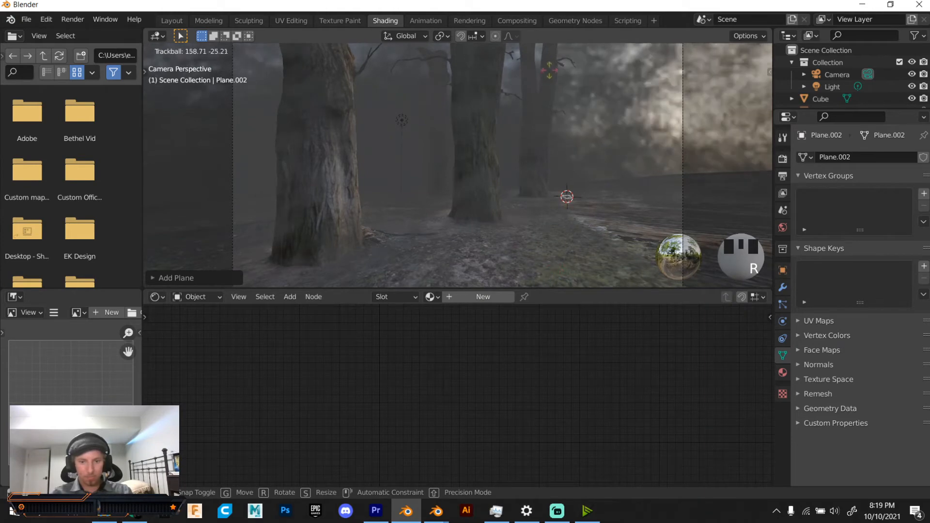
{"action": "right_click", "coordinate": [553, 130]}
- Stand the new plane upright by rotating it 90° about X, and turn it about Z to face the camera
{"action": "key", "text": "r"}
{"action": "key", "text": "x"}
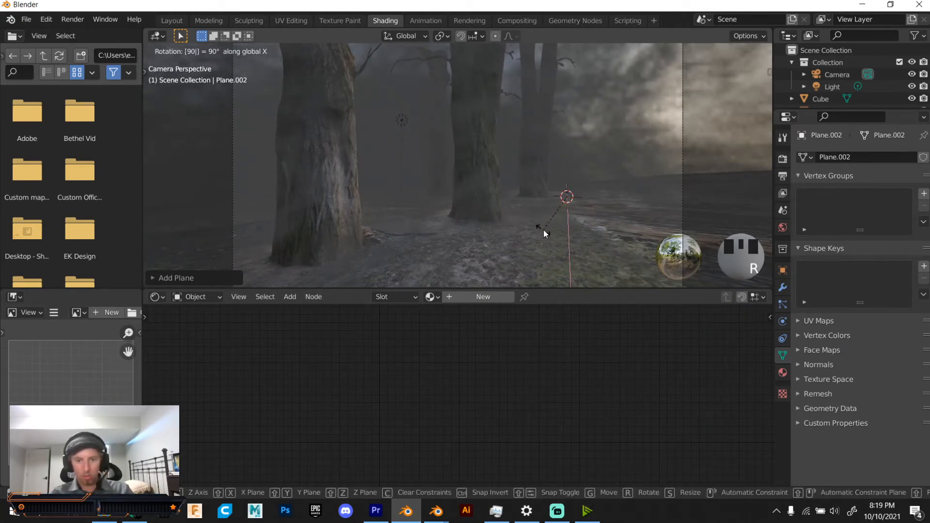
{"action": "key", "text": "Return"}
{"action": "key", "text": "r"}
{"action": "key", "text": "z"}
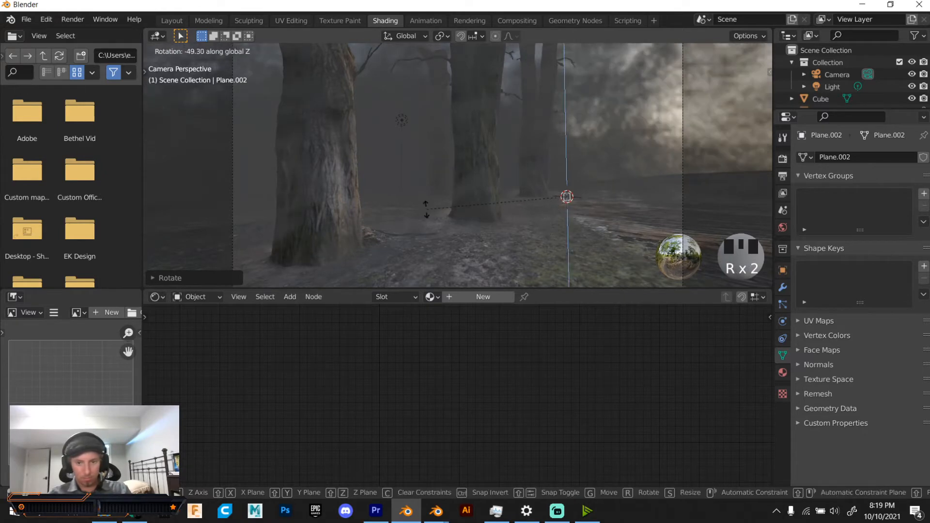
{"action": "left_click", "coordinate": [401, 191]}
- Enlarge the plane uniformly and stretch it along Z into a tall doorway shape
{"action": "key", "text": "s"}
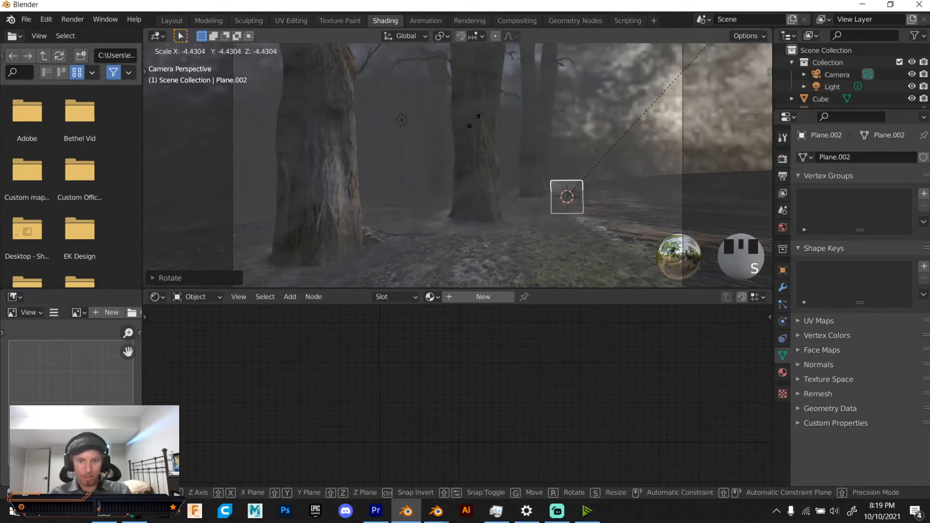
{"action": "left_click", "coordinate": [394, 171]}
{"action": "key", "text": "s"}
{"action": "key", "text": "z"}
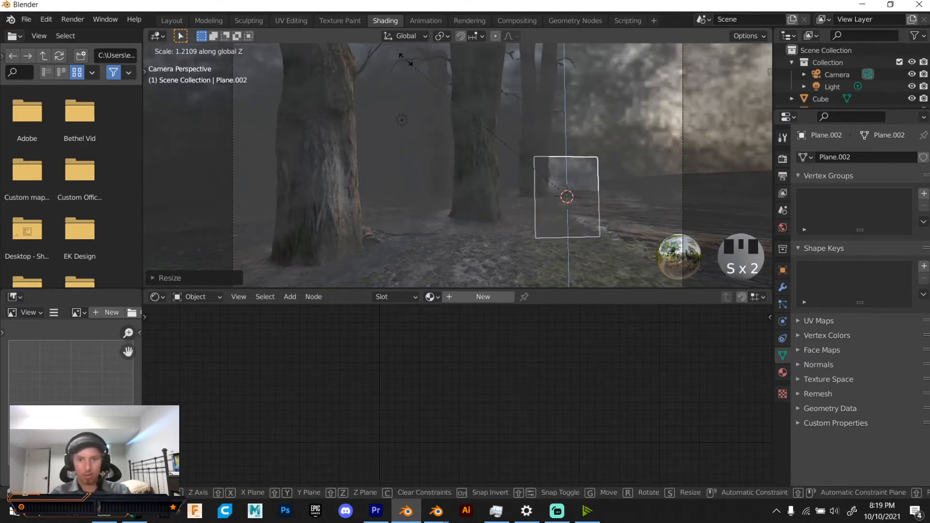
{"action": "left_click", "coordinate": [461, 117]}
- Move the plane into the gap between the two nearest trees and scale it down to about half its size
{"action": "key", "text": "g"}
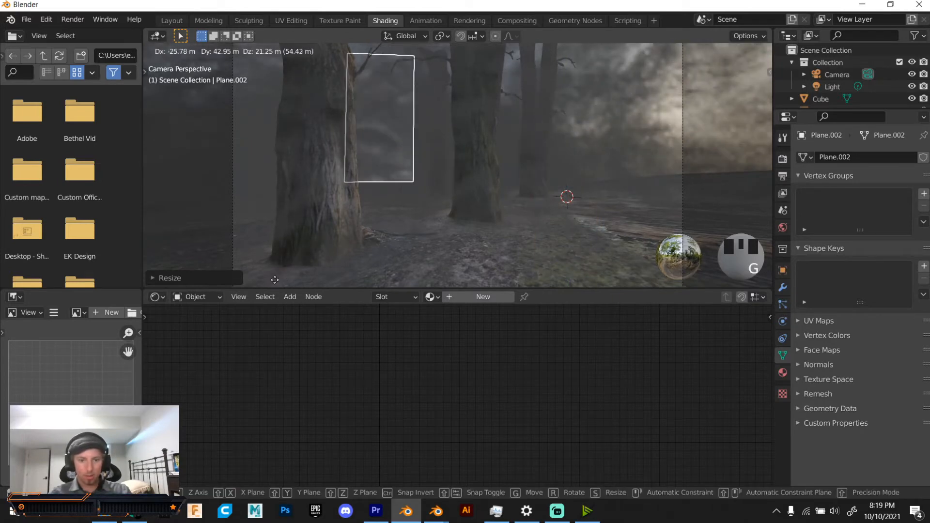
{"action": "left_click", "coordinate": [298, 48]}
{"action": "middle_click_drag", "start_coordinate": [424, 74], "coordinate": [482, 183]}
{"action": "scroll", "coordinate": [453, 144], "scroll_direction": "down", "scroll_amount": 4}
{"action": "scroll", "coordinate": [489, 161], "scroll_direction": "down", "scroll_amount": 2}
{"action": "scroll", "coordinate": [473, 167], "scroll_direction": "up", "scroll_amount": 1}
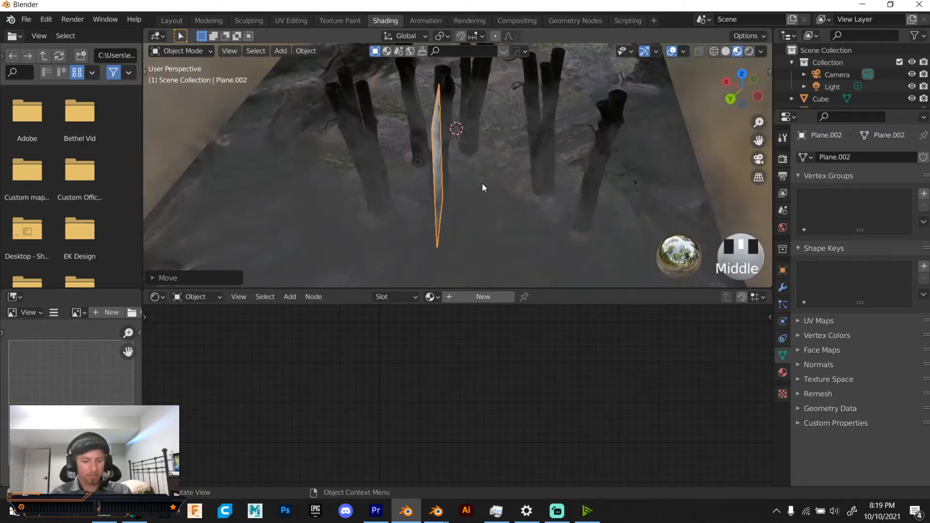
{"action": "key", "text": "s"}
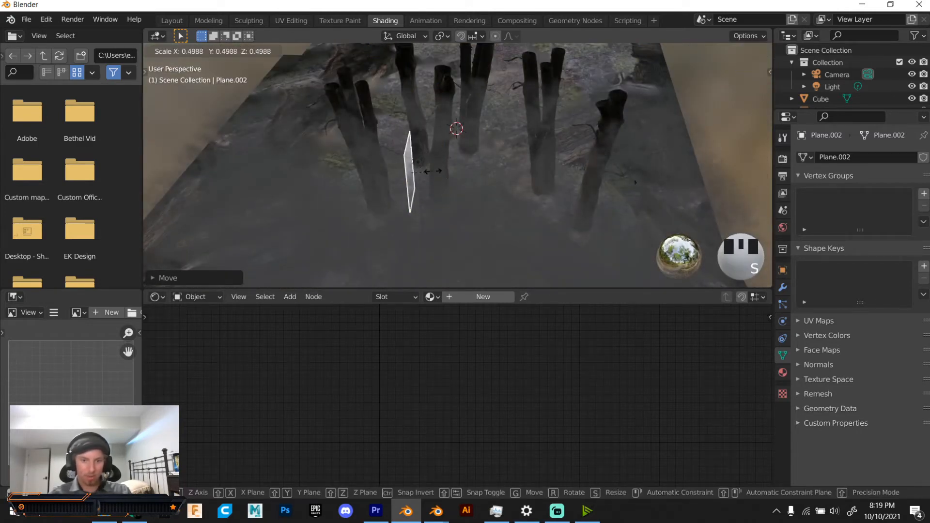
{"action": "left_click", "coordinate": [432, 172]}
{"action": "middle_click_drag", "start_coordinate": [432, 176], "coordinate": [345, 122]}
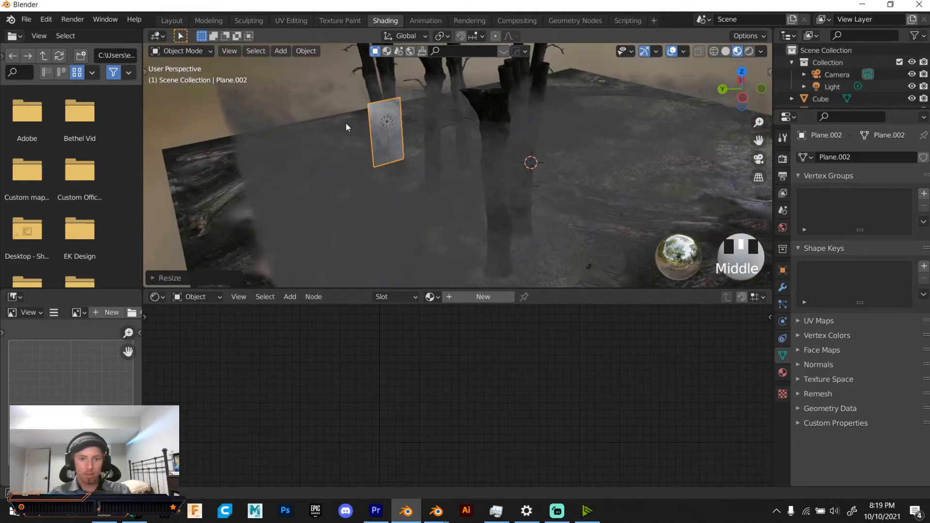
- Return to the camera view and lower the plane so that it sits below the light between the two trees
{"action": "left_click", "coordinate": [759, 159]}
{"action": "scroll", "coordinate": [383, 140], "scroll_direction": "up", "scroll_amount": 2}
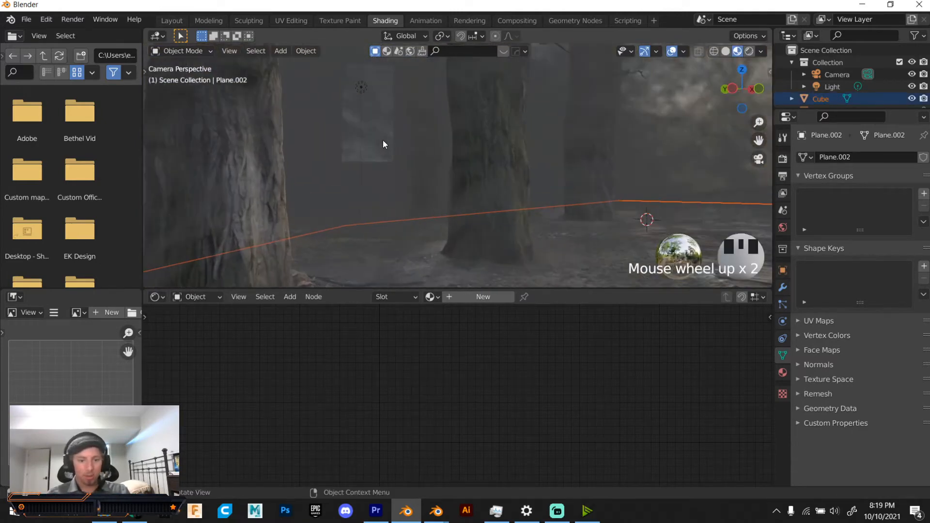
{"action": "key", "text": "g"}
{"action": "right_click", "coordinate": [374, 129]}
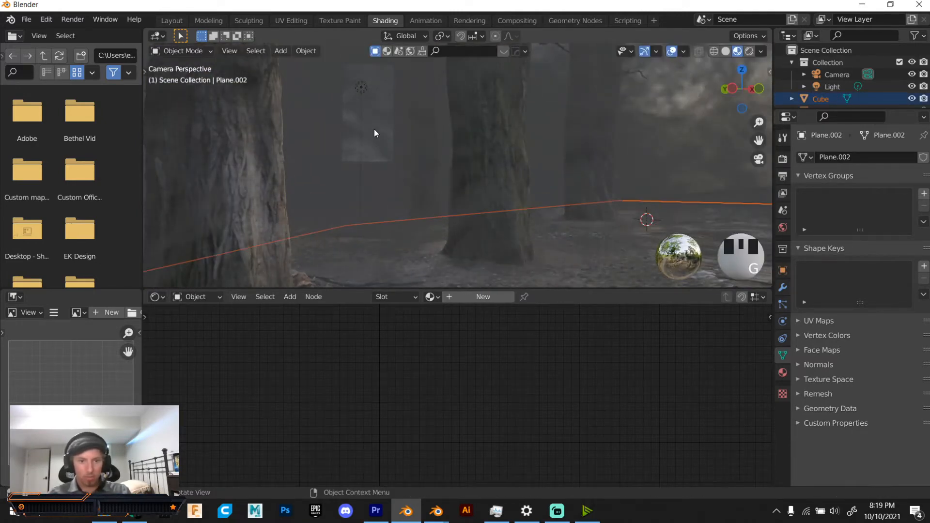
{"action": "left_click", "coordinate": [374, 128]}
{"action": "key", "text": "g"}
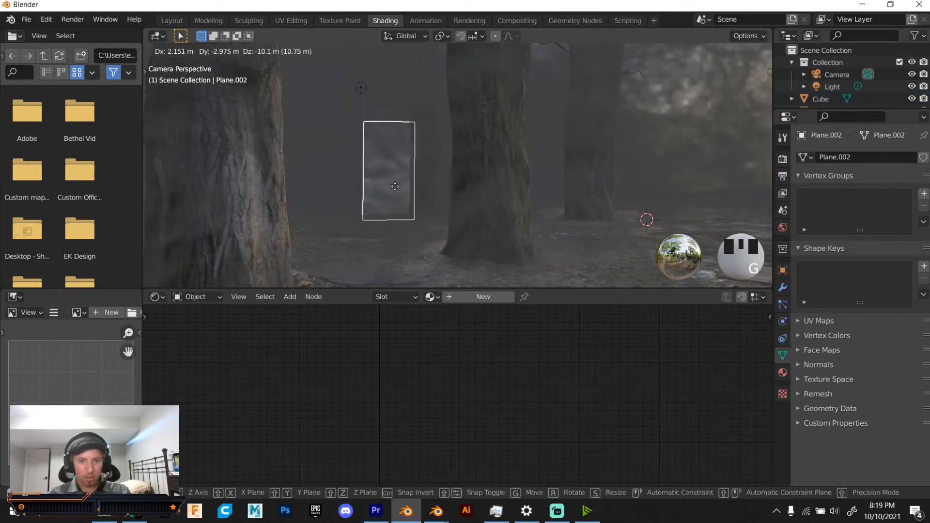
{"action": "left_click", "coordinate": [372, 176]}
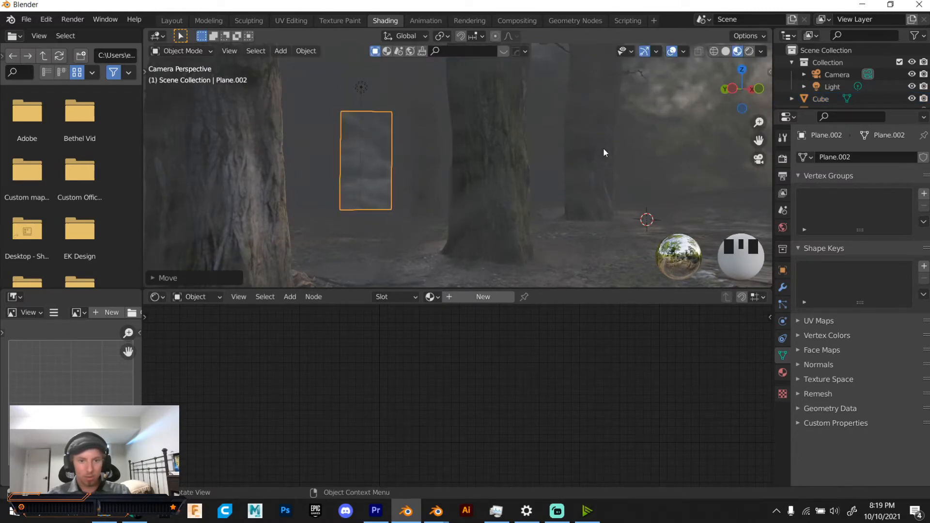
- Fine-tune the plane's position between the two nearest trees, just above the ground in the camera view
{"action": "scroll", "coordinate": [630, 141], "scroll_direction": "down", "scroll_amount": 1}
{"action": "left_click", "coordinate": [646, 140]}
{"action": "left_click", "coordinate": [389, 161]}
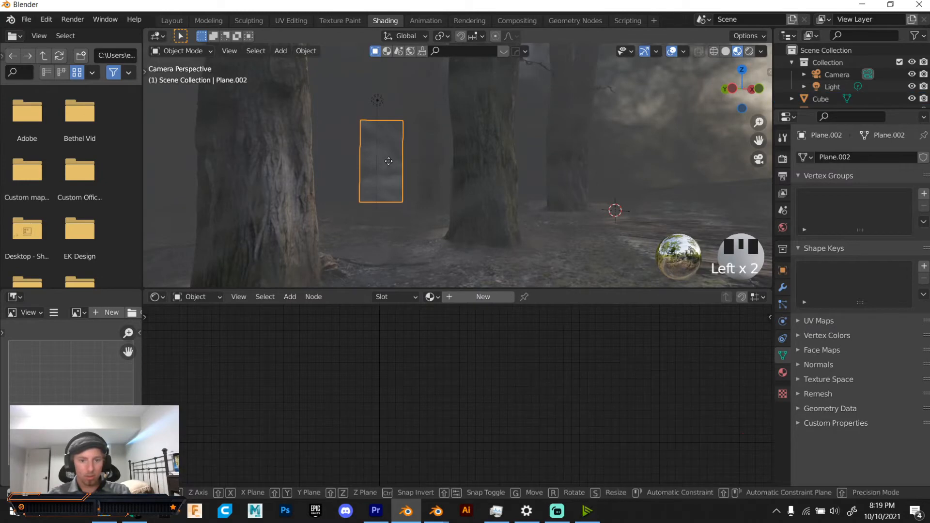
{"action": "key", "text": "g"}
{"action": "left_click", "coordinate": [394, 157]}
{"action": "key", "text": "g"}
{"action": "key", "text": "g"}
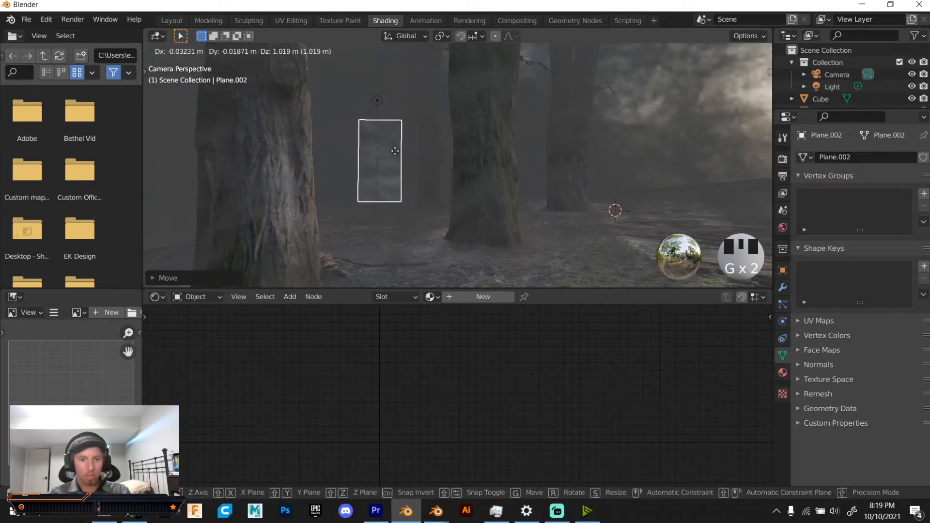
{"action": "left_click", "coordinate": [395, 151]}
{"action": "scroll", "coordinate": [418, 154], "scroll_direction": "down", "scroll_amount": 3}
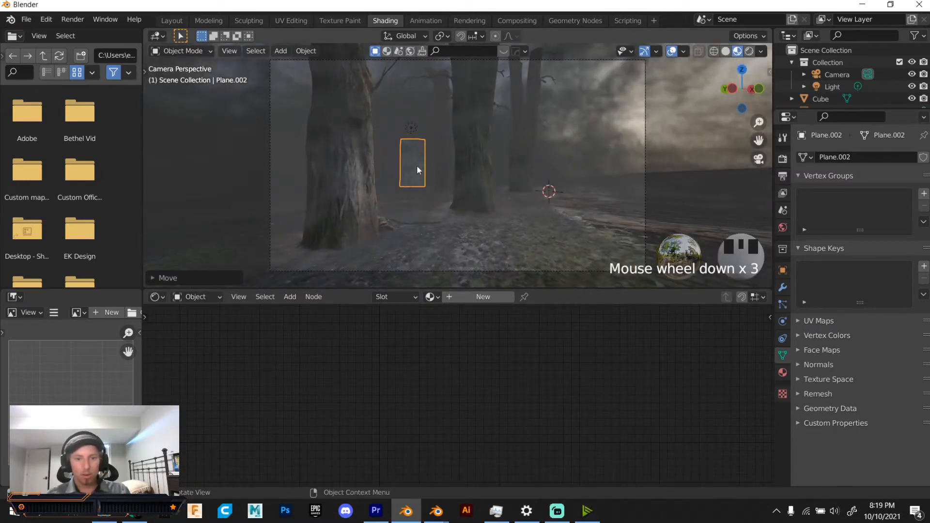
- Delete the point light above the plane
{"action": "scroll", "coordinate": [417, 164], "scroll_direction": "up", "scroll_amount": 3}
{"action": "mouse_move", "coordinate": [406, 173]}
{"action": "middle_mouse_down", "text": "shift"}
{"action": "mouse_move", "coordinate": [483, 205]}
{"action": "mouse_move", "coordinate": [417, 164]}
{"action": "middle_mouse_up", "text": "shift"}
{"action": "scroll", "coordinate": [470, 218], "scroll_direction": "up", "scroll_amount": 3}
{"action": "left_click", "coordinate": [442, 74]}
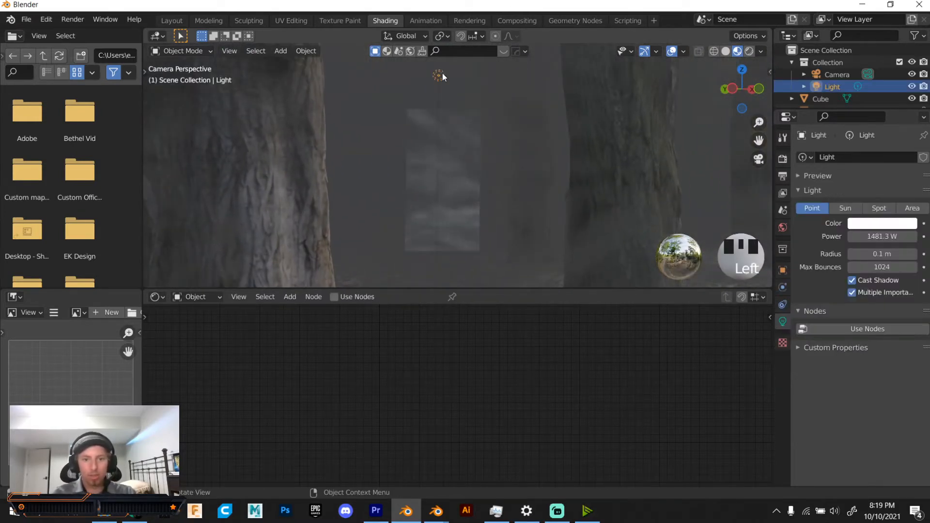
{"action": "key", "text": "Delete"}
- Give the upright plane the Beu Wave 2 material from the Abstract presets of Realtime Materials
{"action": "left_click", "coordinate": [432, 155]}
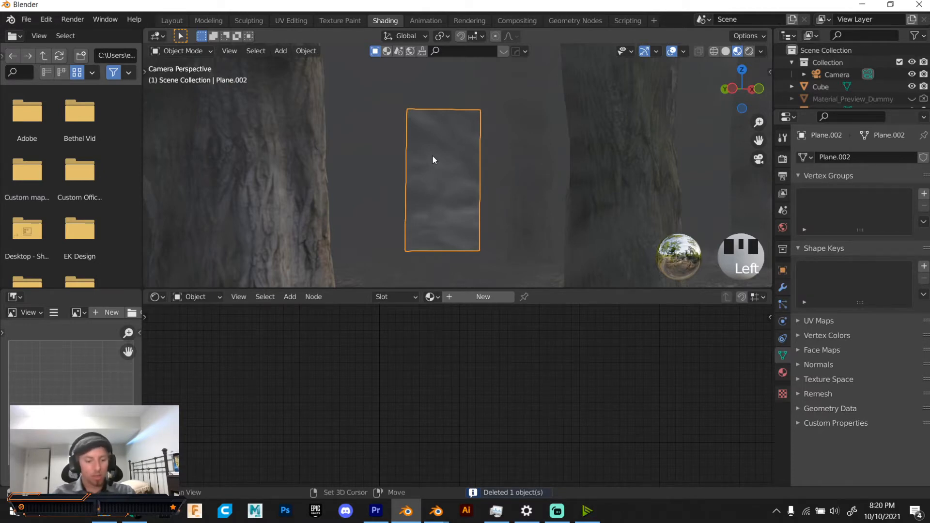
{"action": "key", "text": "shift+a"}
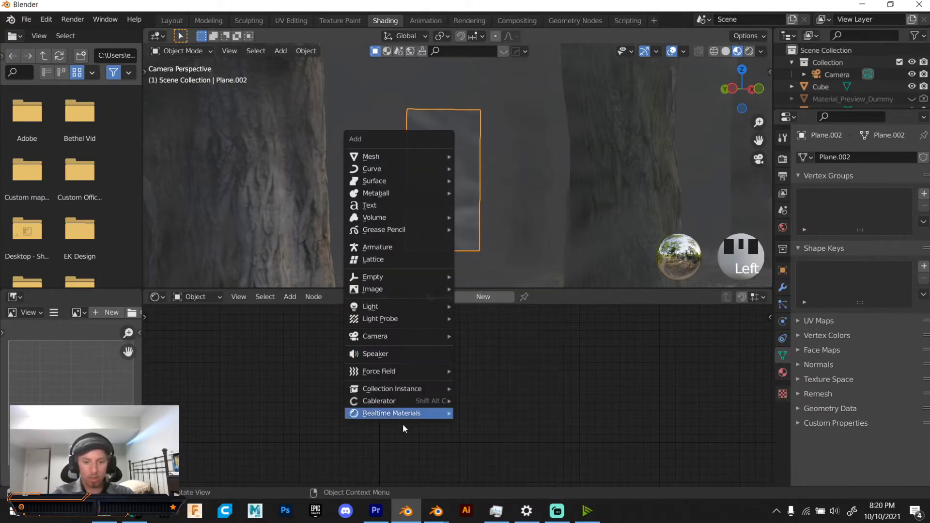
{"action": "mouse_move", "coordinate": [404, 417]}
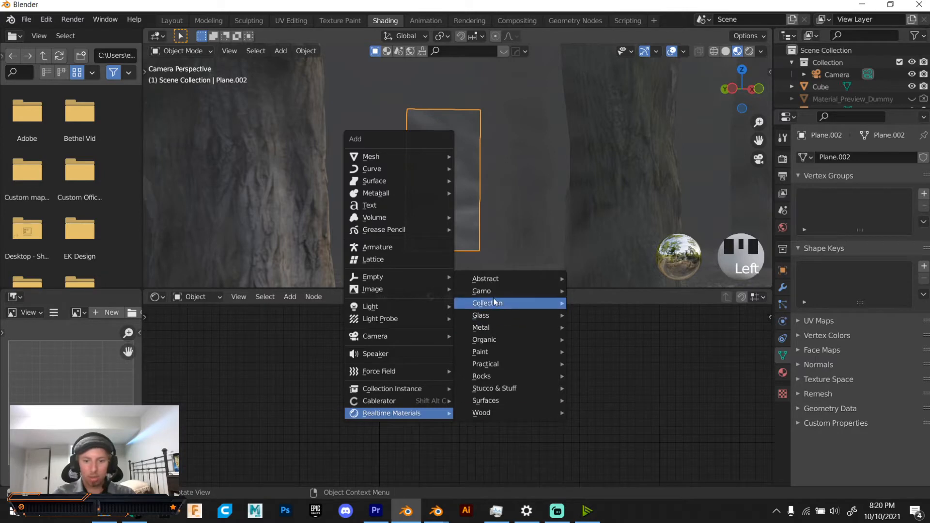
{"action": "mouse_move", "coordinate": [502, 278]}
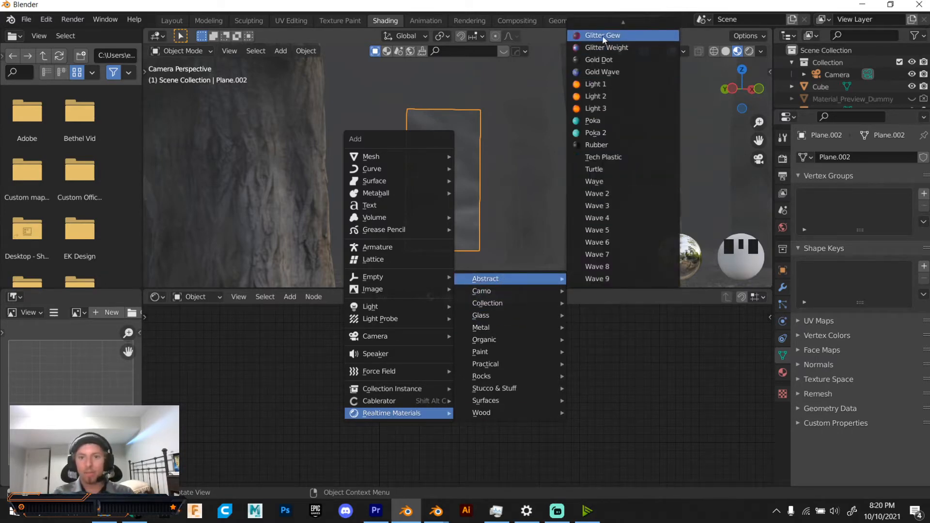
{"action": "mouse_move", "coordinate": [623, 22]}
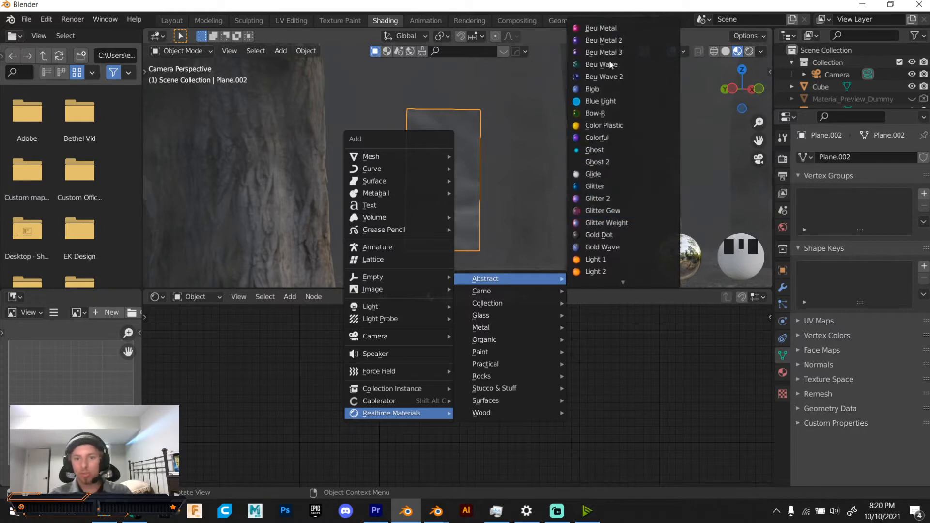
{"action": "mouse_move", "coordinate": [603, 284]}
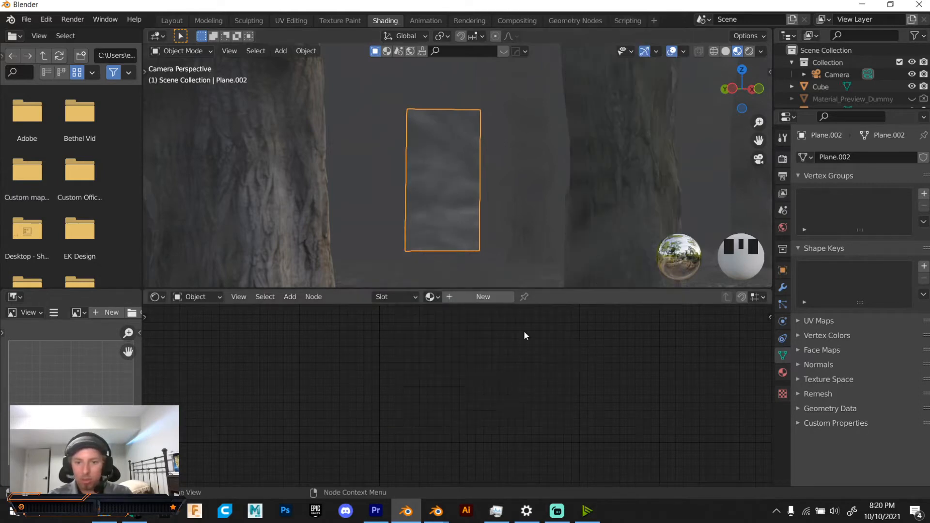
{"action": "key", "text": "shift+a"}
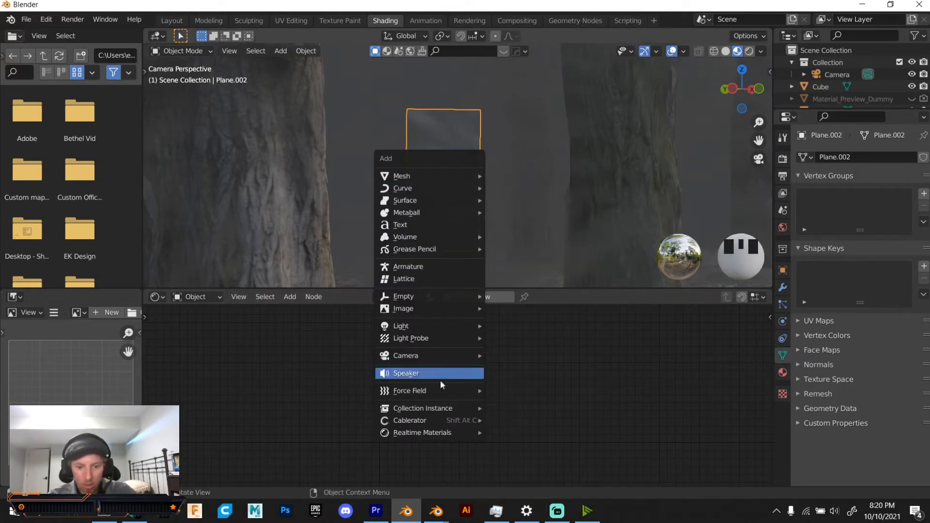
{"action": "mouse_move", "coordinate": [436, 433]}
{"action": "mouse_move", "coordinate": [522, 300]}
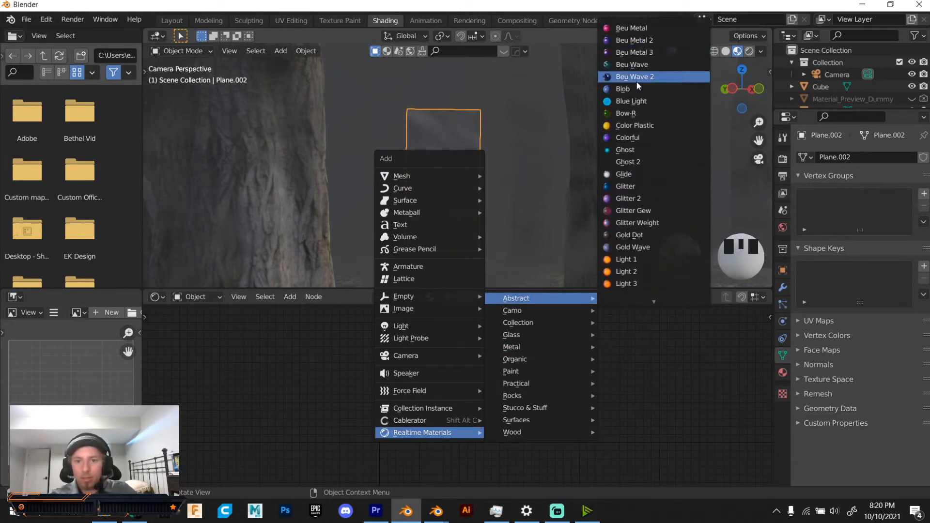
{"action": "left_click", "coordinate": [636, 77]}
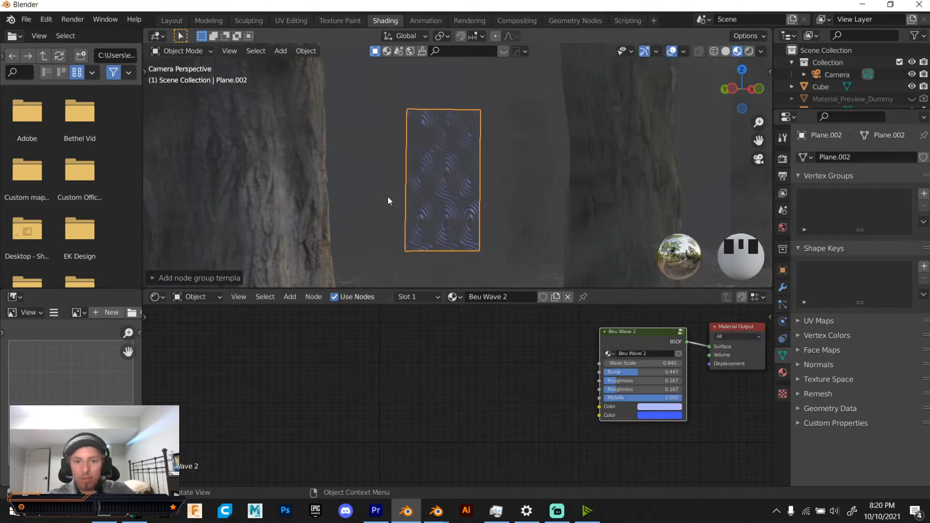
- Set the Wave Scale of the plane's Beu Wave 2 material to -0.260
{"action": "scroll", "coordinate": [449, 209], "scroll_direction": "up", "scroll_amount": 7}
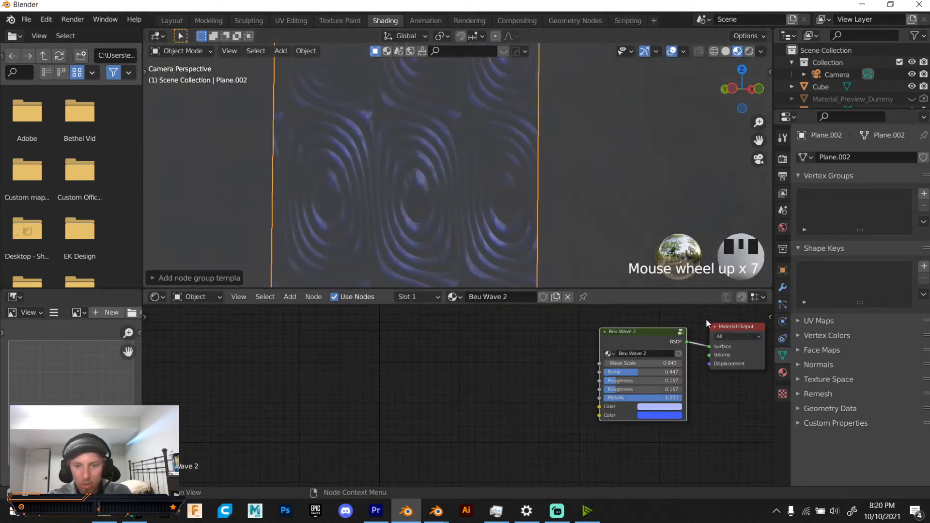
{"action": "left_click_drag", "start_coordinate": [649, 365], "coordinate": [594, 364]}
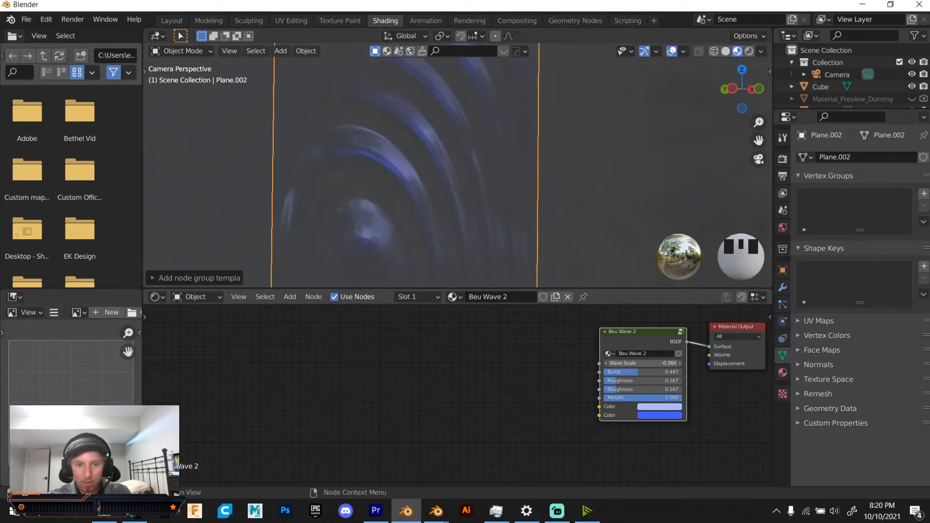
{"action": "scroll", "coordinate": [549, 223], "scroll_direction": "down", "scroll_amount": 7}
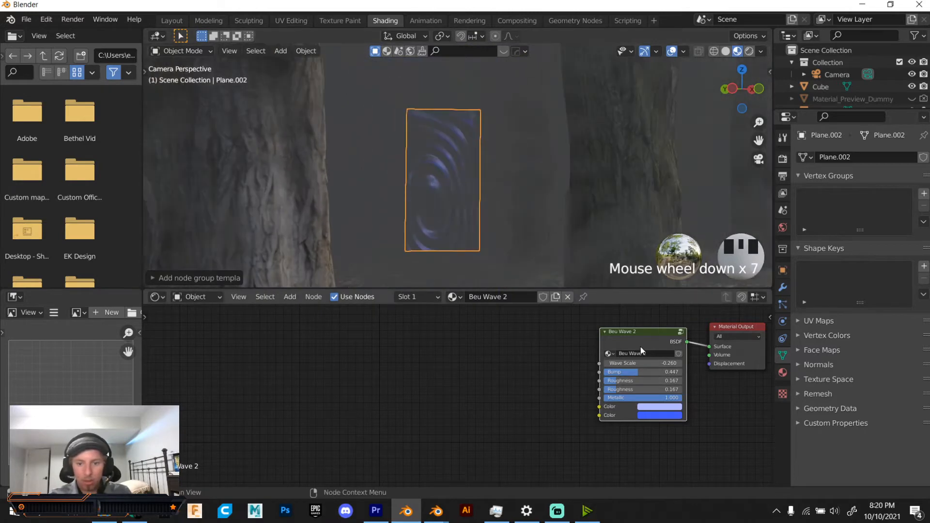
- Examine the nodes inside the plane's Beu Wave 2 node group and return to the main material
{"action": "left_click", "coordinate": [684, 334]}
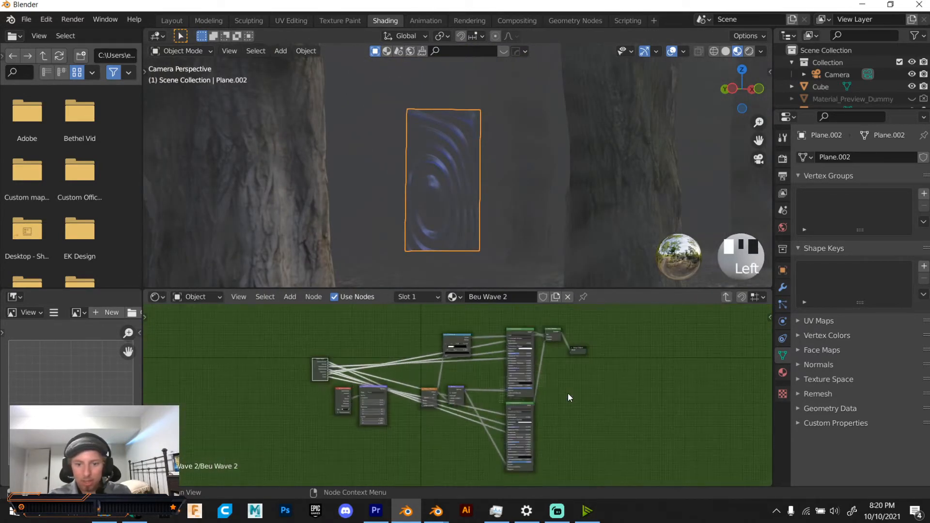
{"action": "scroll", "coordinate": [452, 391], "scroll_direction": "up", "scroll_amount": 5}
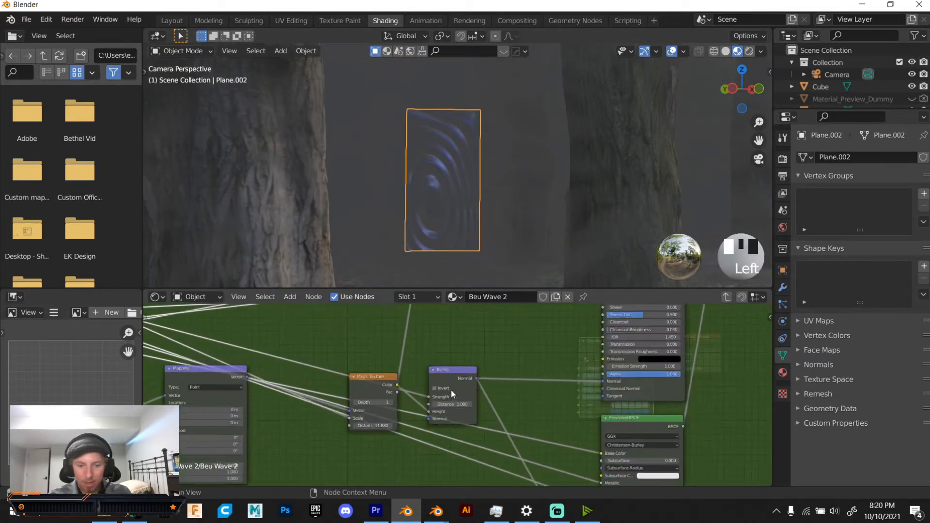
{"action": "middle_click_drag", "start_coordinate": [451, 390], "coordinate": [542, 457]}
{"action": "scroll", "coordinate": [555, 364], "scroll_direction": "down", "scroll_amount": 4}
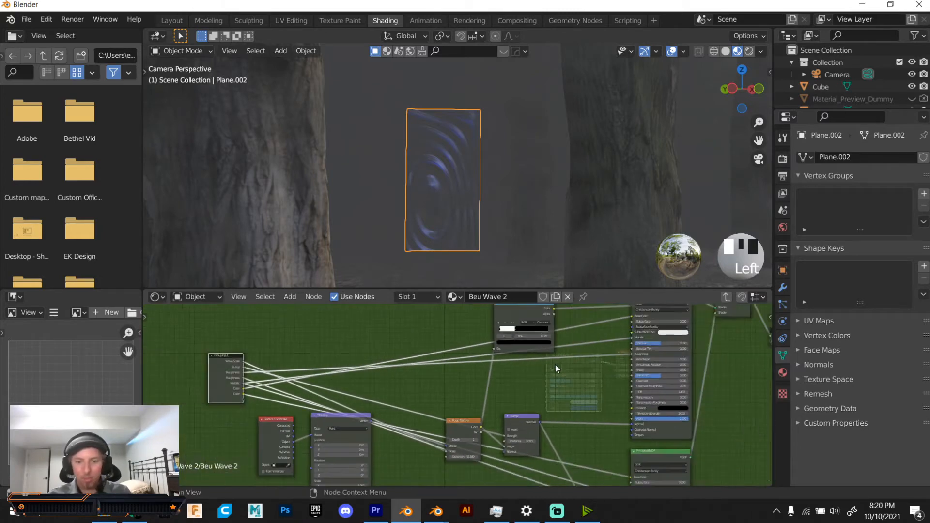
{"action": "key", "text": "Tab"}
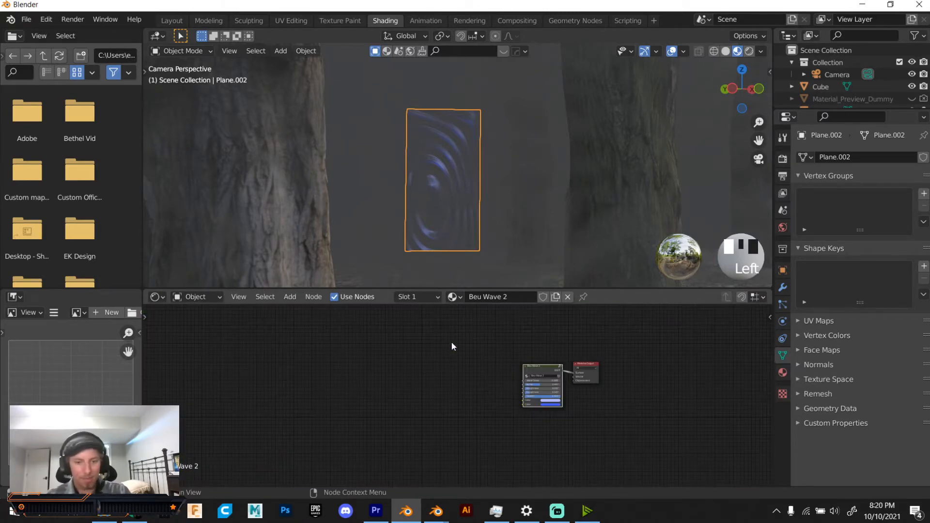
- Set the Wave Scale of the upright plane's Beu Wave 2 material to 0.140
{"action": "scroll", "coordinate": [448, 182], "scroll_direction": "up", "scroll_amount": 4}
{"action": "scroll", "coordinate": [455, 339], "scroll_direction": "up", "scroll_amount": 2}
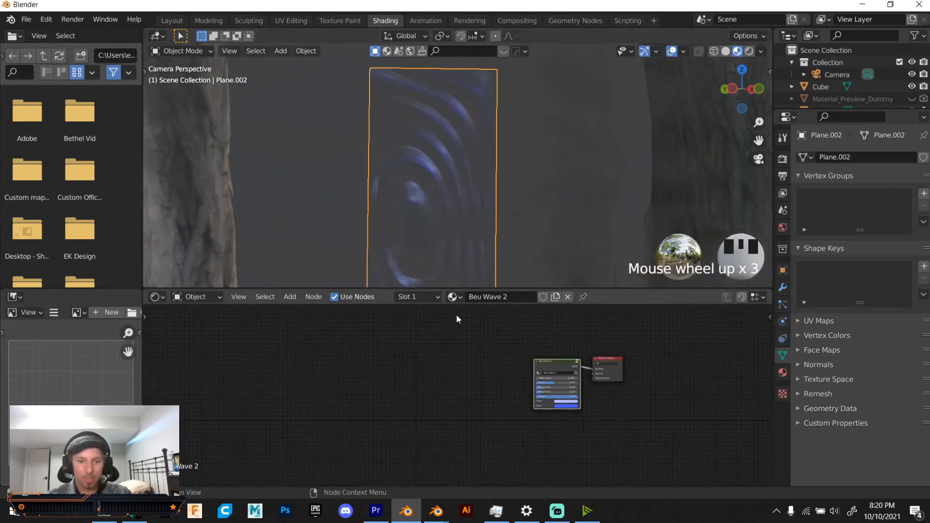
{"action": "scroll", "coordinate": [450, 196], "scroll_direction": "up", "scroll_amount": 4}
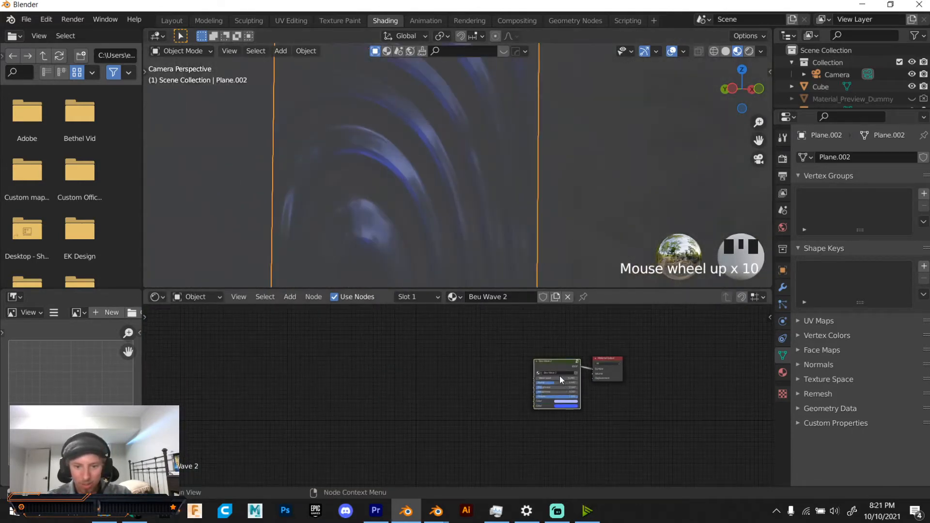
{"action": "scroll", "coordinate": [494, 386], "scroll_direction": "up", "scroll_amount": 5}
{"action": "middle_click_drag", "start_coordinate": [529, 377], "coordinate": [346, 407]}
{"action": "scroll", "coordinate": [412, 400], "scroll_direction": "up", "scroll_amount": 1}
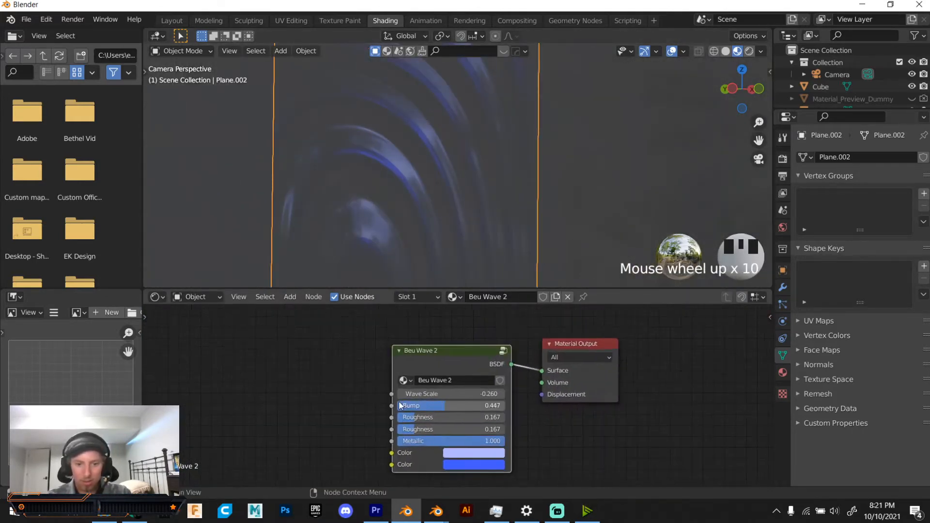
{"action": "left_click_drag", "start_coordinate": [450, 394], "coordinate": [469, 393]}
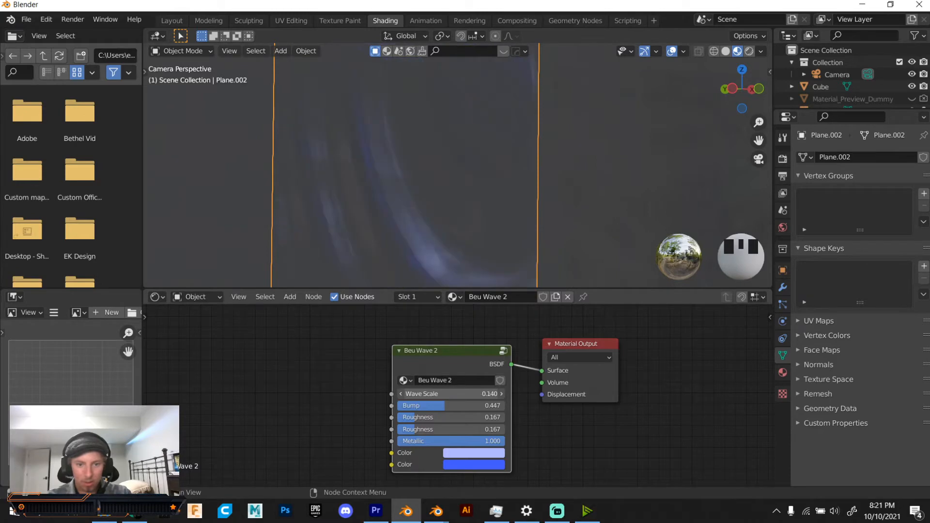
{"action": "scroll", "coordinate": [463, 195], "scroll_direction": "down", "scroll_amount": 5}
{"action": "scroll", "coordinate": [463, 204], "scroll_direction": "up", "scroll_amount": 2}
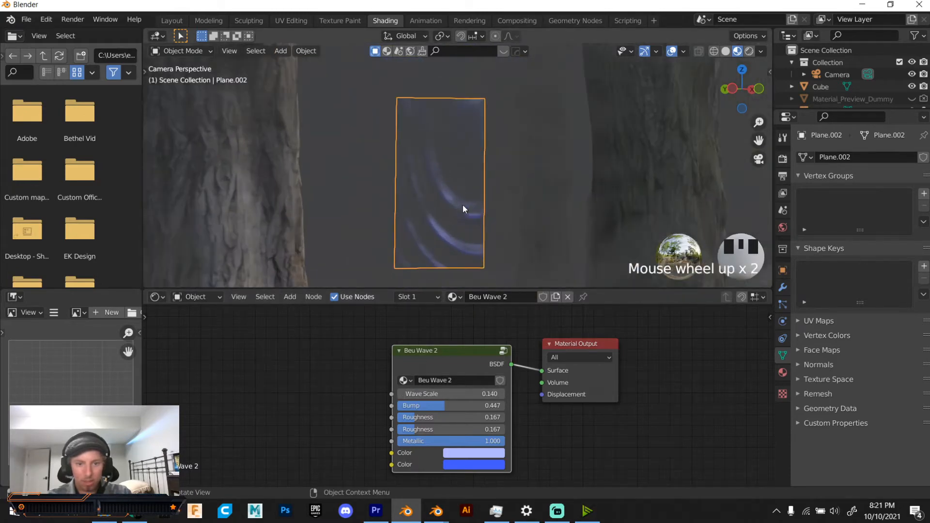
- Hide the fog cube so the portal plane and trees can be seen without fog
{"action": "middle_click_drag", "start_coordinate": [463, 204], "coordinate": [517, 245]}
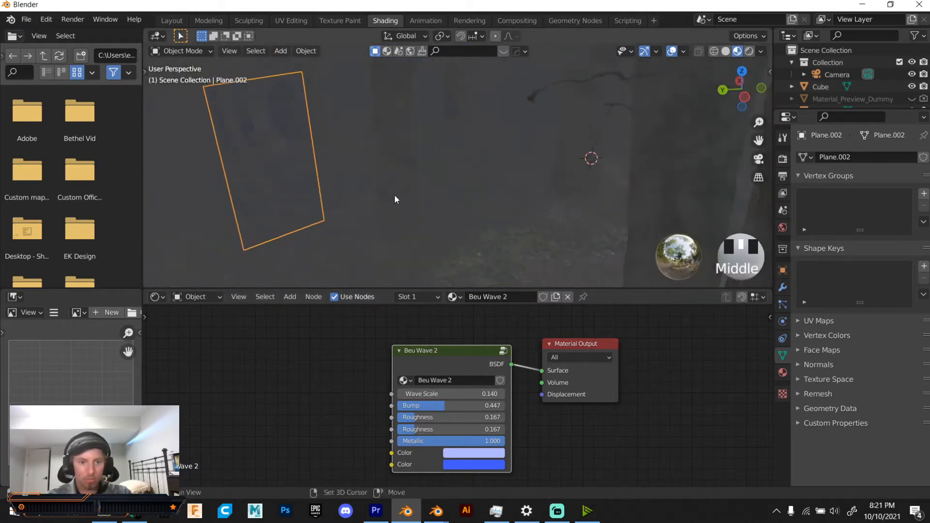
{"action": "middle_click_drag", "start_coordinate": [395, 200], "coordinate": [670, 213], "text": "shift"}
{"action": "left_click", "coordinate": [494, 126]}
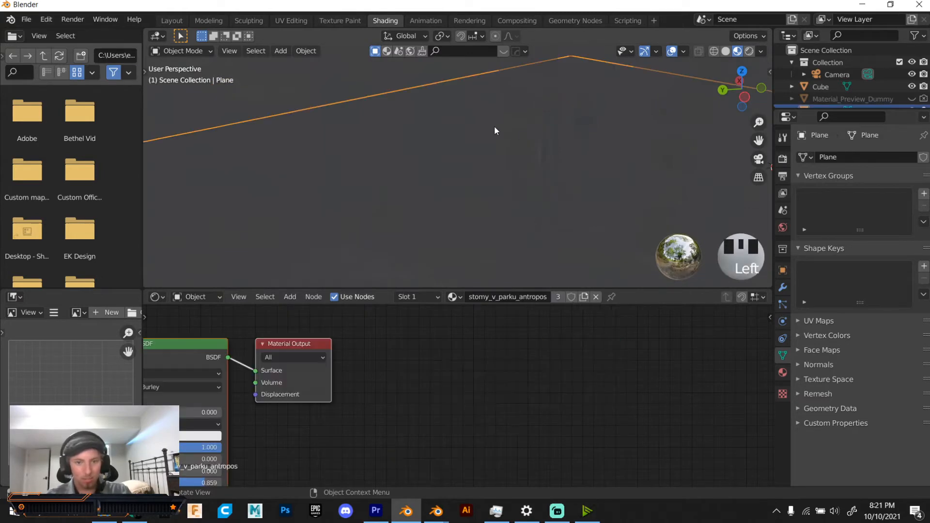
{"action": "scroll", "coordinate": [473, 73], "scroll_direction": "down", "scroll_amount": 8}
{"action": "scroll", "coordinate": [472, 105], "scroll_direction": "up", "scroll_amount": 5}
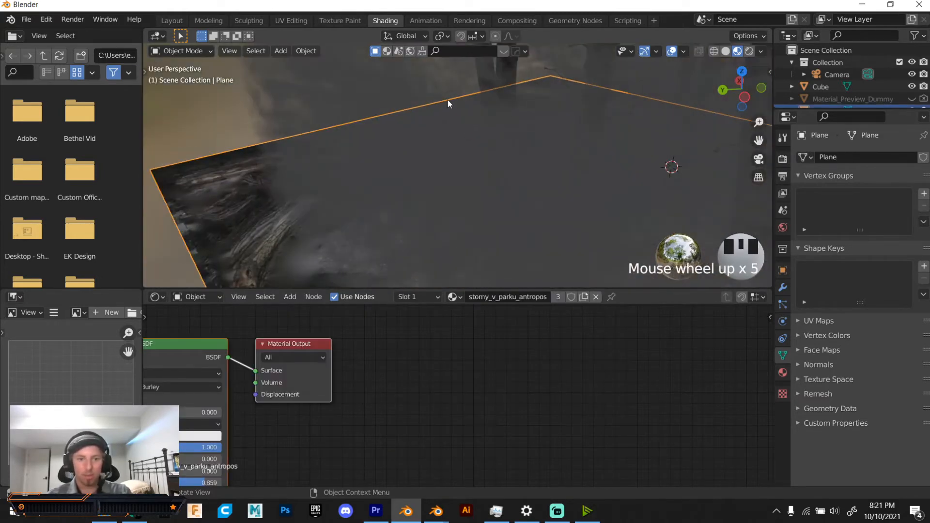
{"action": "left_click", "coordinate": [324, 98]}
{"action": "scroll", "coordinate": [438, 136], "scroll_direction": "down", "scroll_amount": 2}
{"action": "scroll", "coordinate": [466, 147], "scroll_direction": "up", "scroll_amount": 3}
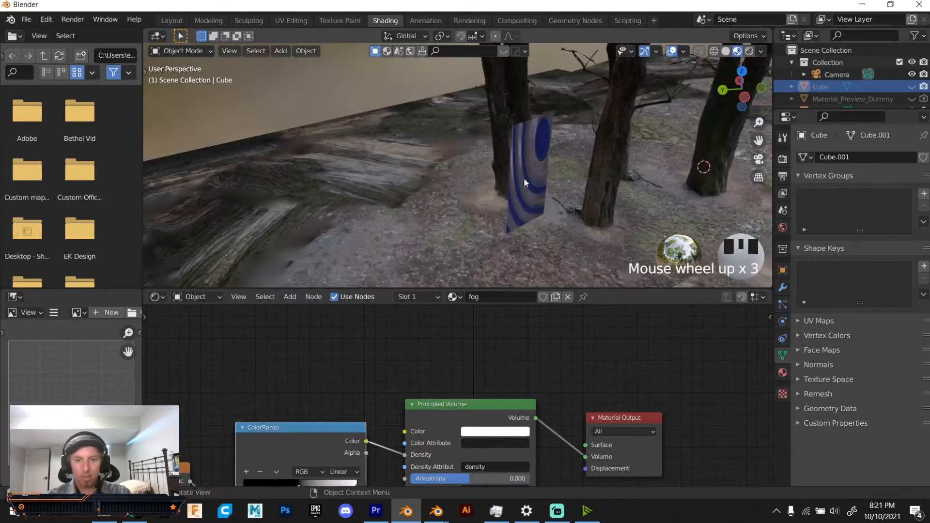
- Reposition the upright wave plane between the nearby trees
{"action": "middle_click_drag", "start_coordinate": [524, 178], "coordinate": [478, 114], "text": "shift"}
{"action": "scroll", "coordinate": [436, 158], "scroll_direction": "up", "scroll_amount": 4}
{"action": "left_click", "coordinate": [431, 154]}
{"action": "scroll", "coordinate": [449, 166], "scroll_direction": "down", "scroll_amount": 1}
{"action": "key", "text": "g"}
{"action": "left_click", "coordinate": [505, 214]}
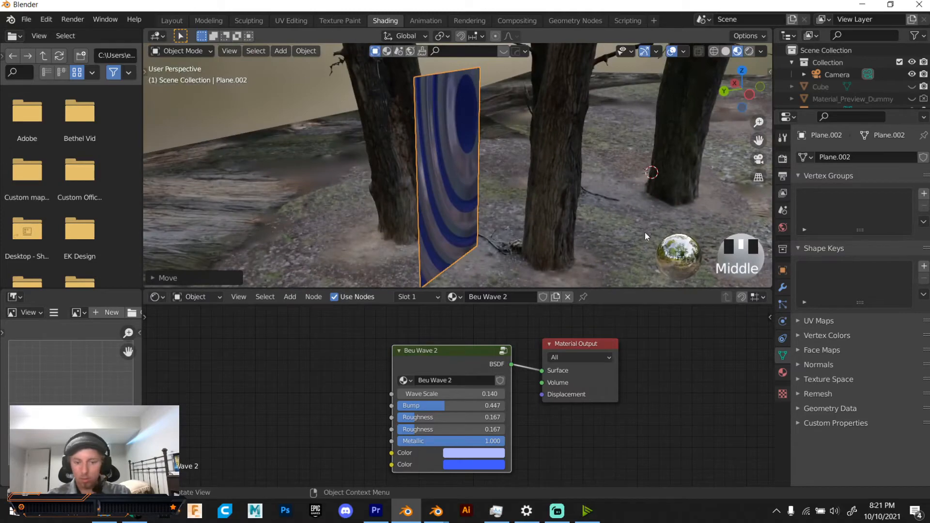
- Copy the upright wave plane and paste a duplicate in the same place
{"action": "key", "text": "ctrl+c"}
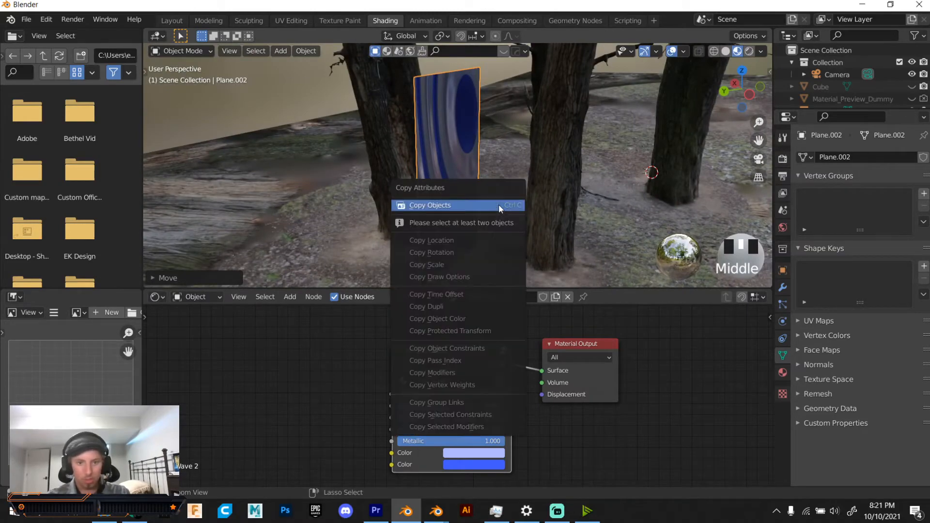
{"action": "left_click", "coordinate": [498, 204]}
{"action": "key", "text": "ctrl+v"}
- In the Layout workspace, add a Solidify modifier to the original wave plane, Plane.002, with a thickness of 0.09 m
{"action": "left_click", "coordinate": [167, 22]}
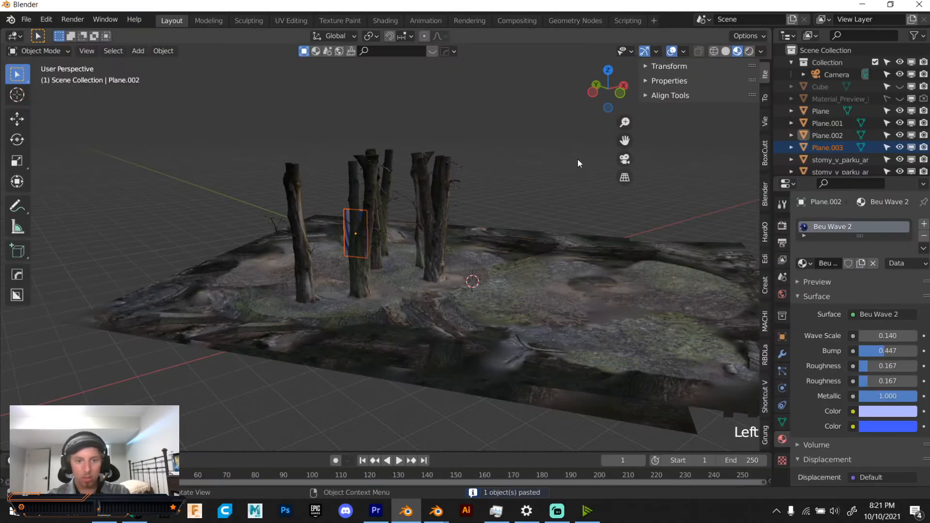
{"action": "scroll", "coordinate": [342, 243], "scroll_direction": "up", "scroll_amount": 5}
{"action": "mouse_move", "coordinate": [343, 243]}
{"action": "middle_mouse_down"}
{"action": "mouse_move", "coordinate": [436, 242]}
{"action": "mouse_move", "coordinate": [419, 233]}
{"action": "mouse_move", "coordinate": [461, 232]}
{"action": "middle_mouse_up"}
{"action": "scroll", "coordinate": [461, 231], "scroll_direction": "up", "scroll_amount": 1, "text": "shift"}
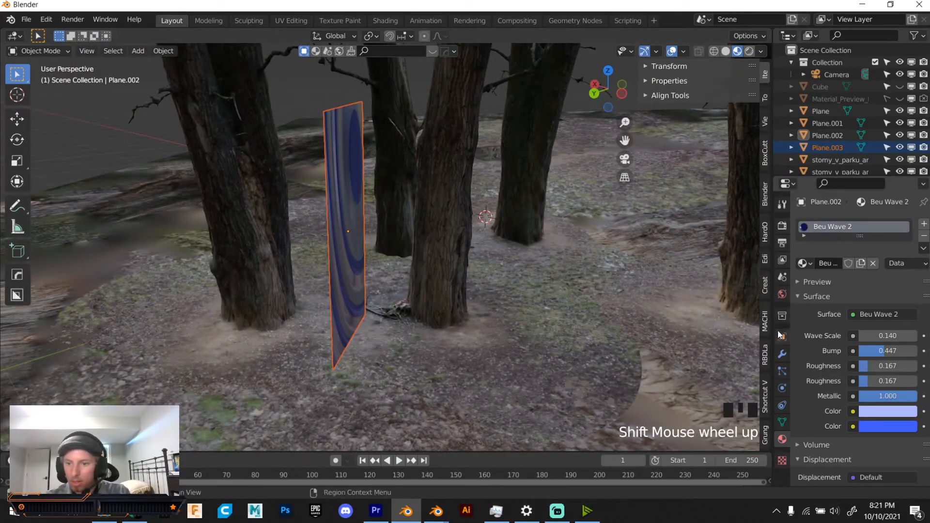
{"action": "left_click", "coordinate": [781, 354]}
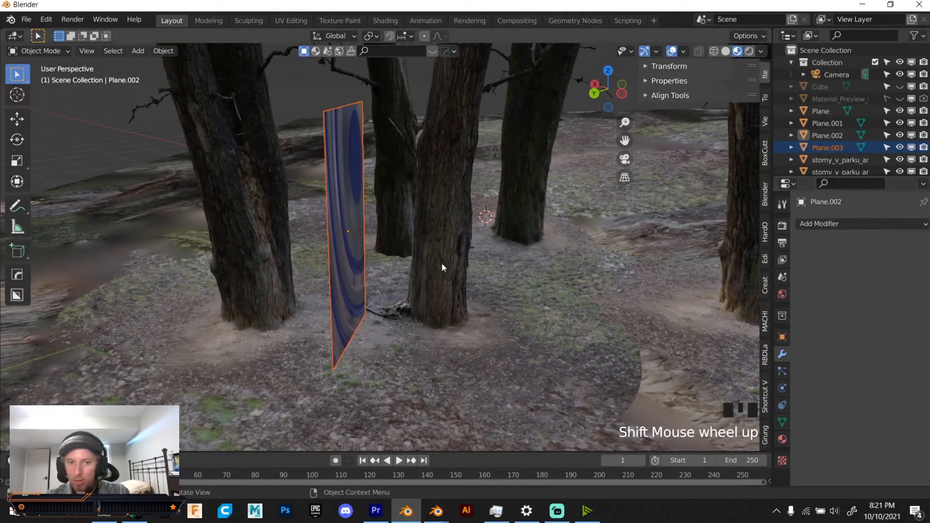
{"action": "double_click", "coordinate": [363, 267]}
{"action": "left_click", "coordinate": [823, 224]}
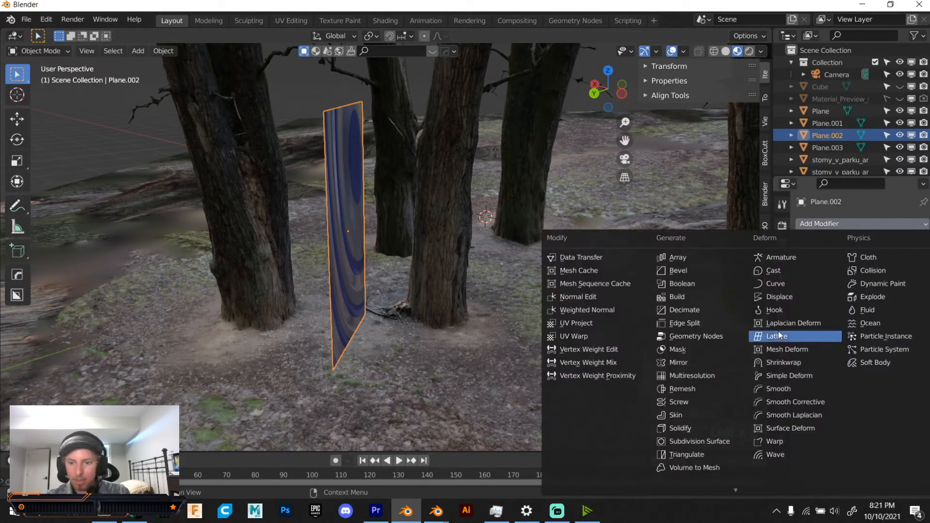
{"action": "left_click", "coordinate": [679, 428]}
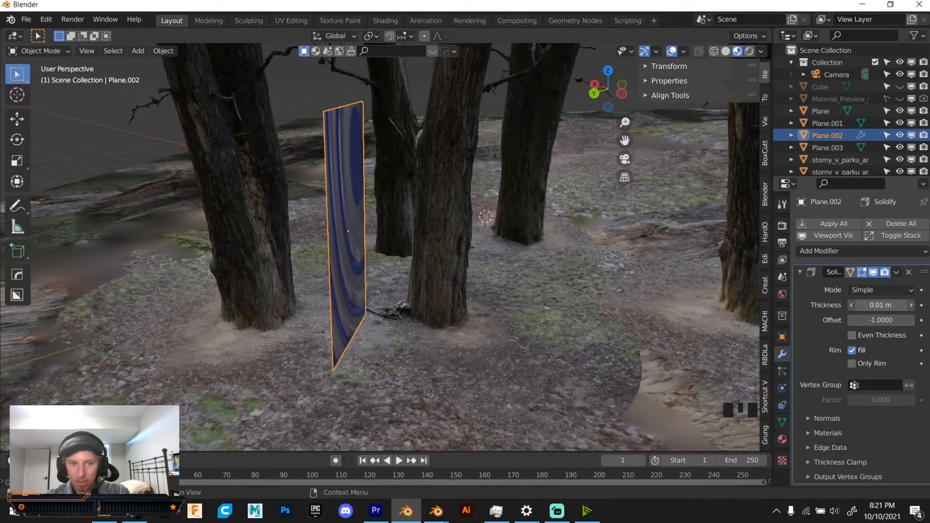
{"action": "left_click_drag", "start_coordinate": [881, 304], "coordinate": [896, 305]}
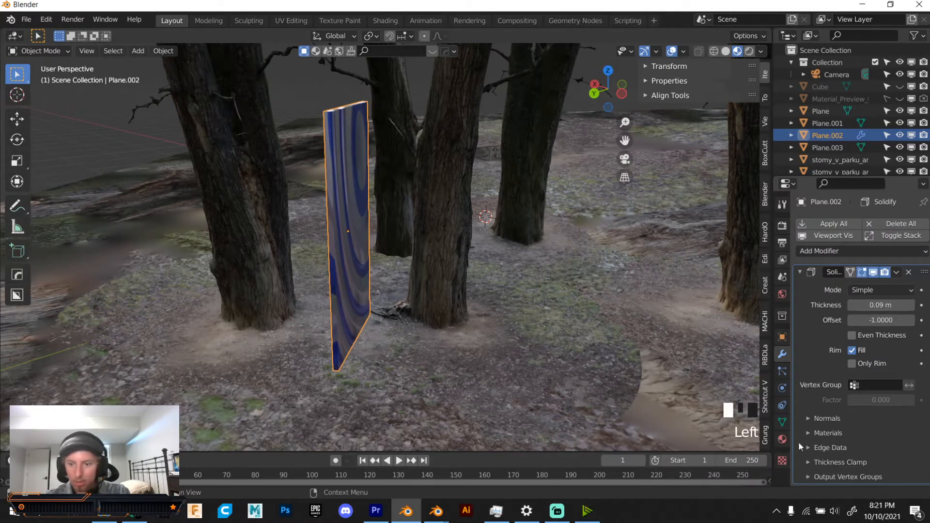
- Open the material settings of the solidified plane
{"action": "left_click", "coordinate": [782, 439]}
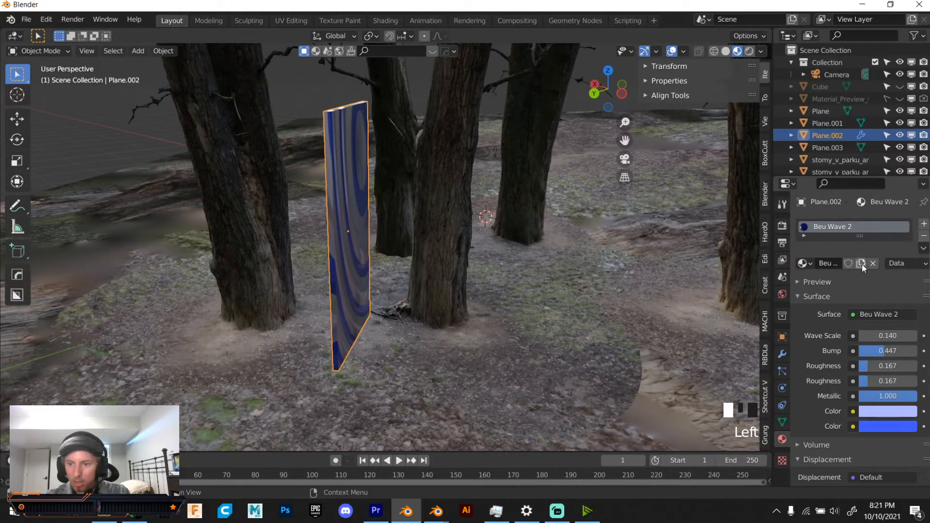
- Remove the Beu Wave 2 material from the selected upright panel and give it a new material
{"action": "left_click", "coordinate": [800, 263]}
{"action": "left_click", "coordinate": [802, 264]}
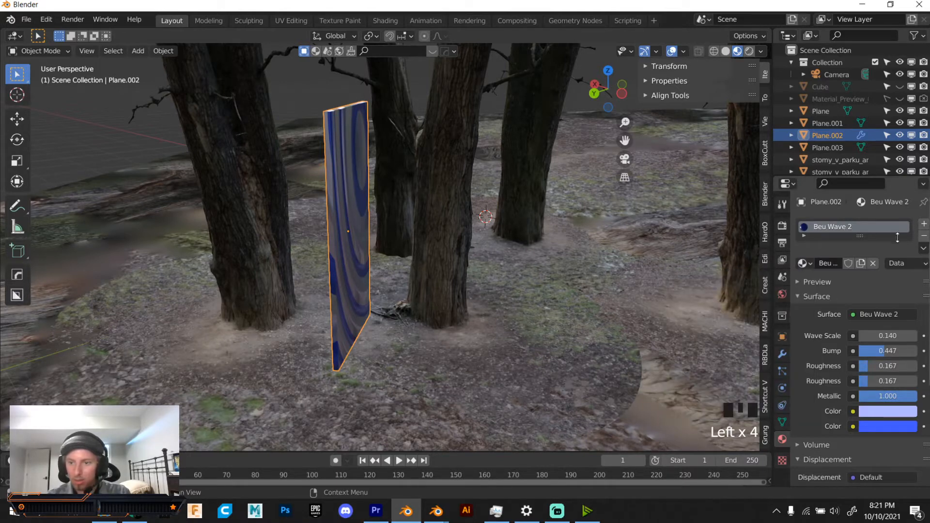
{"action": "left_click", "coordinate": [872, 263]}
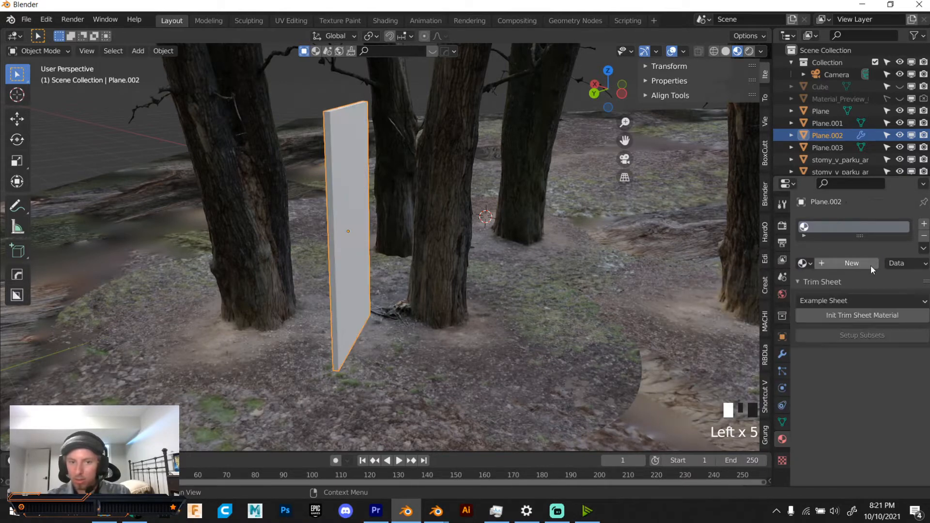
{"action": "left_click", "coordinate": [845, 264]}
{"action": "scroll", "coordinate": [897, 345], "scroll_direction": "down", "scroll_amount": 6}
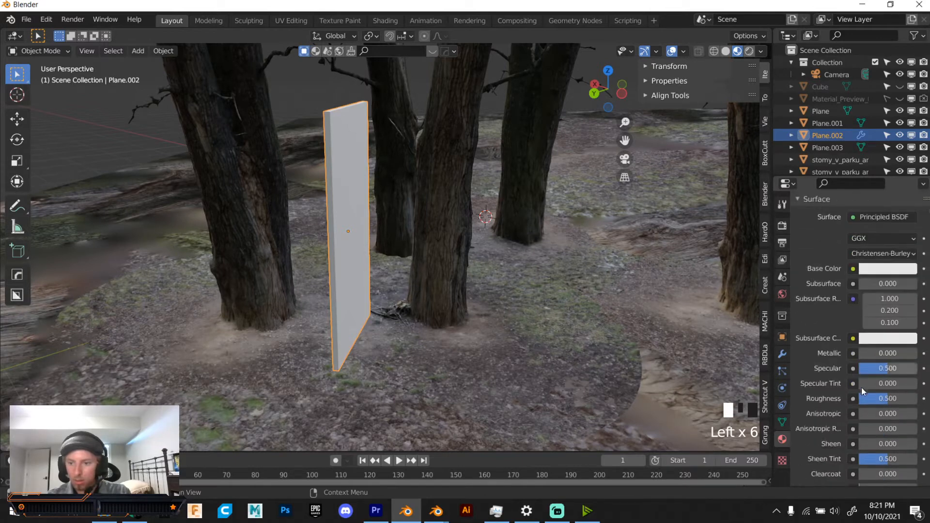
{"action": "scroll", "coordinate": [857, 294], "scroll_direction": "up", "scroll_amount": 5}
- Change the surface shader of the panel's new material to Glass BSDF
{"action": "left_click", "coordinate": [806, 244]}
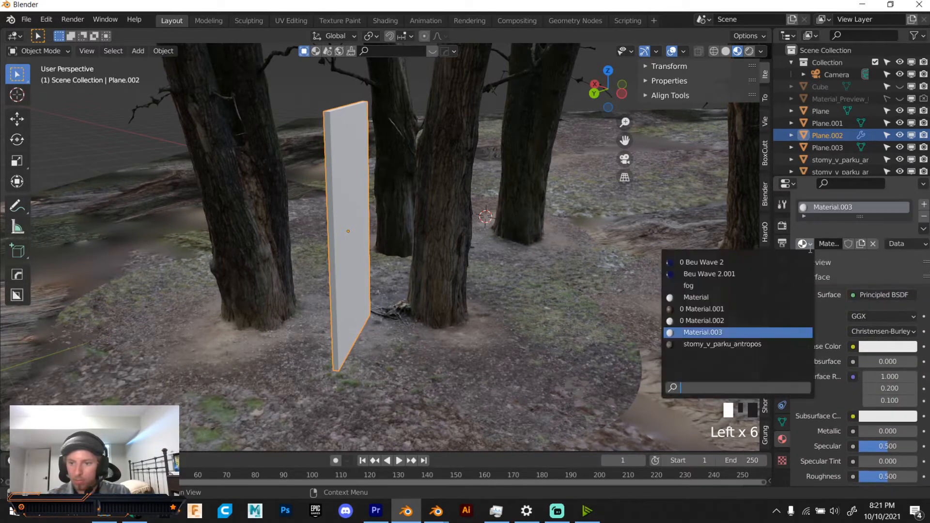
{"action": "left_click", "coordinate": [810, 251]}
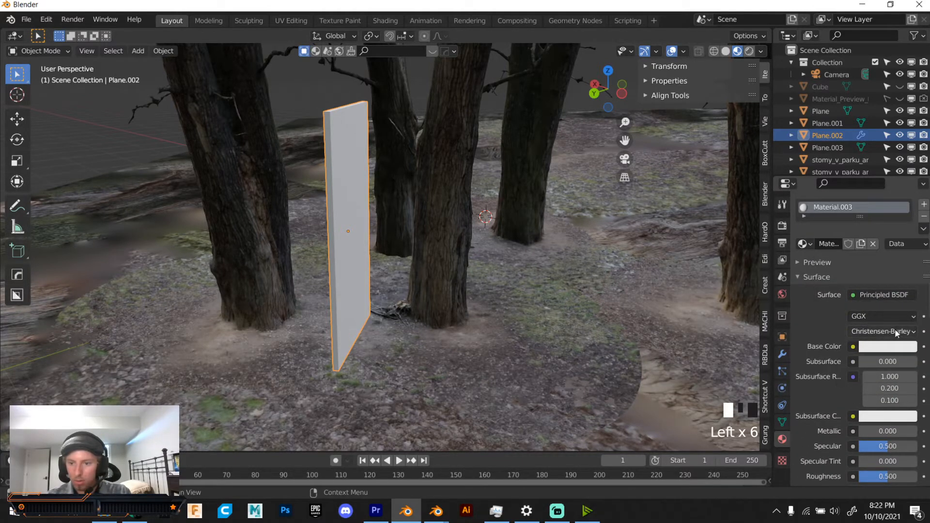
{"action": "scroll", "coordinate": [891, 371], "scroll_direction": "down", "scroll_amount": 1}
{"action": "left_click", "coordinate": [894, 276]}
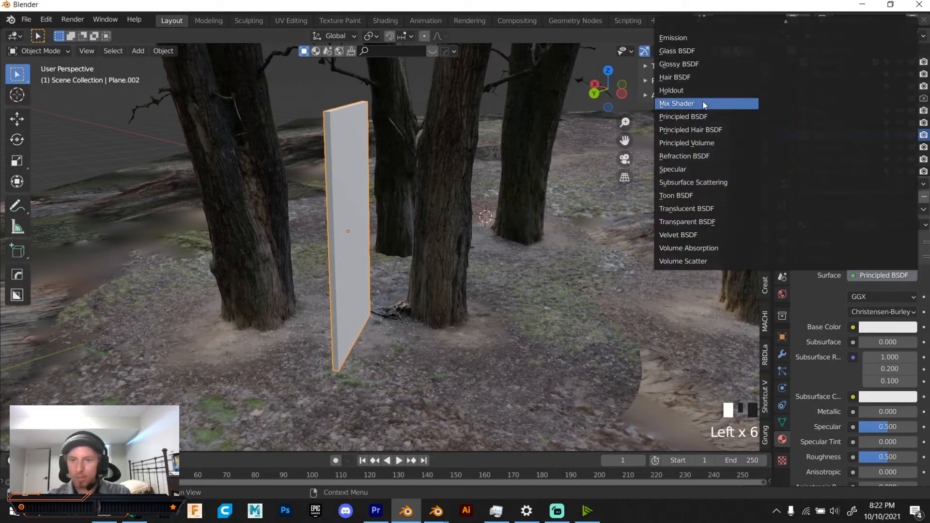
{"action": "left_click", "coordinate": [686, 51]}
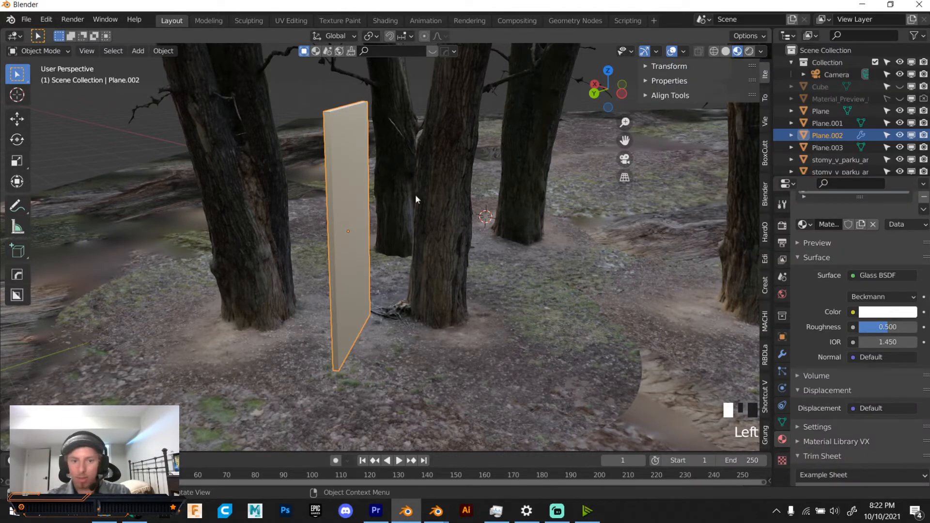
- Lower the roughness of the panel's glass material to about 0.227
{"action": "key", "text": "h"}
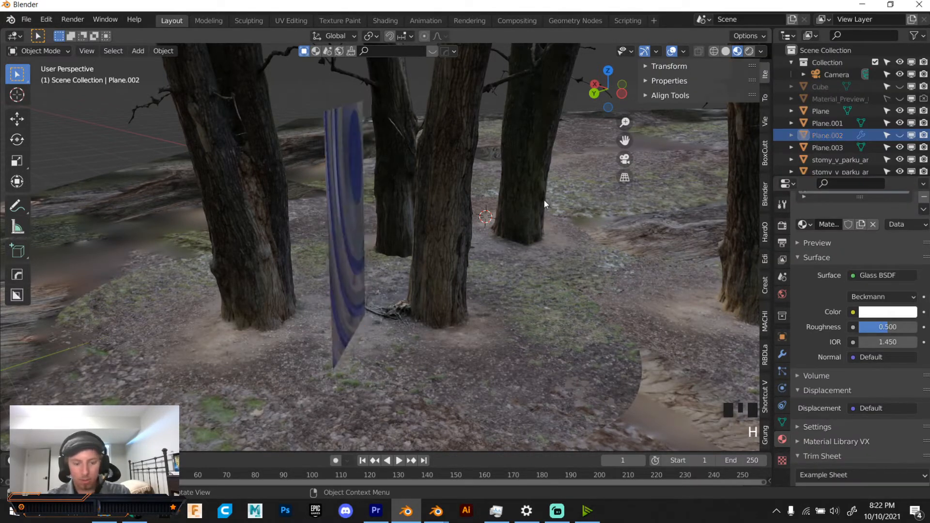
{"action": "key", "text": "ctrl+z"}
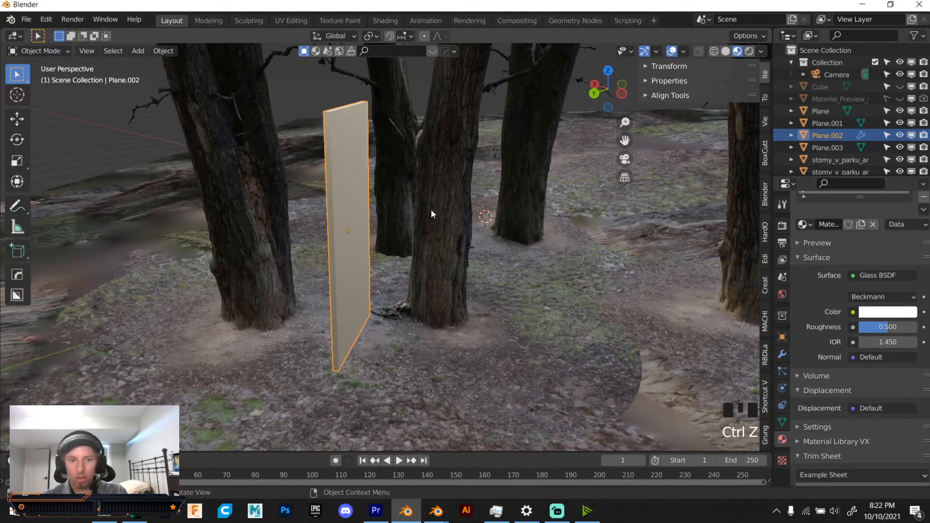
{"action": "middle_click_drag", "start_coordinate": [431, 213], "coordinate": [502, 233]}
{"action": "scroll", "coordinate": [696, 290], "scroll_direction": "up", "scroll_amount": 3}
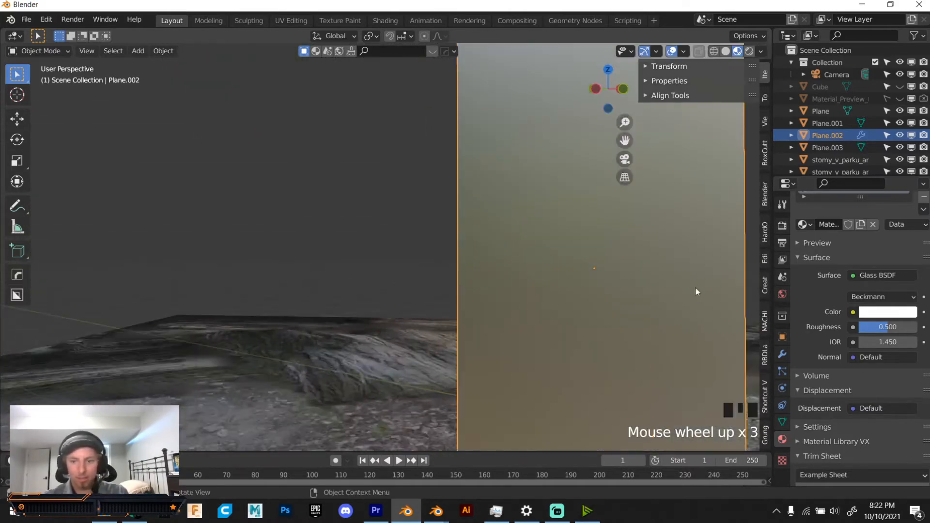
{"action": "left_click_drag", "start_coordinate": [896, 327], "coordinate": [867, 327]}
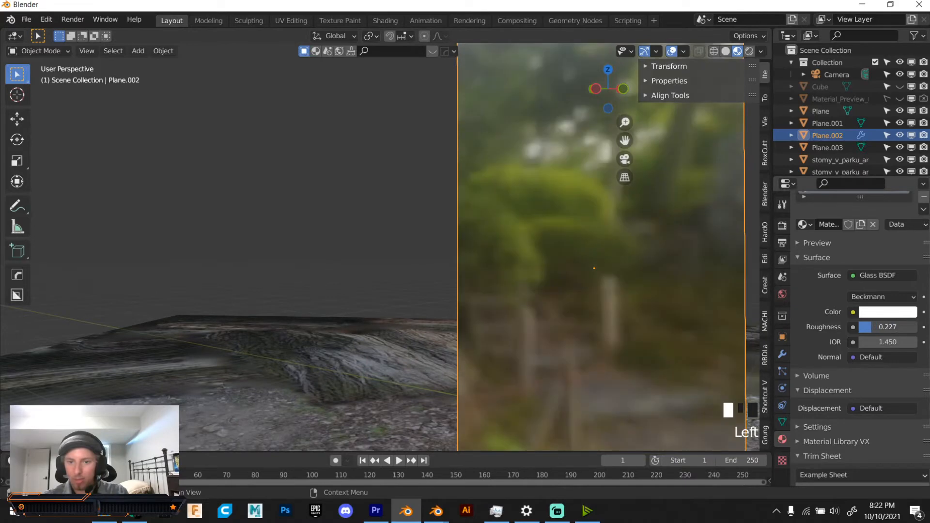
{"action": "middle_click_drag", "start_coordinate": [579, 279], "coordinate": [396, 239]}
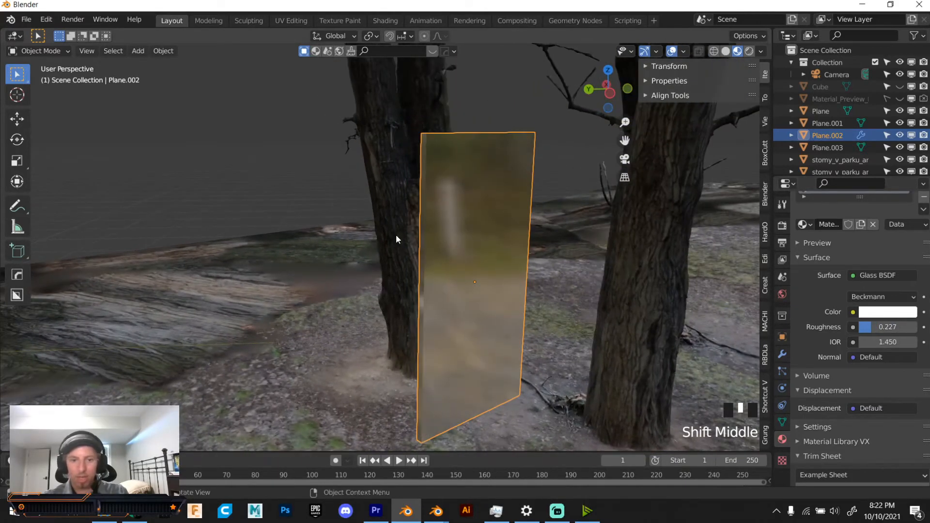
- Copy and paste the glass panel in place, and make the pasted copy the active object with its modifiers shown
{"action": "key", "text": "ctrl+c"}
{"action": "left_click", "coordinate": [497, 177]}
{"action": "key", "text": "ctrl+v"}
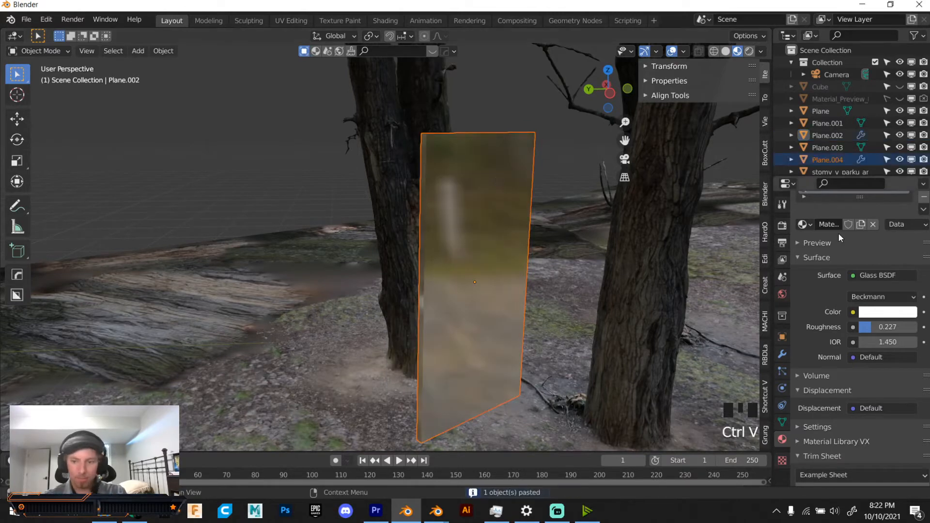
{"action": "scroll", "coordinate": [814, 216], "scroll_direction": "up", "scroll_amount": 2}
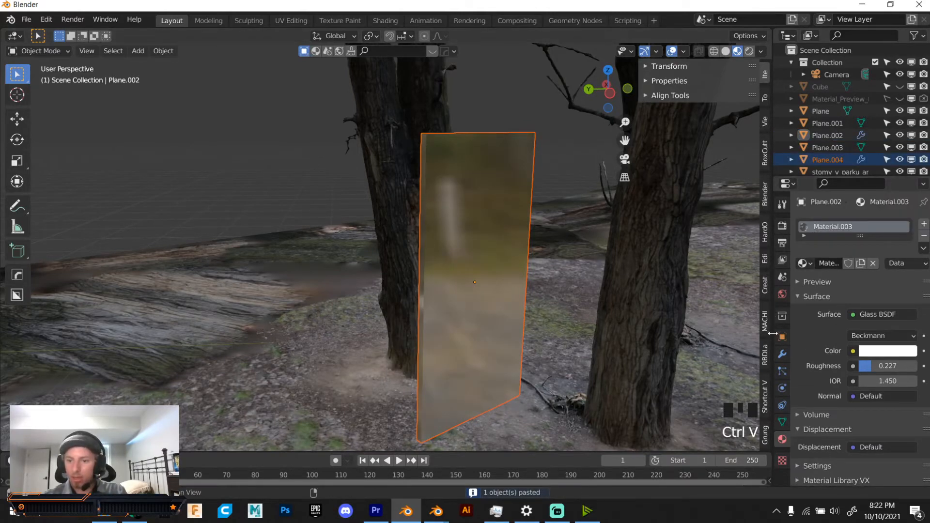
{"action": "left_click", "coordinate": [782, 354]}
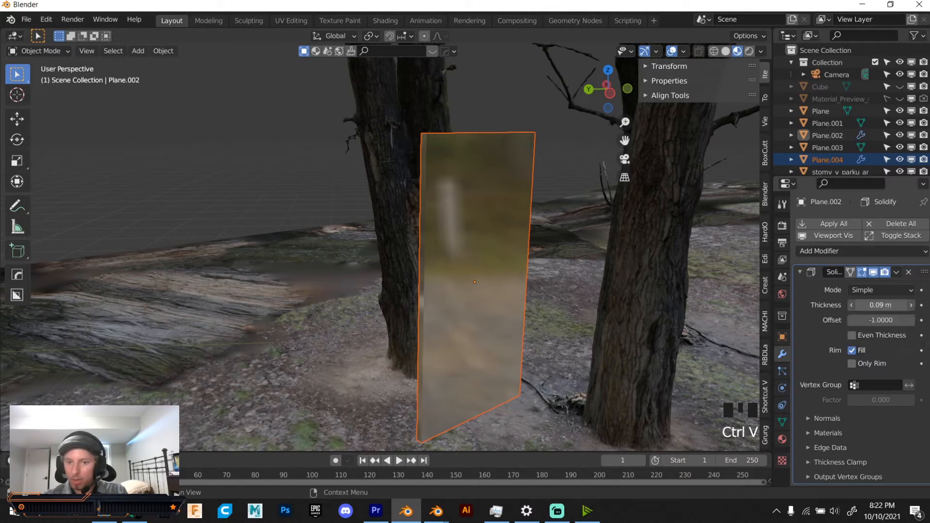
{"action": "left_click", "coordinate": [487, 259]}
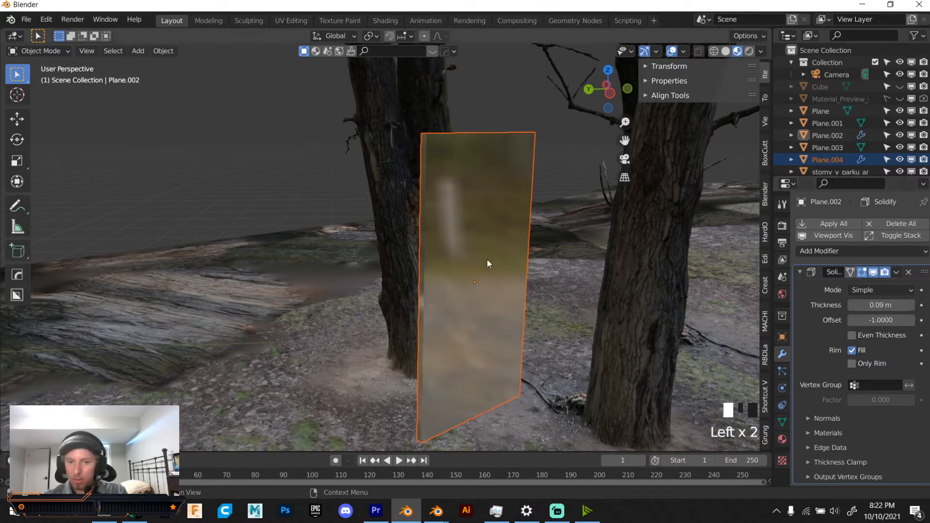
{"action": "left_click", "coordinate": [516, 226]}
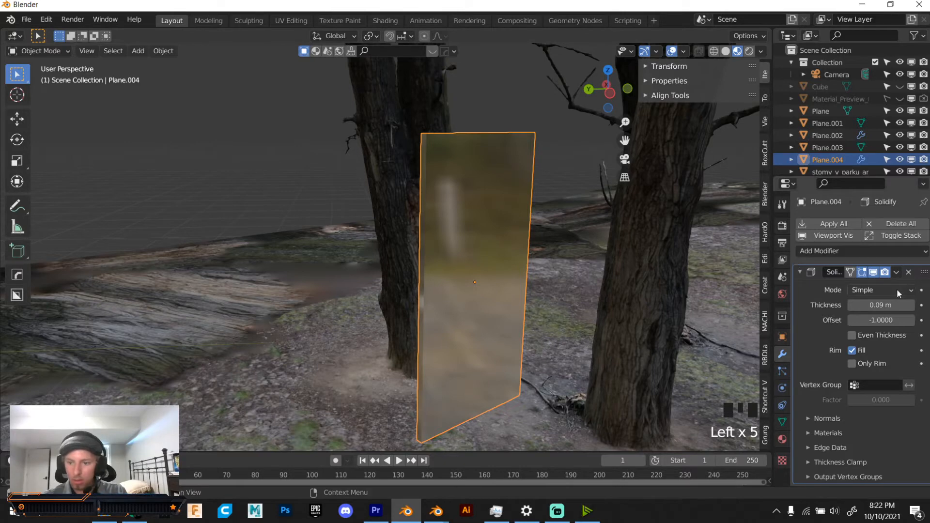
- Set the copied panel's Solidify thickness to 0.16 m and add a Wireframe modifier to it
{"action": "left_click_drag", "start_coordinate": [880, 305], "coordinate": [896, 304]}
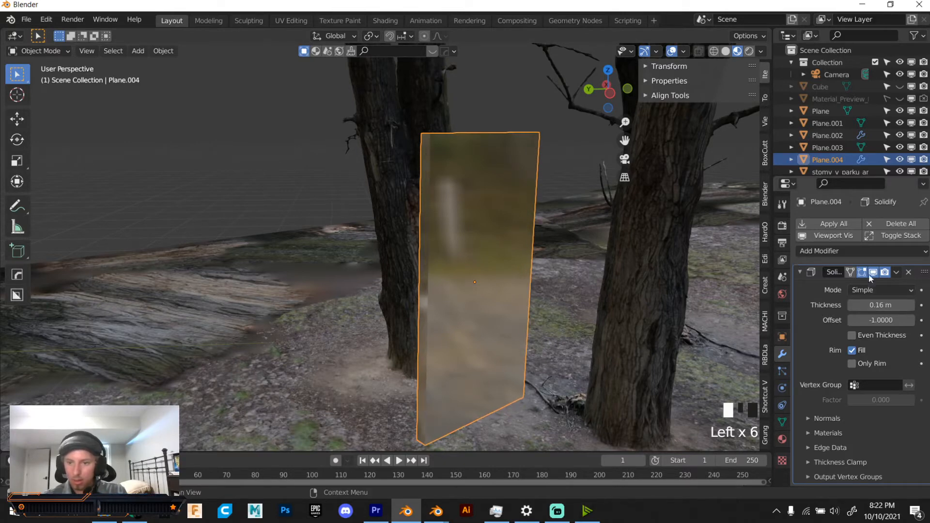
{"action": "left_click", "coordinate": [863, 251]}
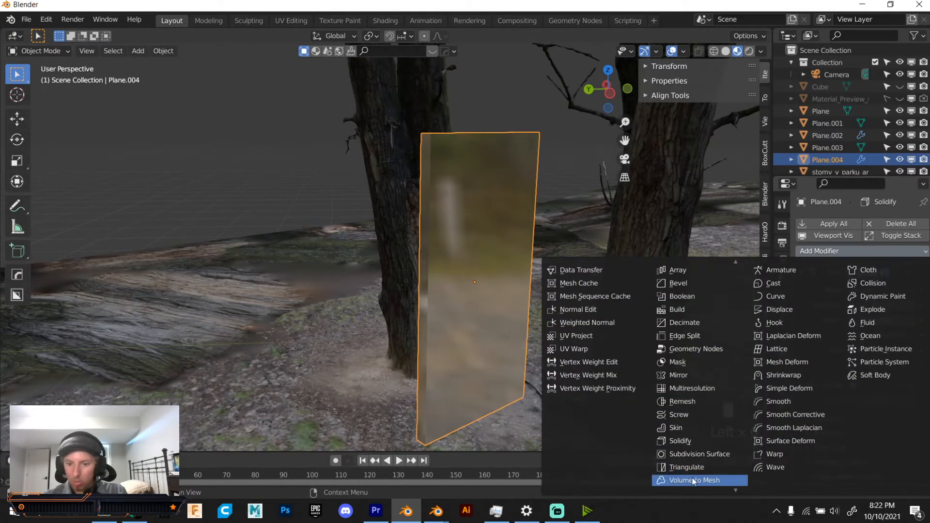
{"action": "scroll", "coordinate": [694, 484], "scroll_direction": "down", "scroll_amount": 3}
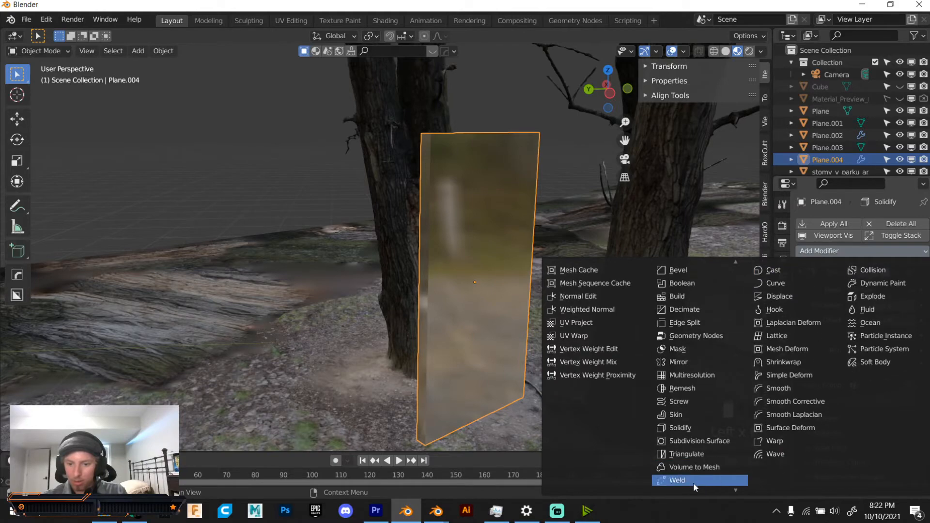
{"action": "scroll", "coordinate": [693, 483], "scroll_direction": "down", "scroll_amount": 1}
{"action": "left_click", "coordinate": [693, 483]}
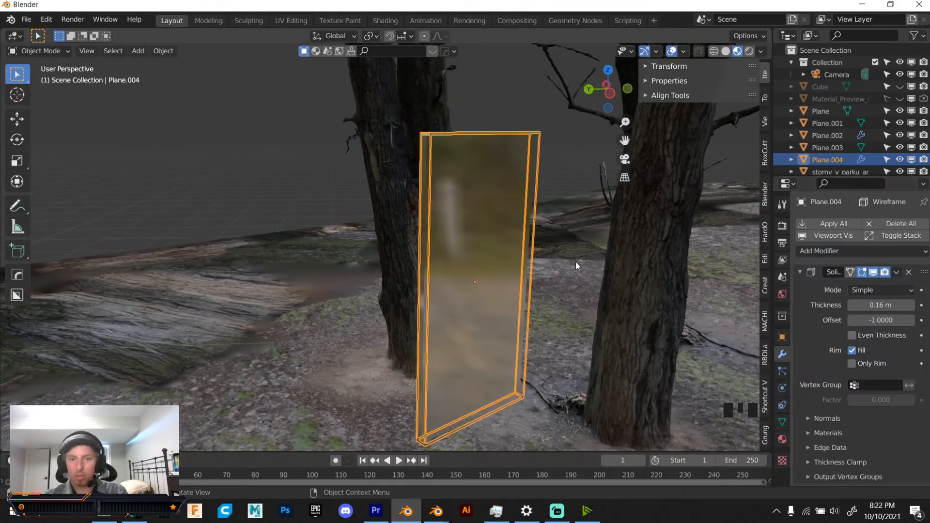
- Set the copy's Solidify thickness to 0.1 m and its Wireframe thickness to about 0.044 m
{"action": "scroll", "coordinate": [501, 186], "scroll_direction": "up", "scroll_amount": 2}
{"action": "middle_click_drag", "start_coordinate": [502, 186], "coordinate": [475, 245]}
{"action": "scroll", "coordinate": [550, 194], "scroll_direction": "up", "scroll_amount": 2}
{"action": "scroll", "coordinate": [683, 241], "scroll_direction": "up", "scroll_amount": 2, "text": "shift"}
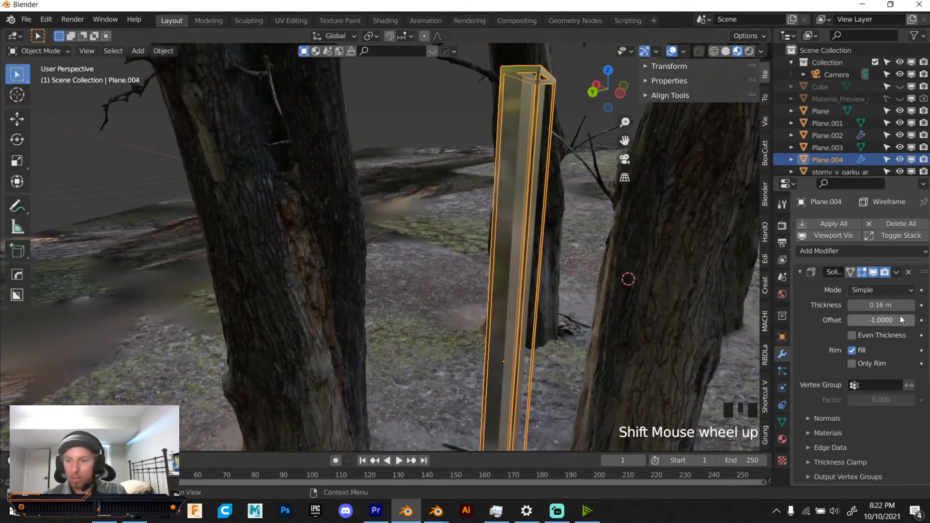
{"action": "left_click_drag", "start_coordinate": [891, 305], "coordinate": [881, 305]}
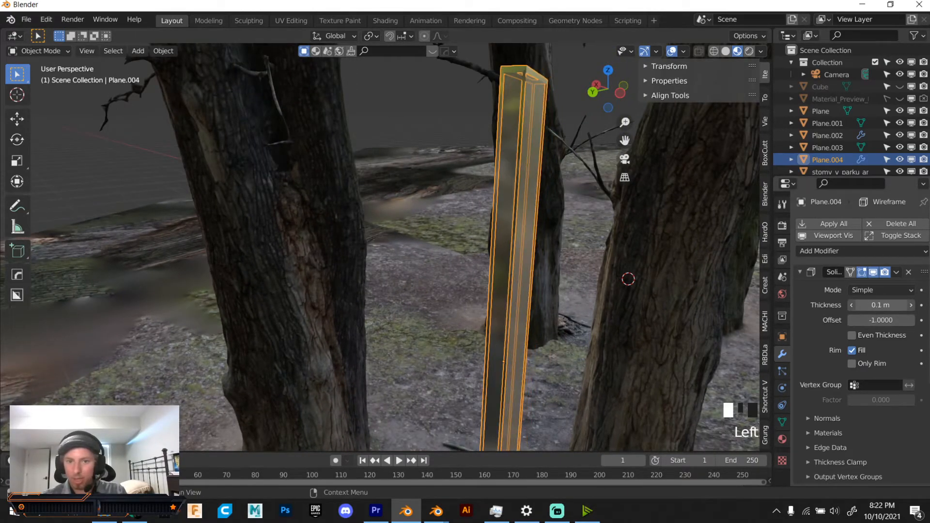
{"action": "scroll", "coordinate": [876, 350], "scroll_direction": "down", "scroll_amount": 6}
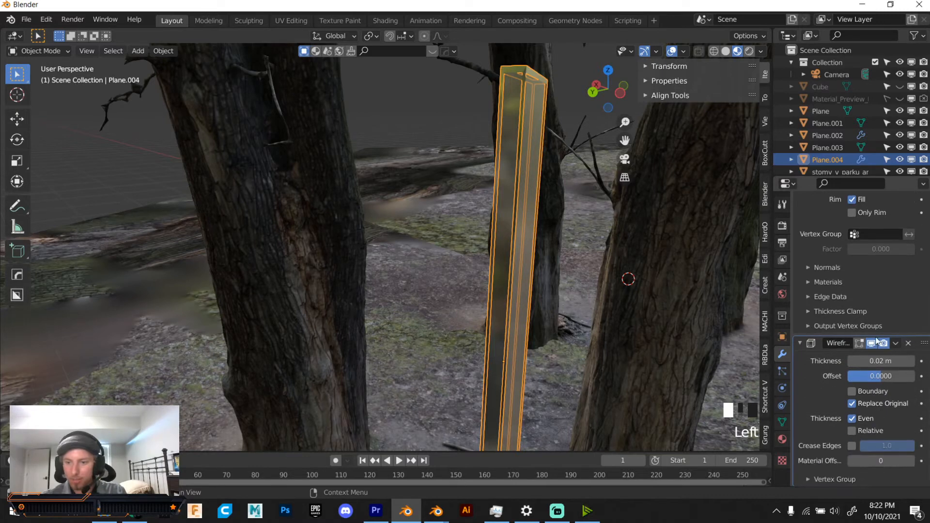
{"action": "left_click_drag", "start_coordinate": [879, 361], "coordinate": [884, 361]}
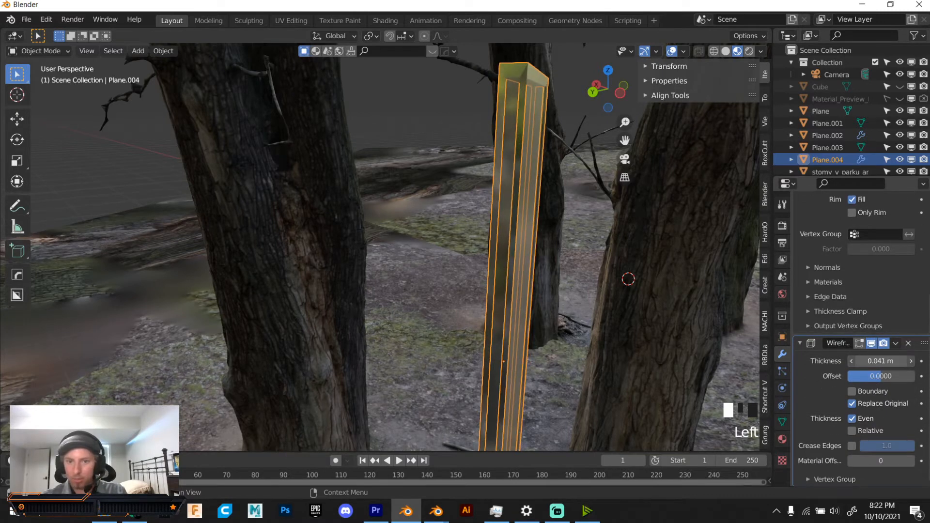
{"action": "scroll", "coordinate": [866, 361], "scroll_direction": "up", "scroll_amount": 6}
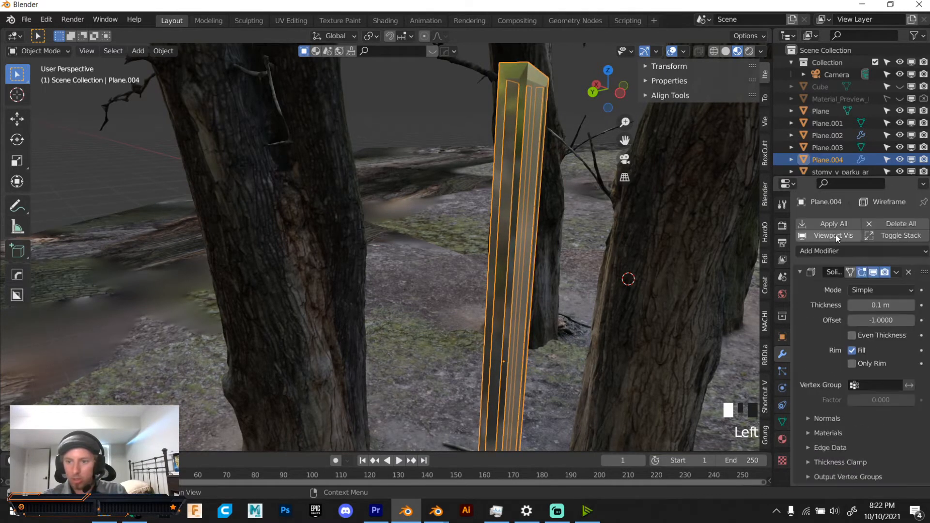
- Add a Bevel modifier to the wireframe copy and set it to 3 segments
{"action": "left_click", "coordinate": [837, 251]}
{"action": "left_click", "coordinate": [699, 299]}
{"action": "scroll", "coordinate": [925, 372], "scroll_direction": "down", "scroll_amount": 5}
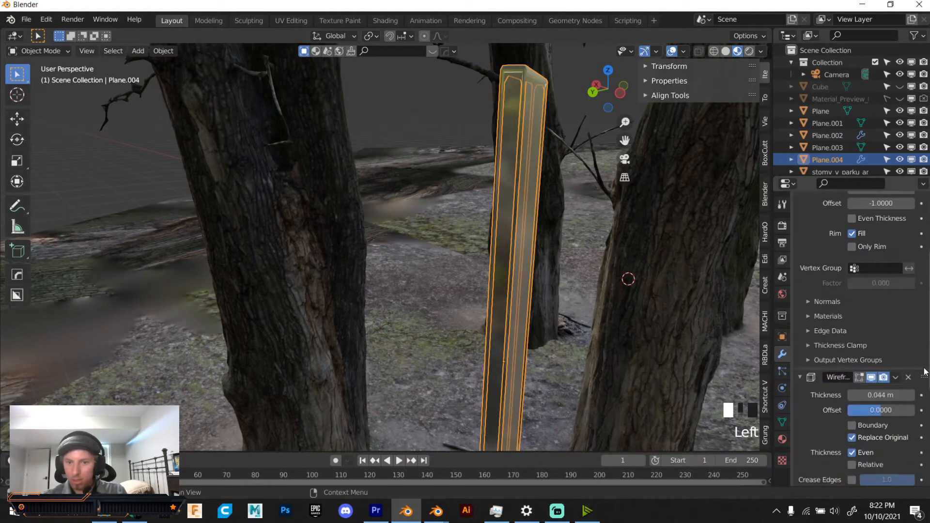
{"action": "scroll", "coordinate": [925, 372], "scroll_direction": "down", "scroll_amount": 5}
{"action": "mouse_move", "coordinate": [871, 396]}
{"action": "left_mouse_down"}
{"action": "mouse_move", "coordinate": [891, 396]}
{"action": "mouse_move", "coordinate": [881, 397]}
{"action": "left_mouse_up"}
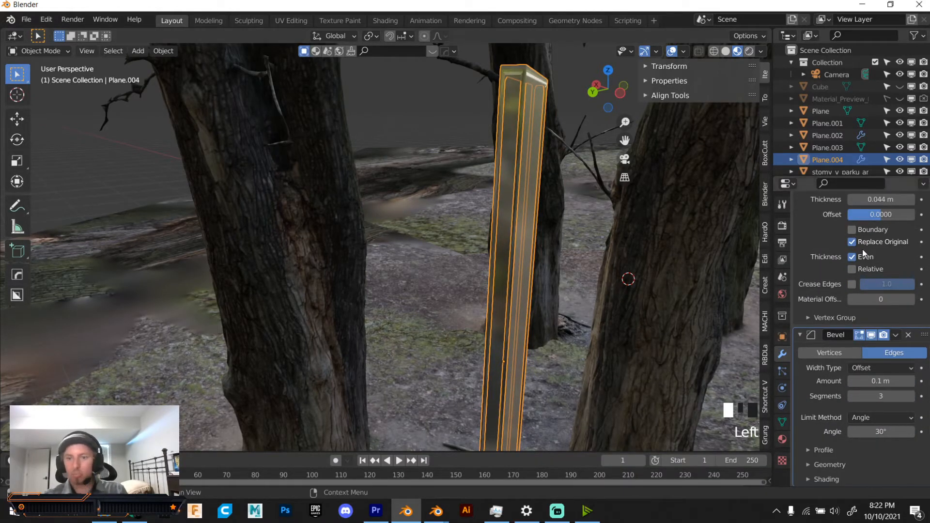
{"action": "scroll", "coordinate": [867, 248], "scroll_direction": "up", "scroll_amount": 10}
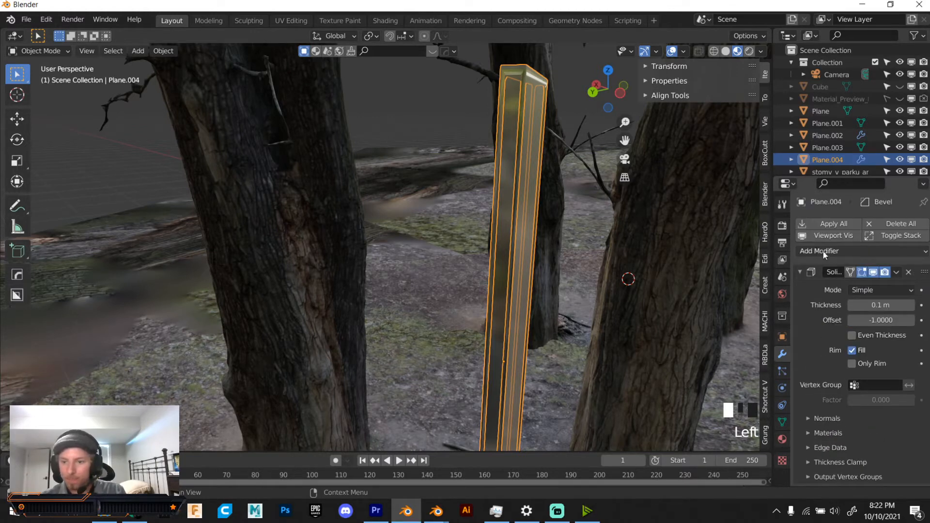
{"action": "left_click", "coordinate": [847, 254]}
{"action": "left_click", "coordinate": [833, 251]}
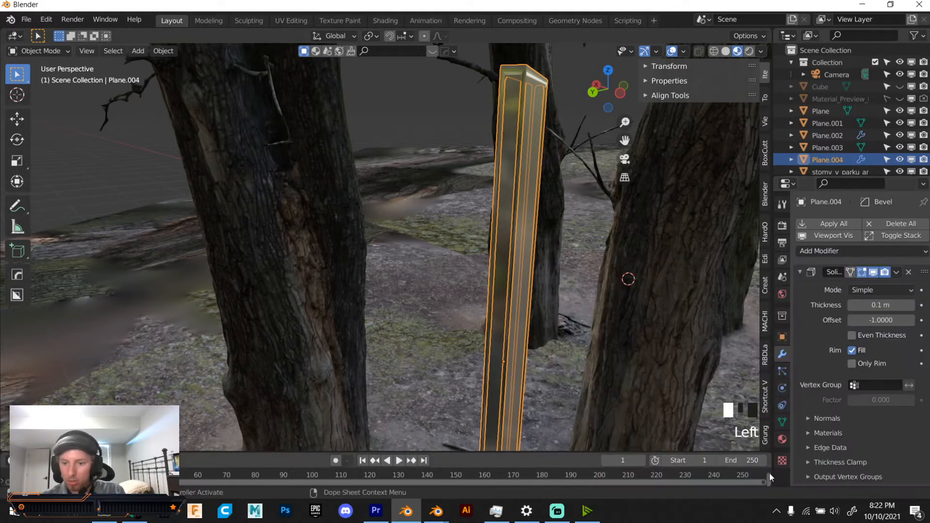
- Replace the wireframe copy's glass material with a new material that uses an Emission surface
{"action": "left_click", "coordinate": [782, 439]}
{"action": "double_click", "coordinate": [873, 263]}
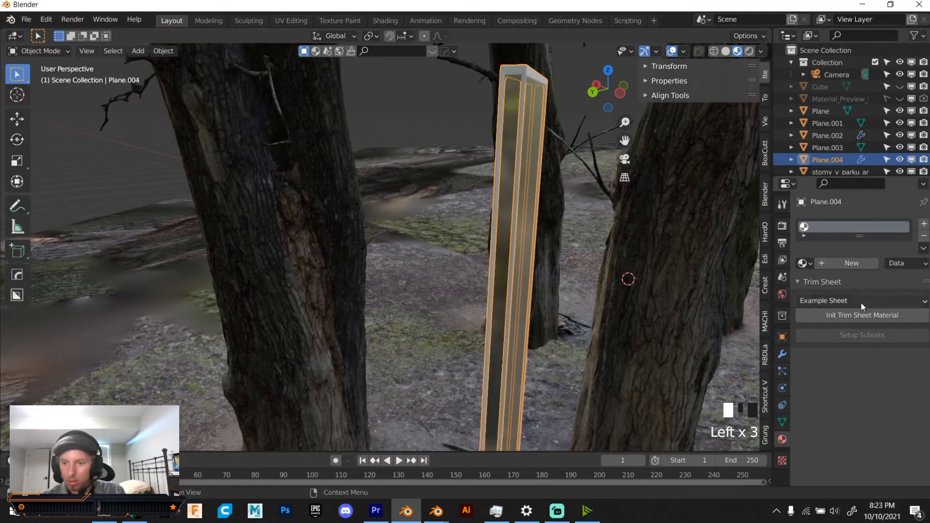
{"action": "left_click", "coordinate": [866, 263]}
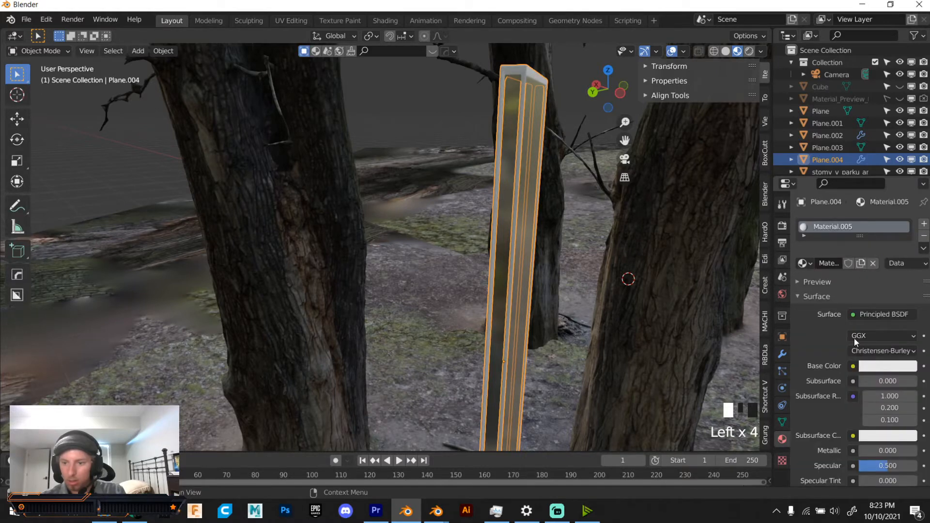
{"action": "left_click", "coordinate": [878, 314]}
{"action": "left_click", "coordinate": [673, 77]}
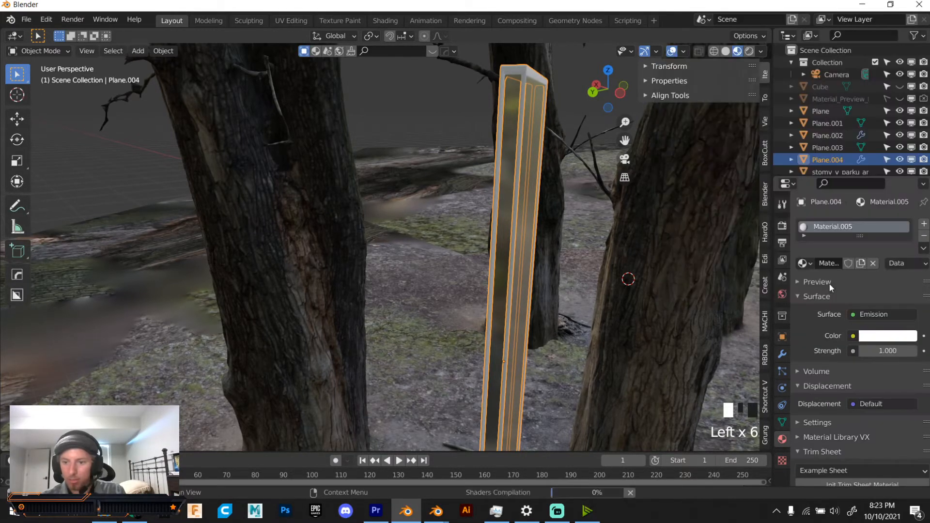
- Set the wireframe frame's Emission strength to 5.6 and its color to light blue
{"action": "scroll", "coordinate": [829, 284], "scroll_direction": "down", "scroll_amount": 5}
{"action": "left_click_drag", "start_coordinate": [888, 278], "coordinate": [910, 277]}
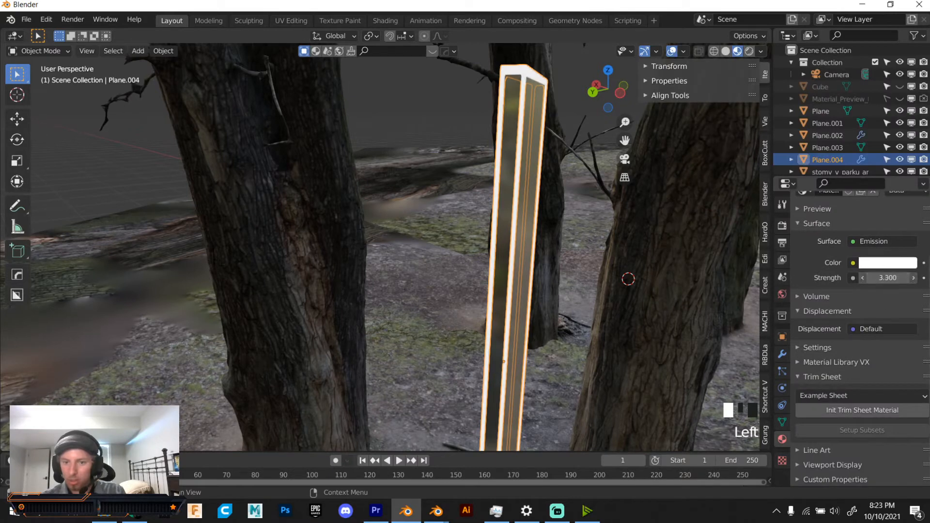
{"action": "left_click", "coordinate": [883, 263]}
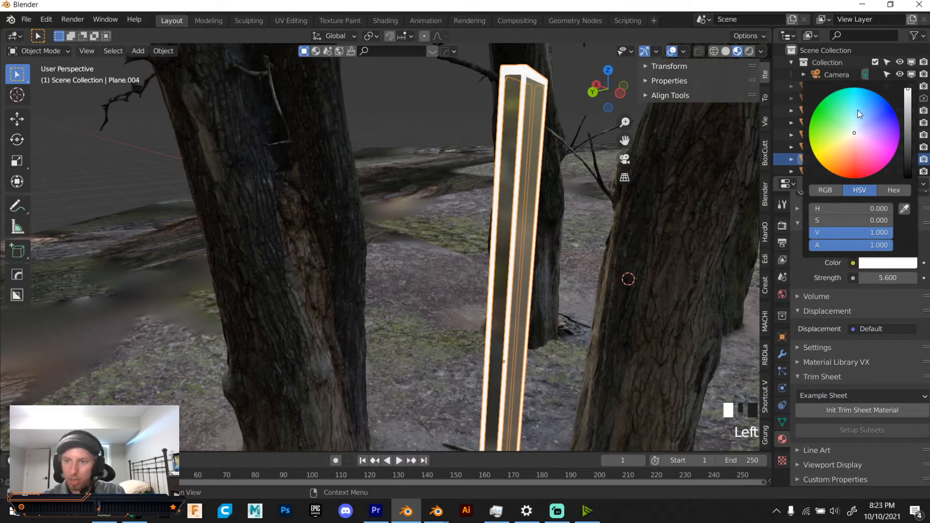
{"action": "left_click", "coordinate": [857, 111]}
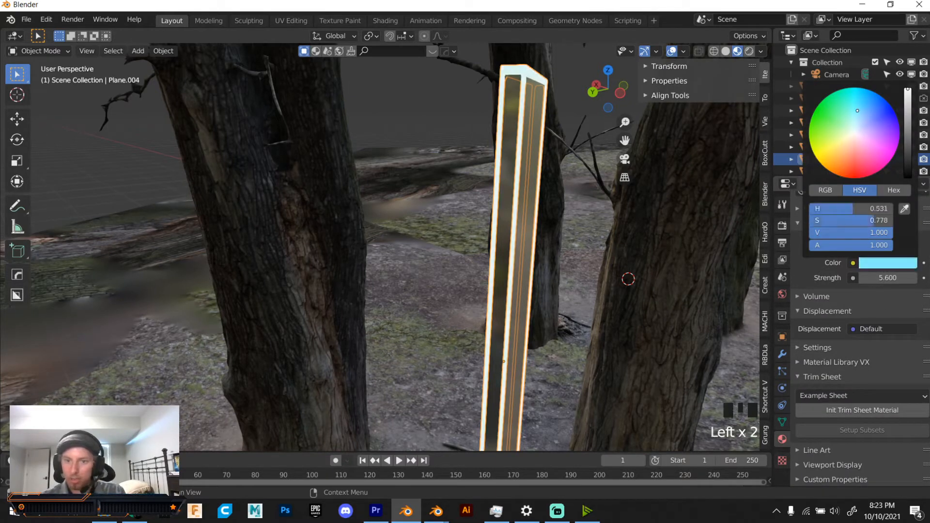
{"action": "left_click", "coordinate": [890, 270]}
{"action": "left_click", "coordinate": [870, 119]}
{"action": "scroll", "coordinate": [669, 179], "scroll_direction": "down", "scroll_amount": 2}
{"action": "middle_click_drag", "start_coordinate": [669, 179], "coordinate": [583, 190]}
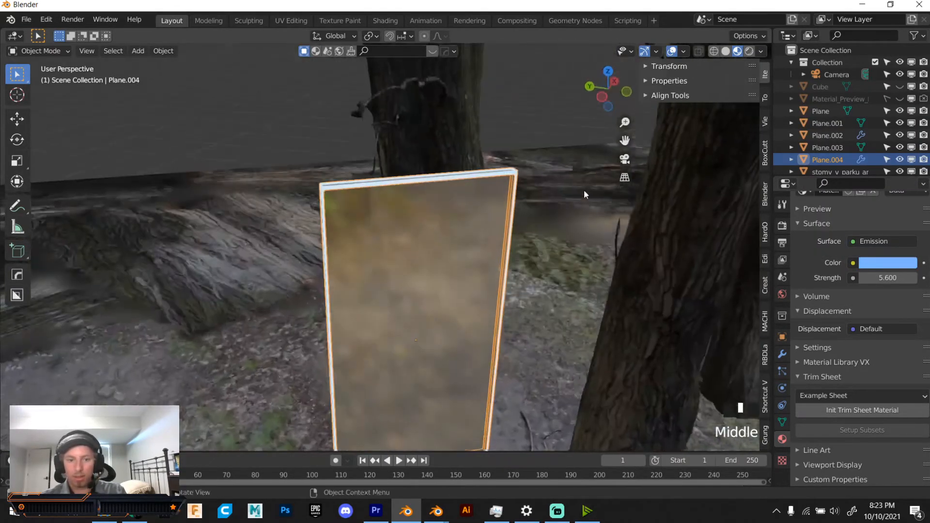
{"action": "scroll", "coordinate": [488, 228], "scroll_direction": "up", "scroll_amount": 2}
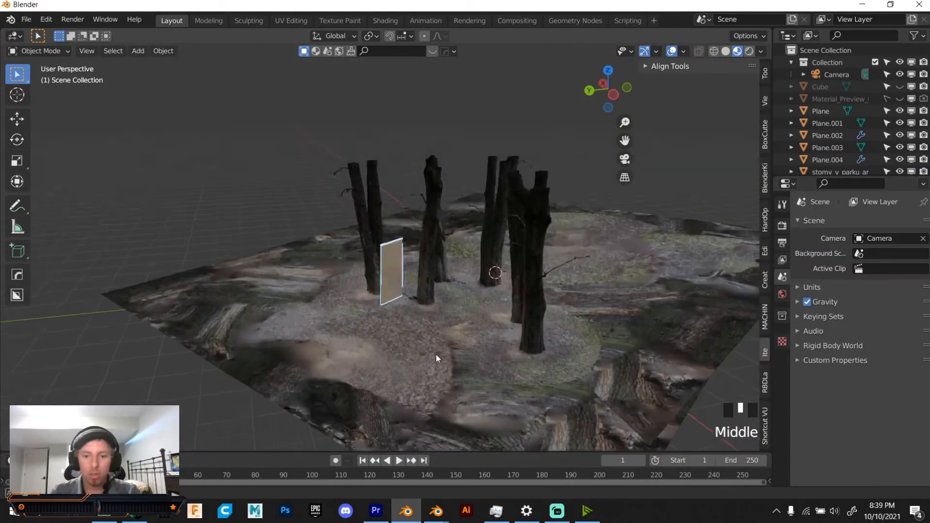
- Show the hidden Cube and preview the foggy scene through the camera with rendered shading
{"action": "middle_click_drag", "start_coordinate": [435, 354], "coordinate": [357, 332]}
{"action": "scroll", "coordinate": [452, 328], "scroll_direction": "up", "scroll_amount": 1}
{"action": "scroll", "coordinate": [455, 316], "scroll_direction": "down", "scroll_amount": 3}
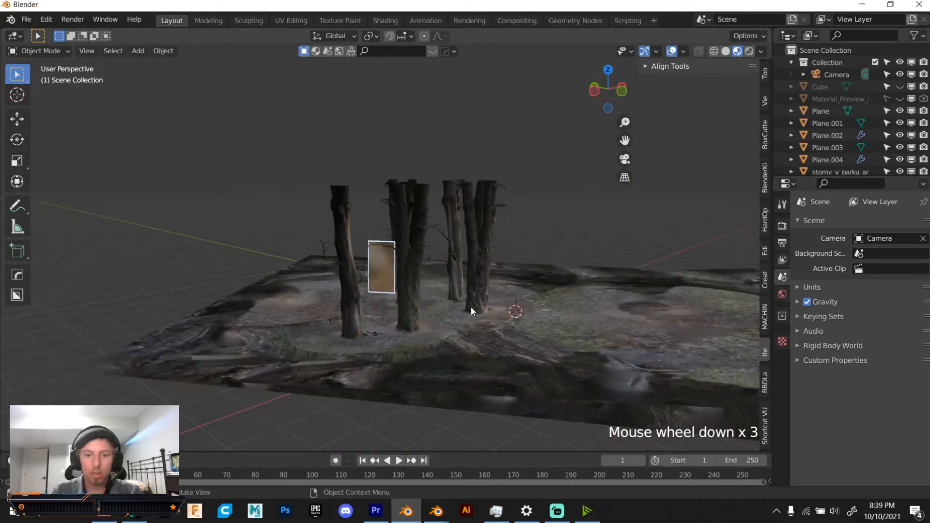
{"action": "left_click", "coordinate": [900, 86]}
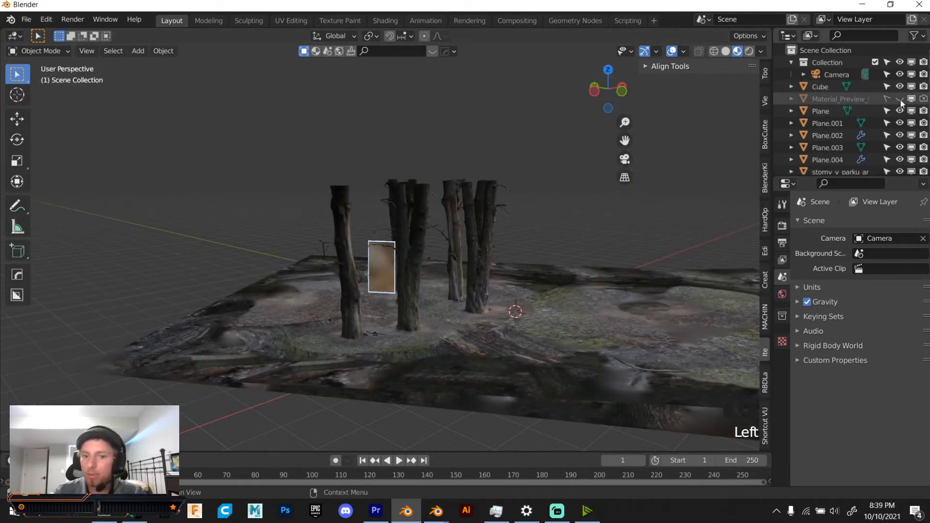
{"action": "scroll", "coordinate": [624, 156], "scroll_direction": "up", "scroll_amount": 1}
{"action": "left_click", "coordinate": [625, 160]}
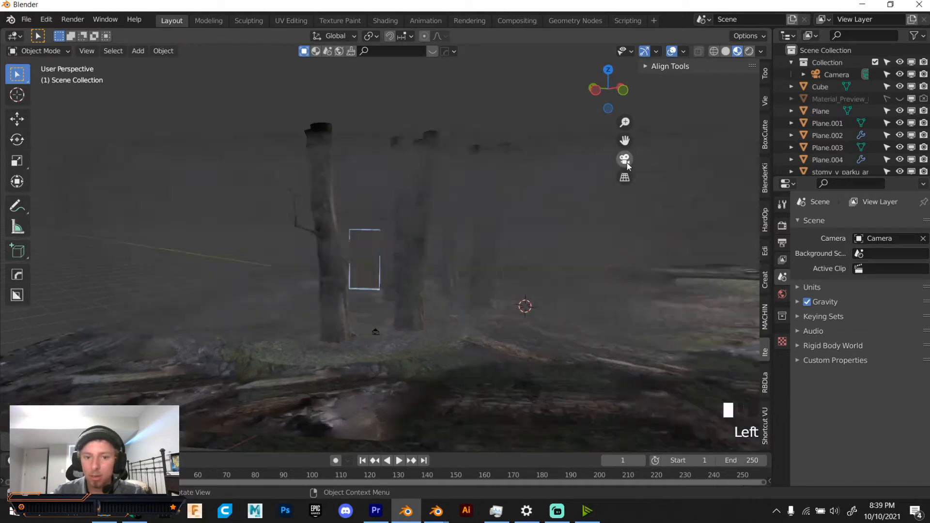
{"action": "scroll", "coordinate": [466, 240], "scroll_direction": "up", "scroll_amount": 8}
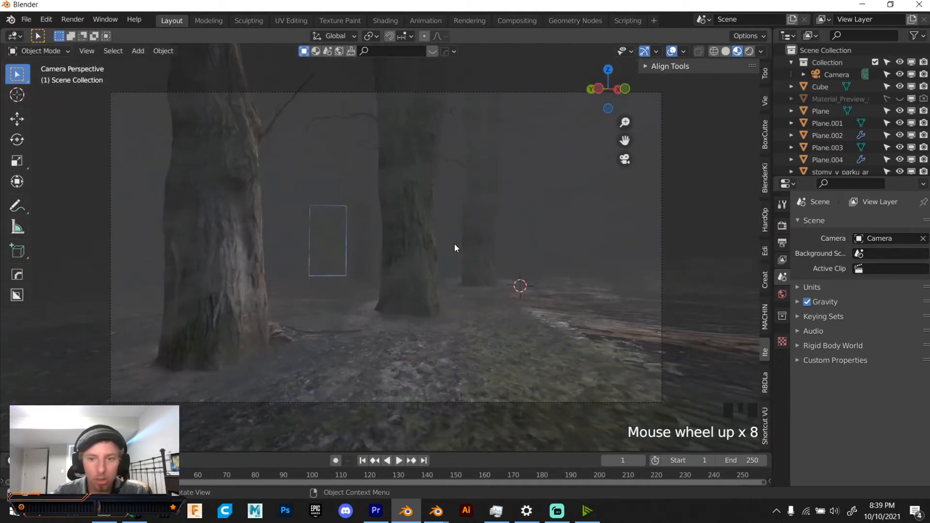
{"action": "left_click", "coordinate": [748, 52]}
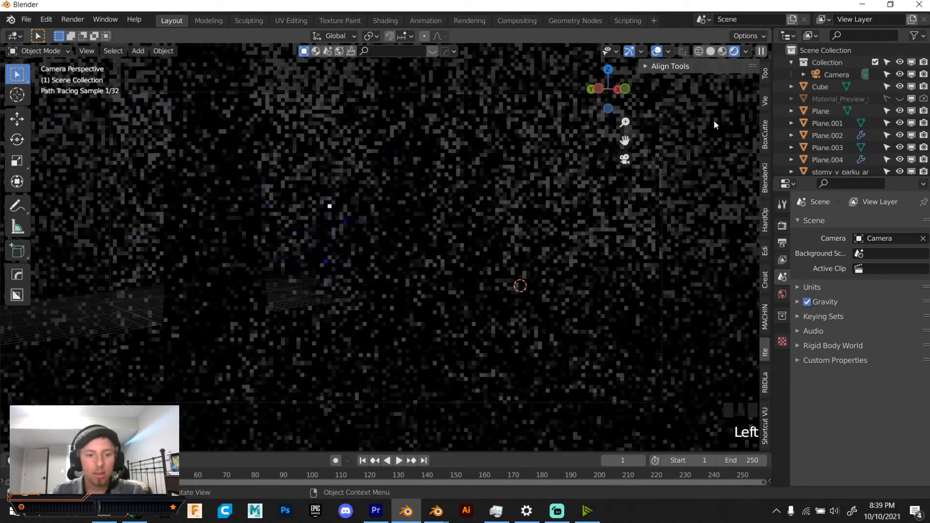
{"action": "scroll", "coordinate": [426, 243], "scroll_direction": "up", "scroll_amount": 1}
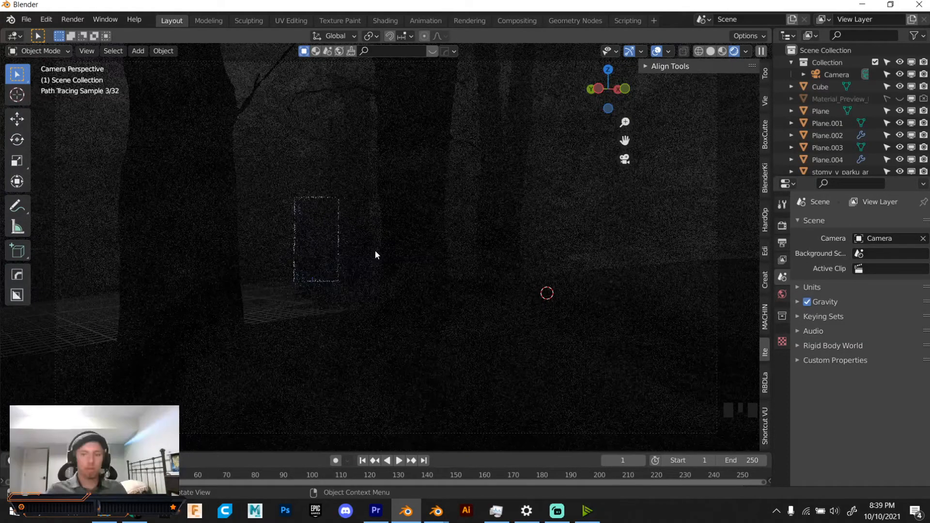
- Select the wireframe frame and raise its Emission strength to 541.8
{"action": "left_click", "coordinate": [309, 196]}
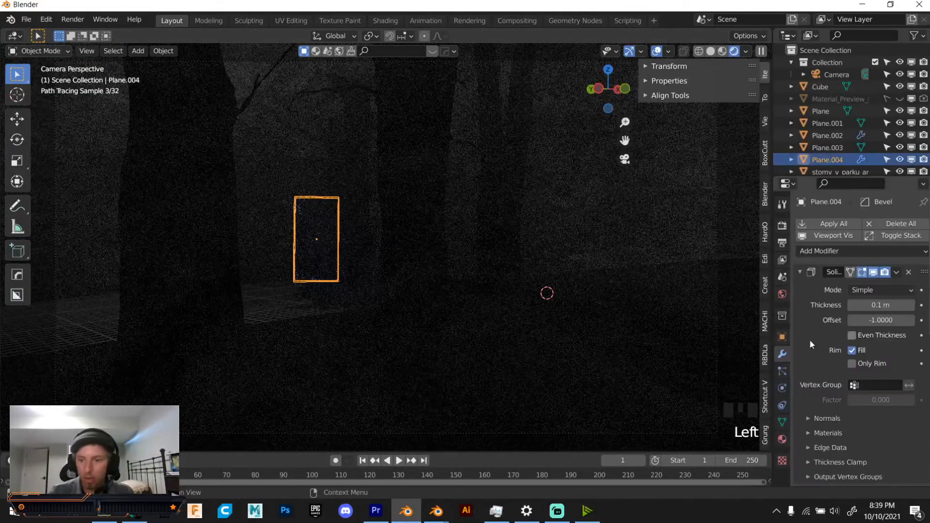
{"action": "left_click", "coordinate": [782, 439]}
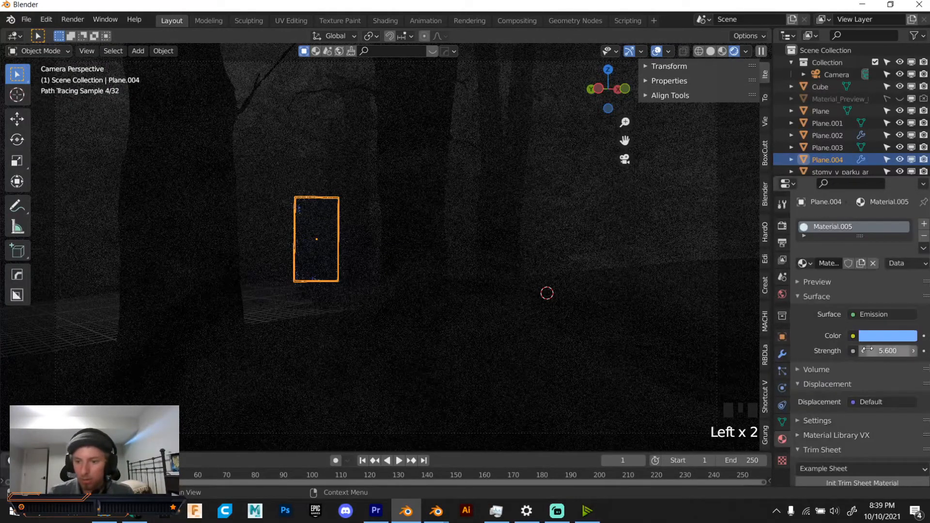
{"action": "left_click_drag", "start_coordinate": [872, 350], "coordinate": [869, 351]}
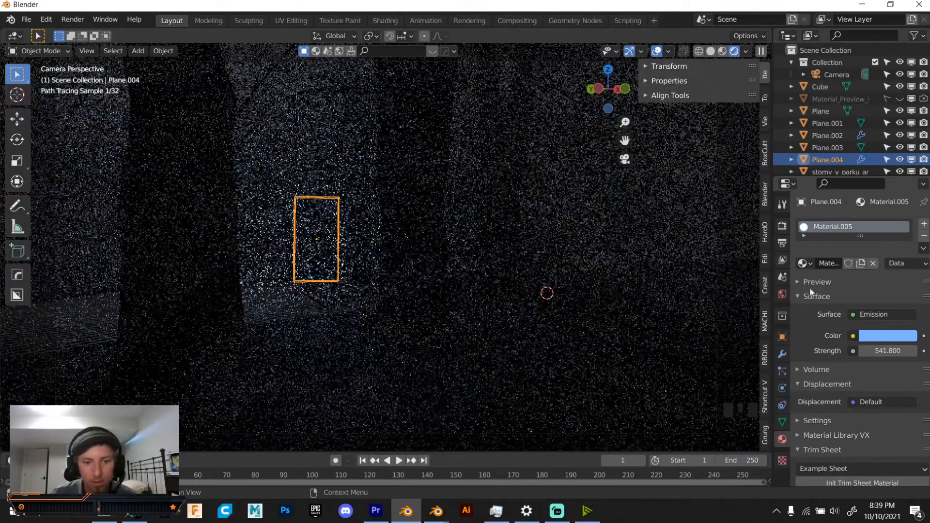
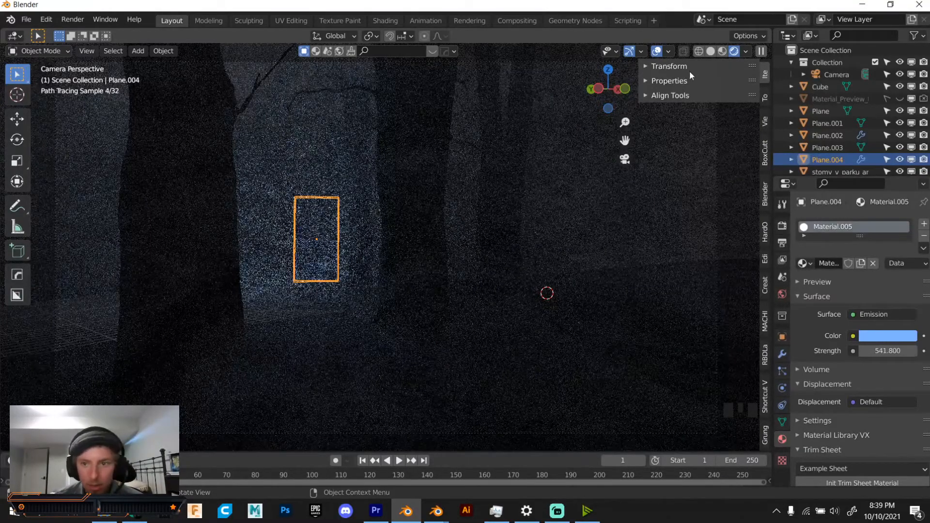
- Return to material preview shading, select the glass pane and hide the fog Cube
{"action": "left_click", "coordinate": [722, 51]}
{"action": "middle_click_drag", "start_coordinate": [325, 192], "coordinate": [376, 234]}
{"action": "scroll", "coordinate": [322, 231], "scroll_direction": "up", "scroll_amount": 2}
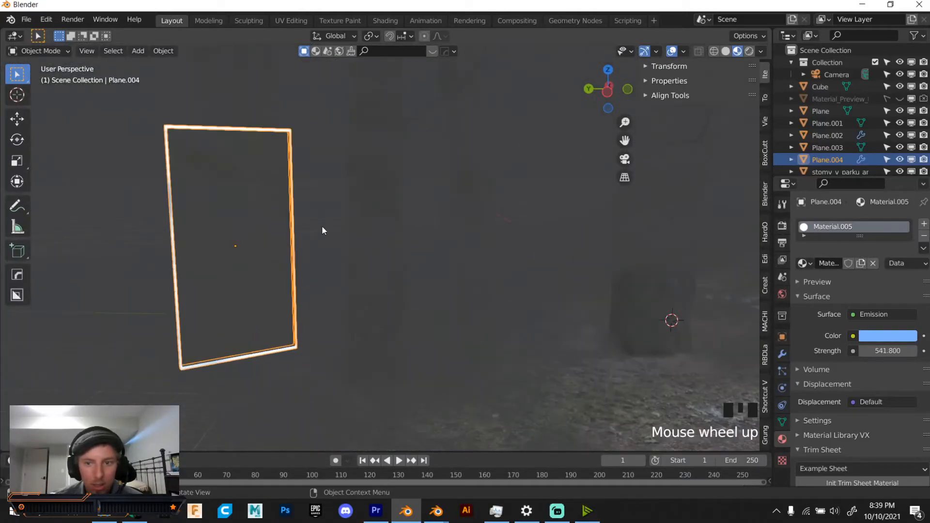
{"action": "left_click", "coordinate": [265, 192]}
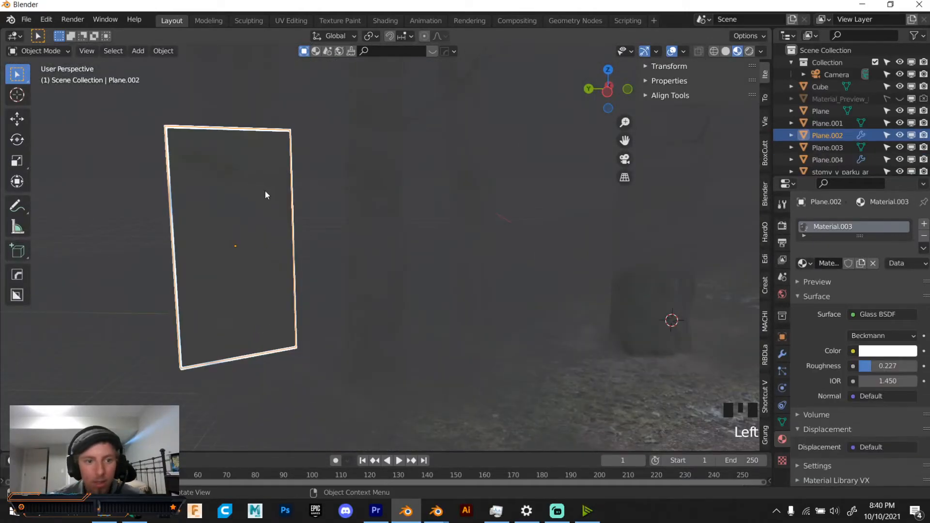
{"action": "middle_click_drag", "start_coordinate": [266, 192], "coordinate": [299, 205]}
{"action": "scroll", "coordinate": [299, 206], "scroll_direction": "down", "scroll_amount": 2}
{"action": "left_click", "coordinate": [761, 52]}
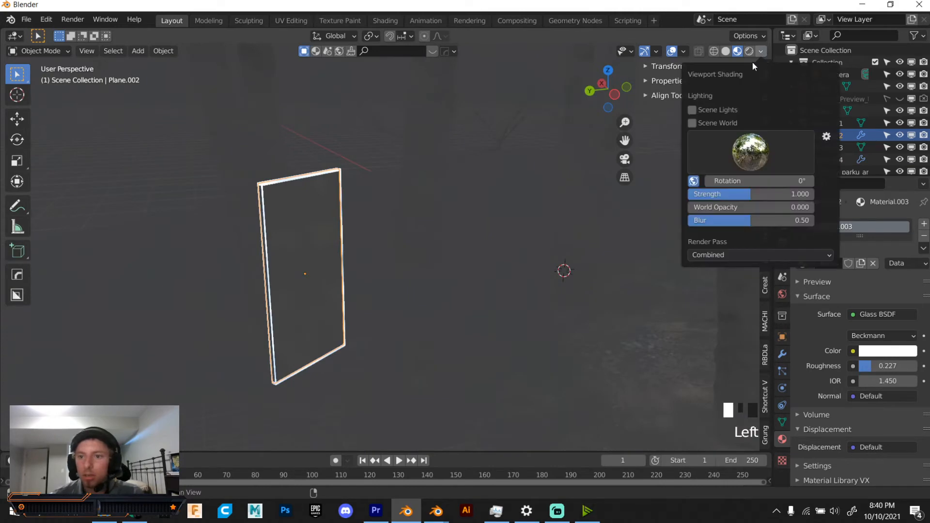
{"action": "left_click", "coordinate": [899, 86]}
{"action": "scroll", "coordinate": [271, 182], "scroll_direction": "up", "scroll_amount": 1}
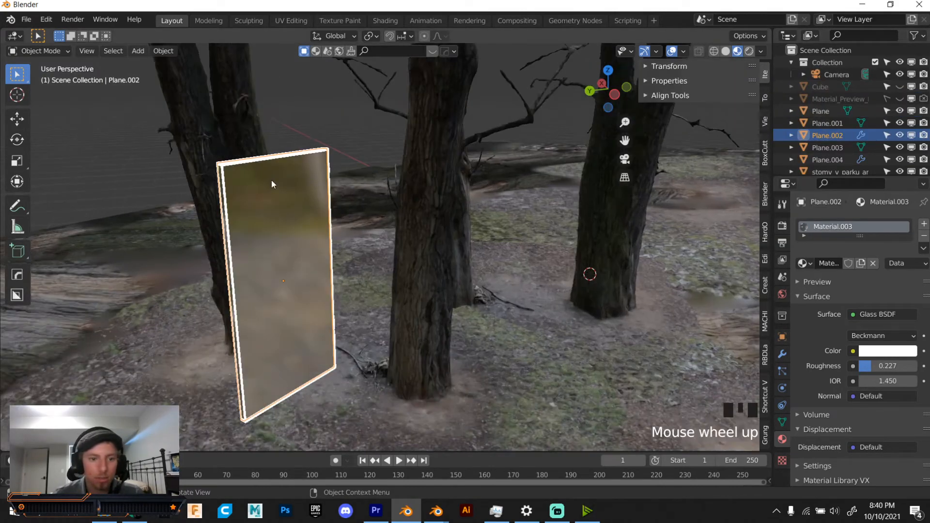
- Select the blue wave-textured plane (Plane.003) on the side of the glass pane
{"action": "middle_click_drag", "start_coordinate": [271, 181], "coordinate": [360, 191]}
{"action": "scroll", "coordinate": [310, 193], "scroll_direction": "up", "scroll_amount": 2}
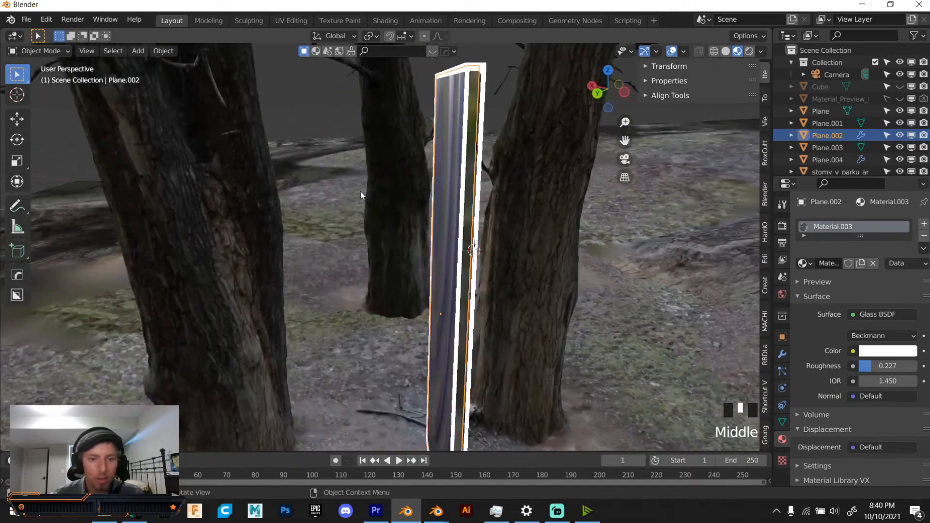
{"action": "left_click", "coordinate": [445, 159]}
{"action": "middle_click_drag", "start_coordinate": [445, 159], "coordinate": [445, 167]}
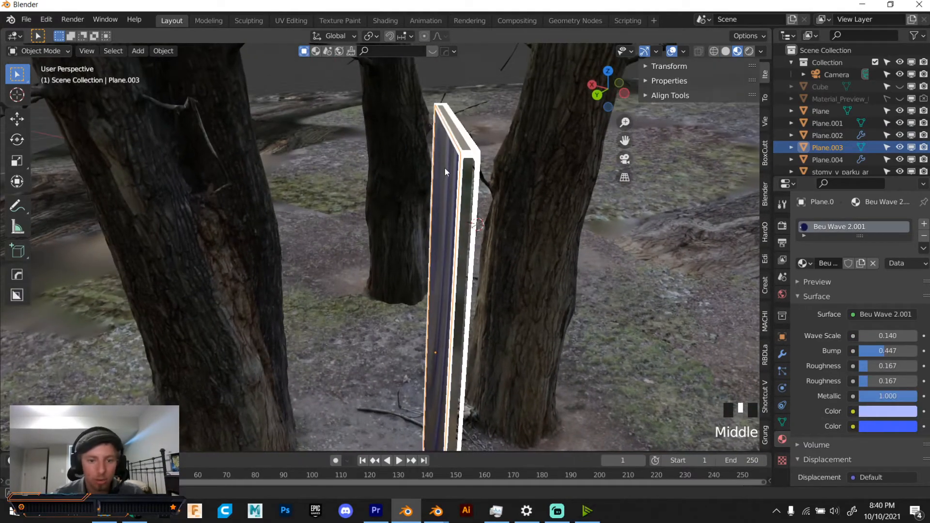
{"action": "scroll", "coordinate": [445, 168], "scroll_direction": "up", "scroll_amount": 2}
{"action": "scroll", "coordinate": [445, 171], "scroll_direction": "down", "scroll_amount": 1}
{"action": "key", "text": "g"}
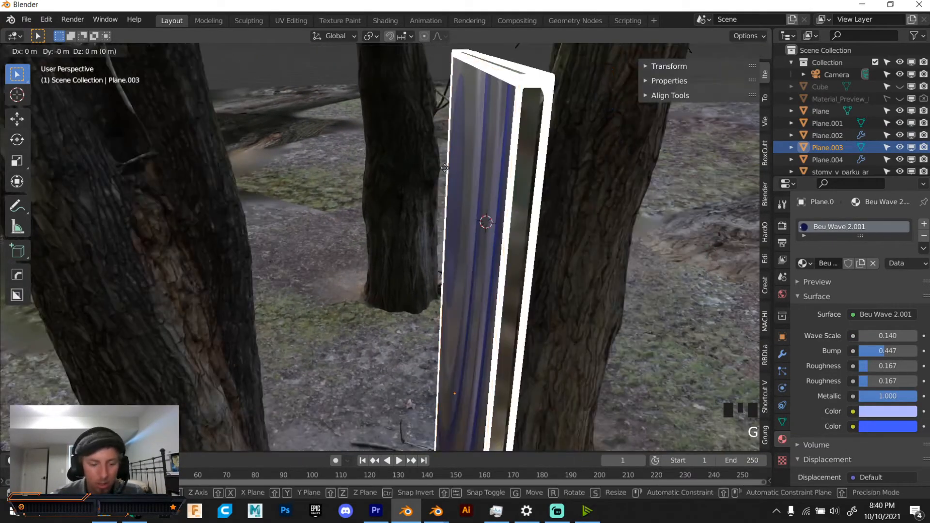
{"action": "key", "text": "x"}
{"action": "key", "text": "x"}
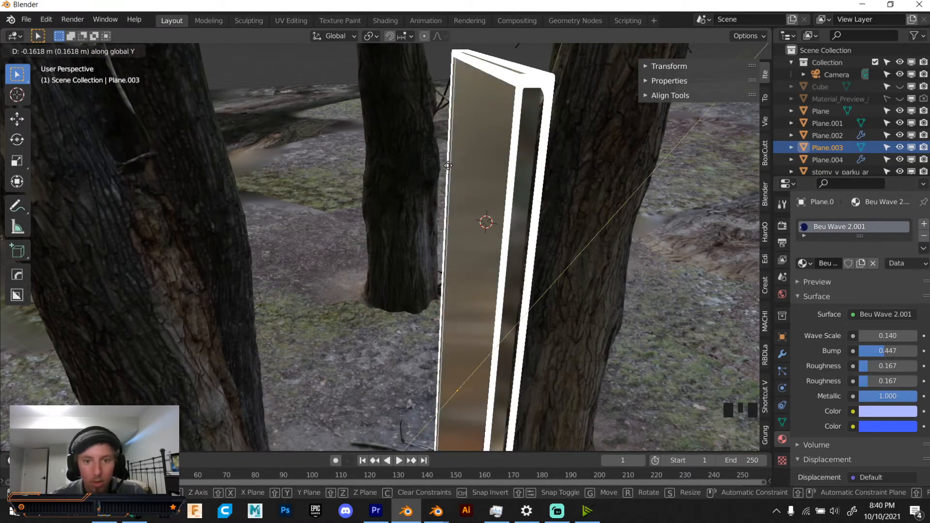
{"action": "key", "text": "y"}
{"action": "key", "text": "y"}
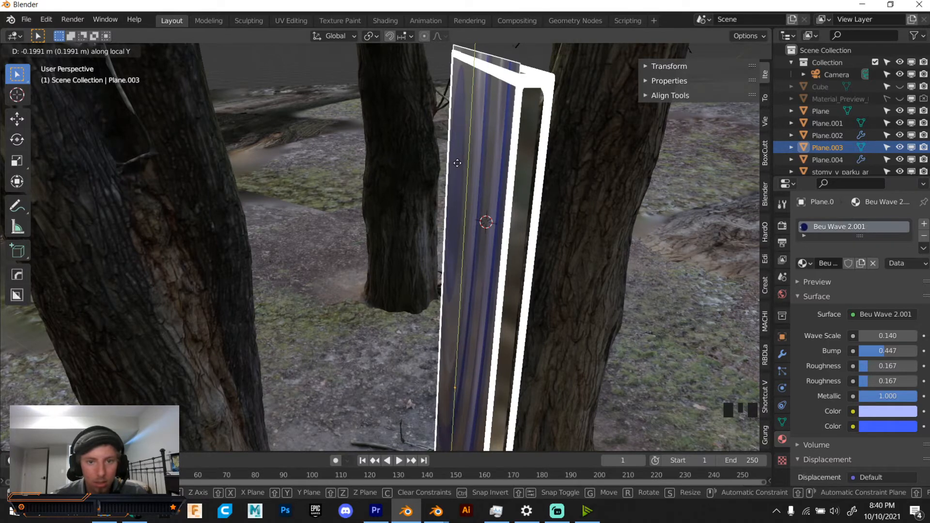
{"action": "left_click", "coordinate": [457, 166]}
- Move the blue wave plane about 0.05 m along its local Z axis, into the glass pane
{"action": "key", "text": "g"}
{"action": "key", "text": "z"}
{"action": "key", "text": "z"}
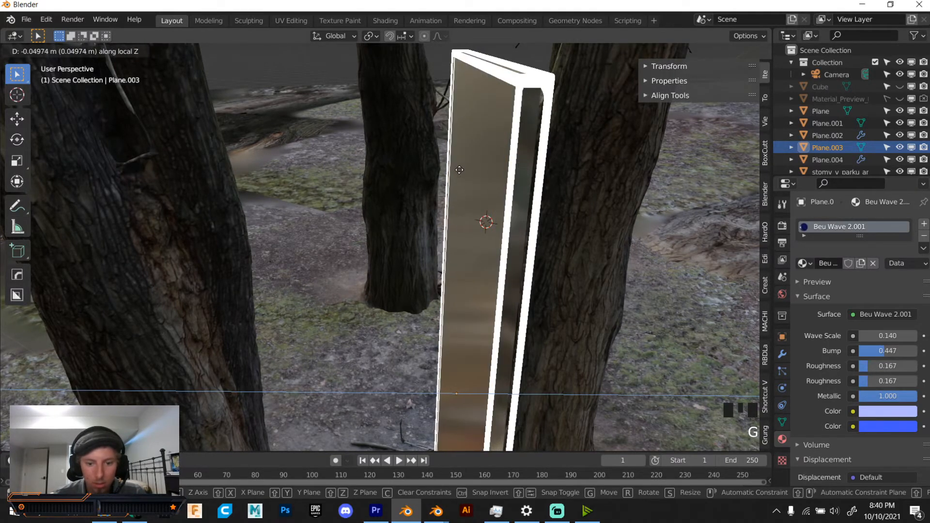
{"action": "left_click", "coordinate": [432, 150]}
{"action": "left_click", "coordinate": [349, 80]}
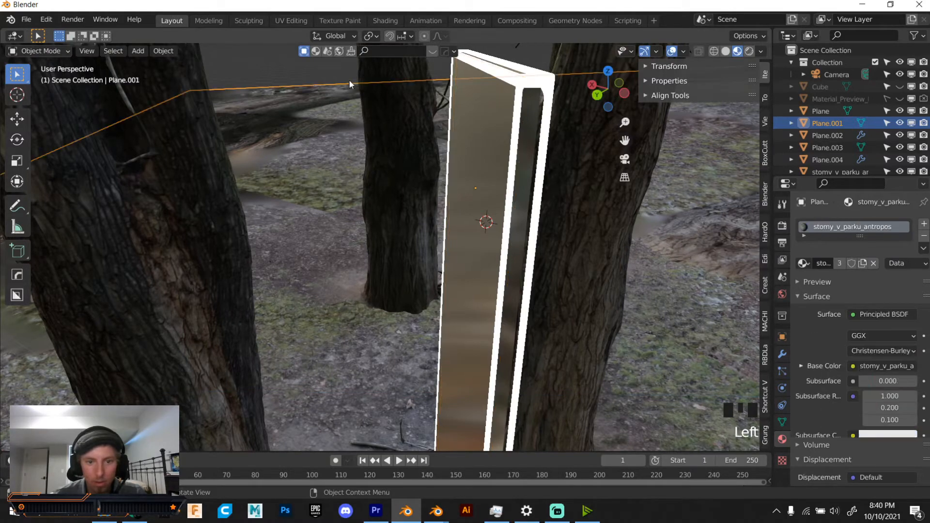
{"action": "middle_click_drag", "start_coordinate": [350, 80], "coordinate": [353, 153]}
{"action": "scroll", "coordinate": [352, 155], "scroll_direction": "down", "scroll_amount": 2}
{"action": "scroll", "coordinate": [306, 179], "scroll_direction": "up", "scroll_amount": 2}
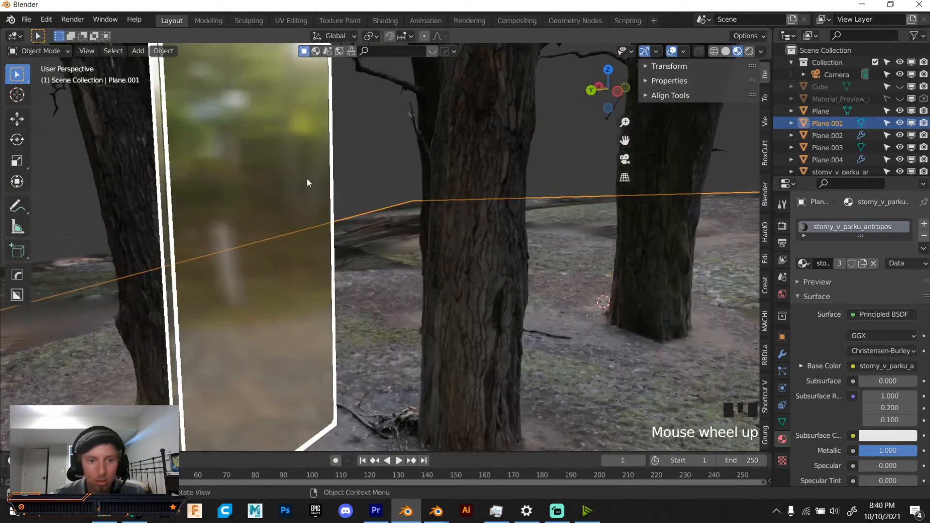
- Select the glass pane and open its material nodes in the Shading workspace
{"action": "left_click", "coordinate": [307, 179]}
{"action": "middle_click_drag", "start_coordinate": [311, 166], "coordinate": [310, 187]}
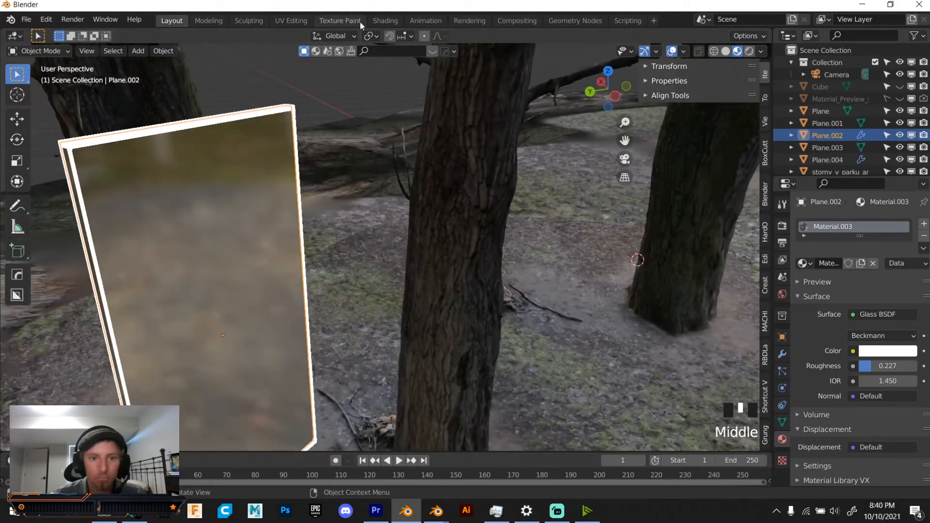
{"action": "left_click", "coordinate": [385, 20]}
{"action": "scroll", "coordinate": [342, 282], "scroll_direction": "down", "scroll_amount": 1}
{"action": "middle_click_drag", "start_coordinate": [373, 339], "coordinate": [523, 331]}
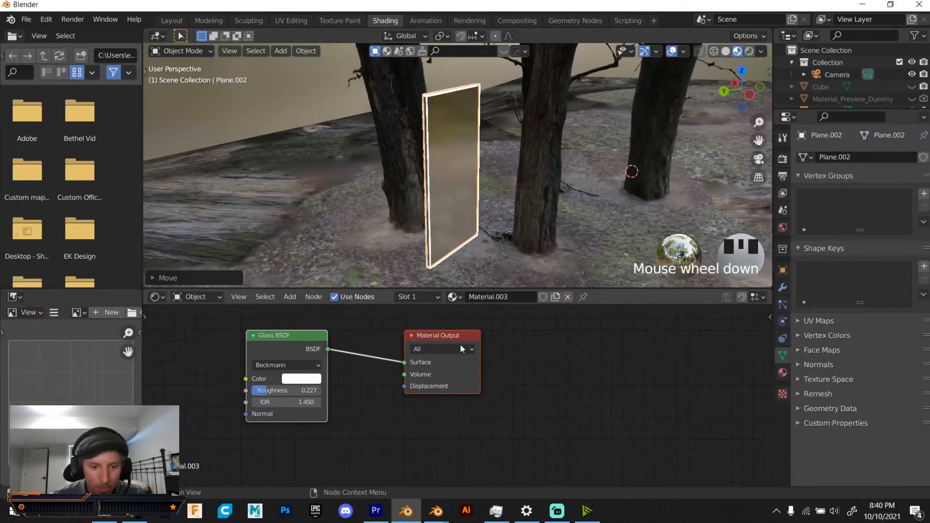
{"action": "left_click_drag", "start_coordinate": [429, 338], "coordinate": [390, 336]}
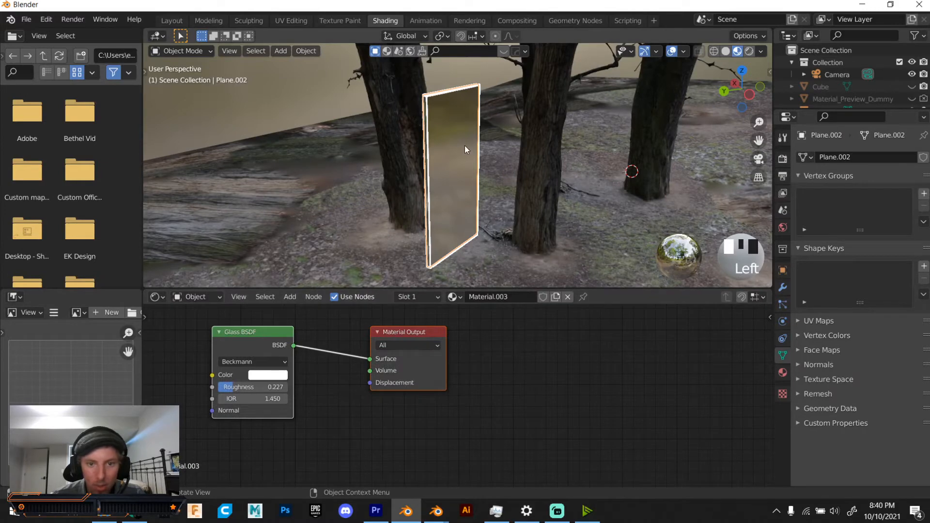
- Select the wave plane and spread its Beu Wave 2.001 and Material Output nodes apart to make room between them
{"action": "left_click", "coordinate": [447, 145]}
{"action": "middle_click_drag", "start_coordinate": [467, 364], "coordinate": [346, 343]}
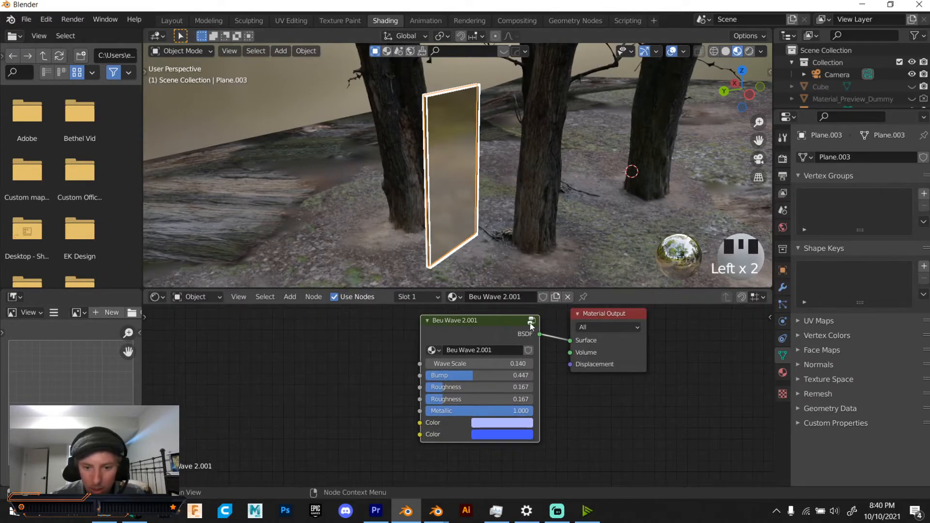
{"action": "left_click_drag", "start_coordinate": [594, 322], "coordinate": [685, 354]}
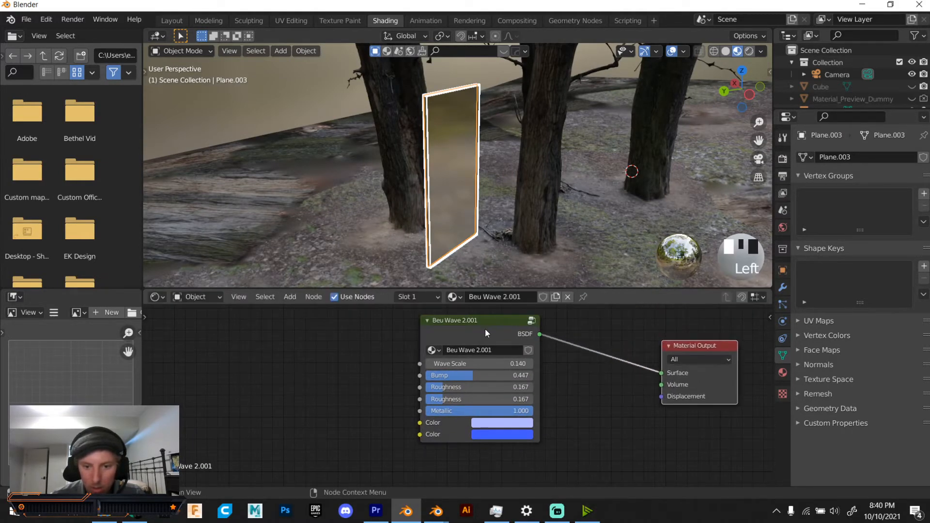
{"action": "left_click_drag", "start_coordinate": [487, 332], "coordinate": [264, 335]}
- Insert a Mix Shader node on the link between the Beu Wave 2.001 group and the Material Output
{"action": "key", "text": "shift+a"}
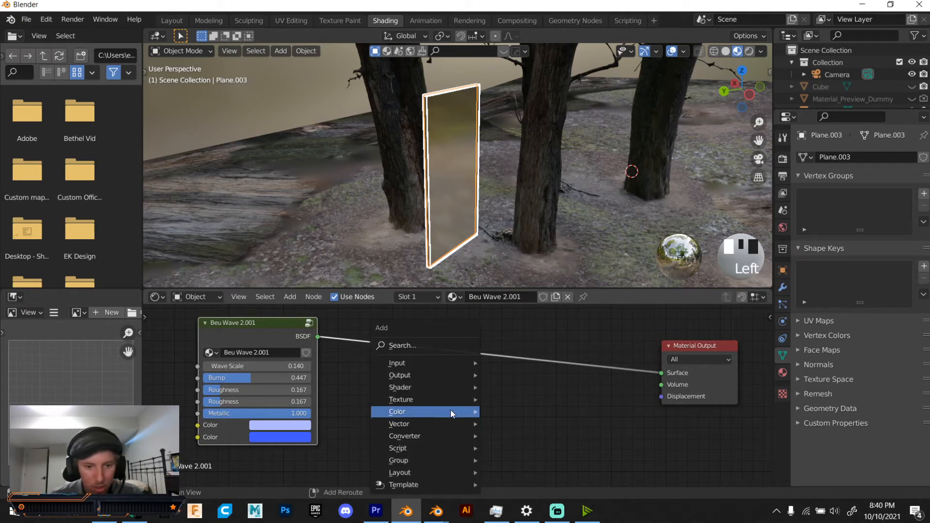
{"action": "mouse_move", "coordinate": [449, 365]}
{"action": "left_click", "coordinate": [446, 345]}
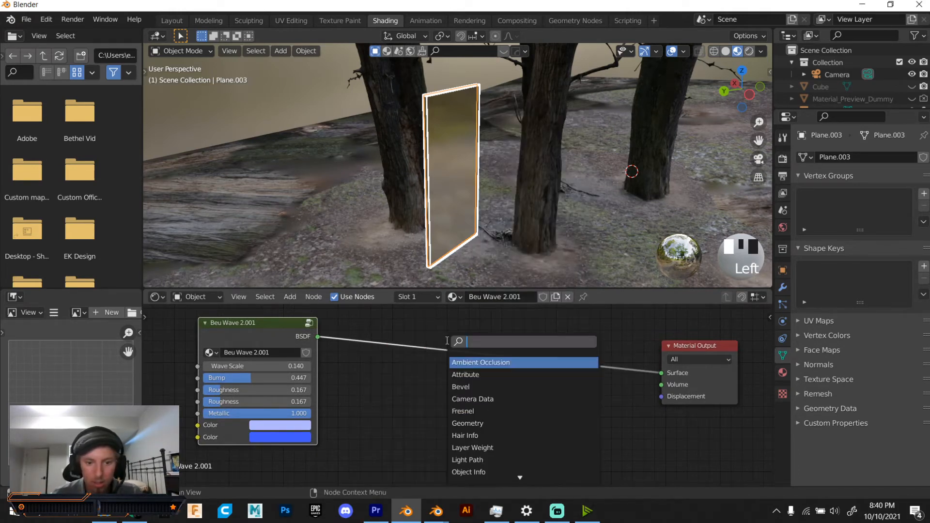
{"action": "type", "text": "mi"}
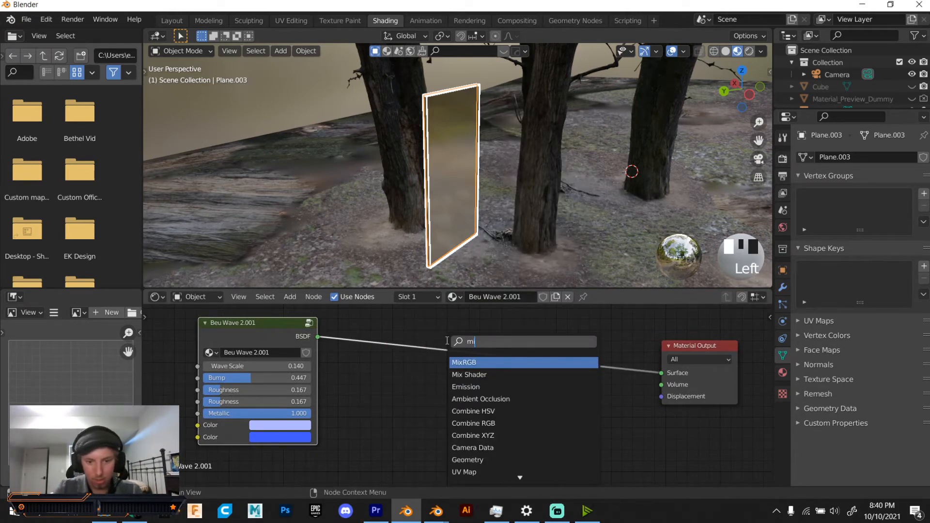
{"action": "left_click", "coordinate": [488, 374]}
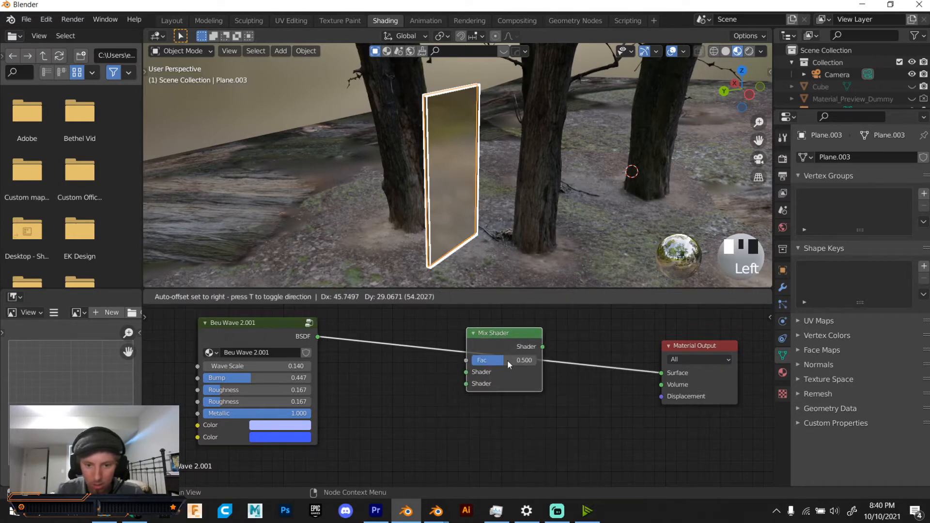
{"action": "left_click", "coordinate": [507, 359]}
- Add a purple Emission node feeding the Mix Shader's second input, with the Beu Wave BSDF output connected to the first
{"action": "key", "text": "shift+a"}
{"action": "left_click", "coordinate": [383, 361]}
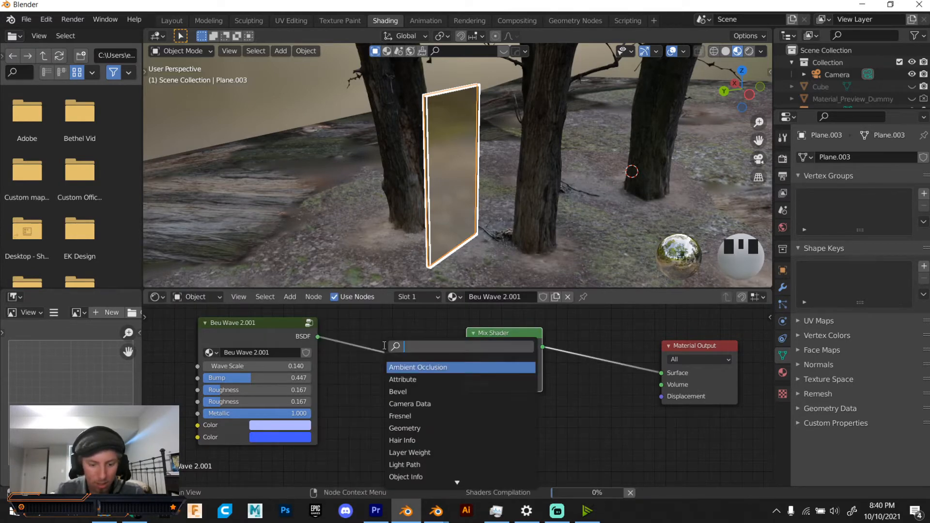
{"action": "type", "text": "em"}
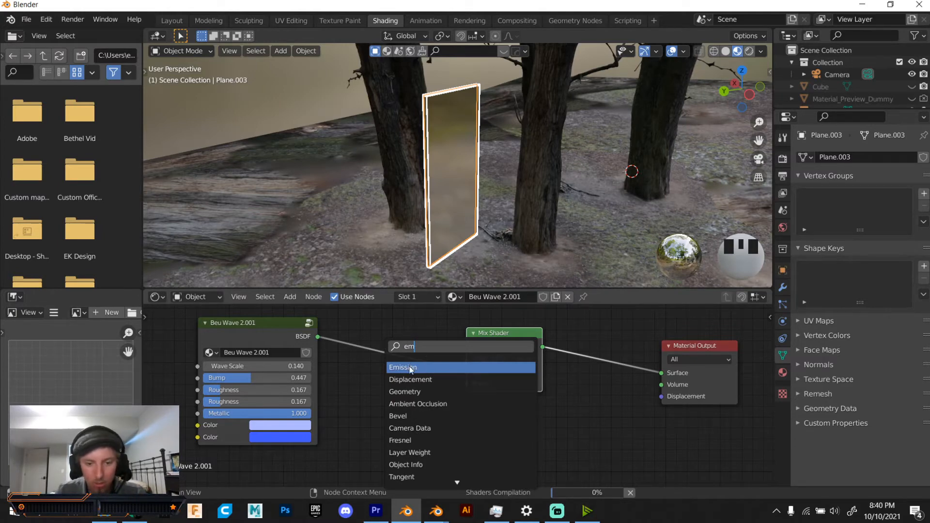
{"action": "left_click", "coordinate": [410, 368]}
{"action": "left_click", "coordinate": [407, 364]}
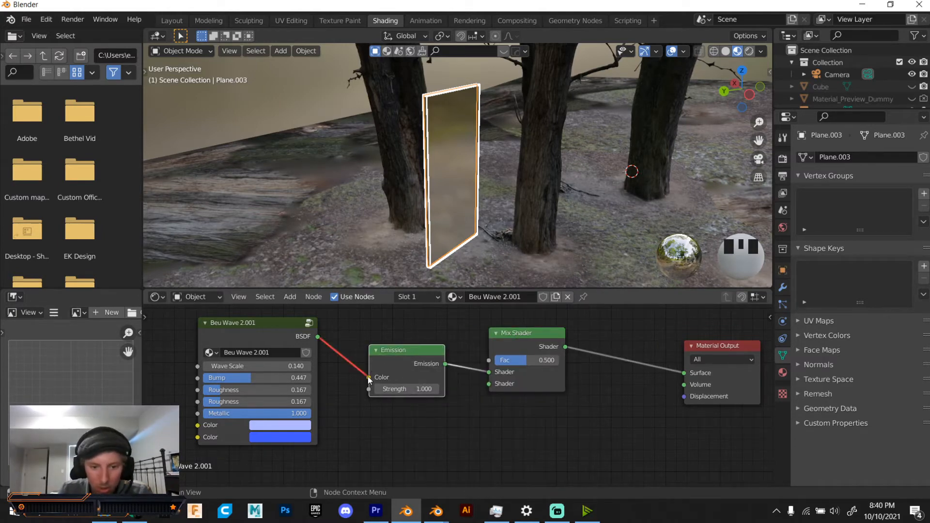
{"action": "left_click_drag", "start_coordinate": [369, 377], "coordinate": [488, 371]}
{"action": "left_click_drag", "start_coordinate": [399, 371], "coordinate": [397, 404]}
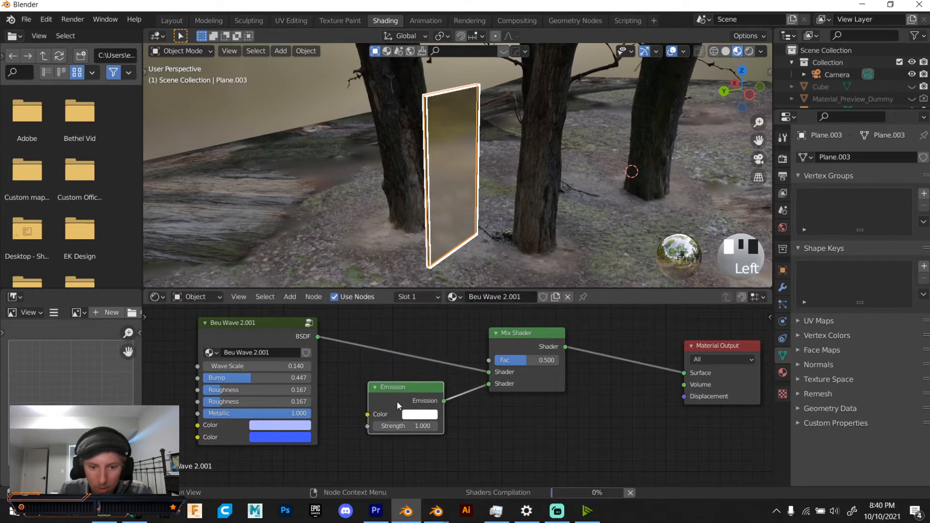
{"action": "left_click", "coordinate": [418, 415]}
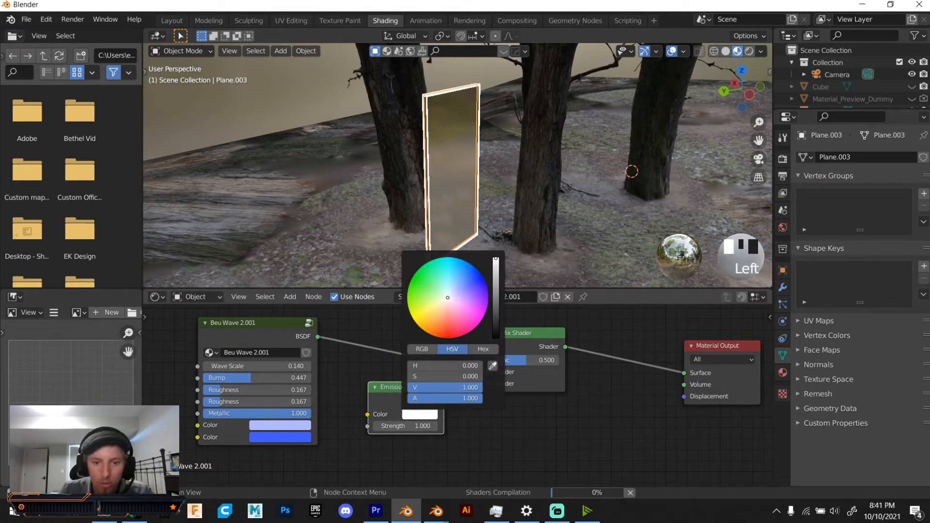
{"action": "left_click", "coordinate": [472, 295]}
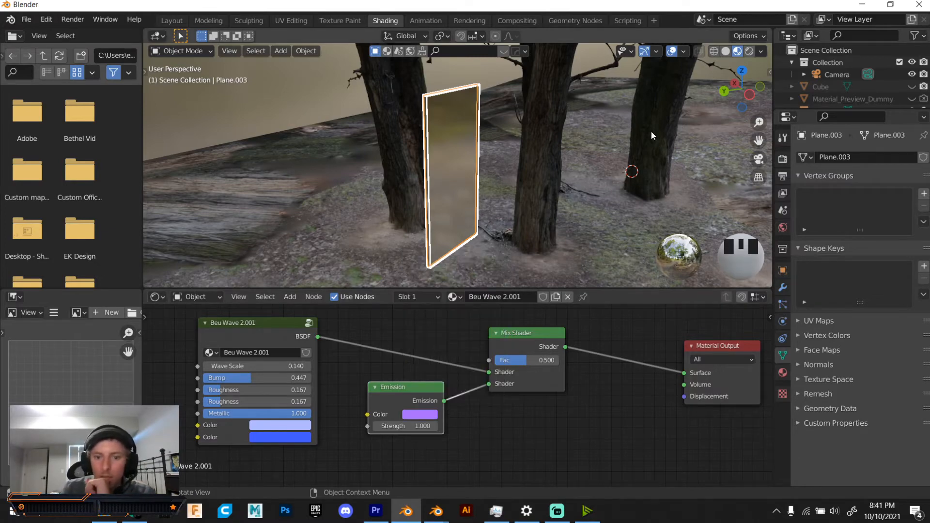
- Show the portal in rendered shading through the scene camera
{"action": "left_click", "coordinate": [750, 51]}
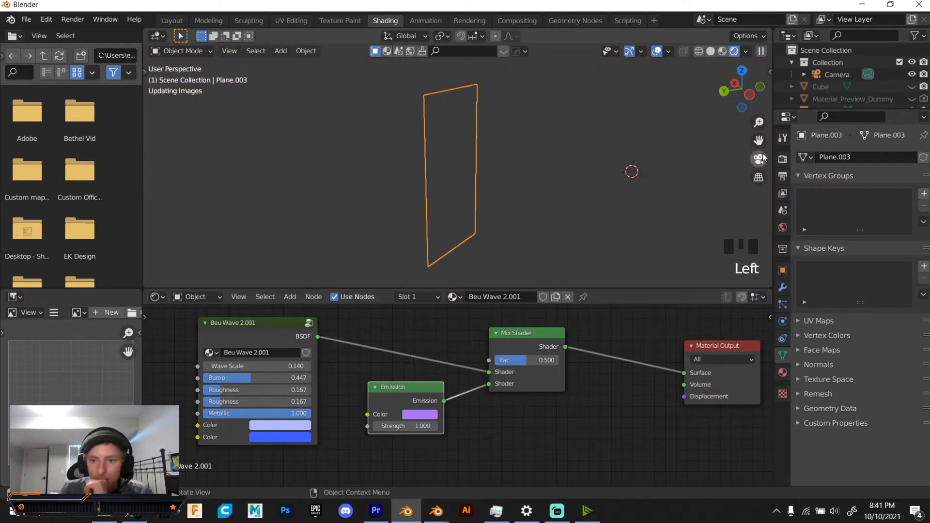
{"action": "left_click", "coordinate": [758, 158]}
{"action": "scroll", "coordinate": [463, 158], "scroll_direction": "down", "scroll_amount": 3}
{"action": "scroll", "coordinate": [463, 159], "scroll_direction": "down", "scroll_amount": 2}
{"action": "scroll", "coordinate": [461, 189], "scroll_direction": "up", "scroll_amount": 2}
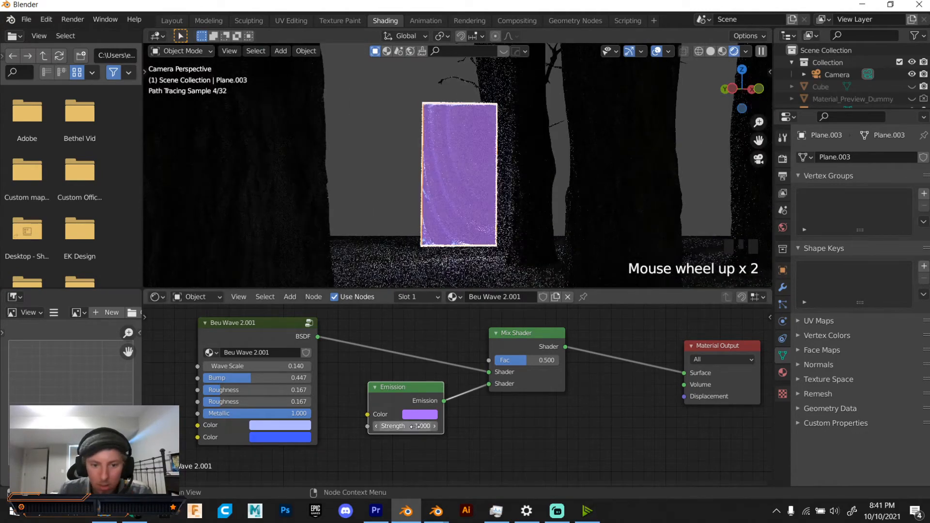
- Set the wave material's Emission strength to 3.9 and the Mix Shader factor to 0.053
{"action": "left_click_drag", "start_coordinate": [415, 426], "coordinate": [492, 360]}
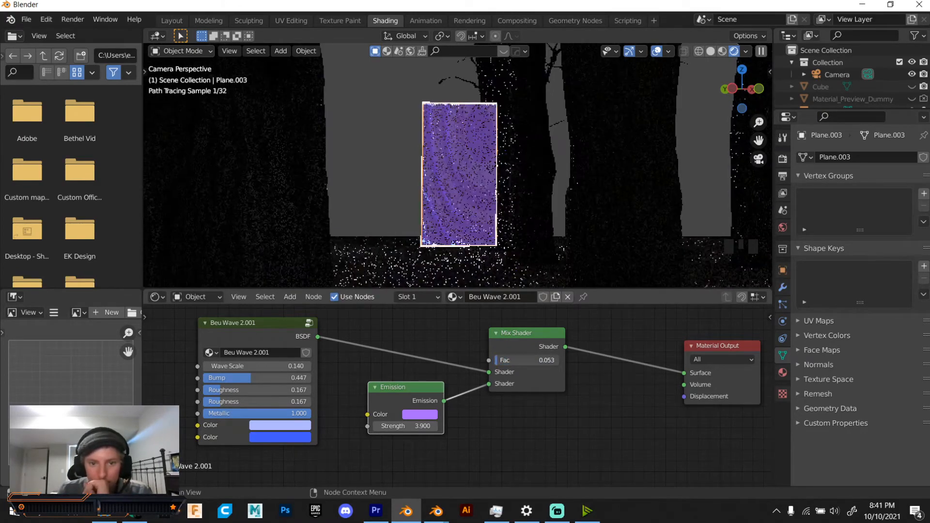
{"action": "left_click_drag", "start_coordinate": [318, 337], "coordinate": [458, 363]}
- Expose the ColorRamp's Color as a new output of the Beu Wave group and connect that output to the Mix Shader's factor
{"action": "double_click", "coordinate": [300, 331]}
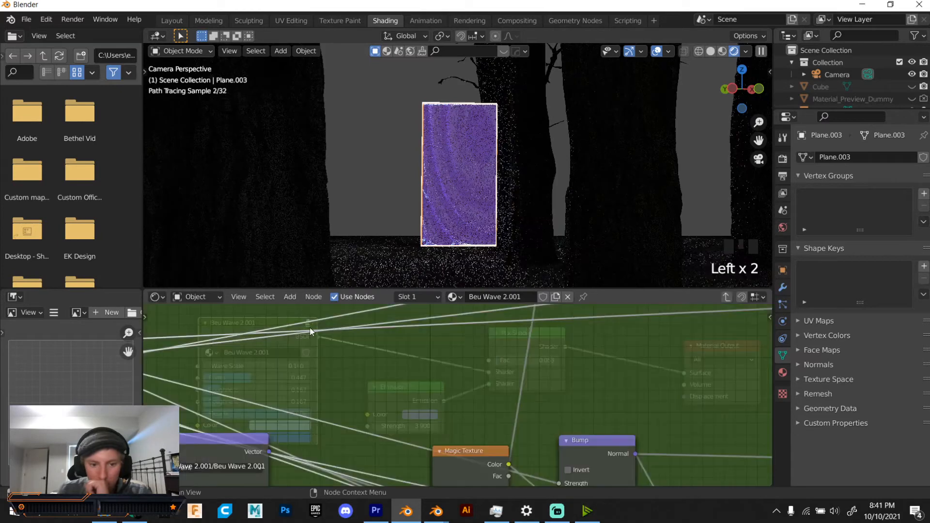
{"action": "scroll", "coordinate": [368, 386], "scroll_direction": "down", "scroll_amount": 11}
{"action": "middle_click_drag", "start_coordinate": [593, 394], "coordinate": [397, 429]}
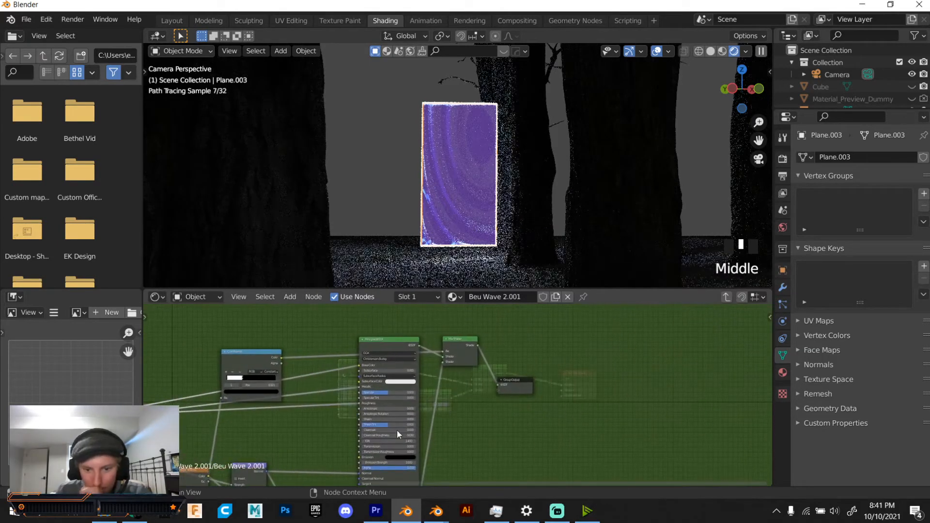
{"action": "scroll", "coordinate": [456, 417], "scroll_direction": "down", "scroll_amount": 4}
{"action": "scroll", "coordinate": [511, 401], "scroll_direction": "up", "scroll_amount": 10}
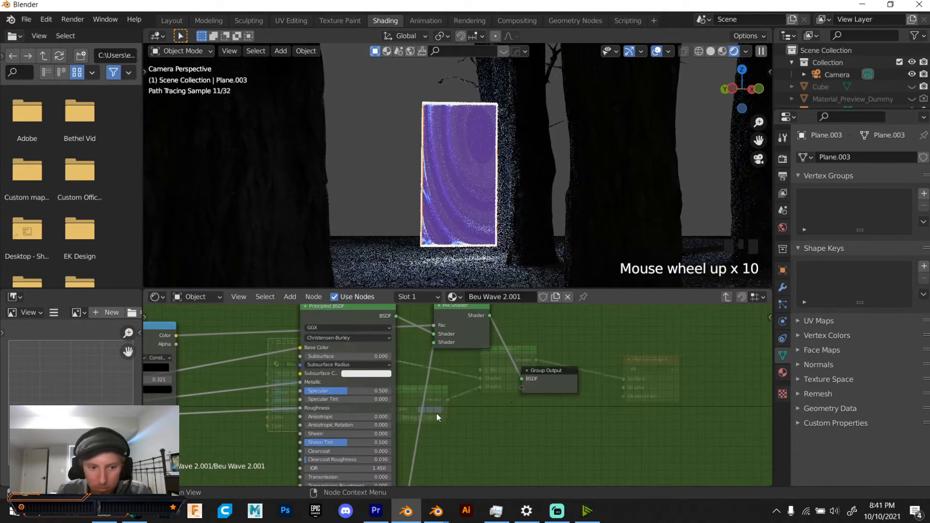
{"action": "scroll", "coordinate": [436, 411], "scroll_direction": "down", "scroll_amount": 5}
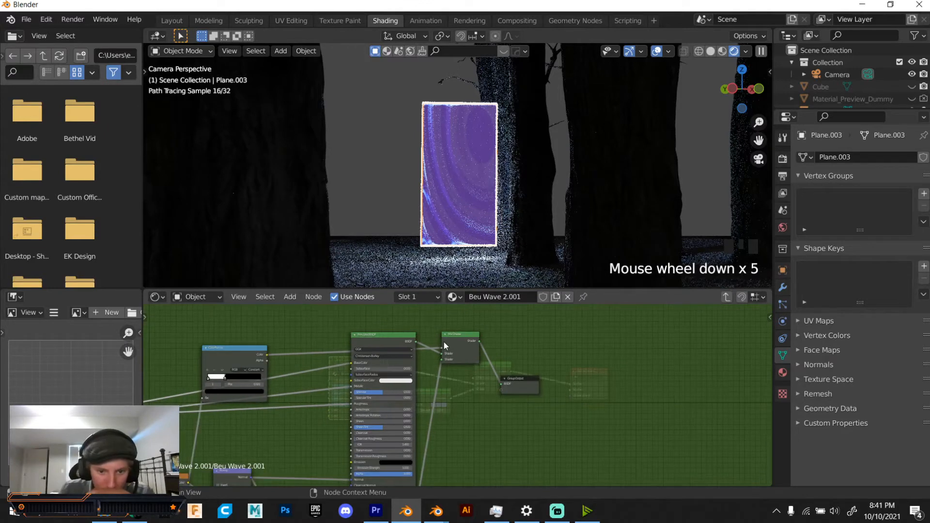
{"action": "left_click_drag", "start_coordinate": [266, 355], "coordinate": [501, 388]}
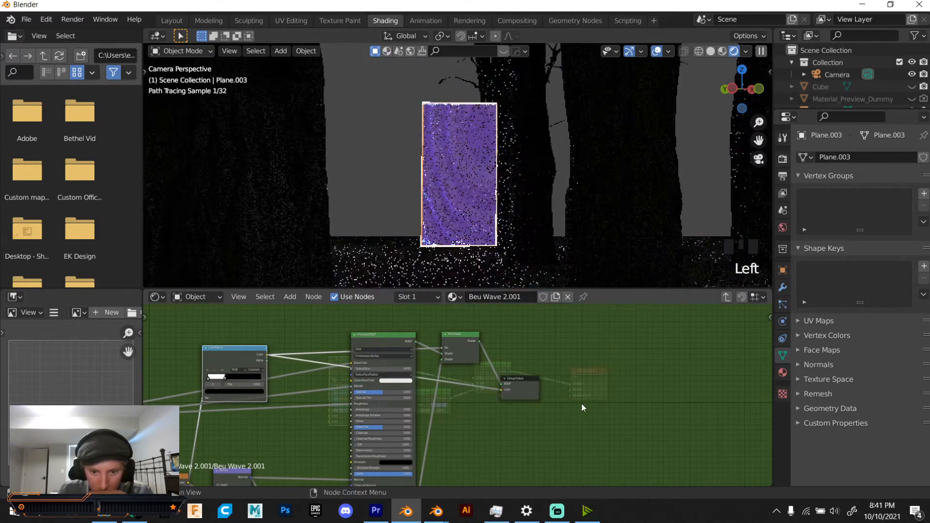
{"action": "key", "text": "Tab"}
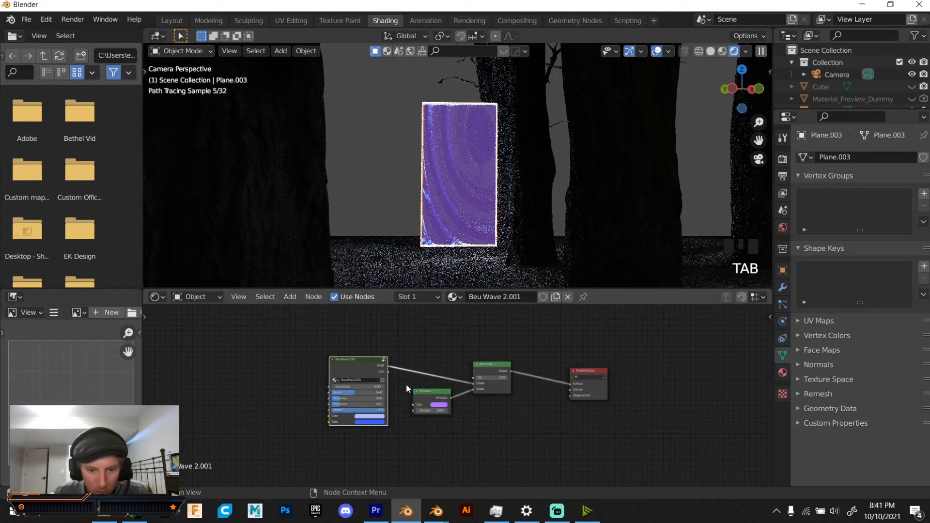
{"action": "scroll", "coordinate": [386, 379], "scroll_direction": "up", "scroll_amount": 4}
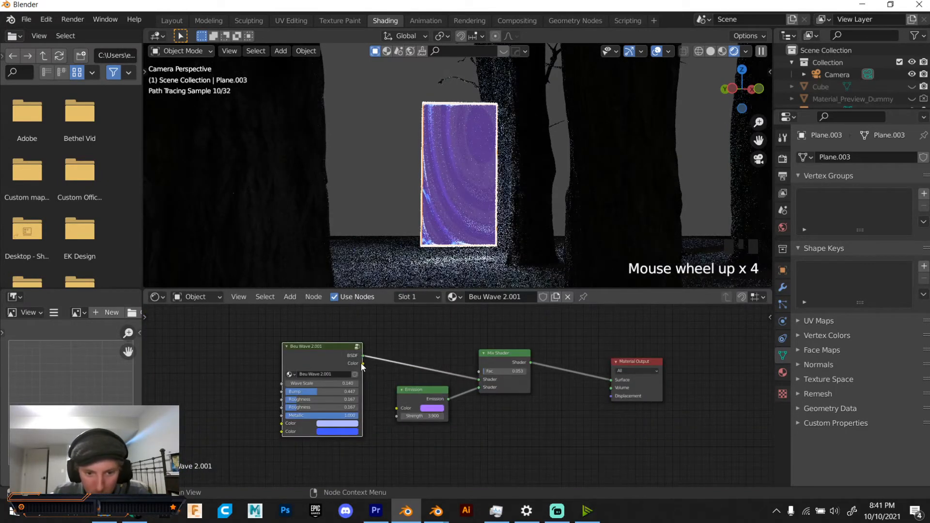
{"action": "left_click_drag", "start_coordinate": [362, 363], "coordinate": [480, 371]}
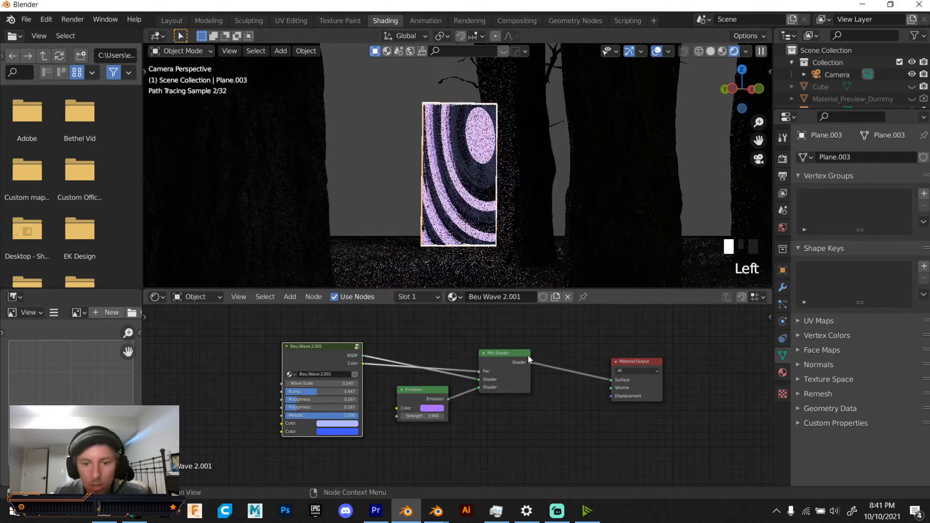
- Set the Emission strength to 5.8, and the Beu Wave group's Wave Scale to 0.54 and Bump to 0.511
{"action": "left_click_drag", "start_coordinate": [425, 416], "coordinate": [453, 416]}
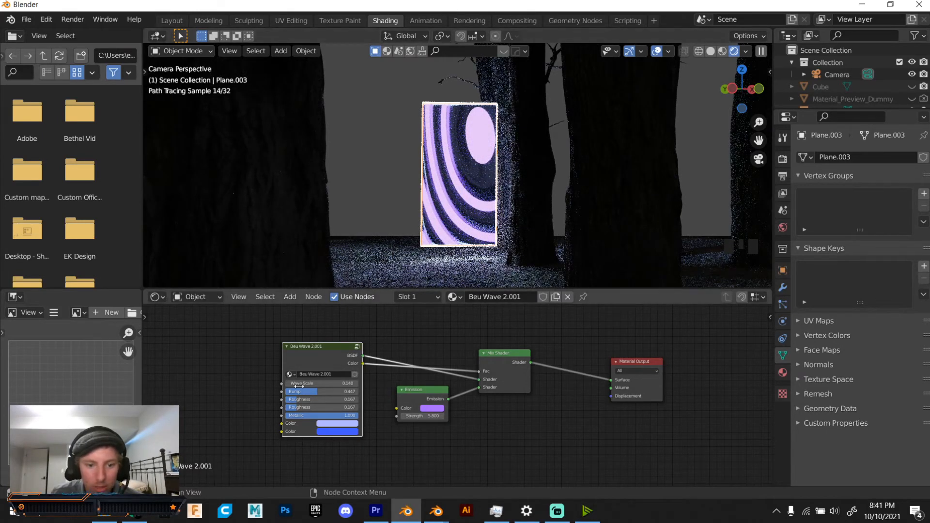
{"action": "mouse_move", "coordinate": [307, 393]}
{"action": "left_mouse_down"}
{"action": "mouse_move", "coordinate": [341, 385]}
{"action": "mouse_move", "coordinate": [302, 384]}
{"action": "mouse_move", "coordinate": [324, 385]}
{"action": "left_mouse_up"}
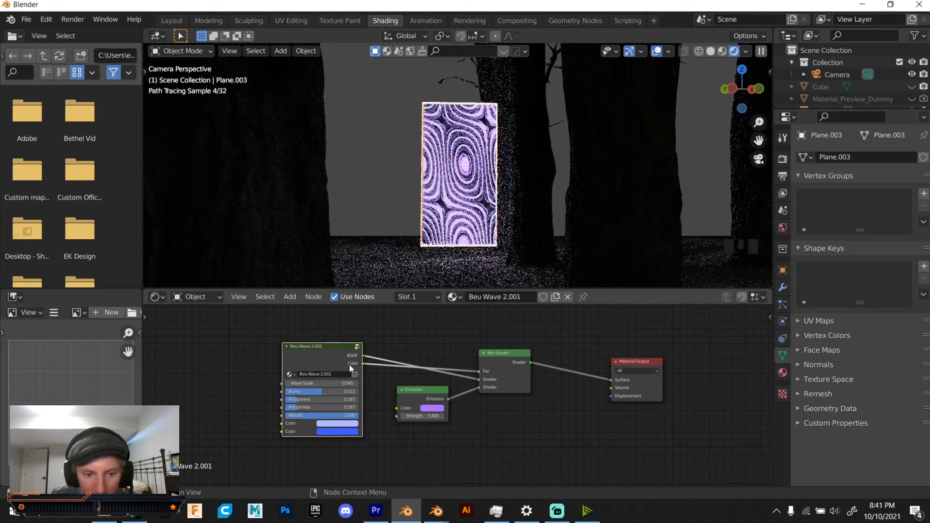
- Inside the Beu Wave group, set the Magic Texture's depth to 2 and its distortion to 3.98
{"action": "left_click", "coordinate": [356, 350]}
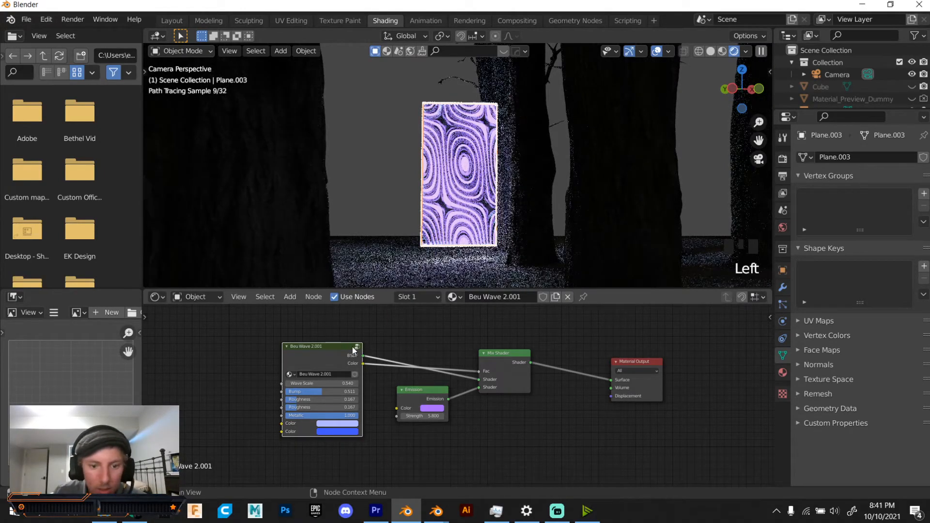
{"action": "left_click", "coordinate": [357, 347]}
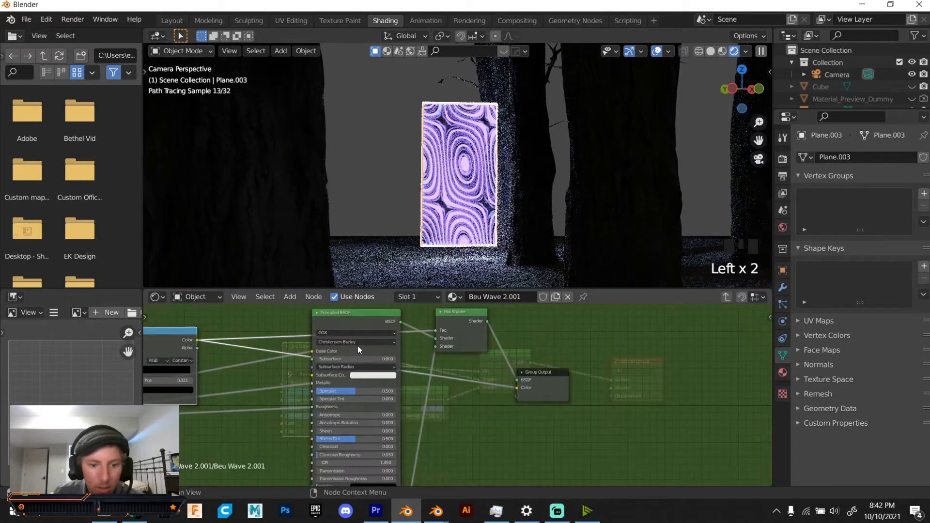
{"action": "scroll", "coordinate": [354, 358], "scroll_direction": "down", "scroll_amount": 4}
{"action": "middle_click_drag", "start_coordinate": [353, 358], "coordinate": [514, 469]}
{"action": "scroll", "coordinate": [437, 478], "scroll_direction": "up", "scroll_amount": 2}
{"action": "middle_click_drag", "start_coordinate": [437, 479], "coordinate": [529, 420]}
{"action": "scroll", "coordinate": [299, 415], "scroll_direction": "down", "scroll_amount": 2}
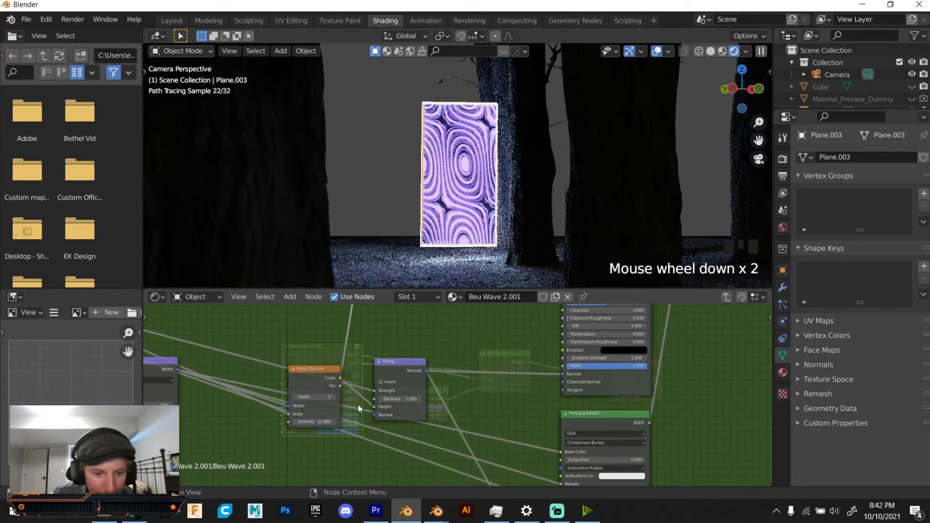
{"action": "scroll", "coordinate": [355, 406], "scroll_direction": "up", "scroll_amount": 6}
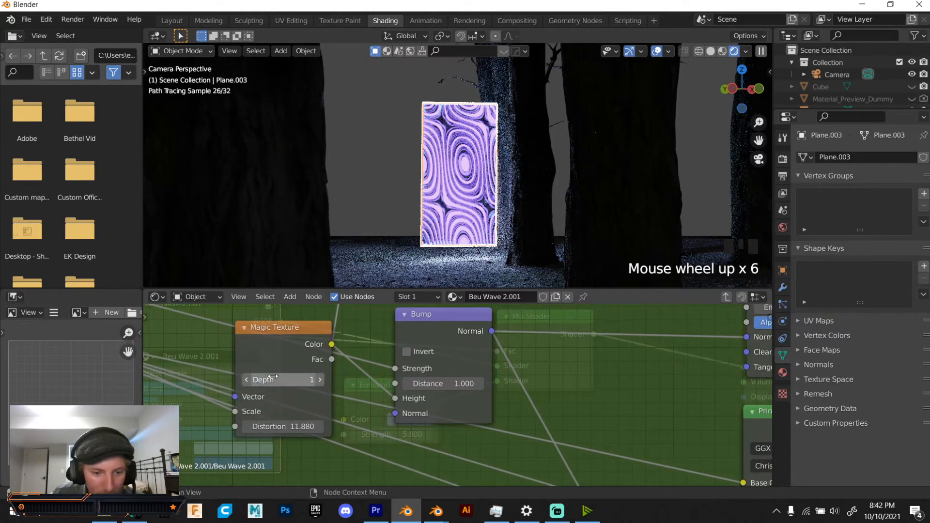
{"action": "left_click_drag", "start_coordinate": [280, 375], "coordinate": [294, 384]}
{"action": "left_click_drag", "start_coordinate": [288, 431], "coordinate": [252, 430]}
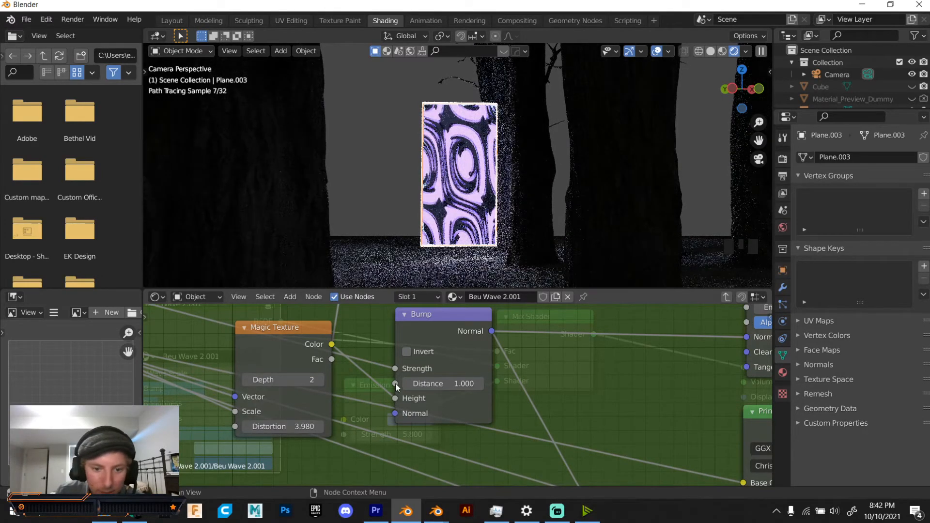
{"action": "scroll", "coordinate": [381, 359], "scroll_direction": "down", "scroll_amount": 3}
{"action": "key", "text": "Tab"}
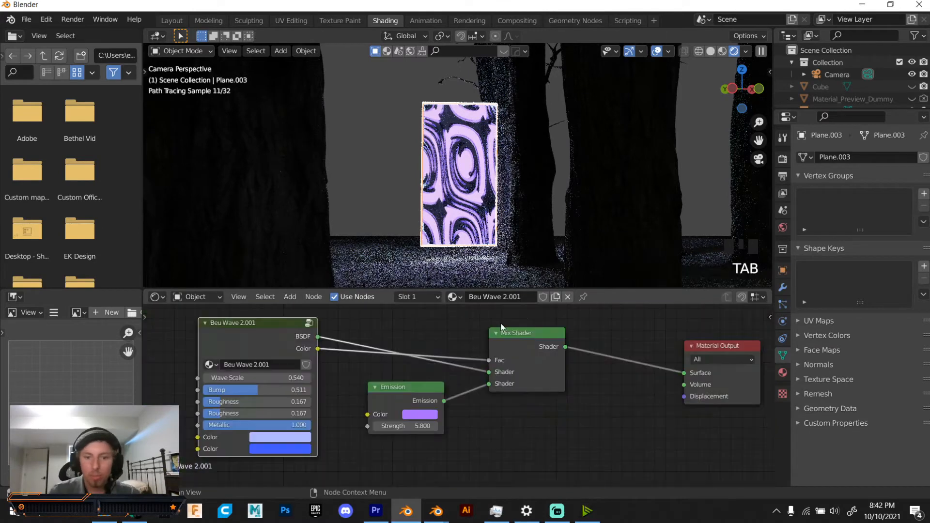
- Change the wave plane's Emission colour to light blue with hue 0.621 and saturation 0.915
{"action": "left_click", "coordinate": [427, 413]}
{"action": "left_click", "coordinate": [463, 275]}
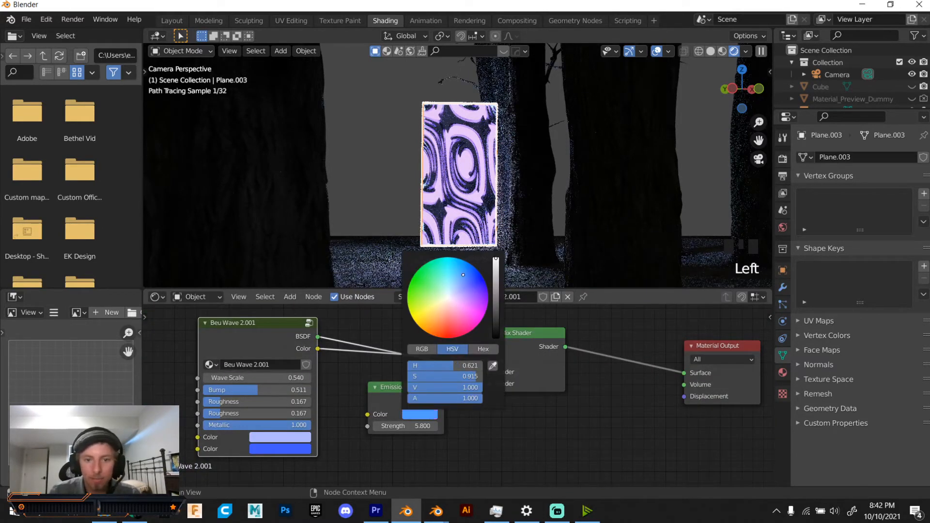
- Select the portal's frame (Plane.004) and set its Wireframe modifier thickness to 0.089 m
{"action": "left_click", "coordinate": [434, 104]}
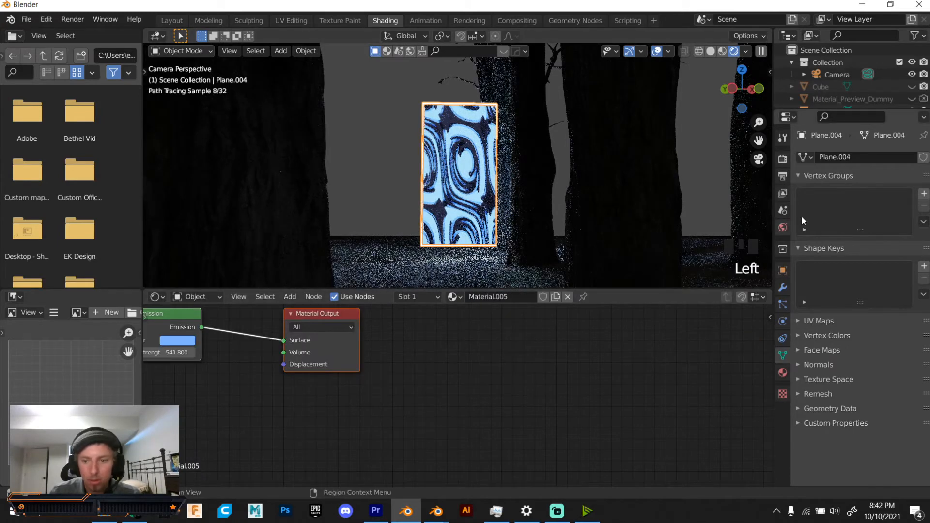
{"action": "left_click", "coordinate": [783, 289]}
{"action": "mouse_move", "coordinate": [880, 237]}
{"action": "left_mouse_down"}
{"action": "mouse_move", "coordinate": [909, 238]}
{"action": "mouse_move", "coordinate": [878, 237]}
{"action": "left_mouse_up"}
{"action": "key", "text": "ctrl+z"}
{"action": "scroll", "coordinate": [869, 346], "scroll_direction": "down", "scroll_amount": 5}
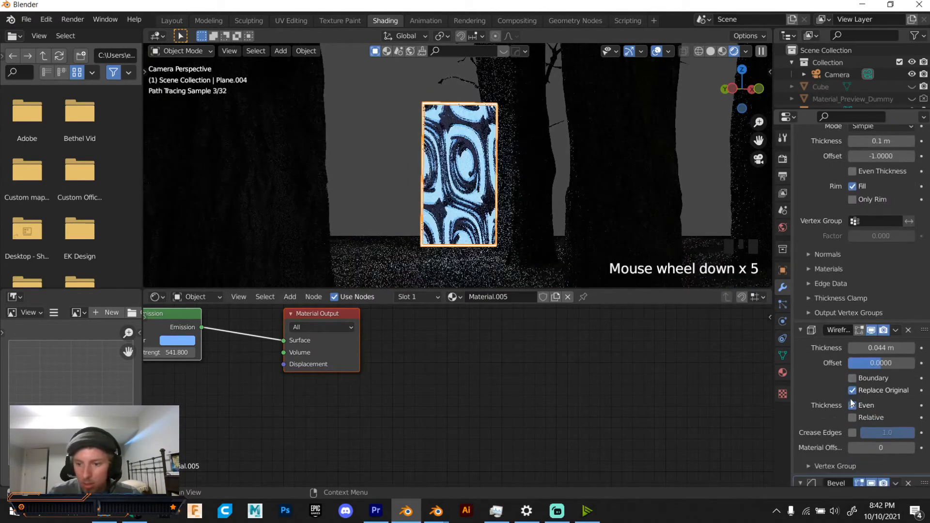
{"action": "left_click_drag", "start_coordinate": [869, 345], "coordinate": [896, 345]}
- Change the frame material's Emission colour to deep blue with hue 0.656 and saturation 0.998
{"action": "middle_click_drag", "start_coordinate": [175, 345], "coordinate": [347, 361]}
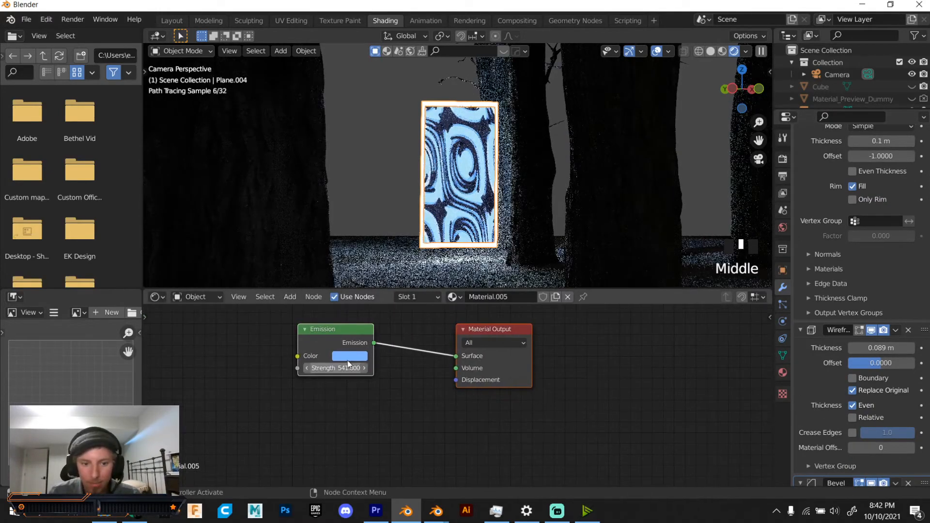
{"action": "left_click", "coordinate": [347, 357]}
{"action": "left_click", "coordinate": [405, 211]}
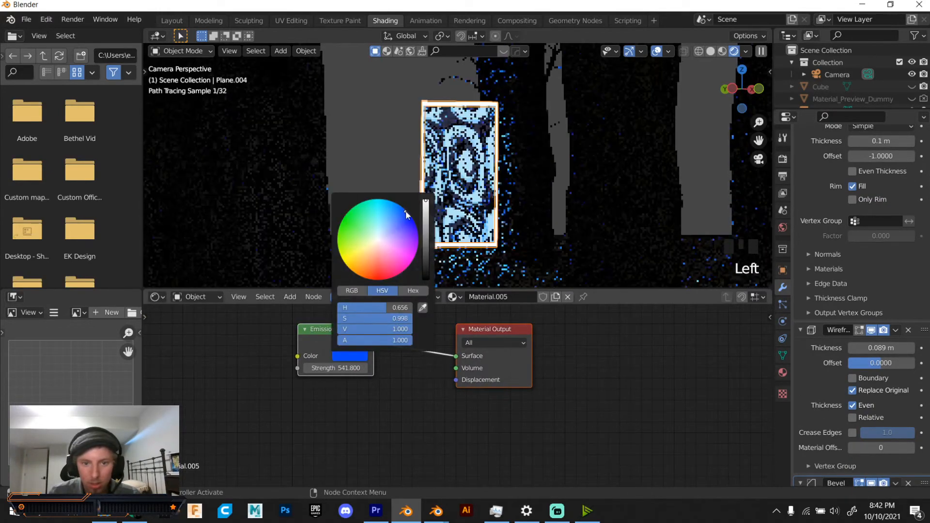
{"action": "left_click", "coordinate": [386, 143]}
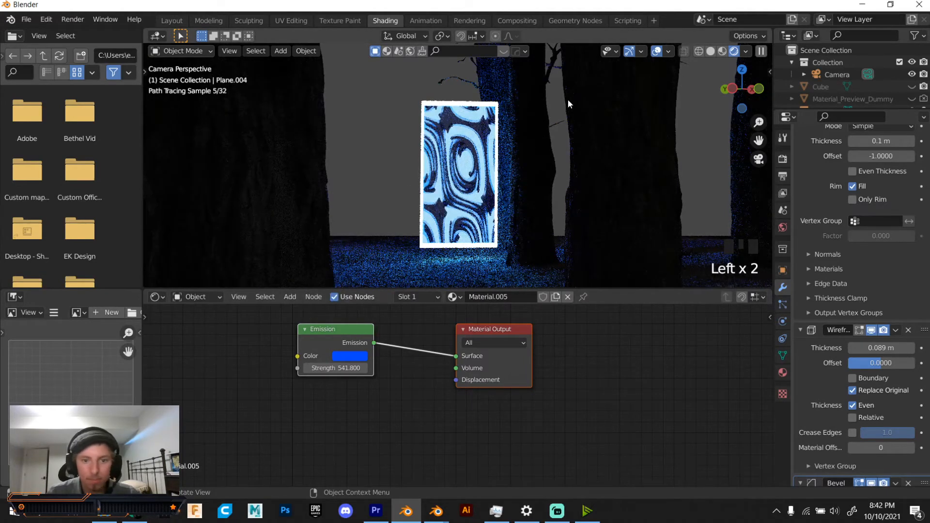
- Show the hidden Cube and set the frame material's Emission strength to 111.7
{"action": "scroll", "coordinate": [582, 144], "scroll_direction": "down", "scroll_amount": 3}
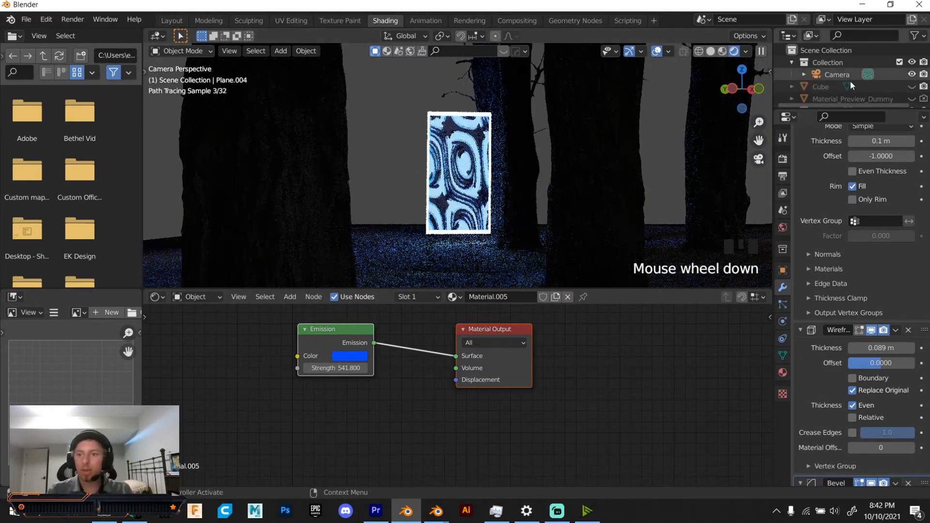
{"action": "left_click", "coordinate": [911, 86]}
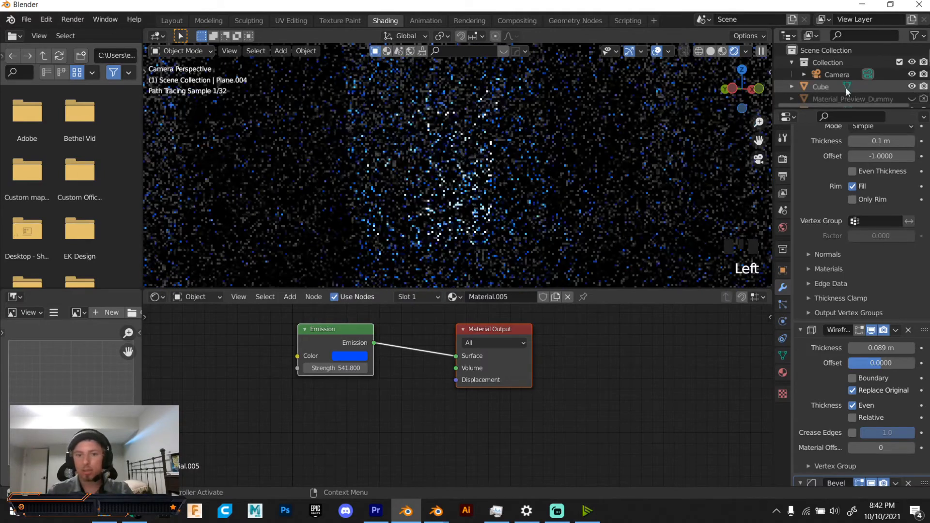
{"action": "scroll", "coordinate": [494, 155], "scroll_direction": "down", "scroll_amount": 4}
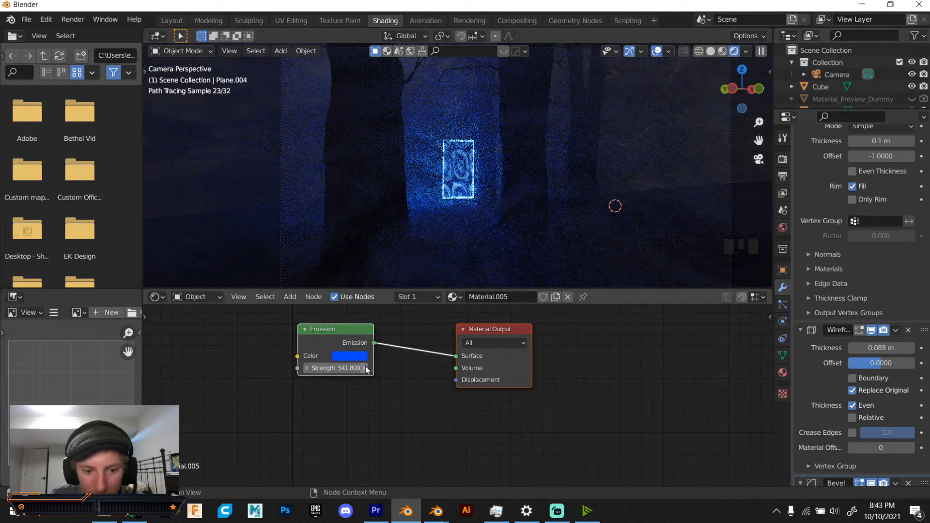
{"action": "mouse_move", "coordinate": [338, 368]}
{"action": "left_mouse_down"}
{"action": "mouse_move", "coordinate": [305, 368]}
{"action": "mouse_move", "coordinate": [322, 368]}
{"action": "left_mouse_up"}
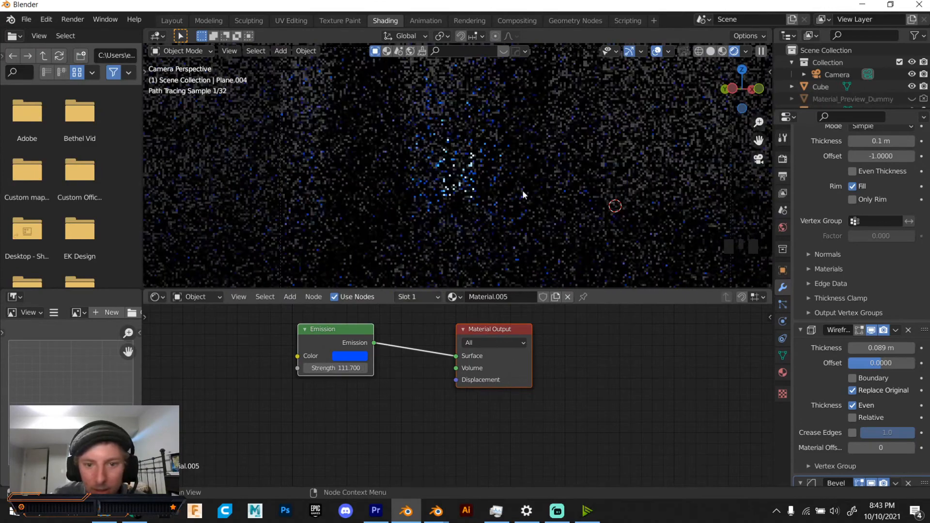
- Switch the viewport to Material Preview, hide the Cube, and inspect the trees and portal before returning to the camera view
{"action": "left_click", "coordinate": [722, 51]}
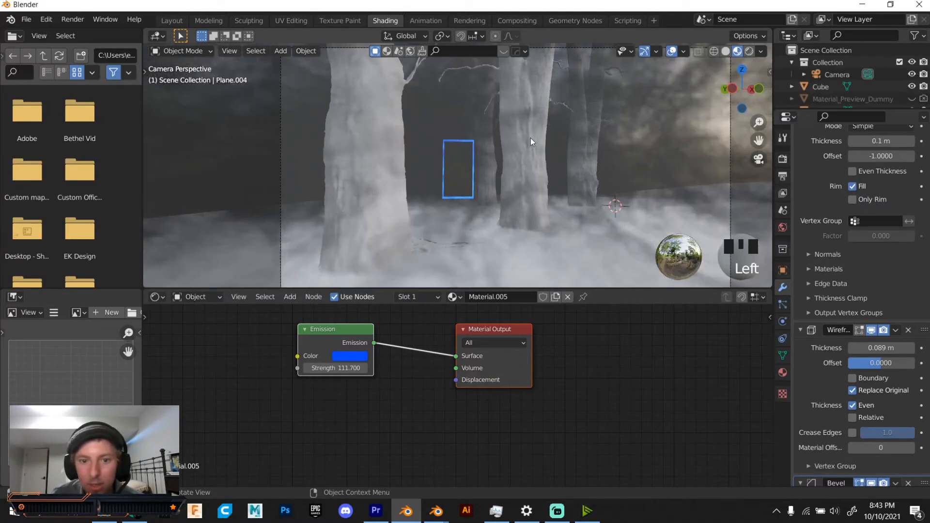
{"action": "mouse_move", "coordinate": [531, 138]}
{"action": "middle_mouse_down"}
{"action": "mouse_move", "coordinate": [517, 146]}
{"action": "mouse_move", "coordinate": [682, 94]}
{"action": "middle_mouse_up"}
{"action": "scroll", "coordinate": [725, 73], "scroll_direction": "down", "scroll_amount": 3}
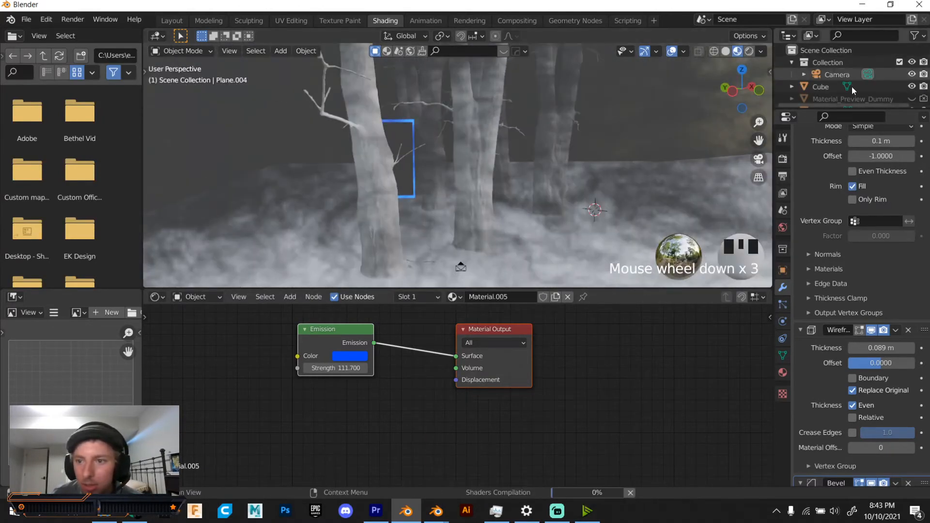
{"action": "left_click", "coordinate": [912, 87]}
{"action": "middle_click_drag", "start_coordinate": [592, 208], "coordinate": [571, 202]}
{"action": "scroll", "coordinate": [571, 202], "scroll_direction": "down", "scroll_amount": 2}
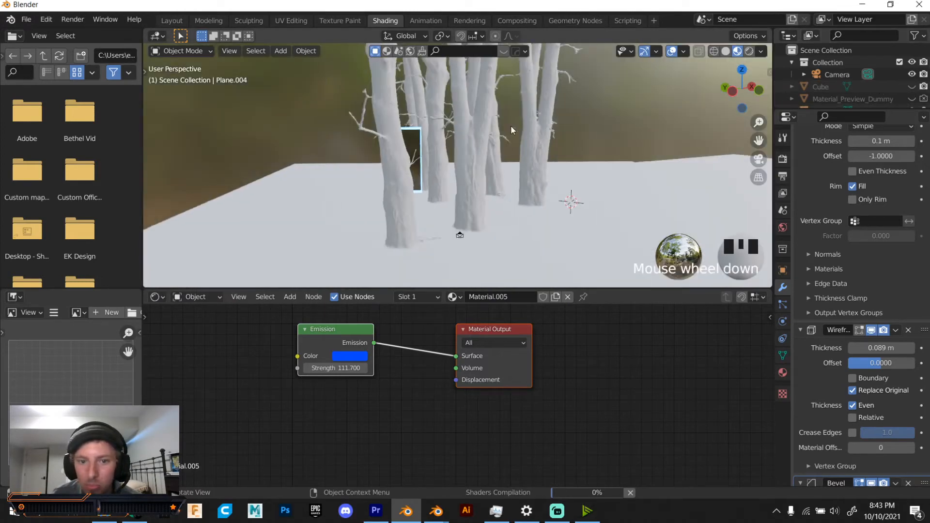
{"action": "middle_click_drag", "start_coordinate": [618, 130], "coordinate": [333, 170]}
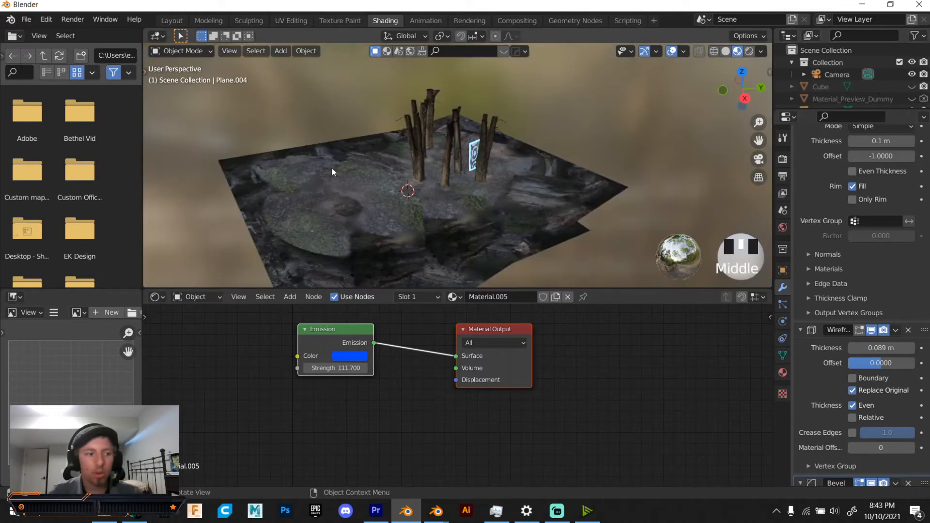
{"action": "scroll", "coordinate": [519, 201], "scroll_direction": "up", "scroll_amount": 4}
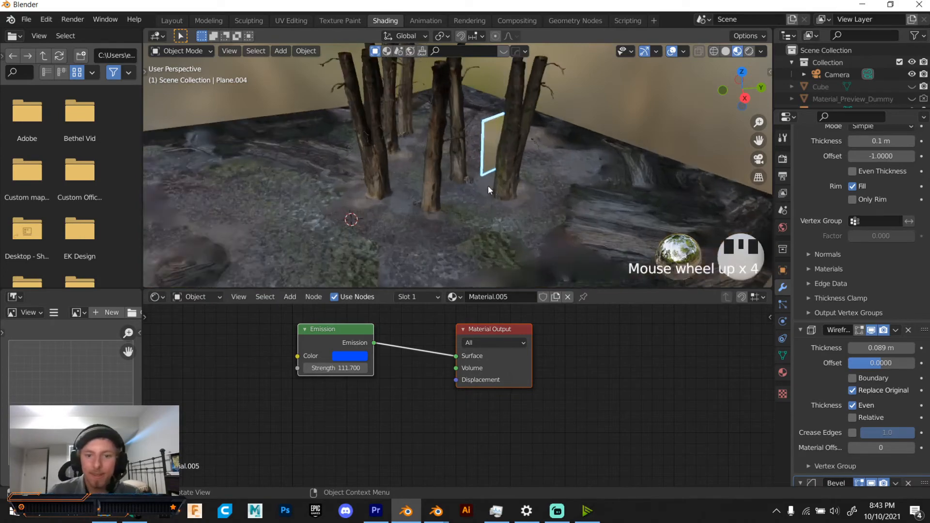
{"action": "middle_click_drag", "start_coordinate": [487, 185], "coordinate": [558, 154]}
{"action": "left_click", "coordinate": [754, 159]}
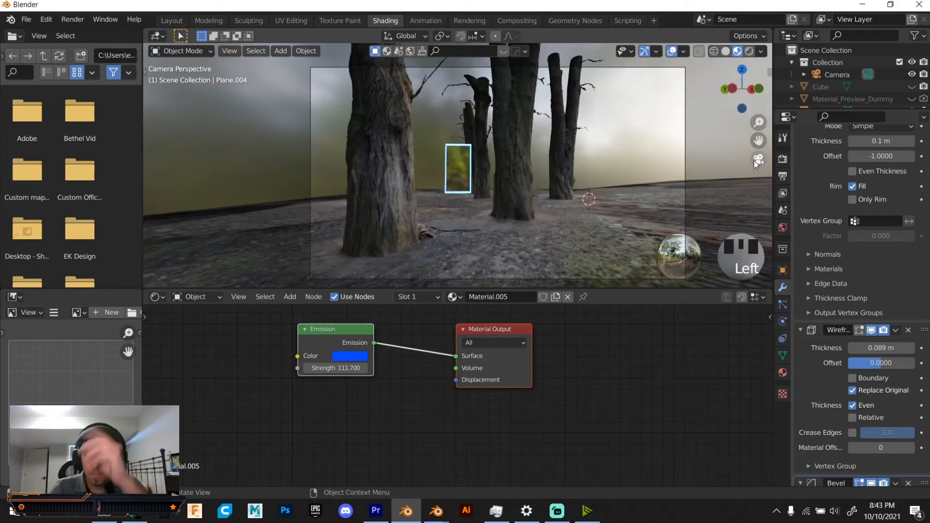
- In the Layout workspace, search BlenderKit models for "rock" and download Photoscanned Rock 02
{"action": "left_click", "coordinate": [179, 24]}
{"action": "left_click", "coordinate": [765, 194]}
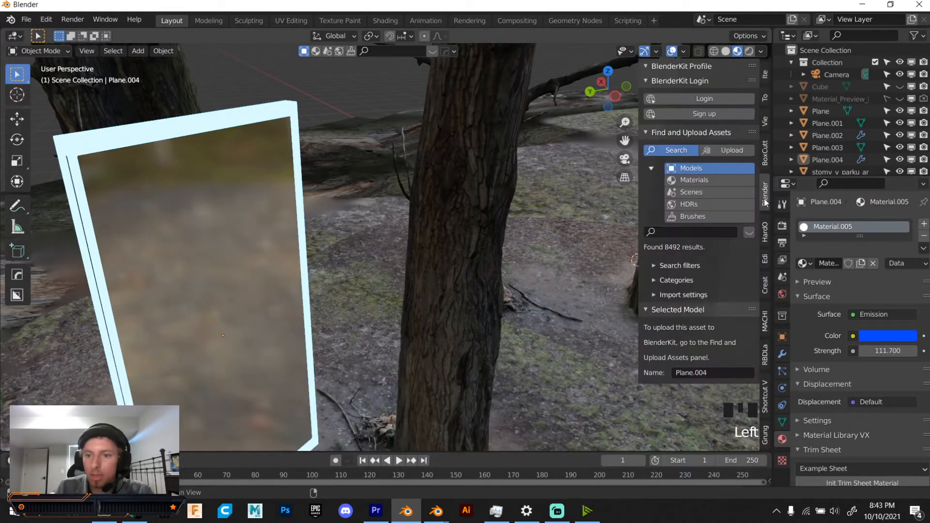
{"action": "left_click", "coordinate": [694, 233]}
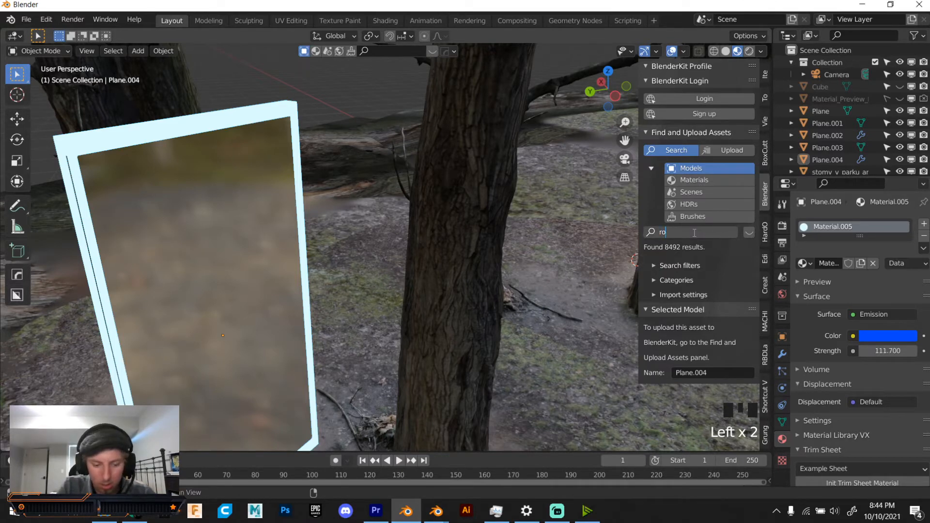
{"action": "key", "text": "Return"}
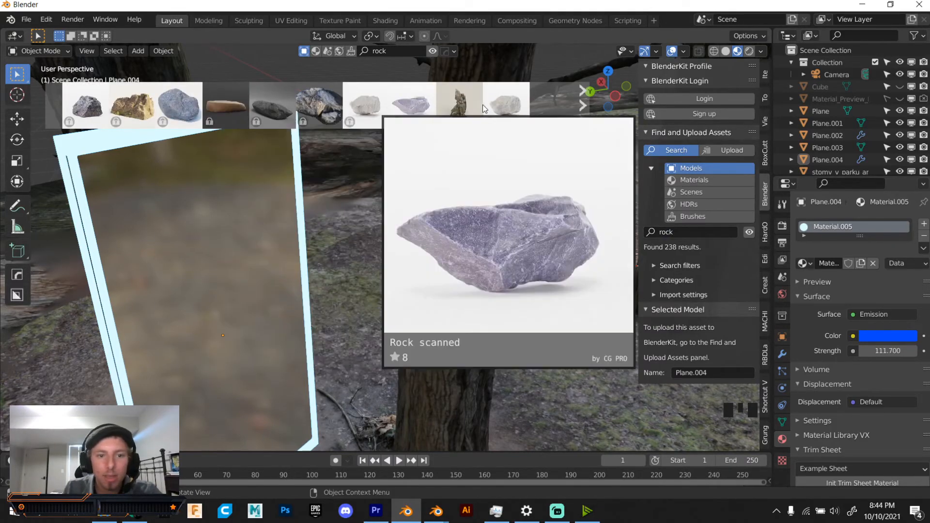
{"action": "left_click", "coordinate": [585, 118]}
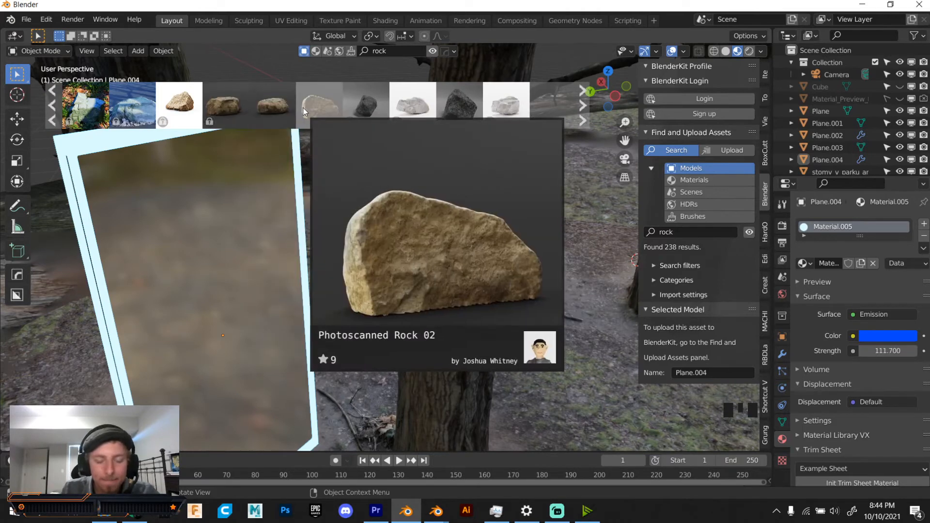
{"action": "left_click", "coordinate": [322, 106]}
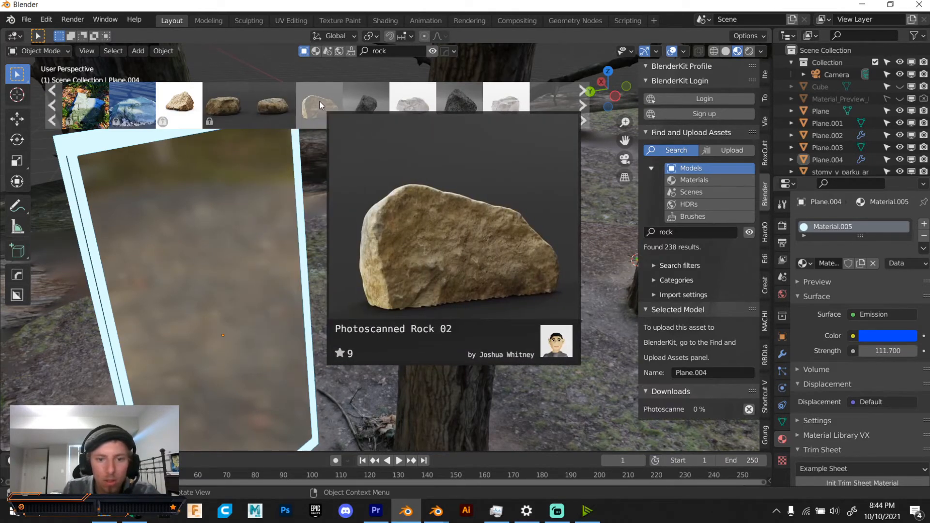
- Download Photoscanned Rock 03 and Photoscanned Rock 04 from further along the rock results
{"action": "left_click", "coordinate": [583, 120]}
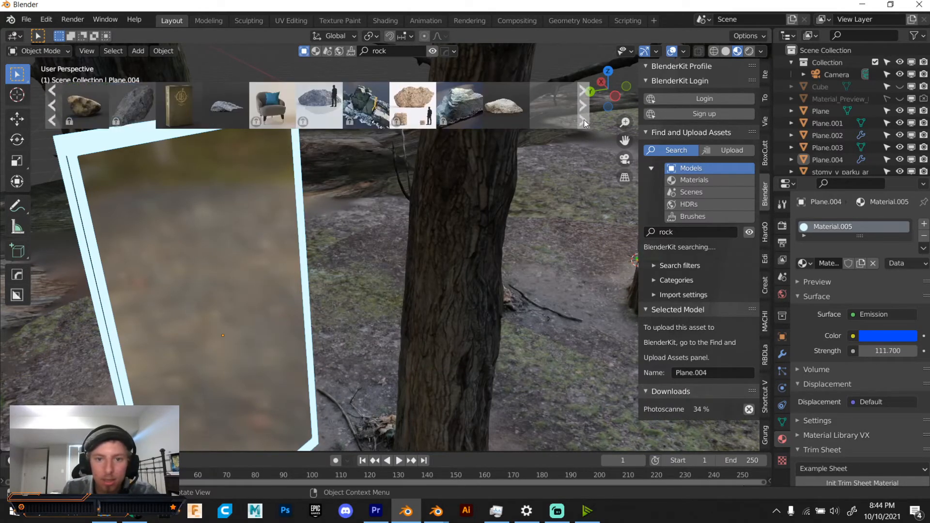
{"action": "left_click", "coordinate": [510, 113]}
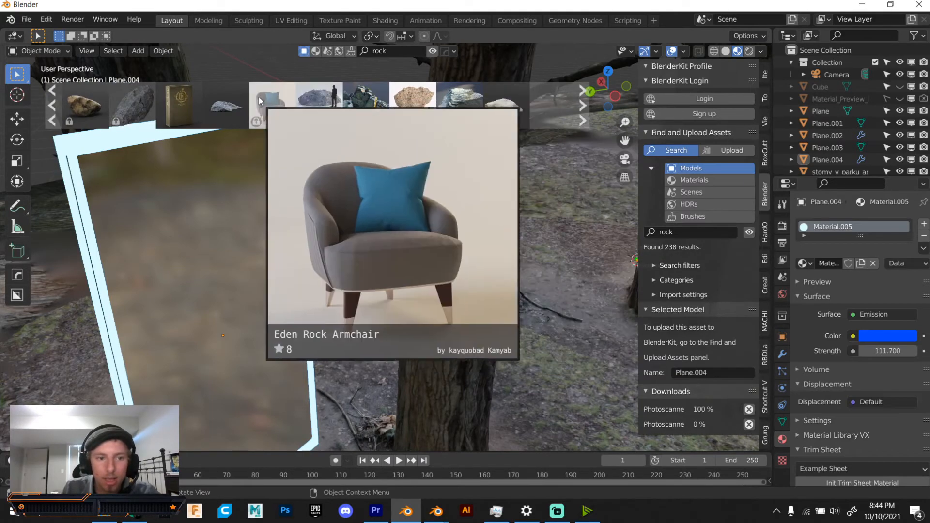
{"action": "left_click", "coordinate": [223, 107]}
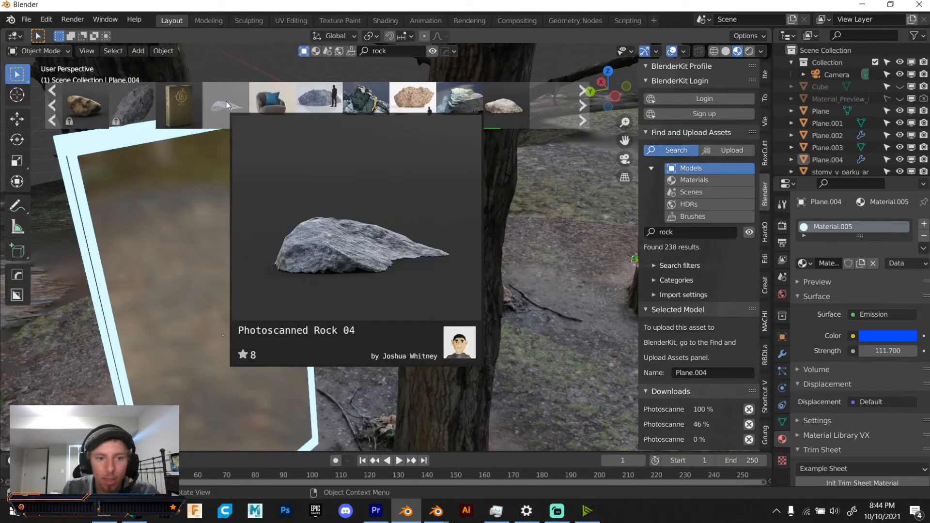
{"action": "left_click", "coordinate": [583, 97]}
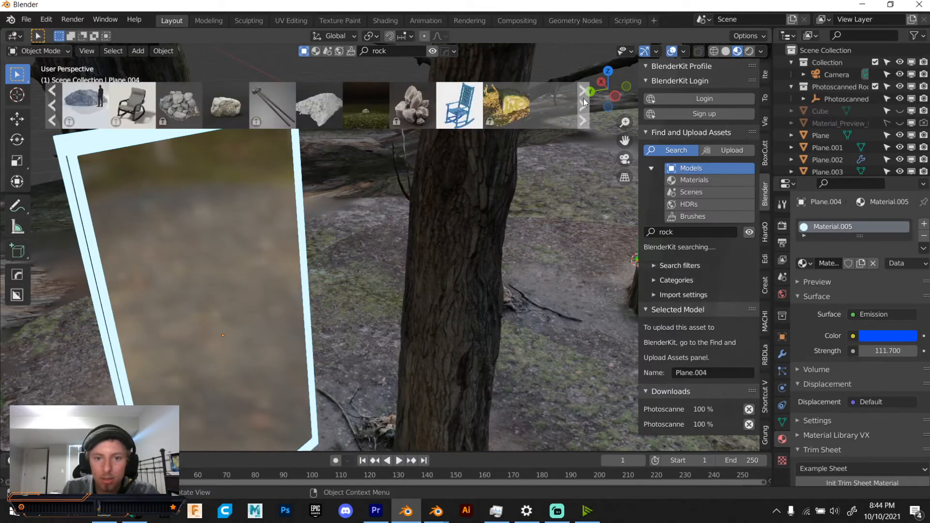
{"action": "mouse_move", "coordinate": [315, 104]}
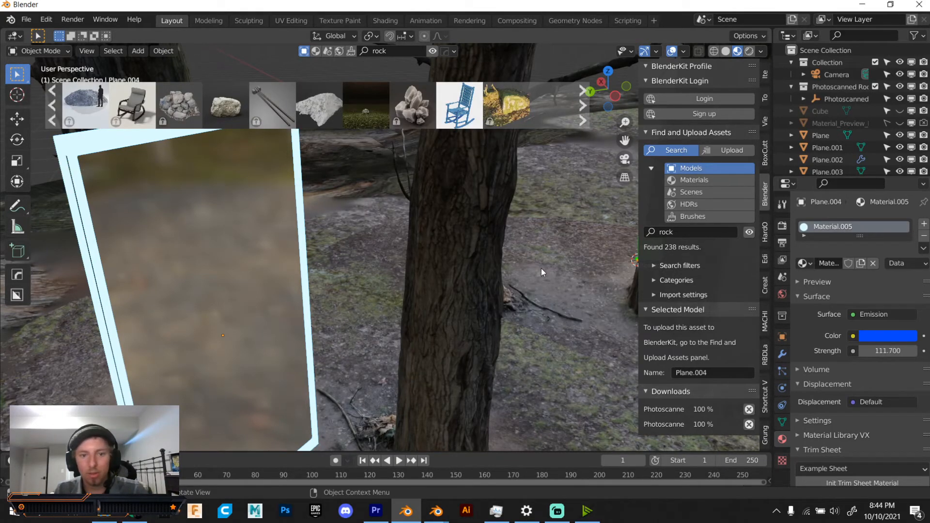
- Hide the asset bar and examine the forest ground around the 3D cursor for the imported rocks
{"action": "key", "text": "Tab"}
{"action": "scroll", "coordinate": [542, 269], "scroll_direction": "down", "scroll_amount": 4}
{"action": "left_click", "coordinate": [448, 52]}
{"action": "scroll", "coordinate": [526, 170], "scroll_direction": "down", "scroll_amount": 1}
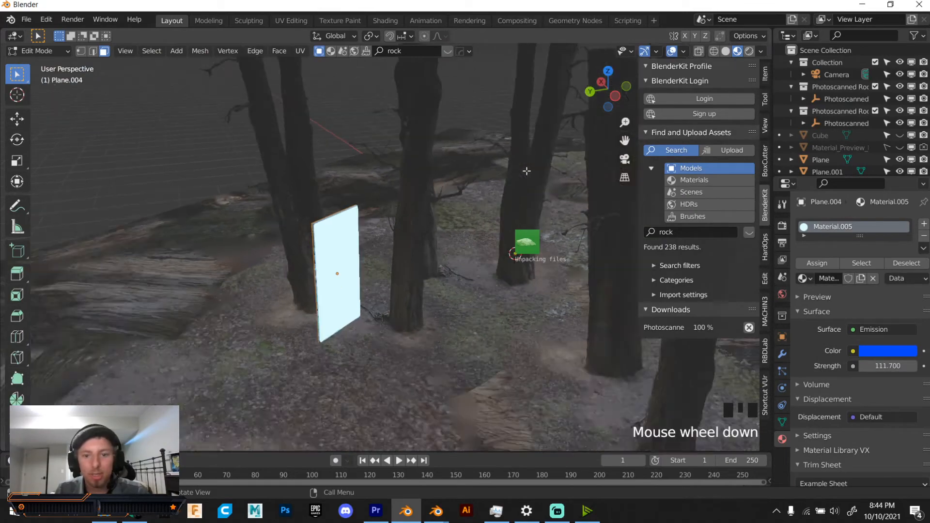
{"action": "middle_click_drag", "start_coordinate": [526, 171], "coordinate": [416, 178]}
{"action": "scroll", "coordinate": [418, 178], "scroll_direction": "up", "scroll_amount": 1}
{"action": "scroll", "coordinate": [442, 209], "scroll_direction": "up", "scroll_amount": 1}
{"action": "middle_click_drag", "start_coordinate": [442, 207], "coordinate": [406, 210], "text": "shift"}
{"action": "scroll", "coordinate": [412, 226], "scroll_direction": "down", "scroll_amount": 1}
{"action": "scroll", "coordinate": [438, 251], "scroll_direction": "up", "scroll_amount": 4}
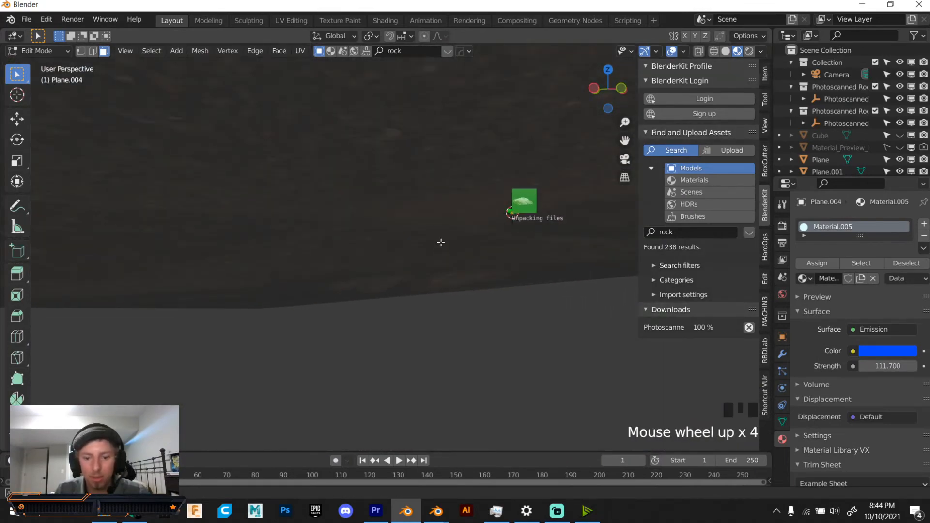
{"action": "middle_click_drag", "start_coordinate": [438, 252], "coordinate": [357, 148]}
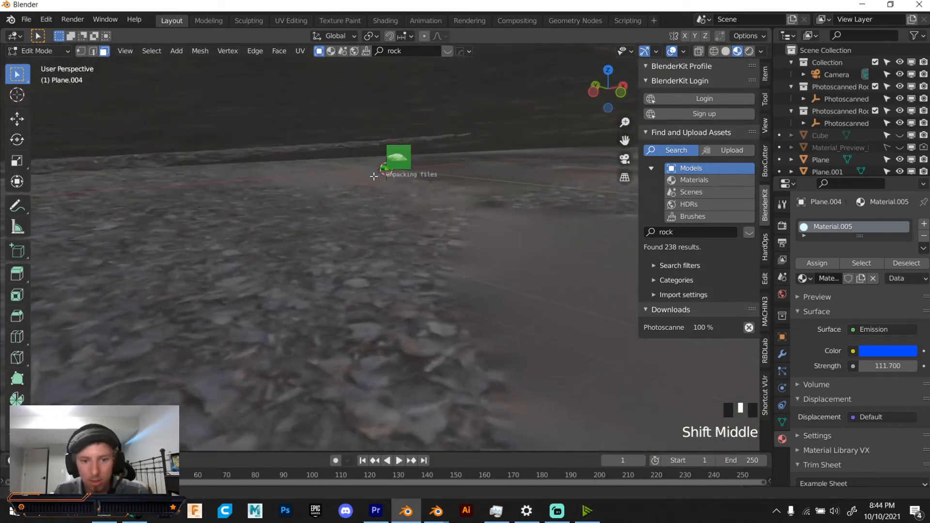
{"action": "scroll", "coordinate": [399, 183], "scroll_direction": "up", "scroll_amount": 4}
{"action": "scroll", "coordinate": [384, 150], "scroll_direction": "down", "scroll_amount": 3}
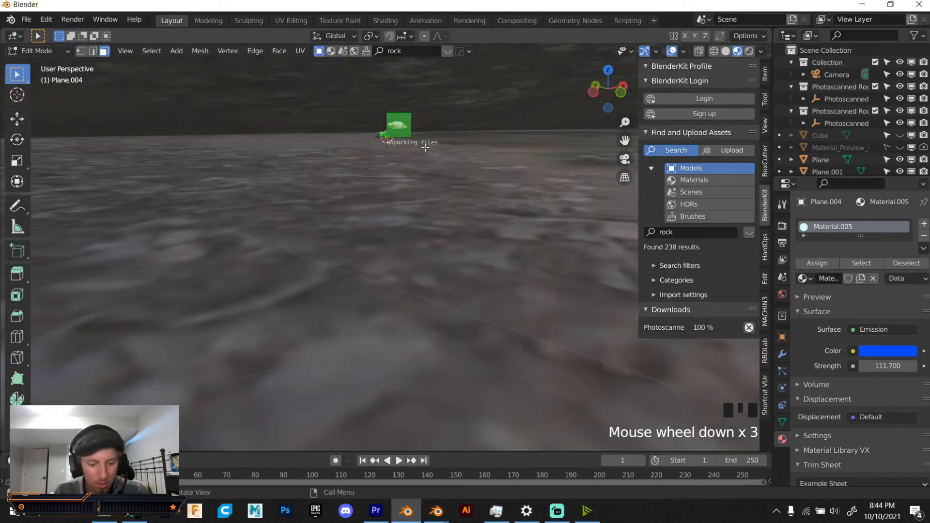
{"action": "key", "text": "g"}
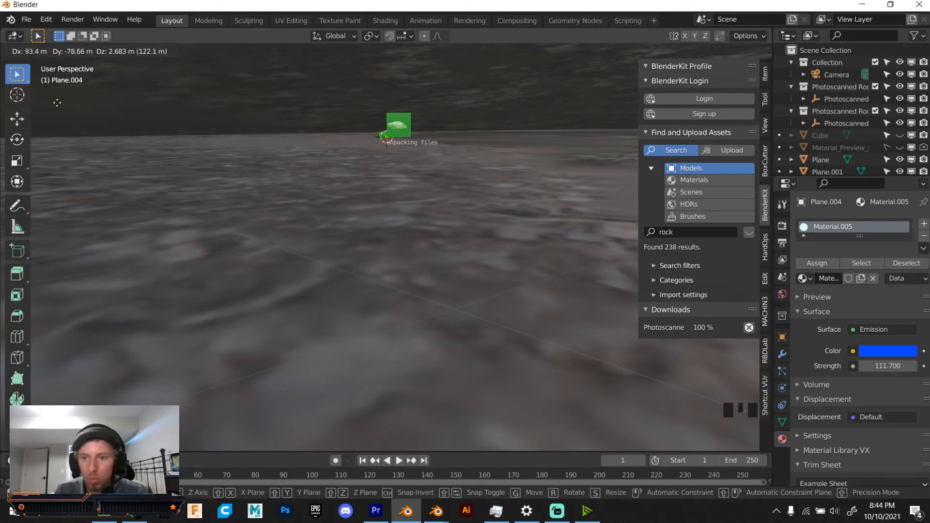
{"action": "left_click", "coordinate": [78, 102]}
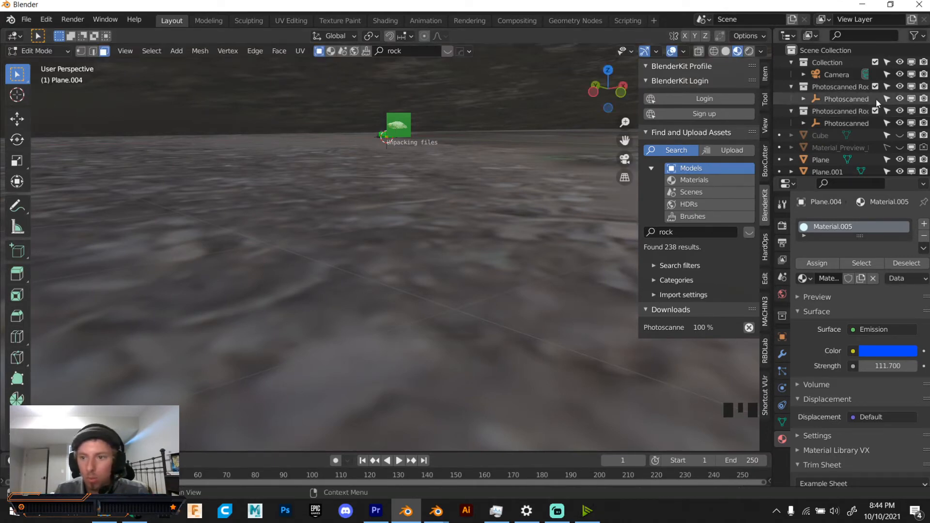
{"action": "left_click", "coordinate": [853, 99]}
{"action": "scroll", "coordinate": [381, 138], "scroll_direction": "down", "scroll_amount": 4}
{"action": "middle_click_drag", "start_coordinate": [378, 141], "coordinate": [263, 239]}
{"action": "scroll", "coordinate": [437, 161], "scroll_direction": "down", "scroll_amount": 4}
{"action": "scroll", "coordinate": [332, 239], "scroll_direction": "up", "scroll_amount": 2}
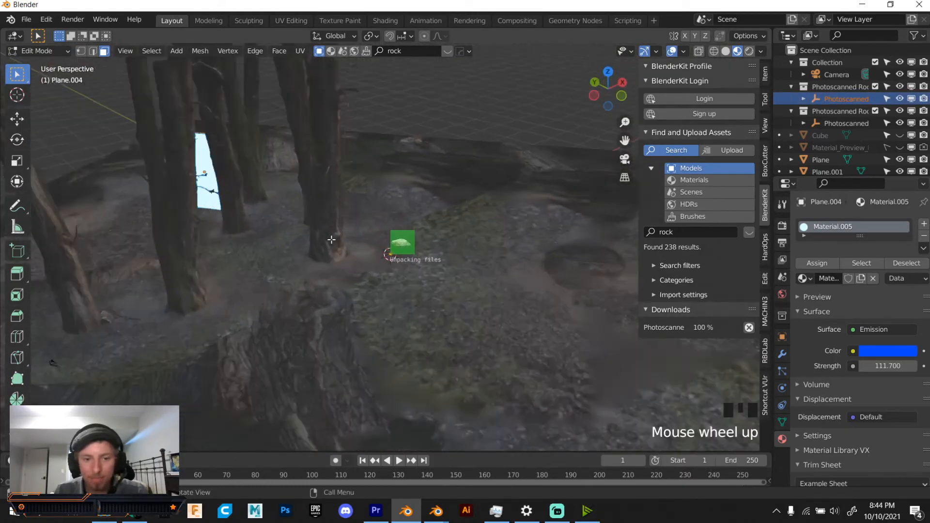
{"action": "middle_click_drag", "start_coordinate": [331, 239], "coordinate": [646, 146]}
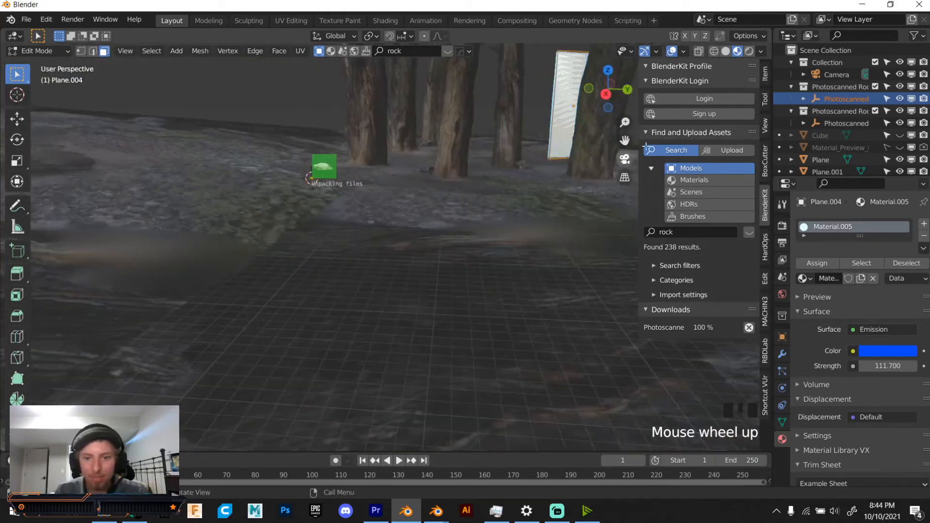
{"action": "left_click", "coordinate": [625, 158]}
{"action": "scroll", "coordinate": [625, 160], "scroll_direction": "down", "scroll_amount": 2}
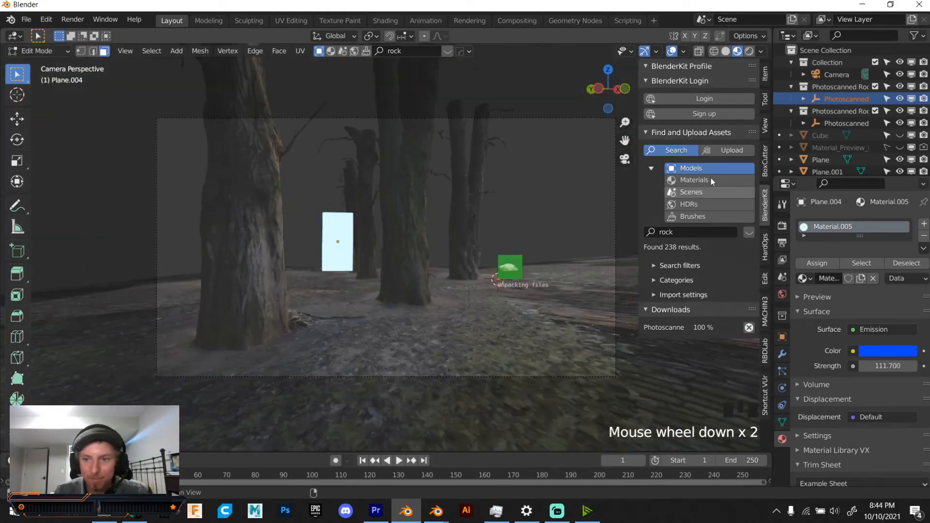
{"action": "left_click", "coordinate": [846, 123]}
{"action": "key", "text": "g"}
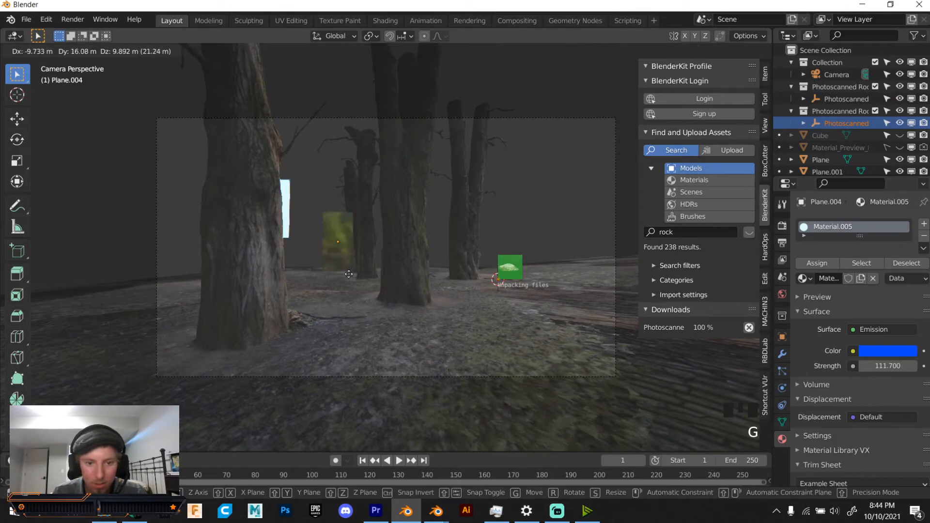
{"action": "right_click", "coordinate": [403, 286]}
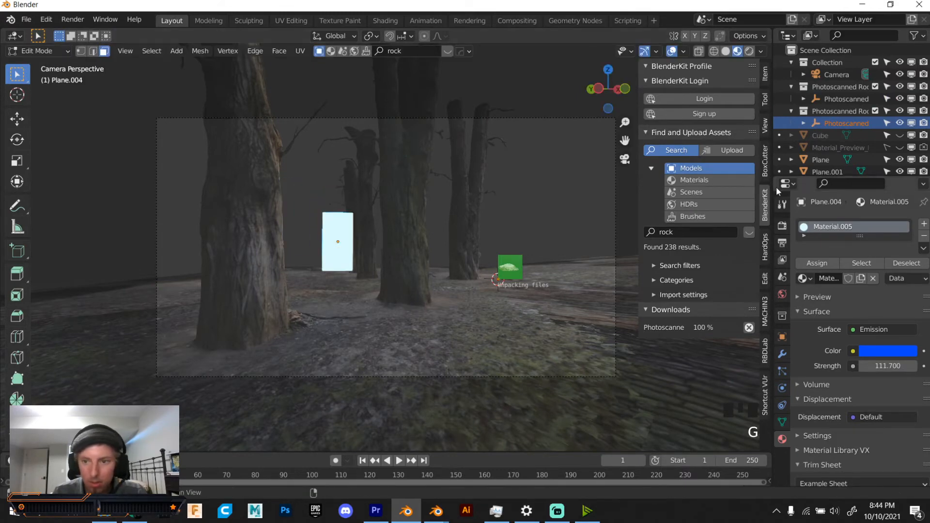
{"action": "left_click", "coordinate": [841, 99]}
{"action": "key", "text": "g"}
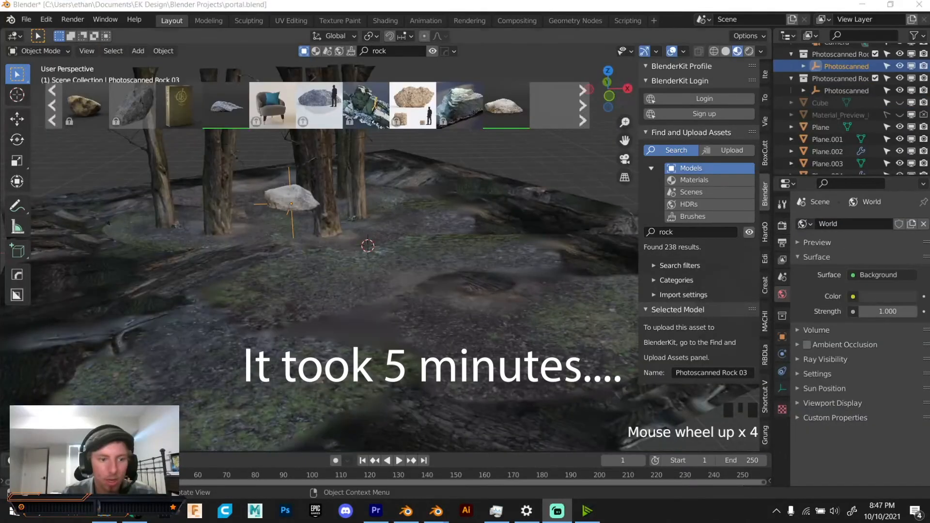
- Lower Photoscanned Rock 03 along the Z axis onto the forest floor in front of the trees
{"action": "scroll", "coordinate": [297, 206], "scroll_direction": "up", "scroll_amount": 1}
{"action": "middle_click_drag", "start_coordinate": [297, 205], "coordinate": [436, 237]}
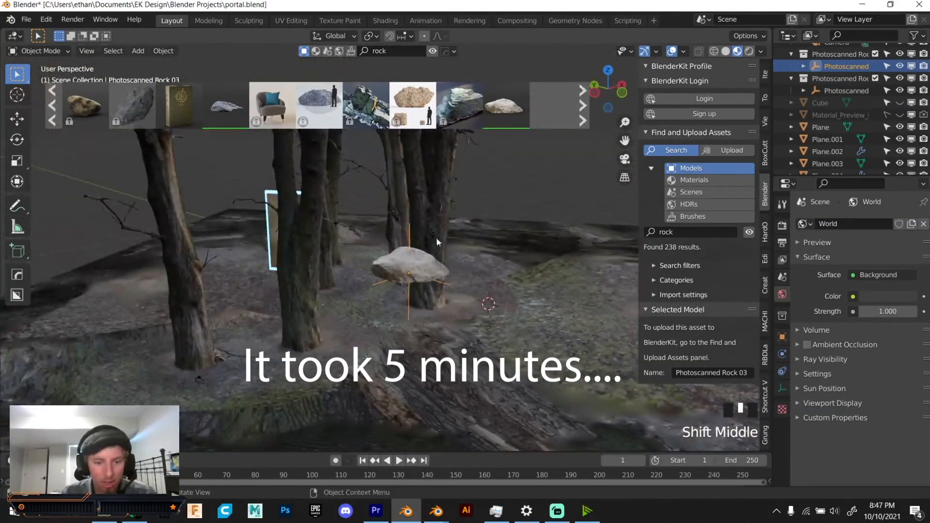
{"action": "left_click", "coordinate": [432, 52]}
{"action": "key", "text": "g"}
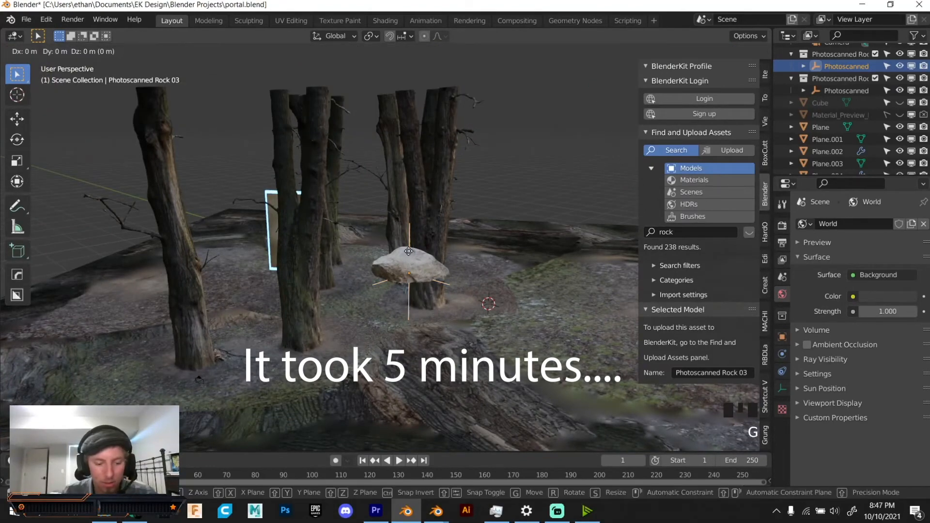
{"action": "key", "text": "z"}
{"action": "left_click", "coordinate": [451, 305]}
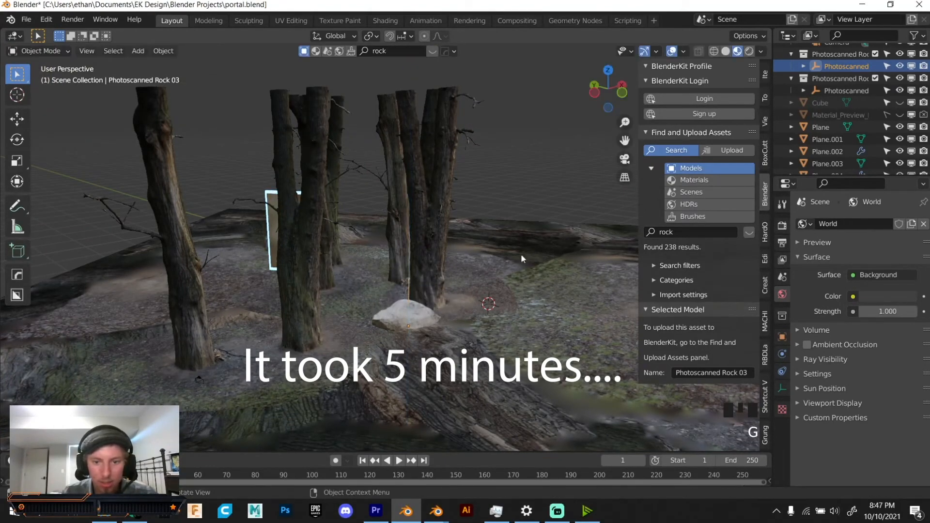
- In the camera view, move Photoscanned Rock 03 so it sits partly hidden behind the middle tree near the portal
{"action": "left_click", "coordinate": [625, 158]}
{"action": "scroll", "coordinate": [492, 283], "scroll_direction": "up", "scroll_amount": 2}
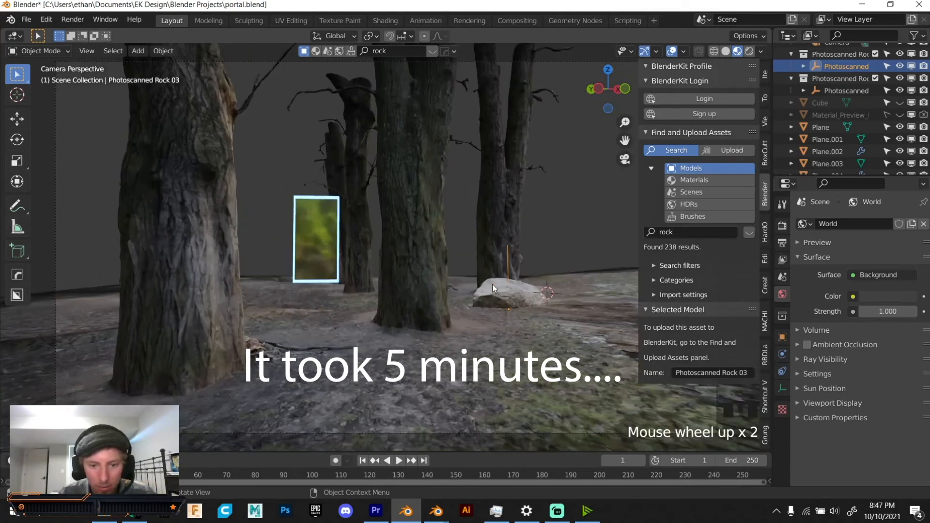
{"action": "key", "text": "g"}
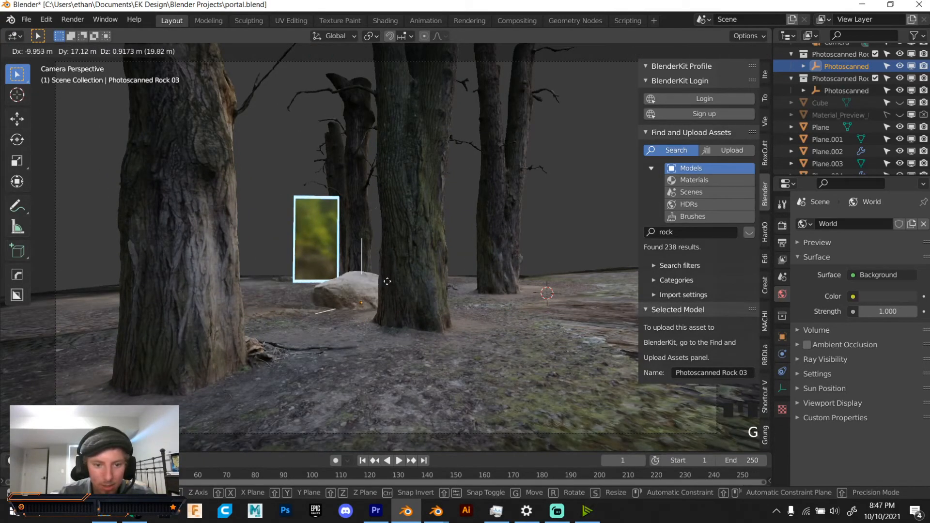
{"action": "left_click", "coordinate": [405, 283]}
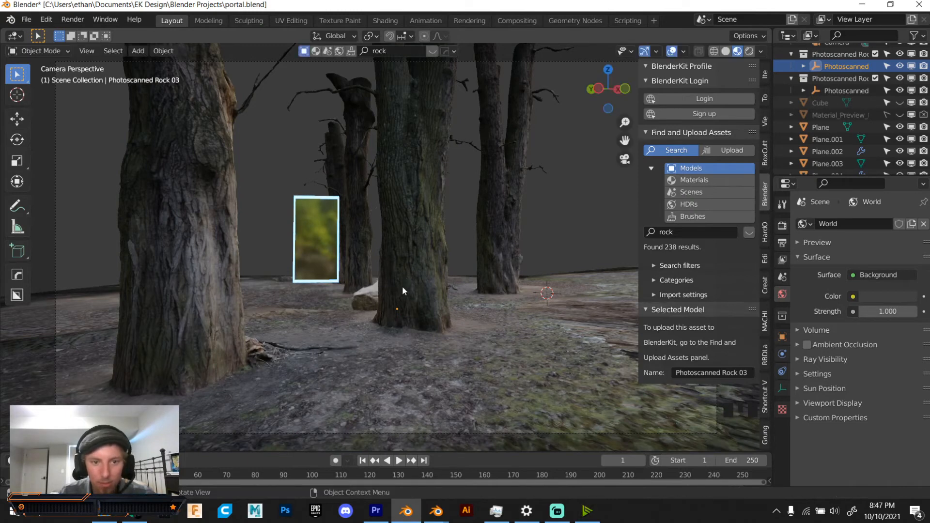
- Download the Set of stones for stone path from further along the BlenderKit rock results and hide the asset bar
{"action": "left_click", "coordinate": [430, 52]}
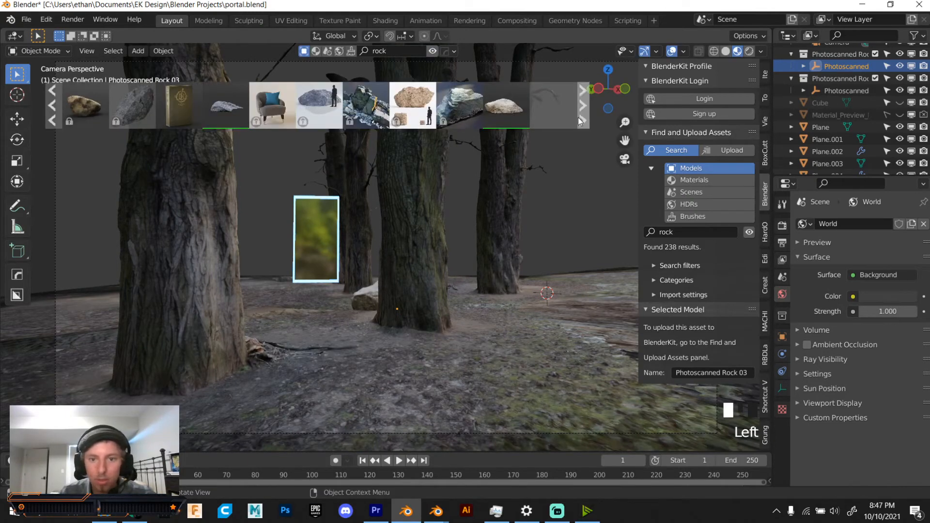
{"action": "left_click", "coordinate": [580, 121]}
{"action": "left_click", "coordinate": [581, 121]}
{"action": "left_click", "coordinate": [581, 122]}
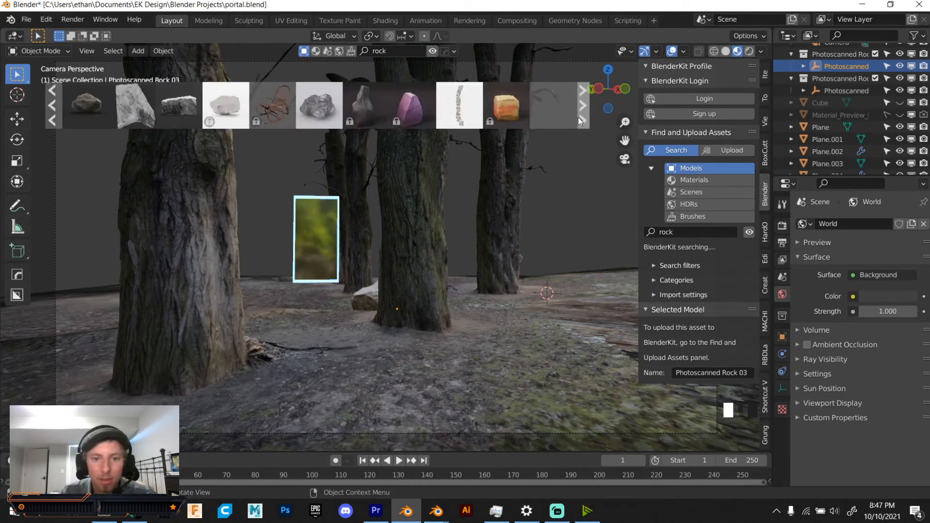
{"action": "left_click", "coordinate": [459, 105]}
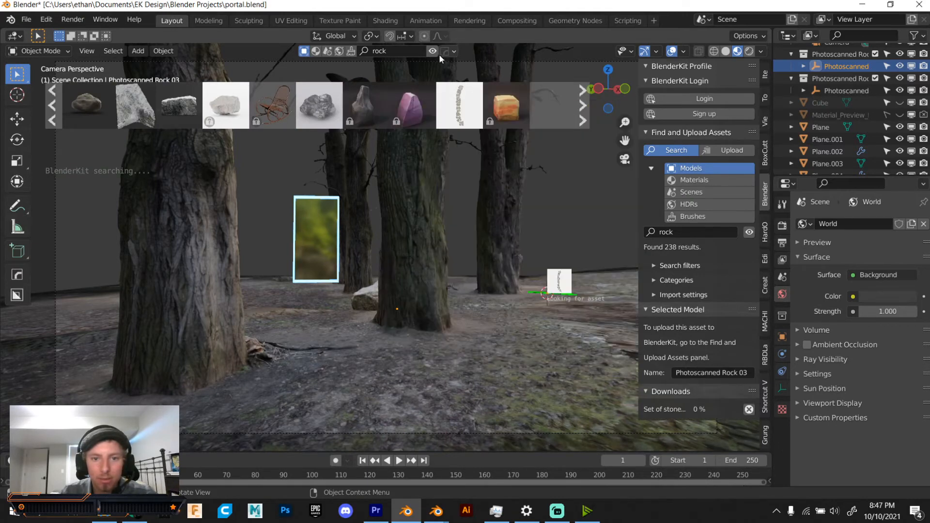
{"action": "mouse_move", "coordinate": [458, 104]}
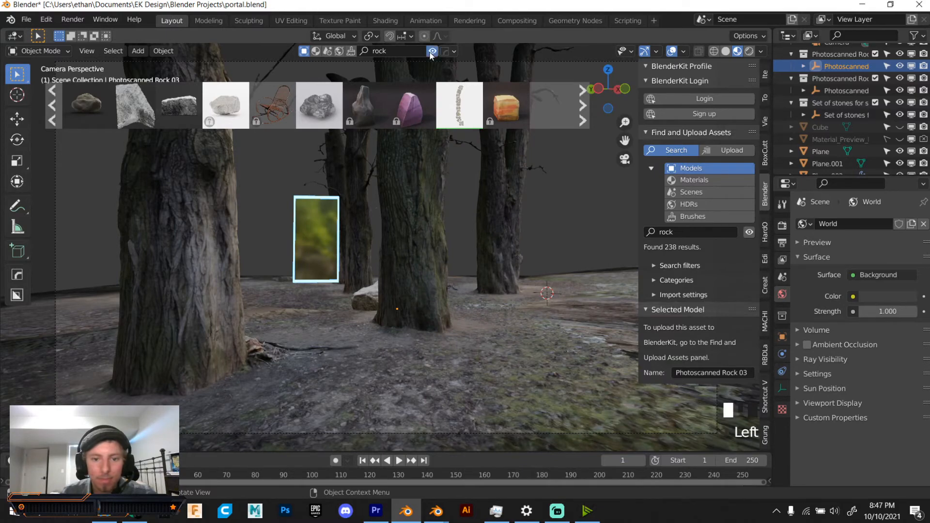
{"action": "left_click", "coordinate": [431, 51]}
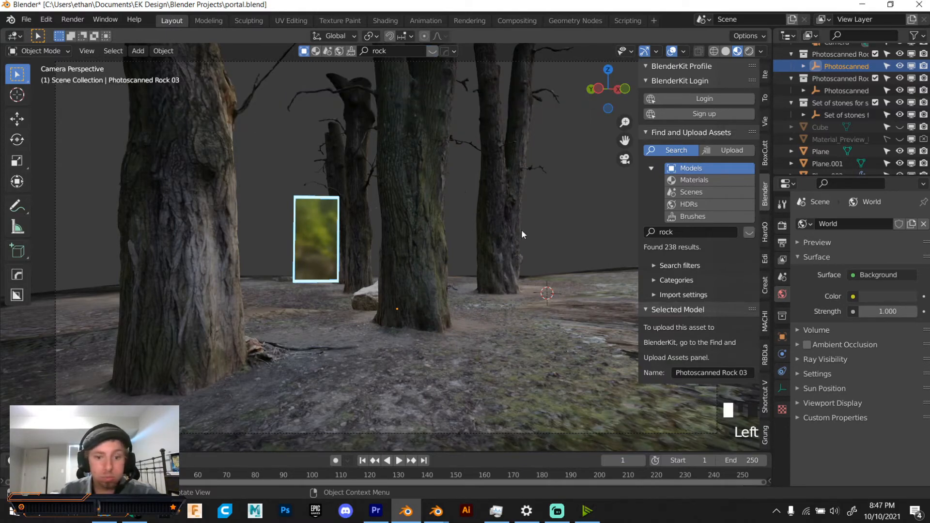
- Select the Set of stones for stone path and scale it up about 3.6 times
{"action": "middle_click_drag", "start_coordinate": [499, 275], "coordinate": [499, 280]}
{"action": "scroll", "coordinate": [494, 324], "scroll_direction": "down", "scroll_amount": 2}
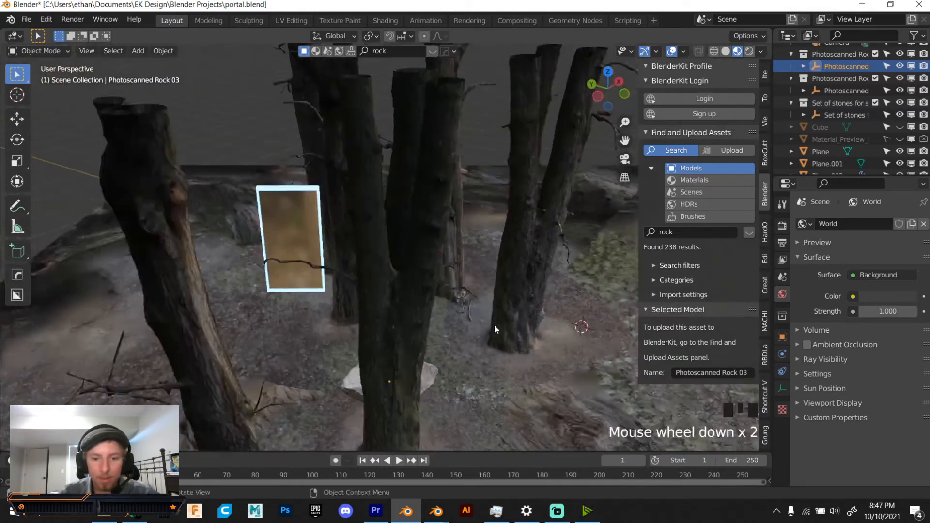
{"action": "scroll", "coordinate": [494, 324], "scroll_direction": "down", "scroll_amount": 4}
{"action": "middle_click_drag", "start_coordinate": [494, 324], "coordinate": [646, 262]}
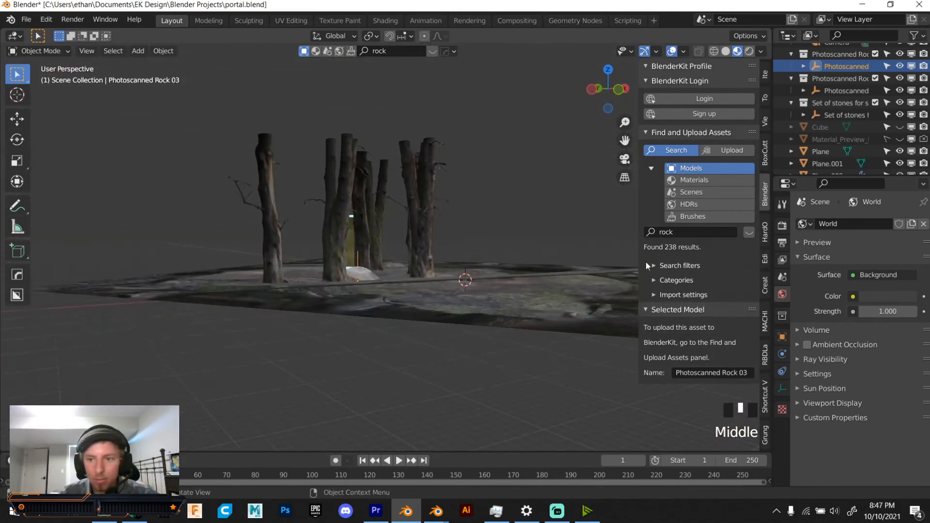
{"action": "left_click", "coordinate": [853, 118]}
{"action": "middle_click_drag", "start_coordinate": [557, 203], "coordinate": [545, 231]}
{"action": "scroll", "coordinate": [545, 231], "scroll_direction": "up", "scroll_amount": 3}
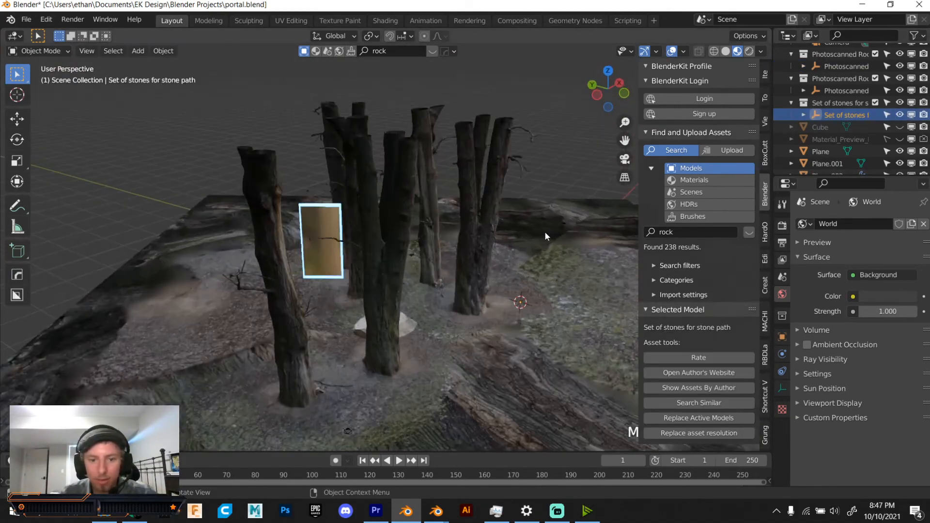
{"action": "key", "text": "s"}
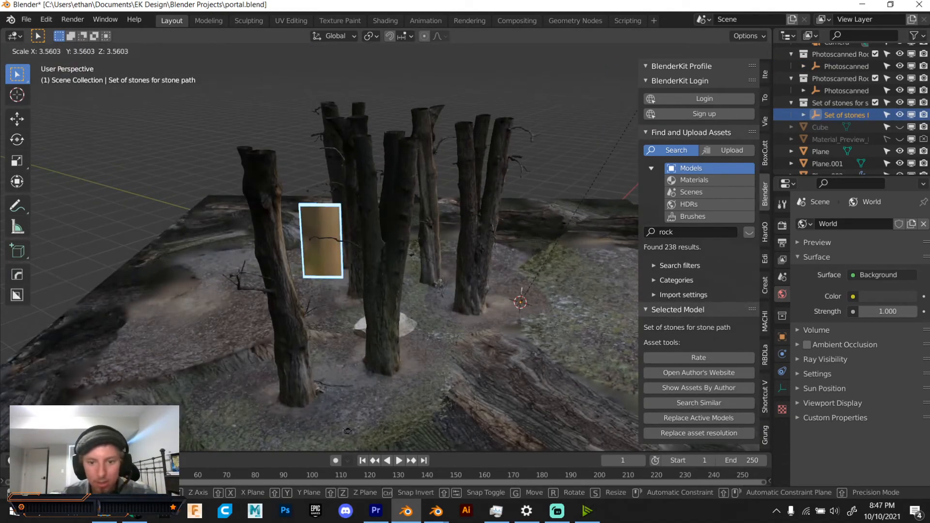
{"action": "left_click", "coordinate": [212, 334]}
{"action": "middle_click_drag", "start_coordinate": [233, 334], "coordinate": [332, 301]}
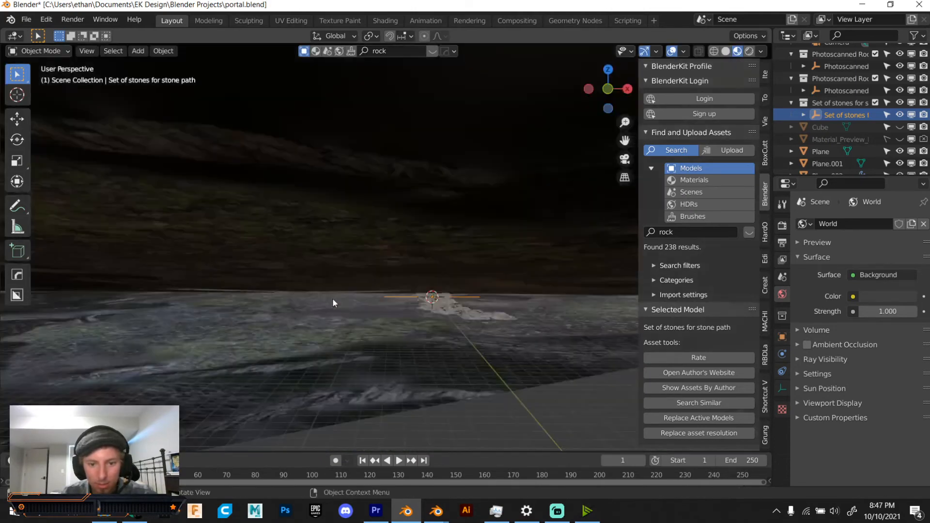
{"action": "scroll", "coordinate": [332, 300], "scroll_direction": "up", "scroll_amount": 3}
{"action": "middle_click_drag", "start_coordinate": [403, 319], "coordinate": [473, 339]}
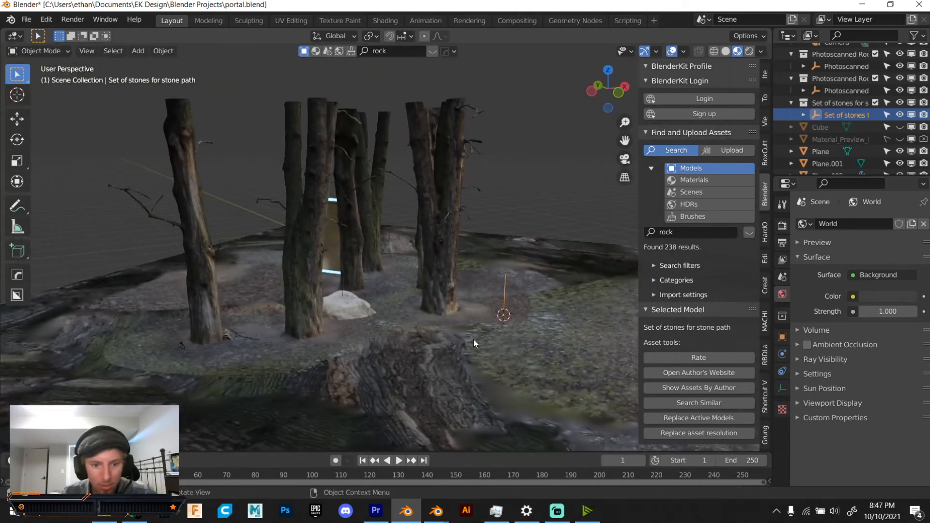
- Move the stone path between the trees near the portal and rotate it around the Z axis toward the foreground
{"action": "key", "text": "g"}
{"action": "left_click", "coordinate": [259, 320]}
{"action": "key", "text": "r"}
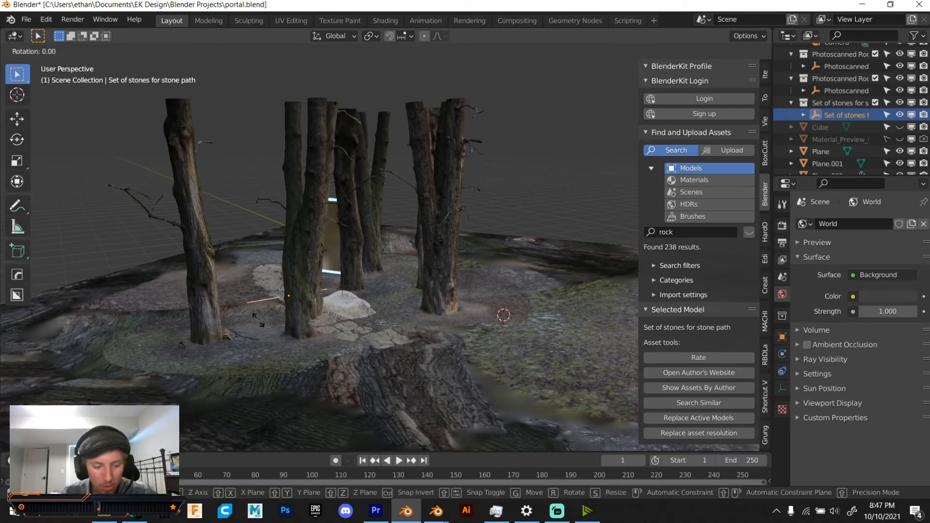
{"action": "key", "text": "z"}
{"action": "left_click", "coordinate": [499, 233]}
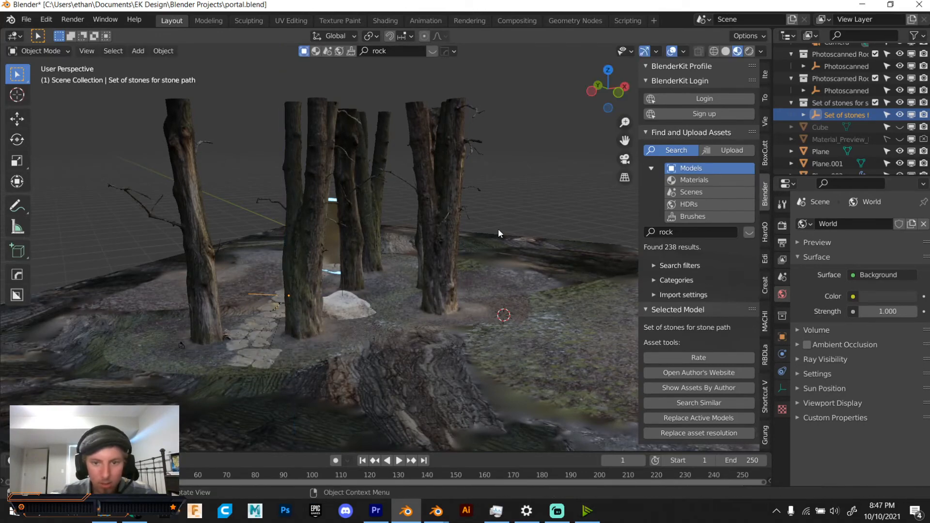
- From the camera view, lower the stone path about 2.5 m along the Z axis into the forest floor
{"action": "left_click", "coordinate": [624, 159]}
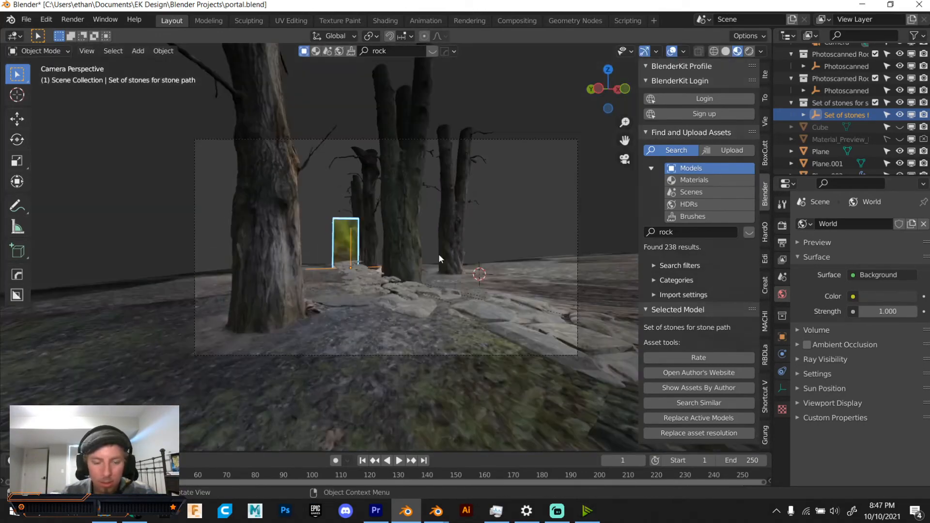
{"action": "scroll", "coordinate": [438, 254], "scroll_direction": "up", "scroll_amount": 2}
{"action": "middle_click_drag", "start_coordinate": [412, 276], "coordinate": [364, 302]}
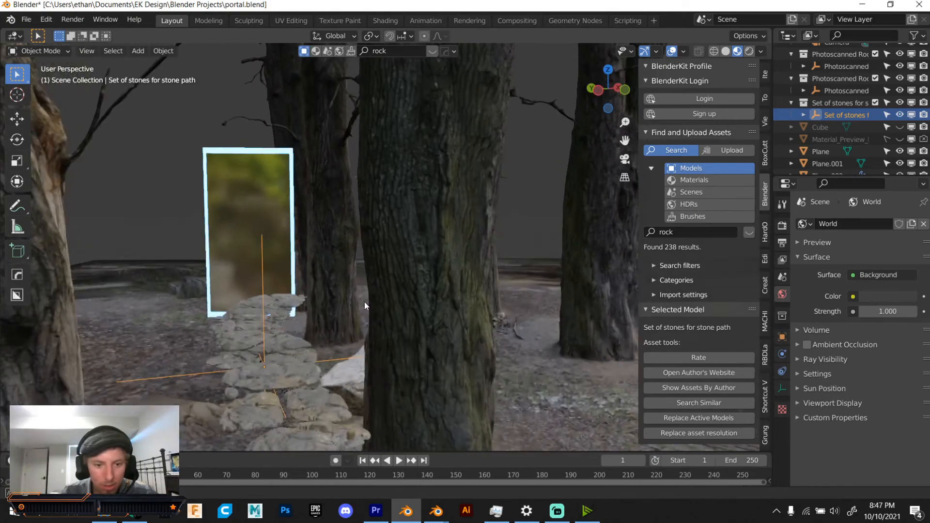
{"action": "left_click", "coordinate": [625, 159]}
{"action": "key", "text": "g"}
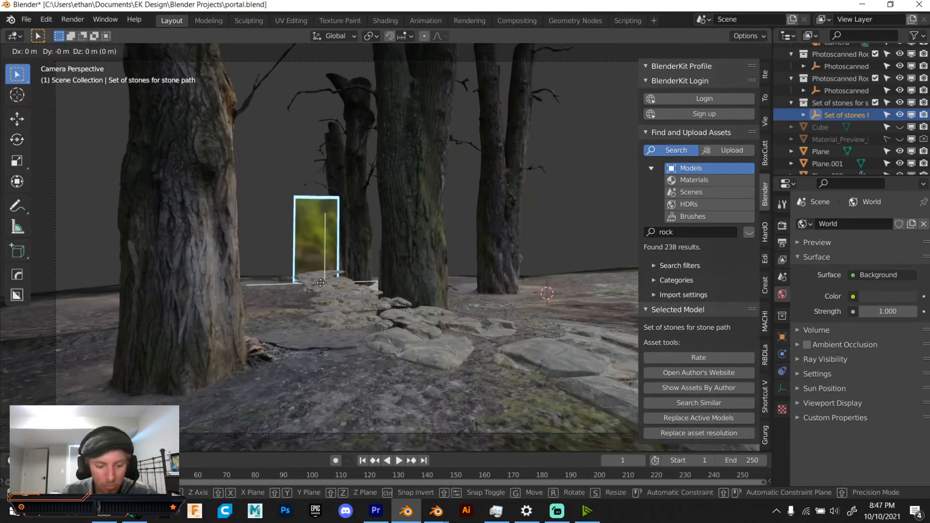
{"action": "key", "text": "z"}
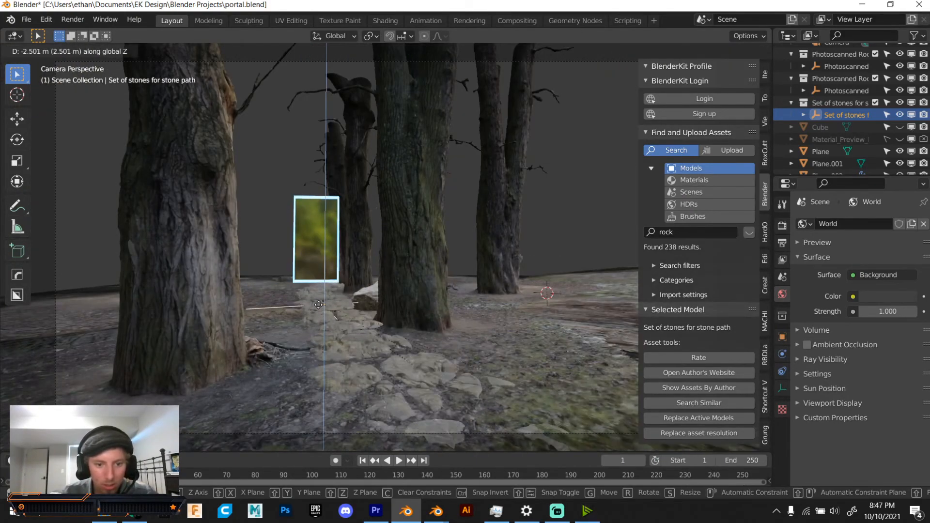
{"action": "left_click", "coordinate": [320, 309]}
- Reposition the stone path in front of the portal and tilt it slightly with a trackball rotation to follow the ground
{"action": "key", "text": "g"}
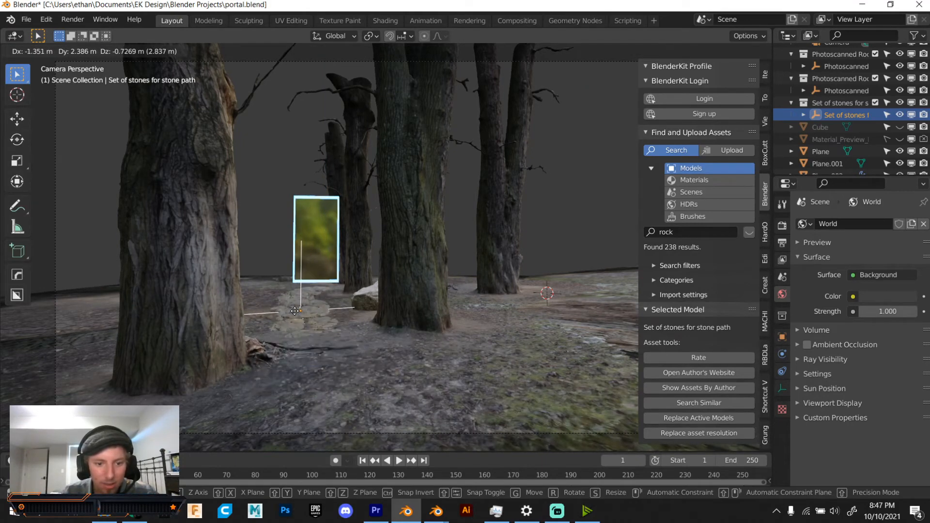
{"action": "left_click", "coordinate": [296, 311]}
{"action": "key", "text": "r"}
{"action": "key", "text": "r"}
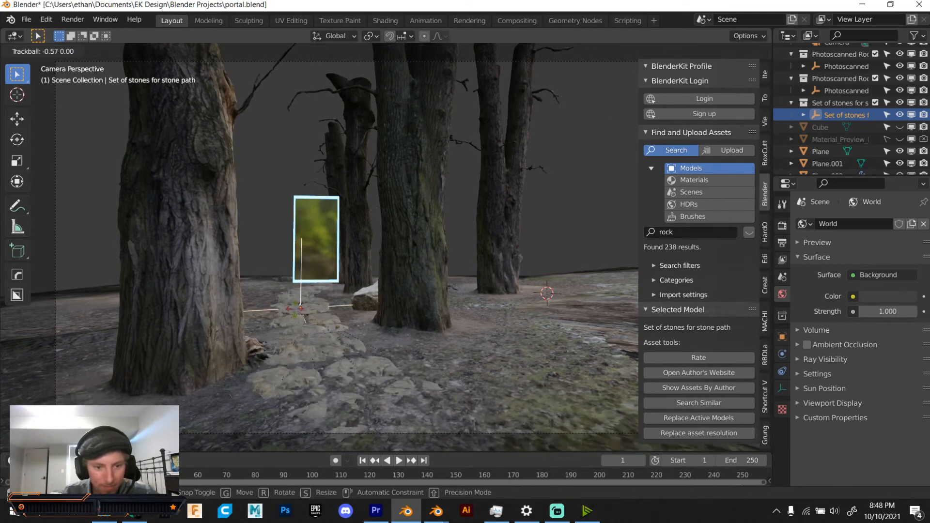
{"action": "left_click", "coordinate": [297, 312]}
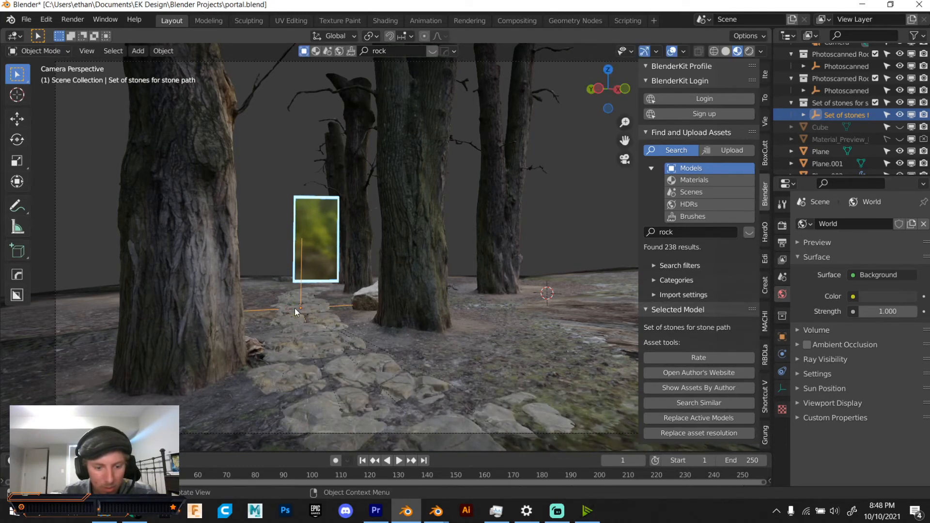
{"action": "key", "text": "g"}
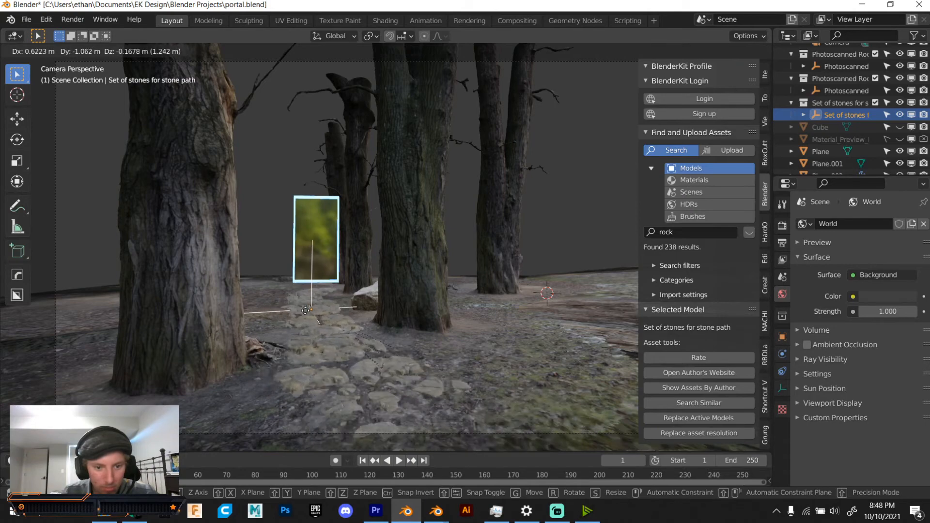
{"action": "left_click", "coordinate": [306, 309]}
- From a low view beside the portal, reselect the stone path and move it about 0.88 m, slightly down and toward the portal
{"action": "left_click", "coordinate": [302, 278]}
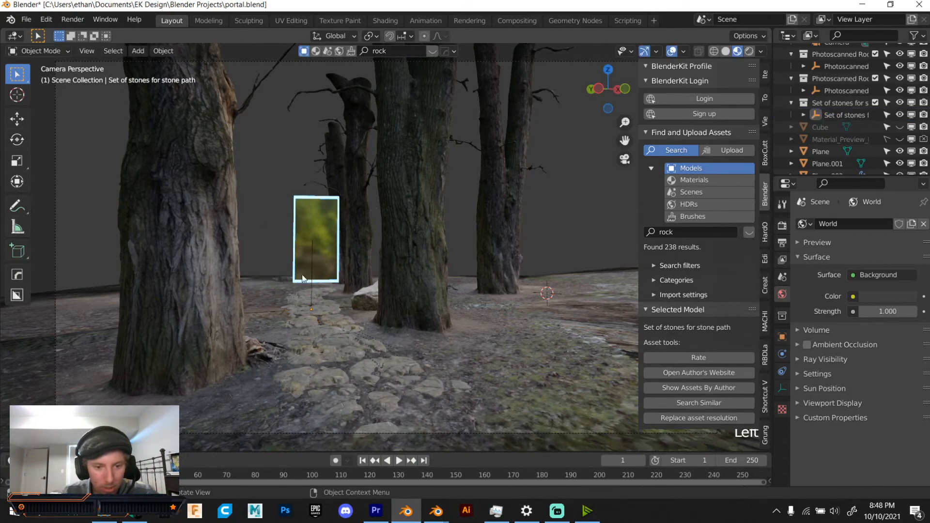
{"action": "scroll", "coordinate": [308, 283], "scroll_direction": "up", "scroll_amount": 2}
{"action": "middle_click_drag", "start_coordinate": [309, 284], "coordinate": [383, 252]}
{"action": "scroll", "coordinate": [383, 295], "scroll_direction": "up", "scroll_amount": 2}
{"action": "scroll", "coordinate": [388, 257], "scroll_direction": "up", "scroll_amount": 1}
{"action": "scroll", "coordinate": [479, 324], "scroll_direction": "down", "scroll_amount": 1}
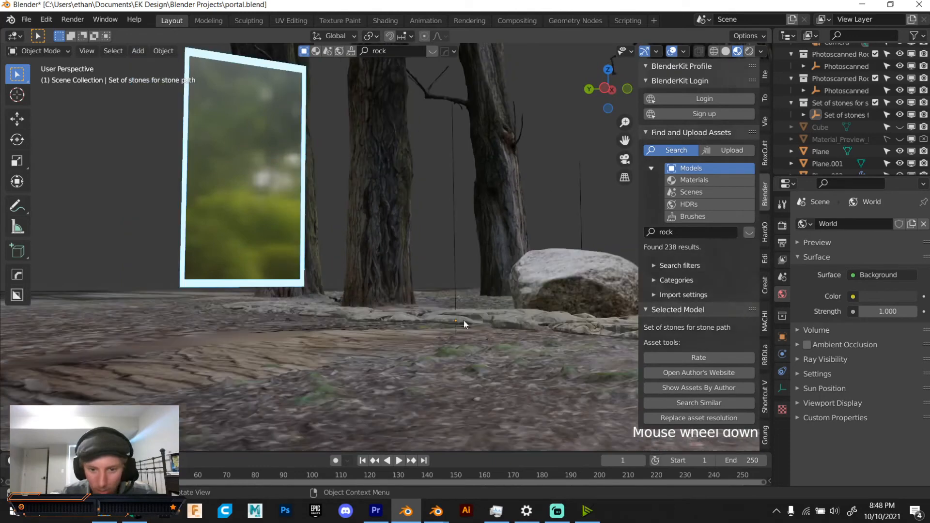
{"action": "left_click", "coordinate": [457, 307]}
{"action": "key", "text": "g"}
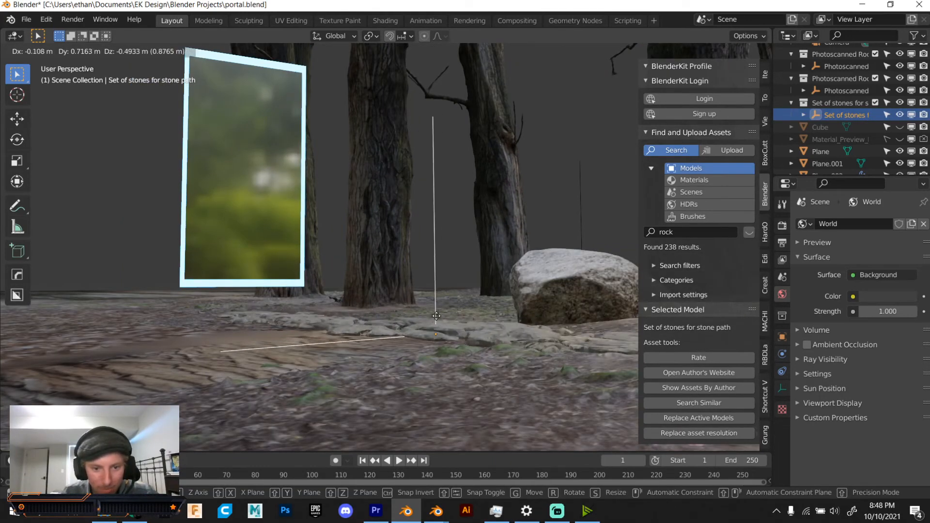
{"action": "left_click", "coordinate": [436, 315]}
- In the camera view, tilt the stone path slightly with a trackball rotation so its near stones rise above the ground
{"action": "left_click", "coordinate": [630, 159]}
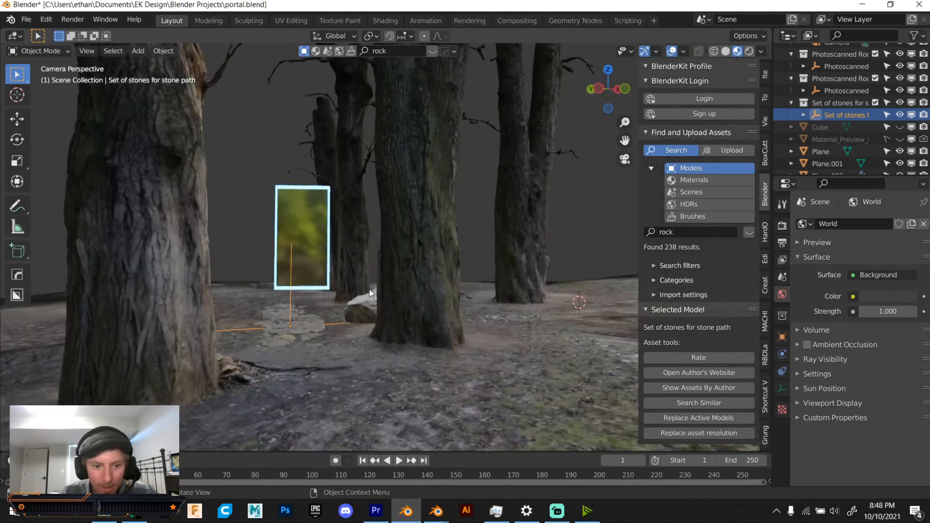
{"action": "key", "text": "r"}
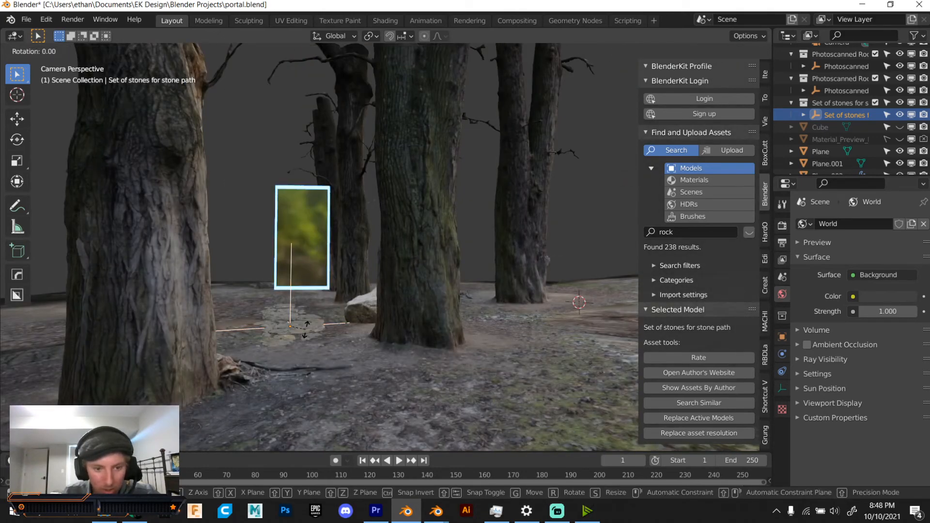
{"action": "key", "text": "r"}
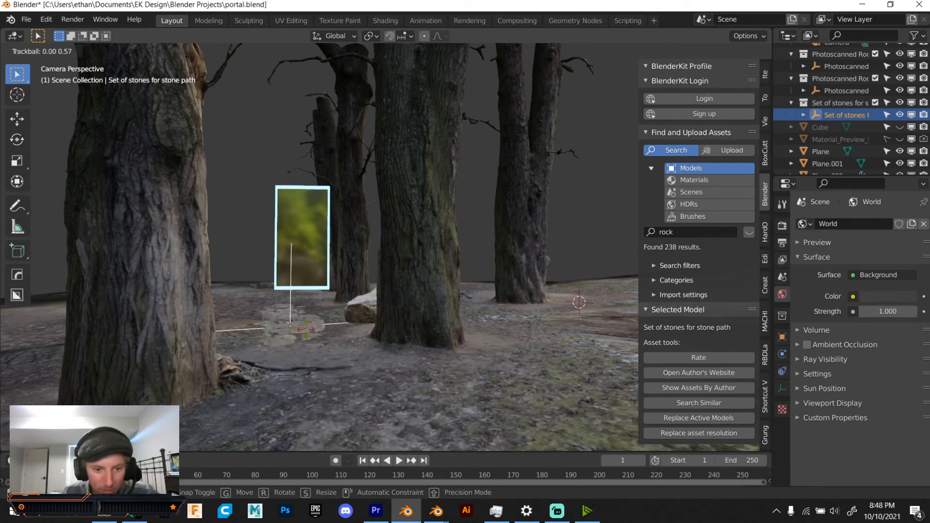
{"action": "left_click", "coordinate": [306, 332]}
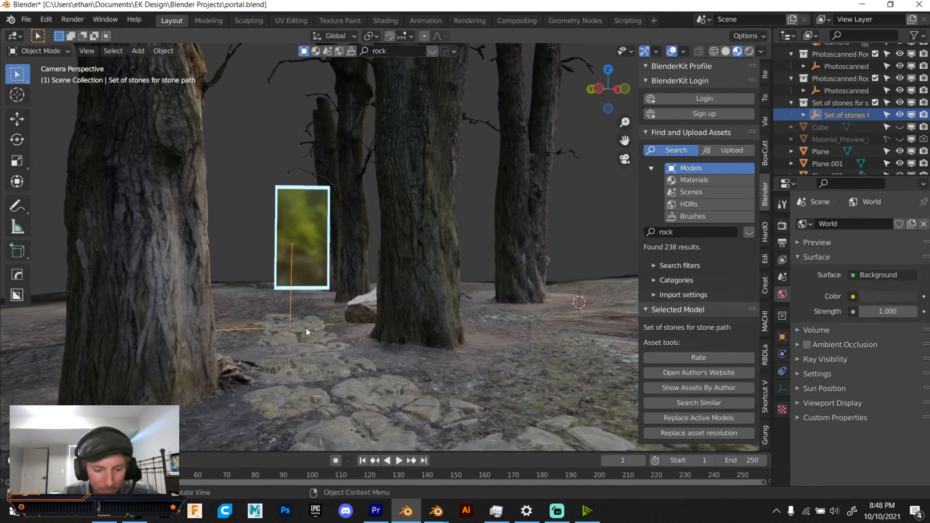
- Copy and paste the stone path object, and try a trackball rotation on the pasted copy
{"action": "key", "text": "ctrl+c"}
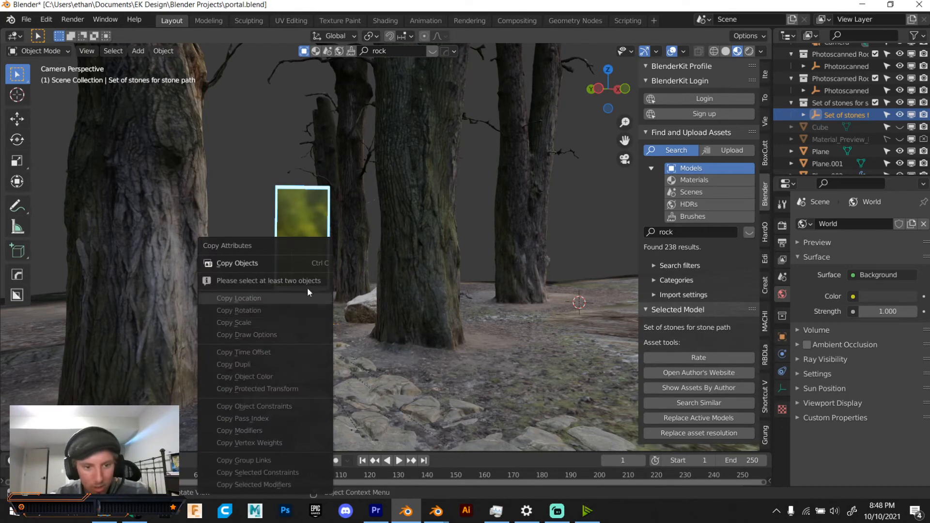
{"action": "left_click", "coordinate": [307, 265]}
{"action": "key", "text": "ctrl+v"}
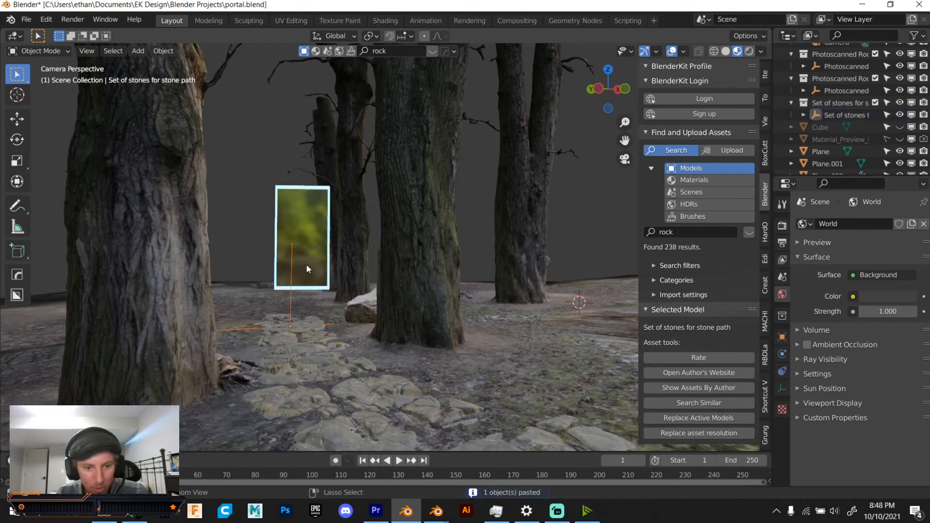
{"action": "key", "text": "r"}
{"action": "key", "text": "r"}
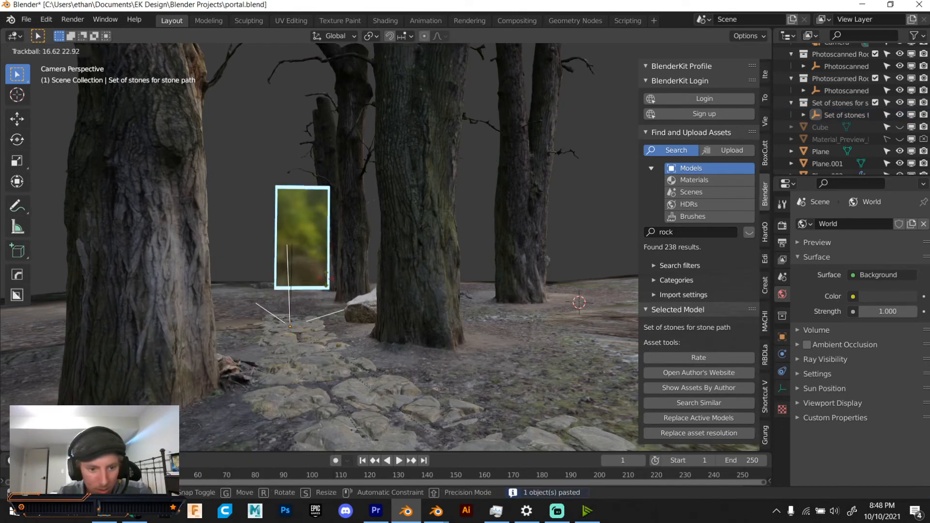
{"action": "left_click", "coordinate": [333, 276]}
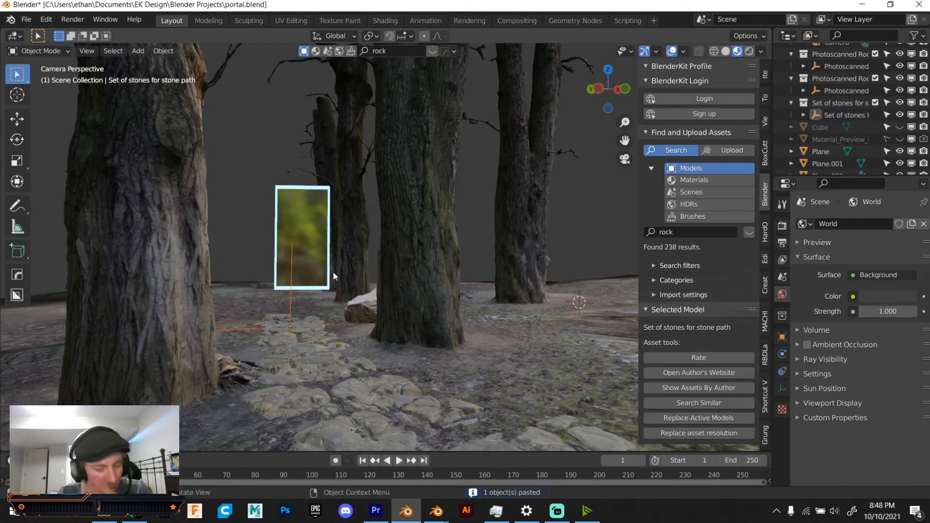
- Expand the stone path's hierarchy and select all of its paving stone tiles
{"action": "left_click", "coordinate": [822, 114]}
{"action": "left_click", "coordinate": [804, 114]}
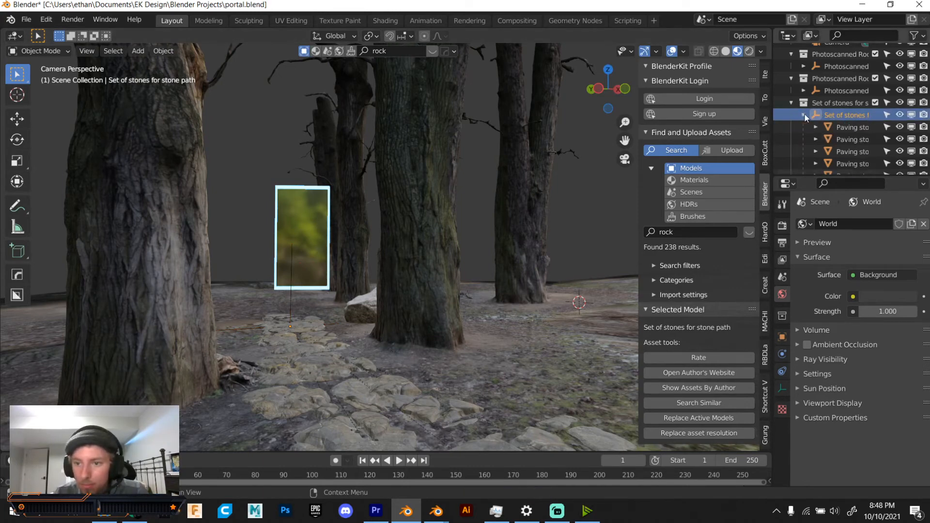
{"action": "scroll", "coordinate": [829, 126], "scroll_direction": "down", "scroll_amount": 3}
{"action": "left_click", "coordinate": [829, 126]}
{"action": "scroll", "coordinate": [829, 124], "scroll_direction": "down", "scroll_amount": 2}
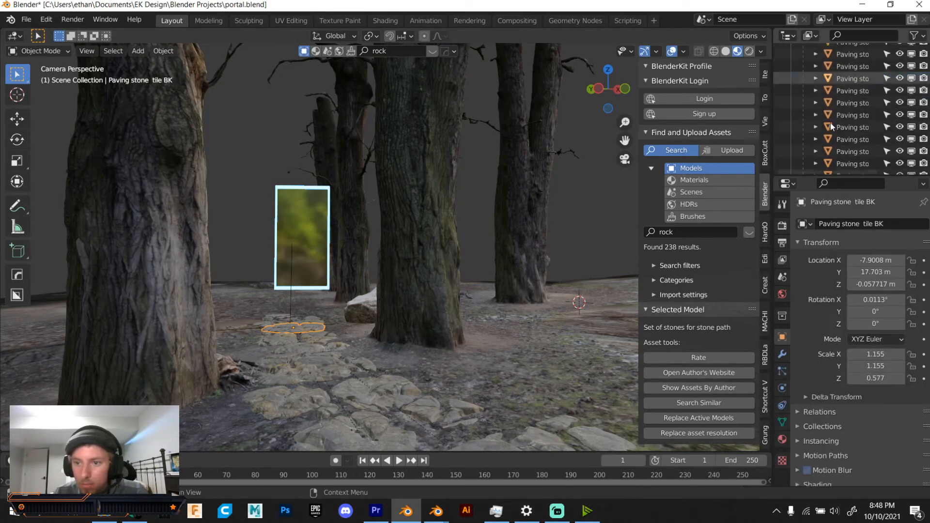
{"action": "scroll", "coordinate": [830, 123], "scroll_direction": "down", "scroll_amount": 8}
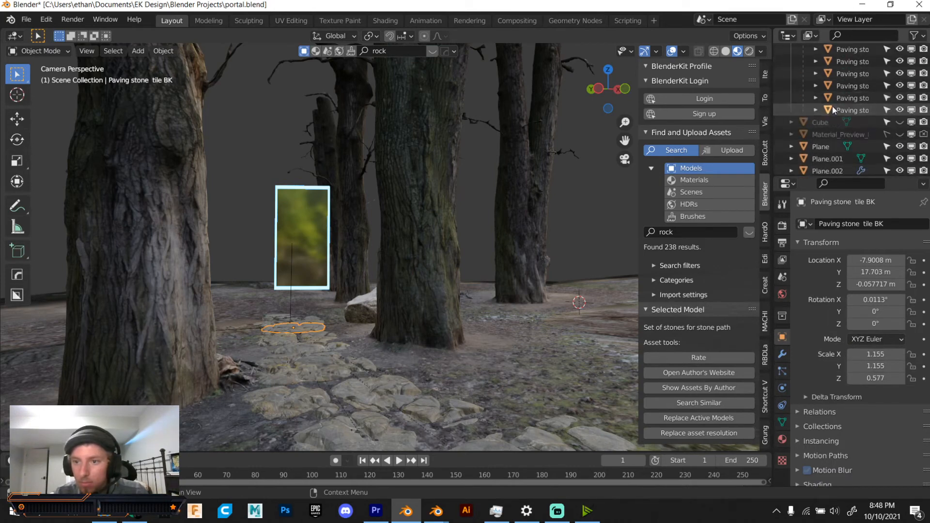
{"action": "left_click", "coordinate": [832, 106], "text": "shift"}
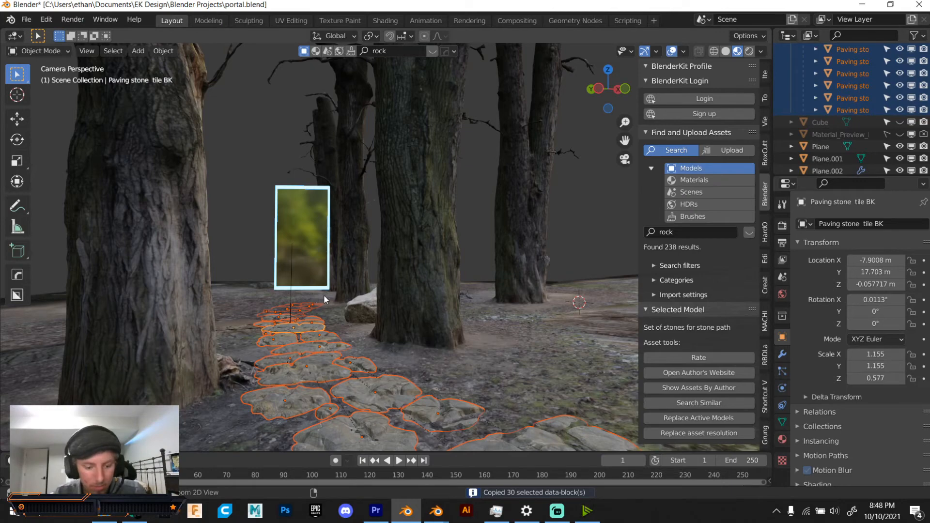
- Copy and paste the selected paving stones, try a small rotation, and scale the pasted set up toward the original path's size
{"action": "key", "text": "ctrl+v"}
{"action": "key", "text": "r"}
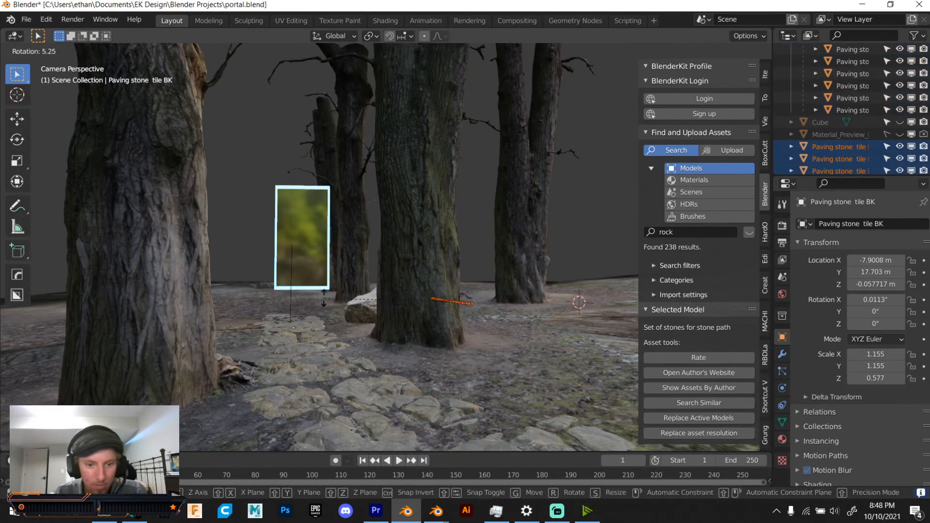
{"action": "left_click", "coordinate": [272, 326]}
{"action": "middle_click_drag", "start_coordinate": [307, 298], "coordinate": [422, 326]}
{"action": "scroll", "coordinate": [423, 327], "scroll_direction": "down", "scroll_amount": 3}
{"action": "key", "text": "s"}
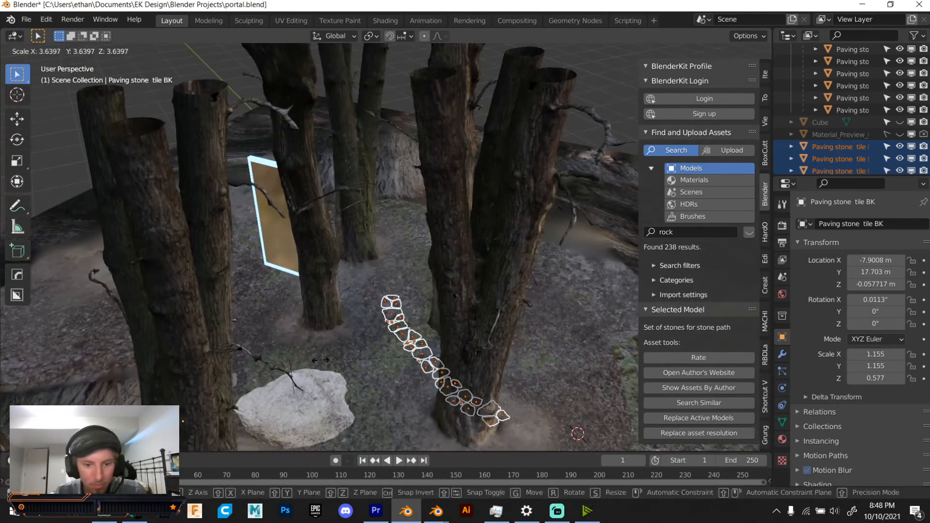
{"action": "left_click", "coordinate": [352, 230]}
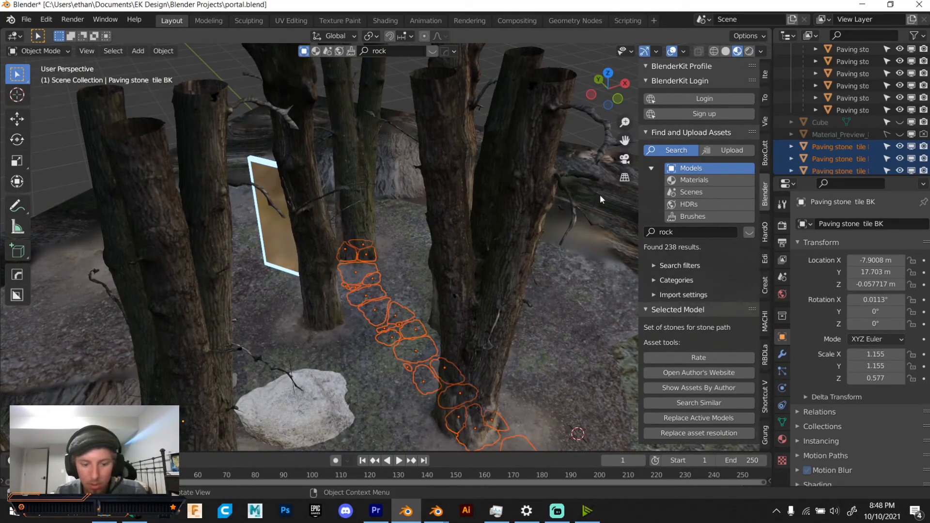
- Move the pasted stones beside the path near the front tree and rotate them about -27° around the global Z axis
{"action": "key", "text": "g"}
{"action": "left_click", "coordinate": [538, 225]}
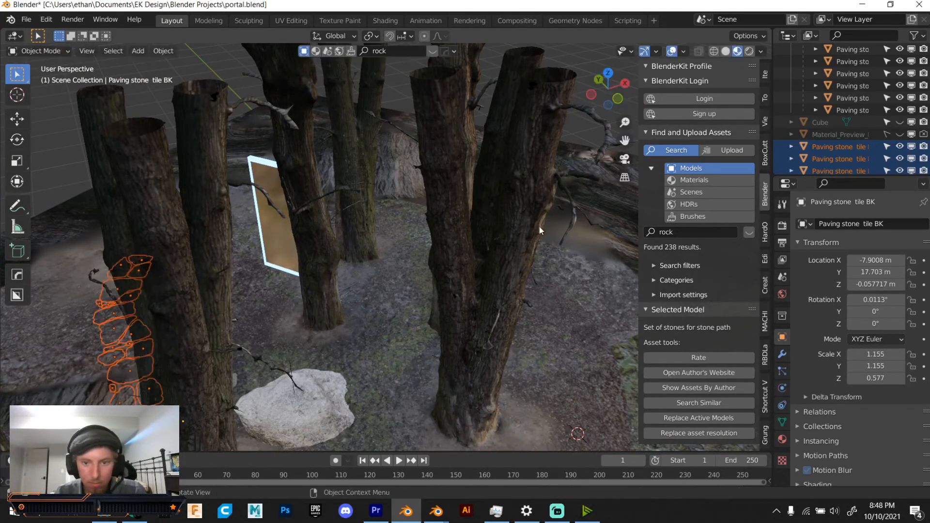
{"action": "left_click", "coordinate": [616, 159]}
{"action": "key", "text": "r"}
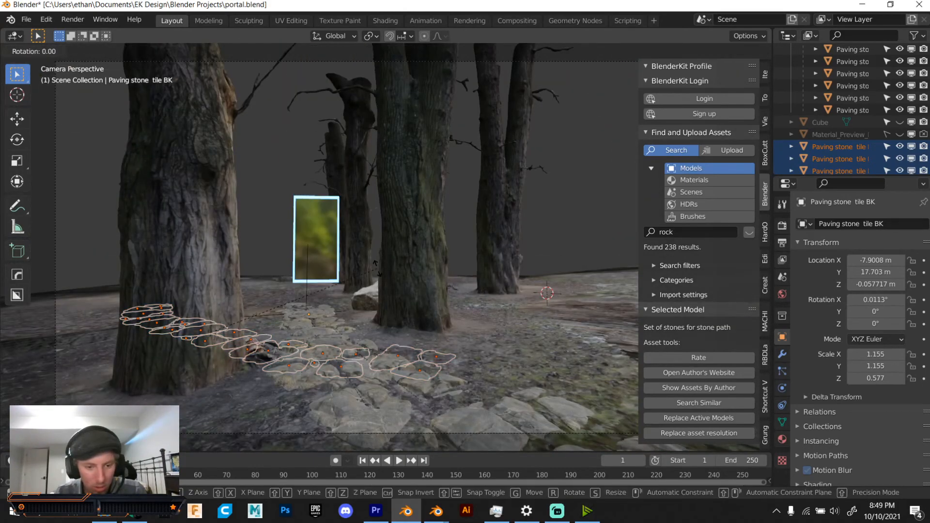
{"action": "key", "text": "z"}
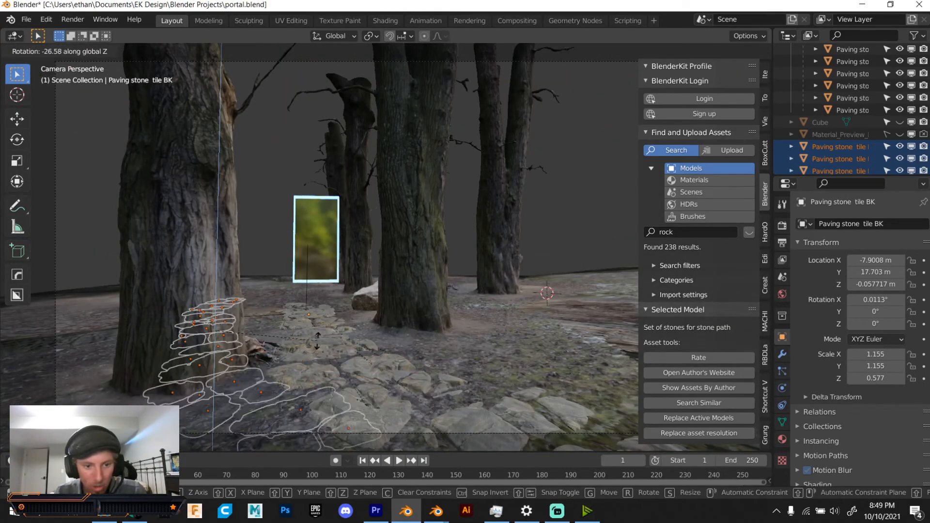
{"action": "left_click", "coordinate": [317, 341]}
- Move the pasted stones alongside the existing path so their far end starts at the portal's base
{"action": "key", "text": "g"}
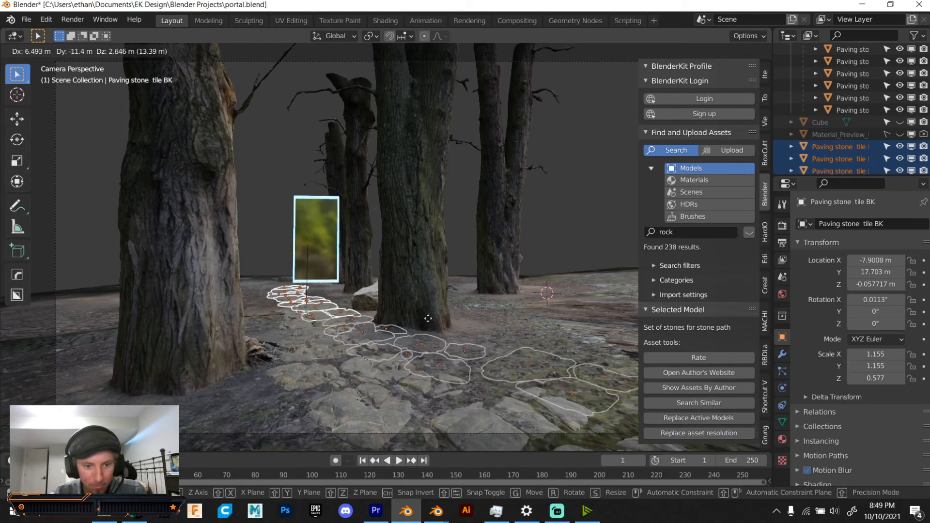
{"action": "left_click", "coordinate": [453, 320]}
{"action": "scroll", "coordinate": [347, 320], "scroll_direction": "up", "scroll_amount": 2}
{"action": "middle_click_drag", "start_coordinate": [347, 319], "coordinate": [460, 296]}
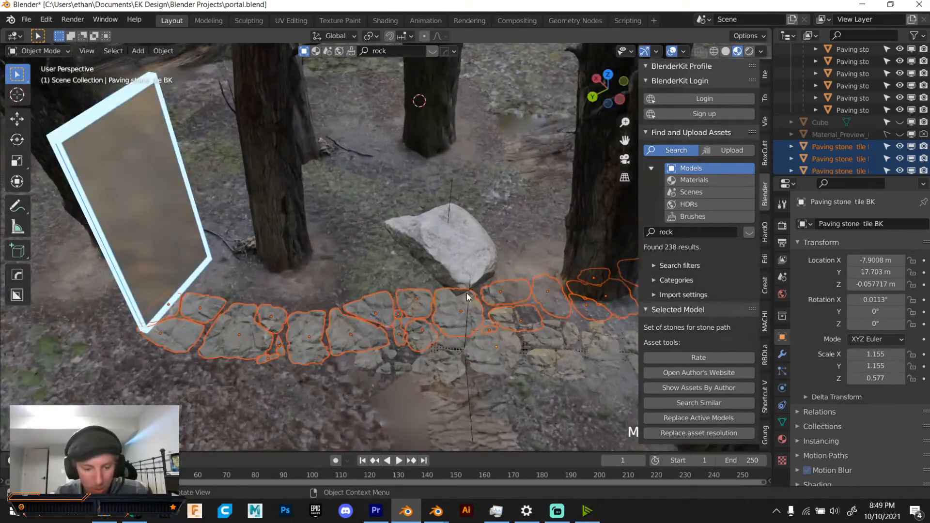
{"action": "key", "text": "g"}
{"action": "left_click", "coordinate": [487, 299]}
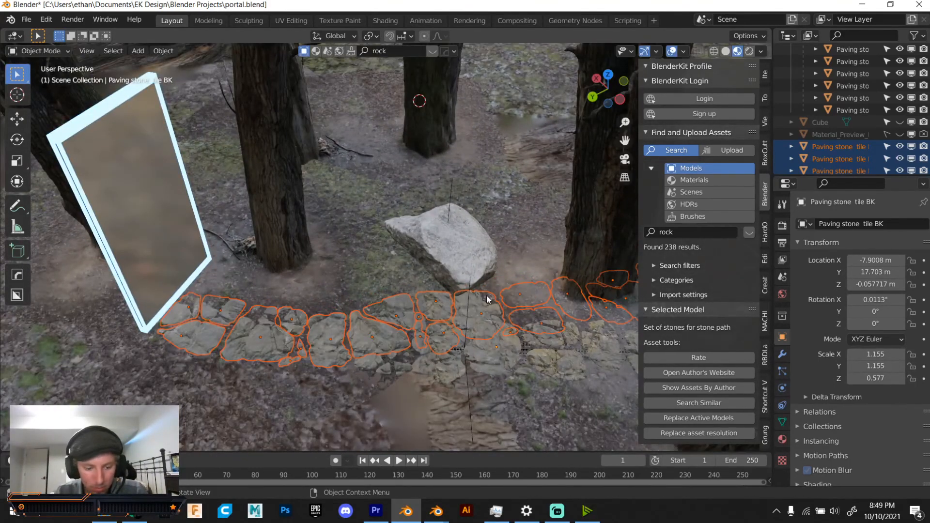
- Rotate the pasted stones about -7° around global Z, shift them over the path, and rotate them about 3° in the view
{"action": "key", "text": "r"}
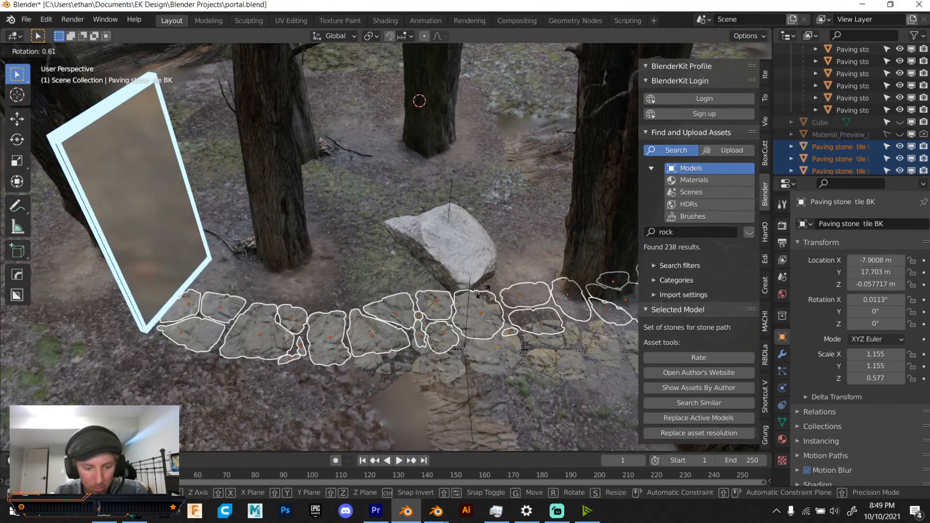
{"action": "key", "text": "z"}
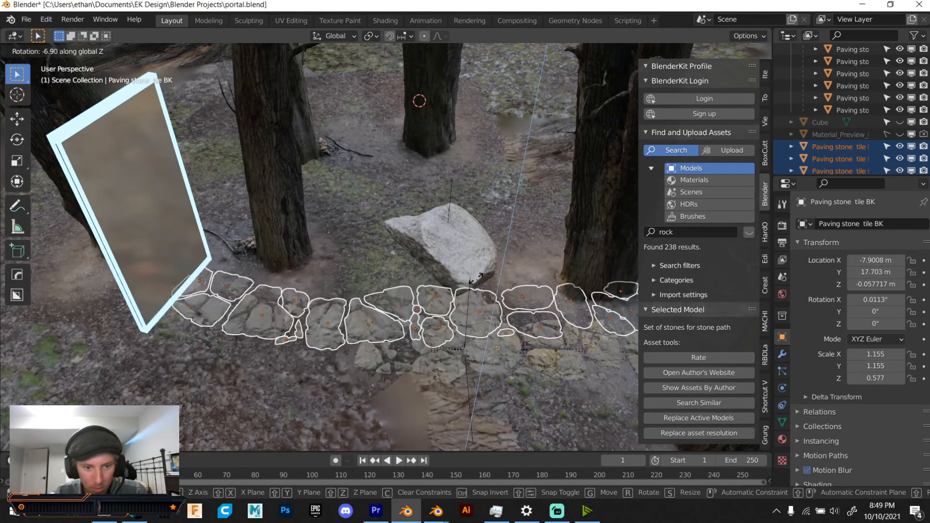
{"action": "left_click", "coordinate": [476, 279]}
{"action": "key", "text": "g"}
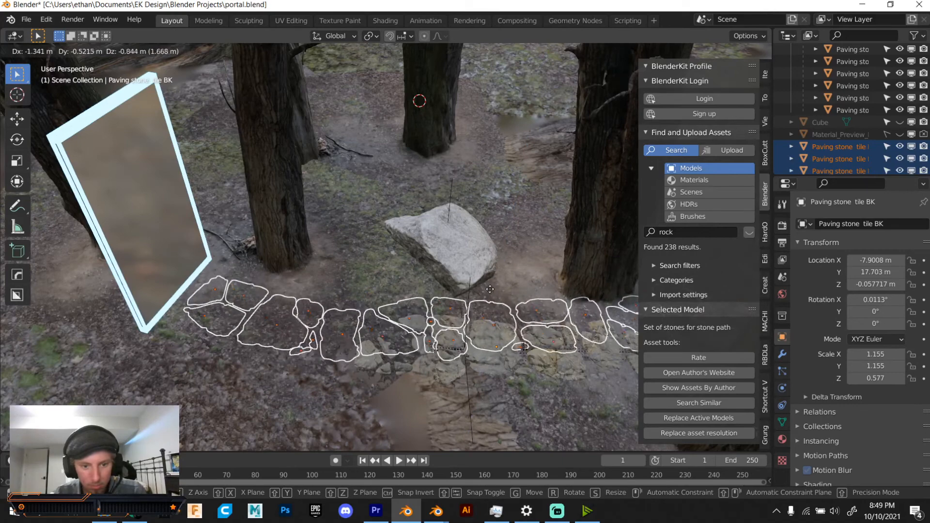
{"action": "left_click", "coordinate": [487, 293]}
{"action": "key", "text": "r"}
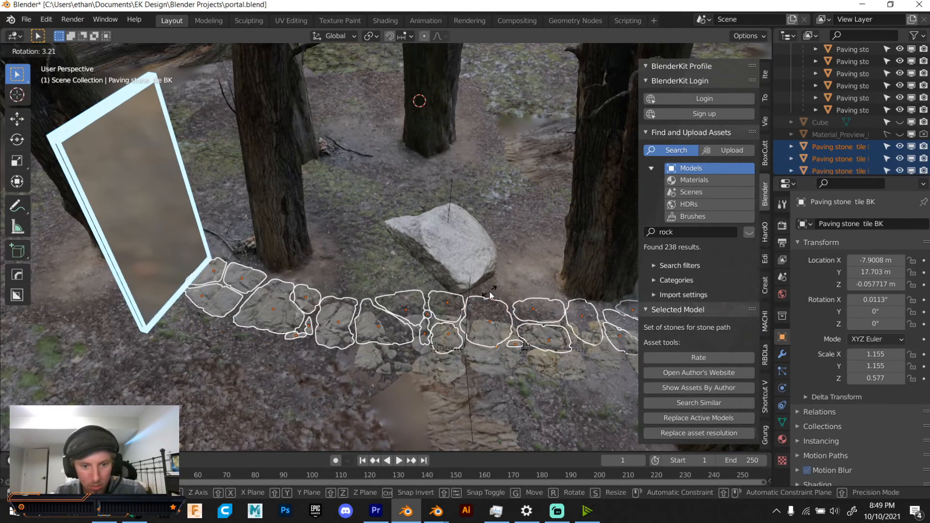
{"action": "left_click", "coordinate": [490, 292]}
- Adjust the pasted stones' height along global Z and move them about 2.1 m toward the portal, in line with the path
{"action": "middle_click_drag", "start_coordinate": [489, 292], "coordinate": [487, 252]}
{"action": "key", "text": "g"}
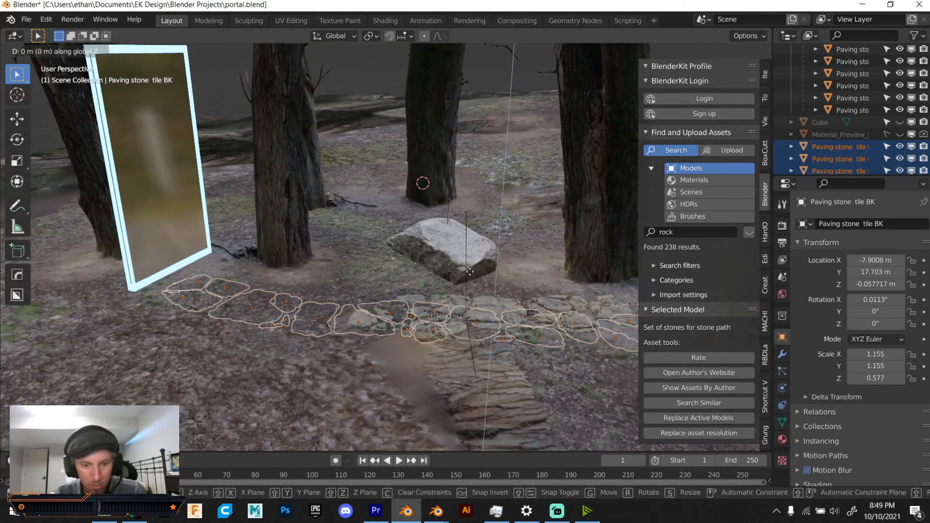
{"action": "left_click", "coordinate": [472, 249]}
{"action": "middle_click_drag", "start_coordinate": [471, 249], "coordinate": [341, 248]}
{"action": "key", "text": "g"}
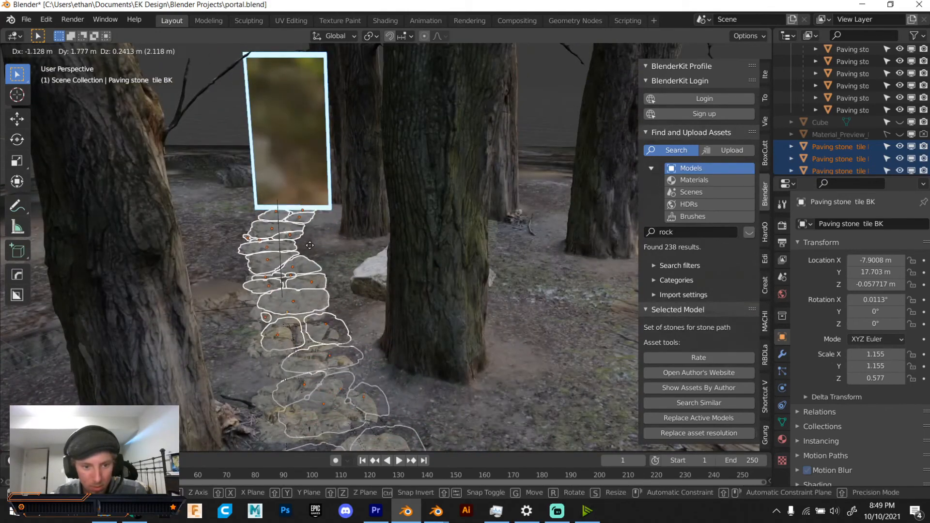
{"action": "left_click", "coordinate": [318, 236]}
{"action": "middle_click_drag", "start_coordinate": [318, 237], "coordinate": [400, 244]}
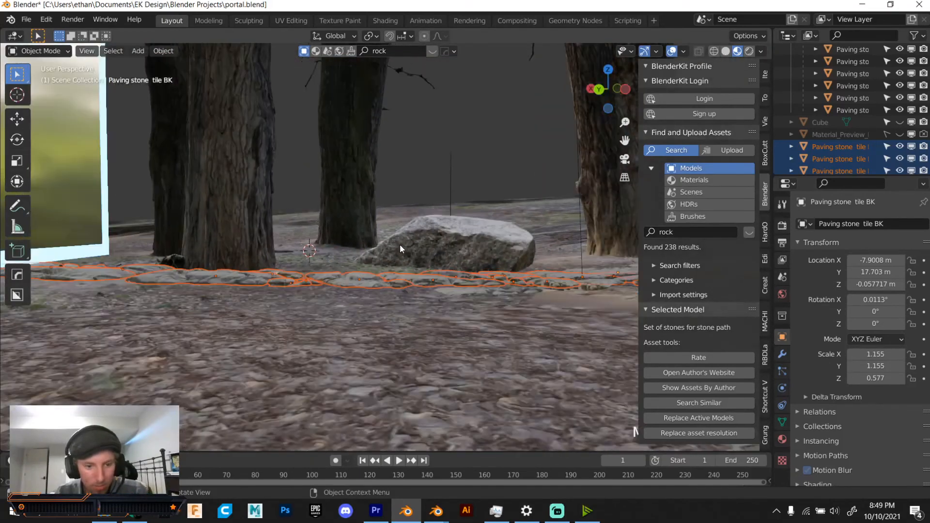
{"action": "key", "text": "r"}
{"action": "key", "text": "z"}
{"action": "key", "text": "z"}
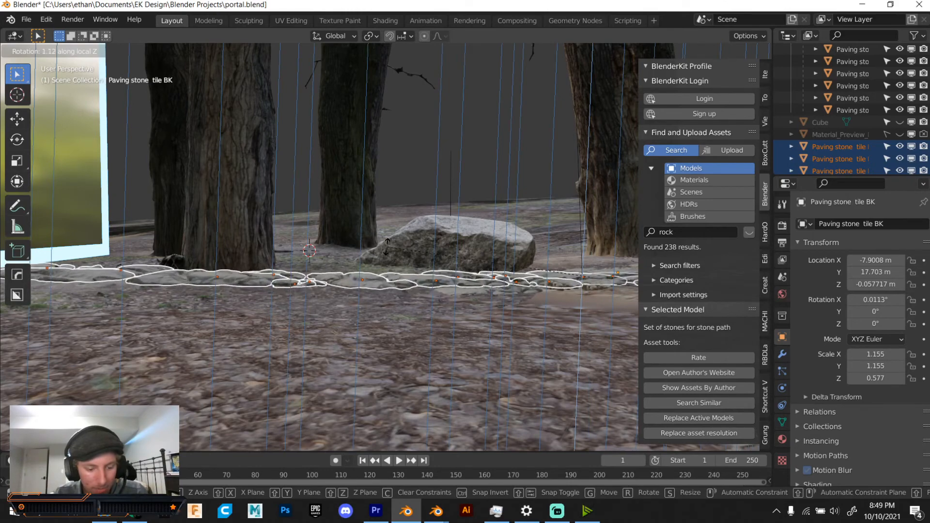
{"action": "key", "text": "r"}
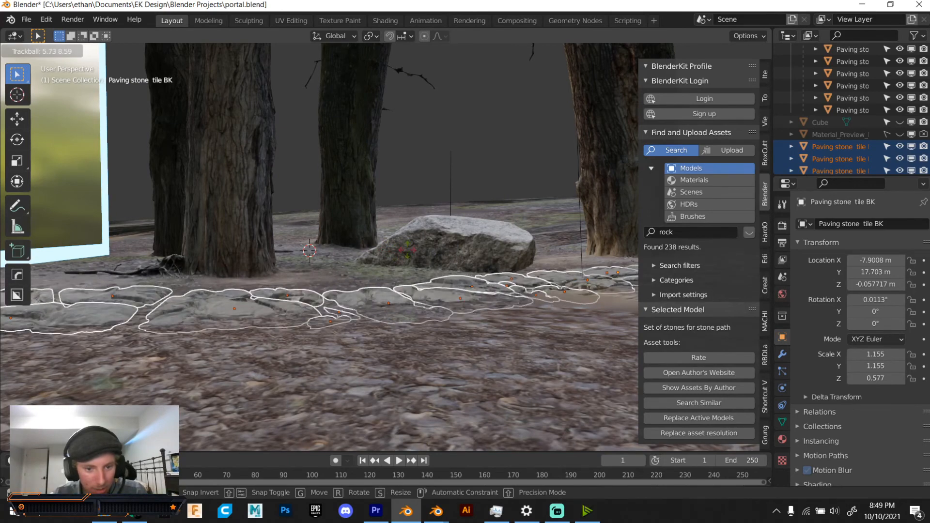
{"action": "right_click", "coordinate": [407, 250]}
- Deselect the stones and examine the extended path from the front and through the camera view
{"action": "left_click", "coordinate": [435, 165]}
{"action": "middle_click_drag", "start_coordinate": [435, 164], "coordinate": [301, 176]}
{"action": "scroll", "coordinate": [291, 243], "scroll_direction": "up", "scroll_amount": 1}
{"action": "scroll", "coordinate": [320, 203], "scroll_direction": "down", "scroll_amount": 1}
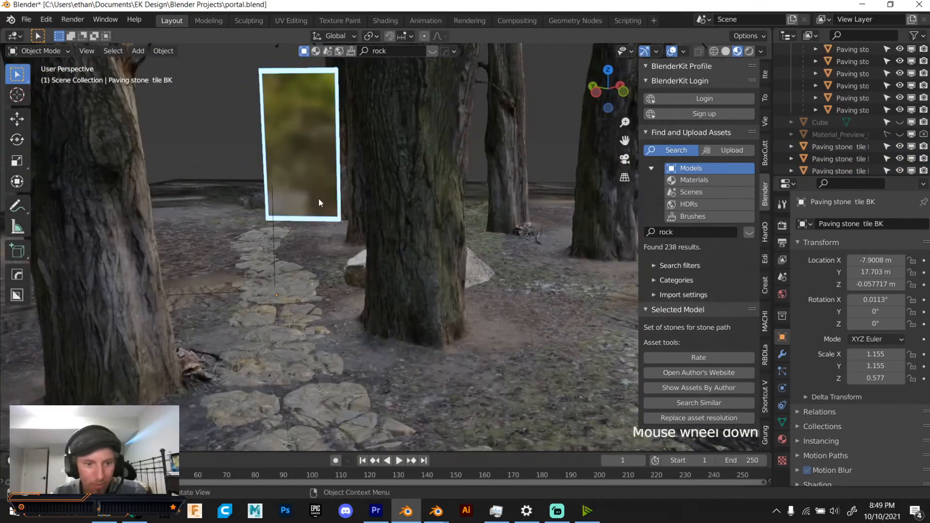
{"action": "left_click", "coordinate": [625, 160]}
{"action": "scroll", "coordinate": [475, 191], "scroll_direction": "down", "scroll_amount": 4}
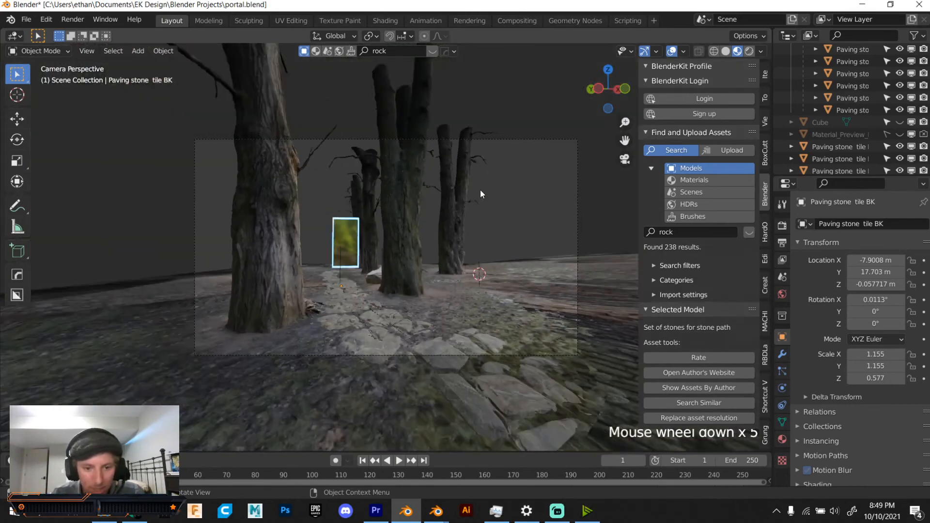
{"action": "scroll", "coordinate": [480, 192], "scroll_direction": "up", "scroll_amount": 3}
{"action": "middle_click_drag", "start_coordinate": [481, 183], "coordinate": [402, 170], "text": "shift"}
{"action": "scroll", "coordinate": [305, 289], "scroll_direction": "down", "scroll_amount": 1}
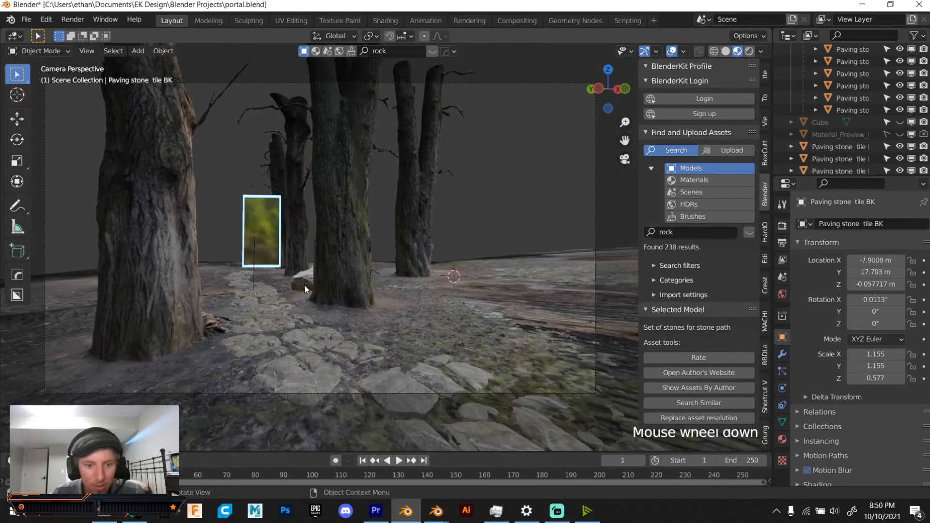
- Move the rock from behind the central tree onto the open ground beside the tree, away from the stone path
{"action": "left_click", "coordinate": [305, 286]}
{"action": "key", "text": "g"}
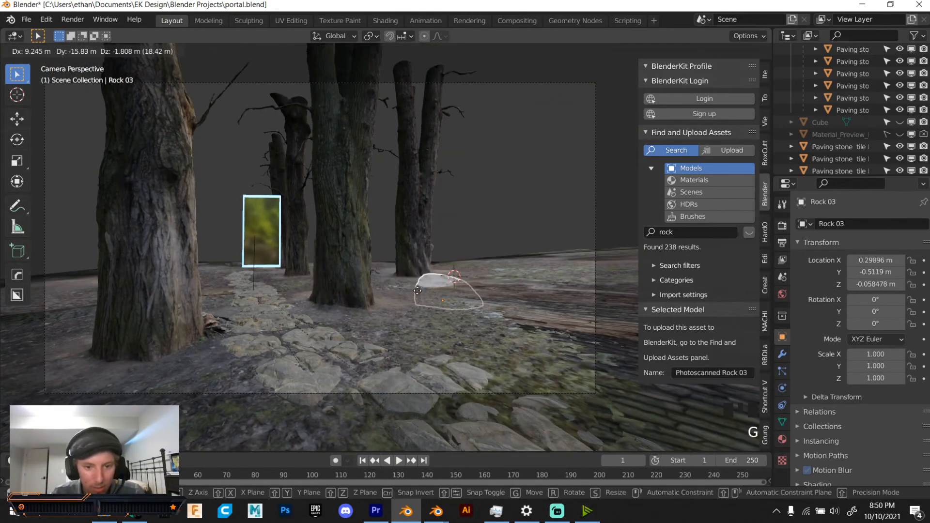
{"action": "left_click", "coordinate": [401, 285]}
- Copy and paste the rock, move the copy, and shift the original rock slightly closer to the central tree
{"action": "key", "text": "ctrl+c"}
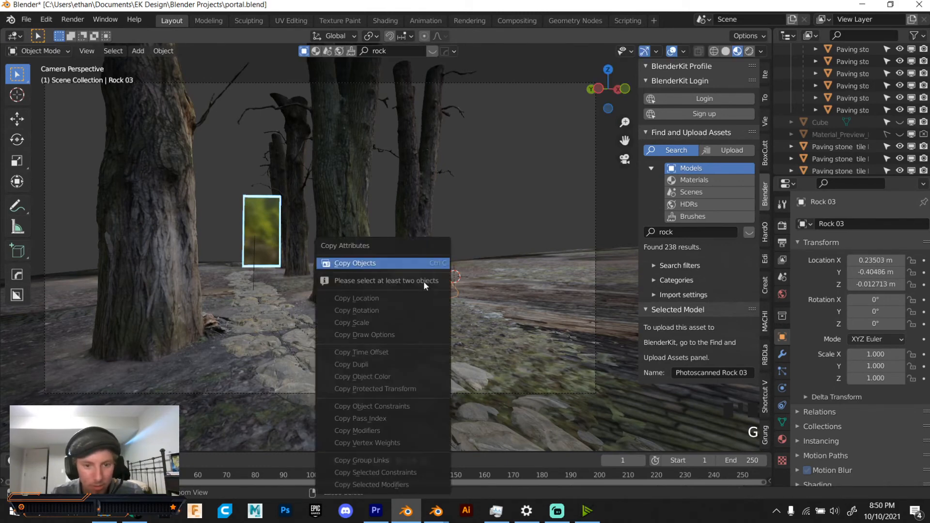
{"action": "left_click", "coordinate": [423, 264]}
{"action": "key", "text": "ctrl+v"}
{"action": "key", "text": "g"}
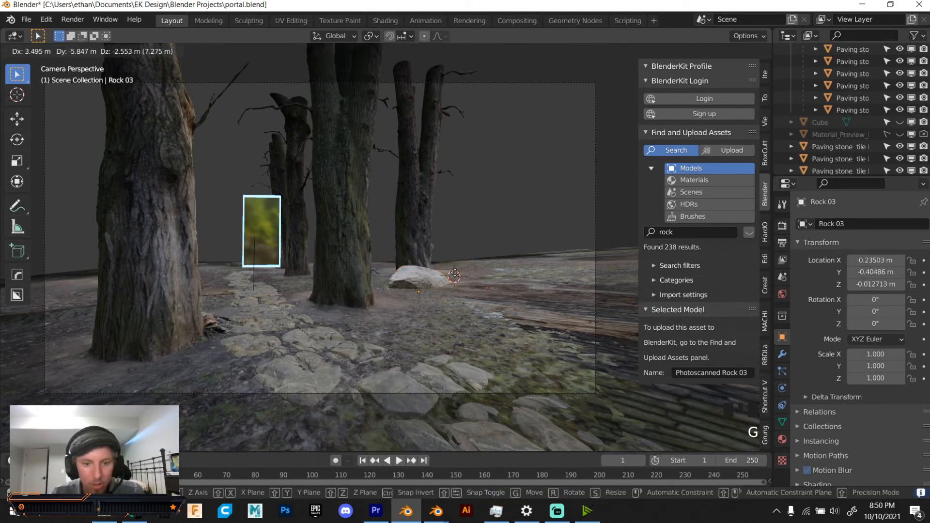
{"action": "left_click", "coordinate": [422, 276]}
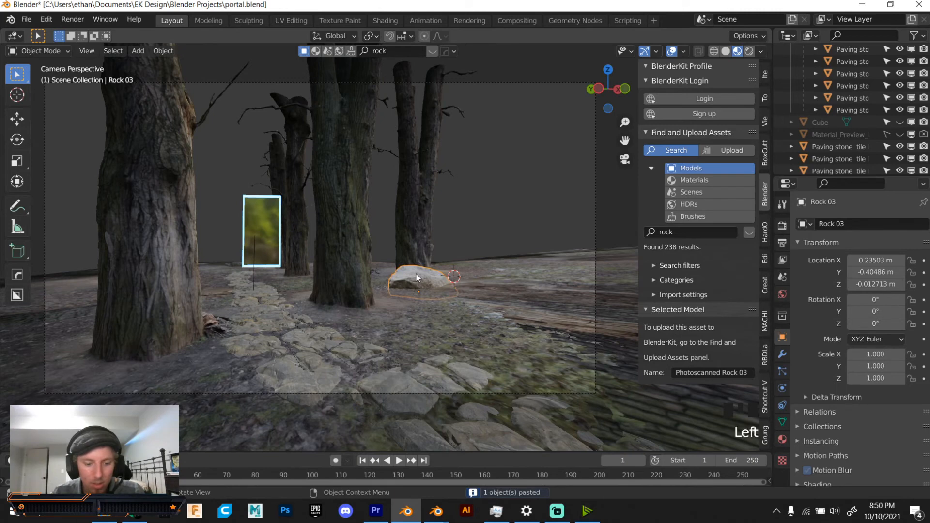
{"action": "key", "text": "g"}
{"action": "left_click", "coordinate": [406, 275]}
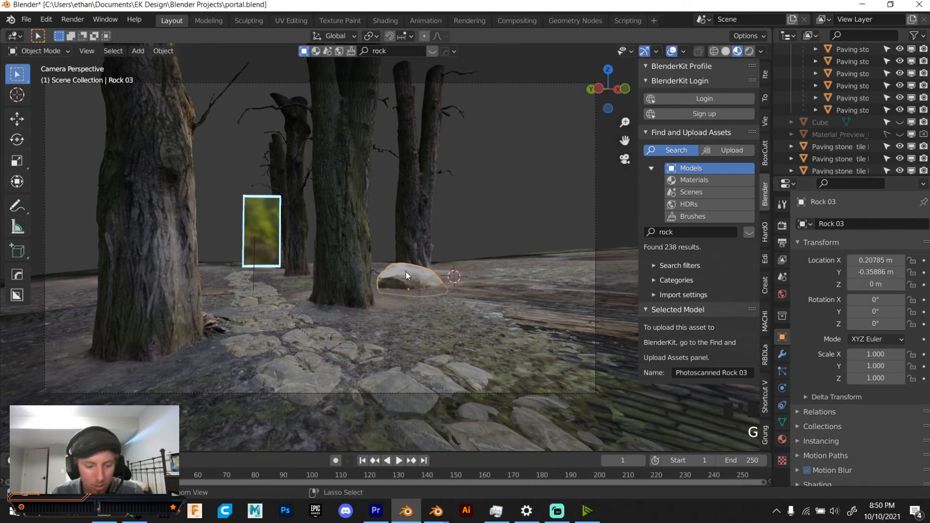
- Copy and paste the rock again, reposition the new copy, and scale it up strongly
{"action": "key", "text": "ctrl+c"}
{"action": "left_click", "coordinate": [405, 264]}
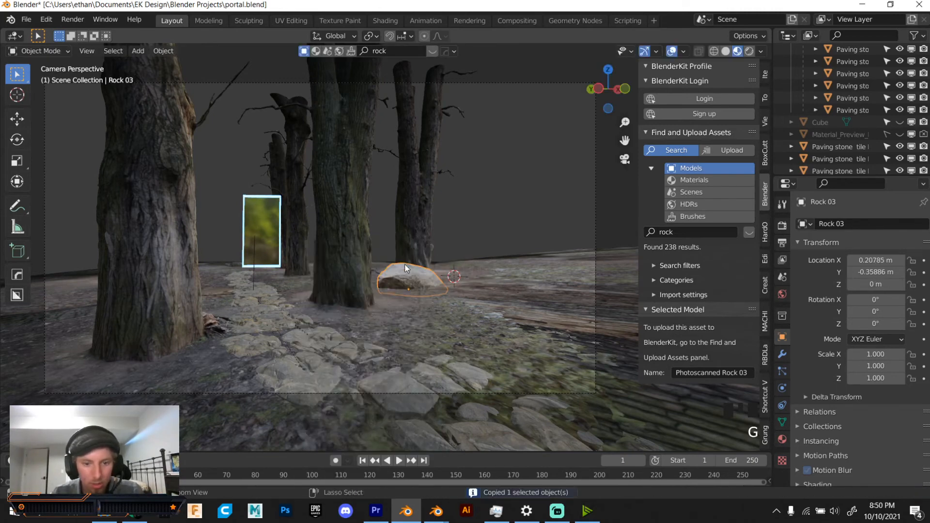
{"action": "key", "text": "ctrl+v"}
{"action": "key", "text": "g"}
{"action": "left_click", "coordinate": [407, 281]}
{"action": "key", "text": "s"}
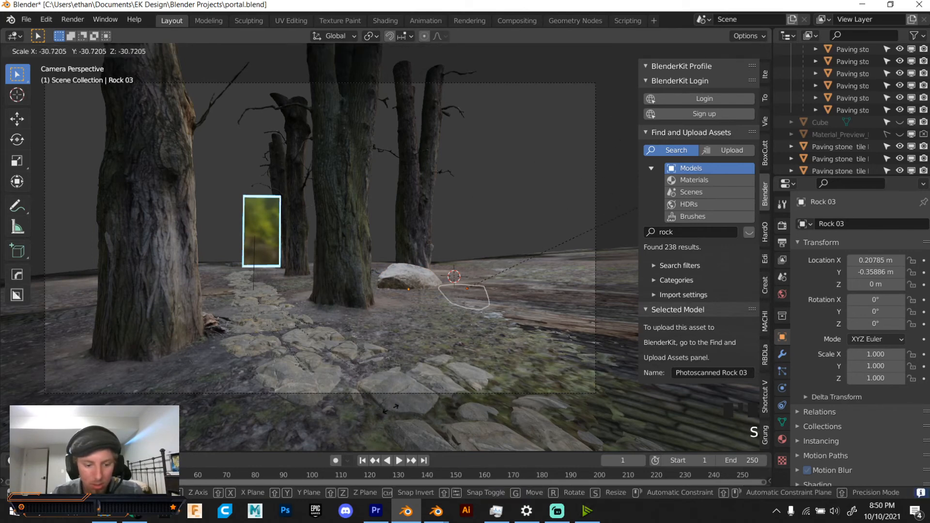
- Rotate the enlarged rock copy freely and move it next to the first rock beside the central tree
{"action": "key", "text": "r"}
{"action": "key", "text": "r"}
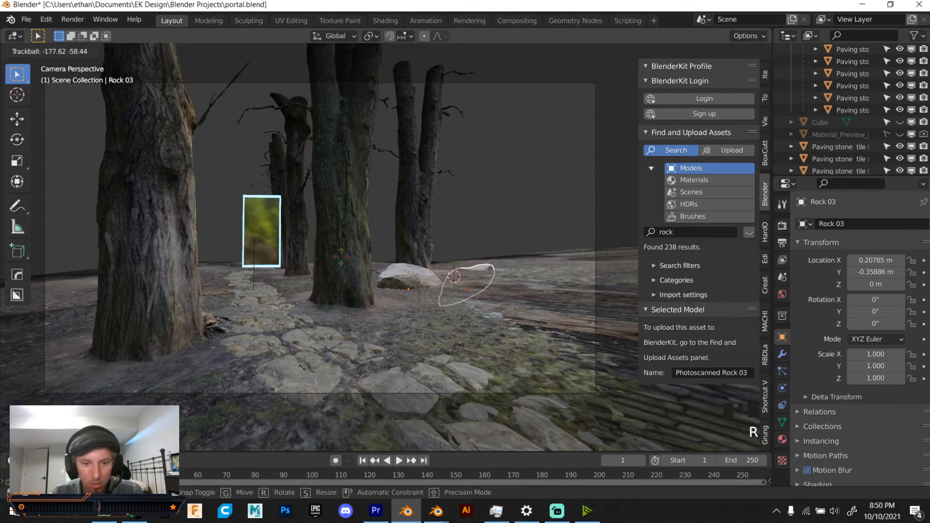
{"action": "left_click", "coordinate": [391, 275]}
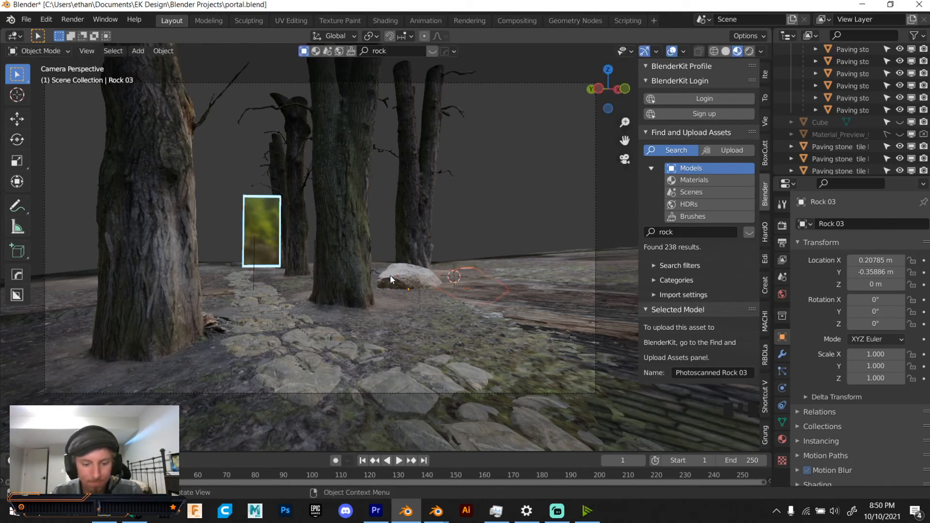
{"action": "key", "text": "g"}
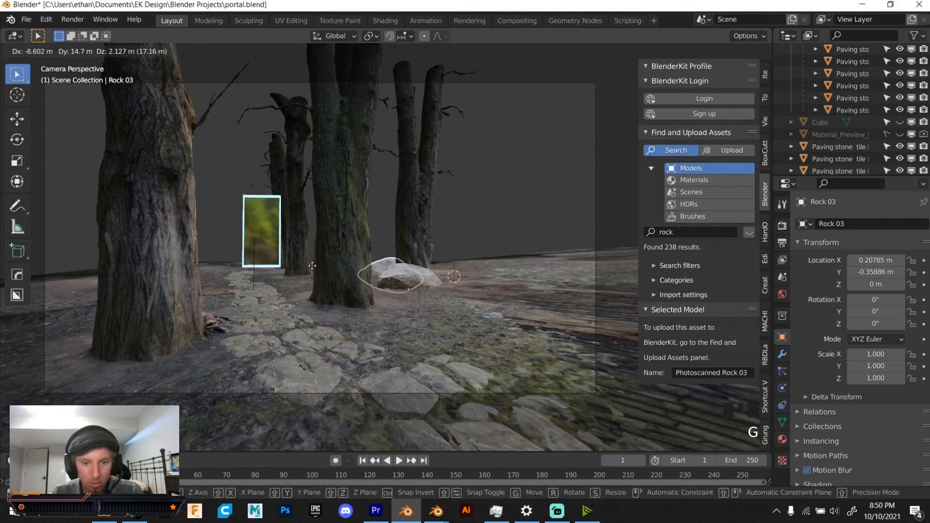
{"action": "middle_click_drag", "start_coordinate": [312, 266], "coordinate": [265, 306]}
{"action": "scroll", "coordinate": [265, 306], "scroll_direction": "down", "scroll_amount": 3}
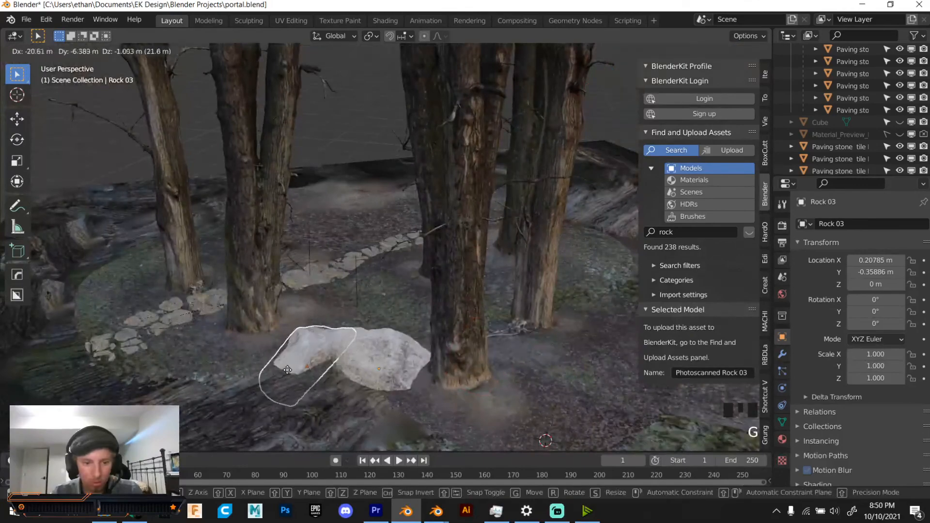
{"action": "left_click", "coordinate": [295, 364]}
- Reposition the rotated rock in front of the first rock in the camera view, bringing it closer to the camera along the X axis
{"action": "middle_click_drag", "start_coordinate": [295, 364], "coordinate": [456, 335]}
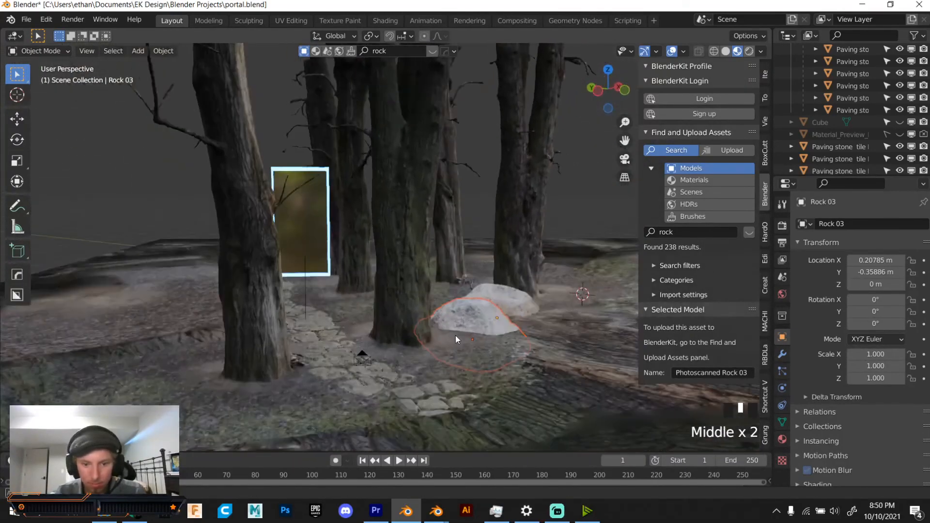
{"action": "left_click", "coordinate": [628, 163]}
{"action": "scroll", "coordinate": [450, 278], "scroll_direction": "up", "scroll_amount": 1}
{"action": "key", "text": "g"}
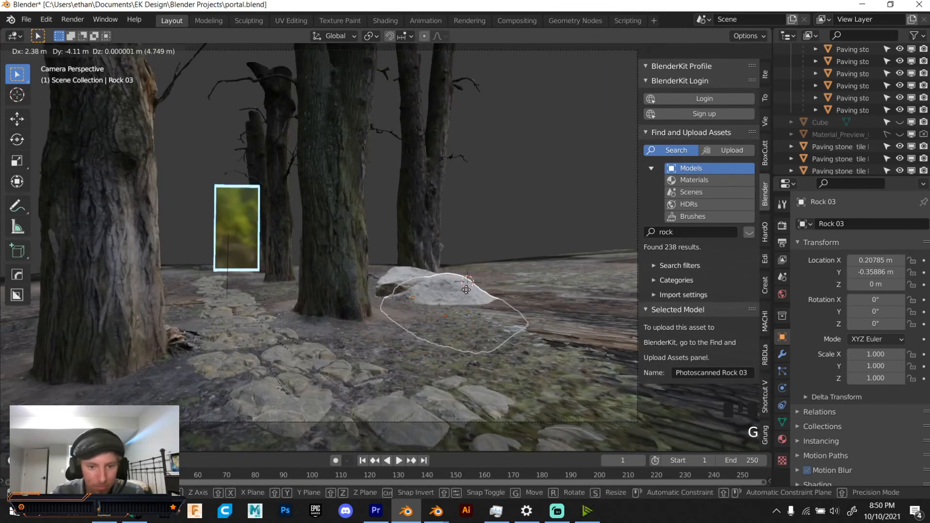
{"action": "left_click", "coordinate": [488, 287]}
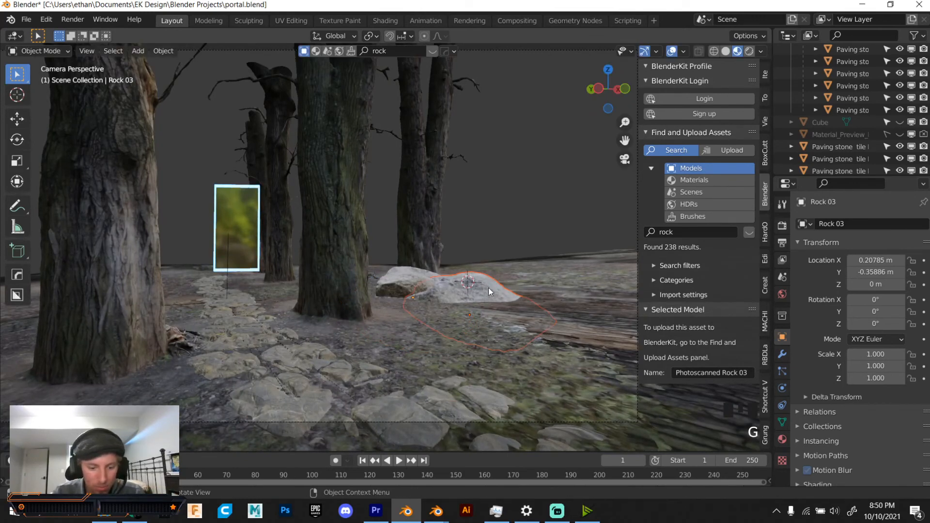
{"action": "key", "text": "g"}
{"action": "key", "text": "x"}
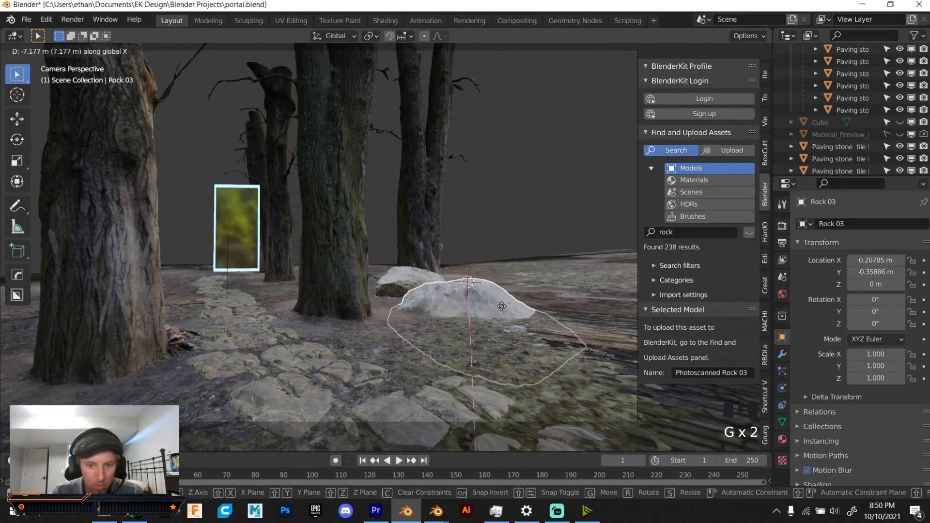
{"action": "left_click", "coordinate": [502, 302]}
{"action": "scroll", "coordinate": [502, 301], "scroll_direction": "down", "scroll_amount": 2}
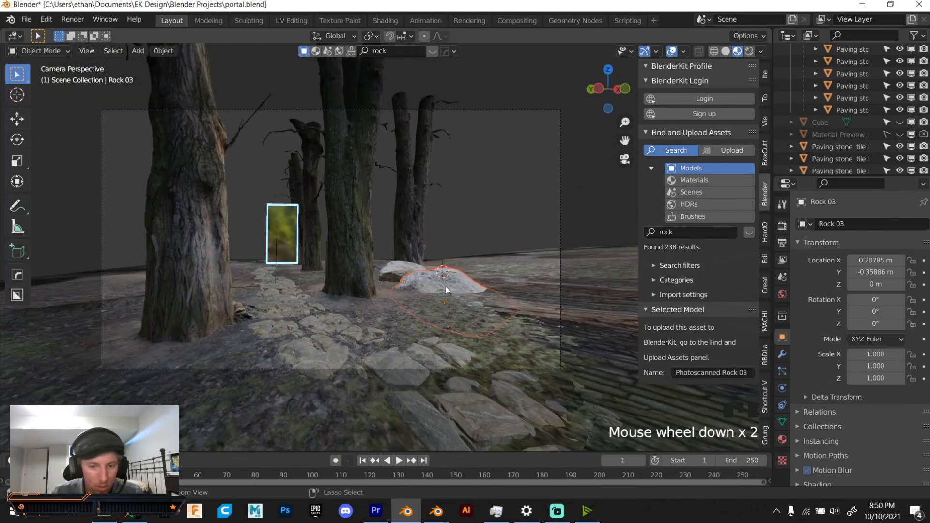
- Copy and paste the front rock, scale the copy up slightly, and move it farther from the central tree
{"action": "key", "text": "ctrl+c"}
{"action": "left_click", "coordinate": [440, 264]}
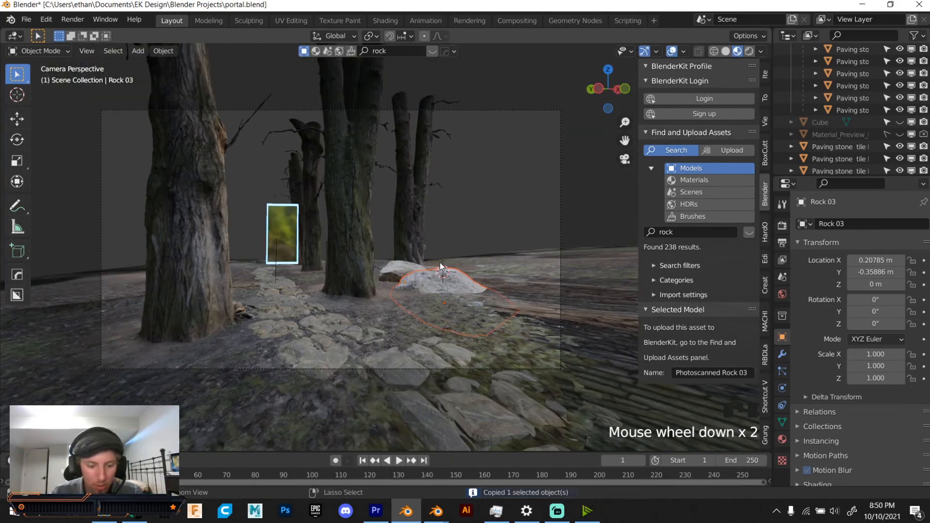
{"action": "key", "text": "ctrl+v"}
{"action": "key", "text": "s"}
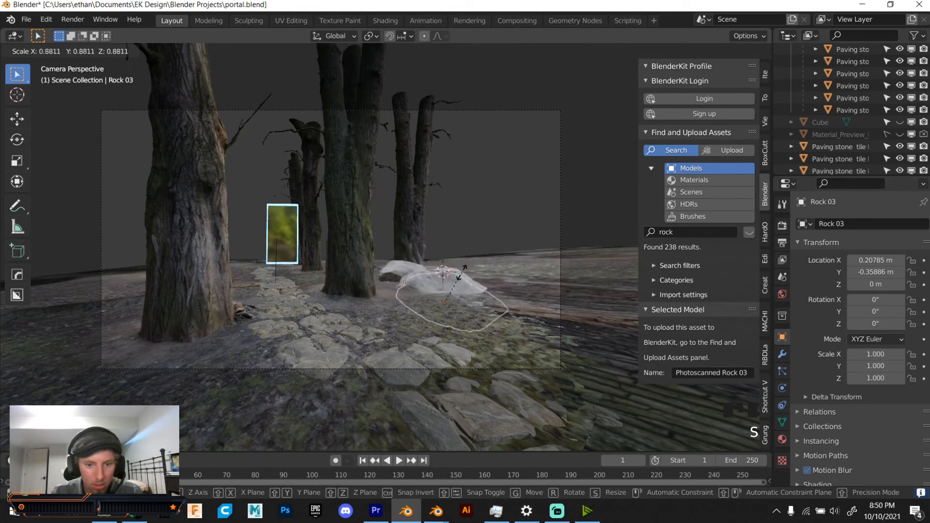
{"action": "left_click", "coordinate": [469, 256]}
{"action": "key", "text": "g"}
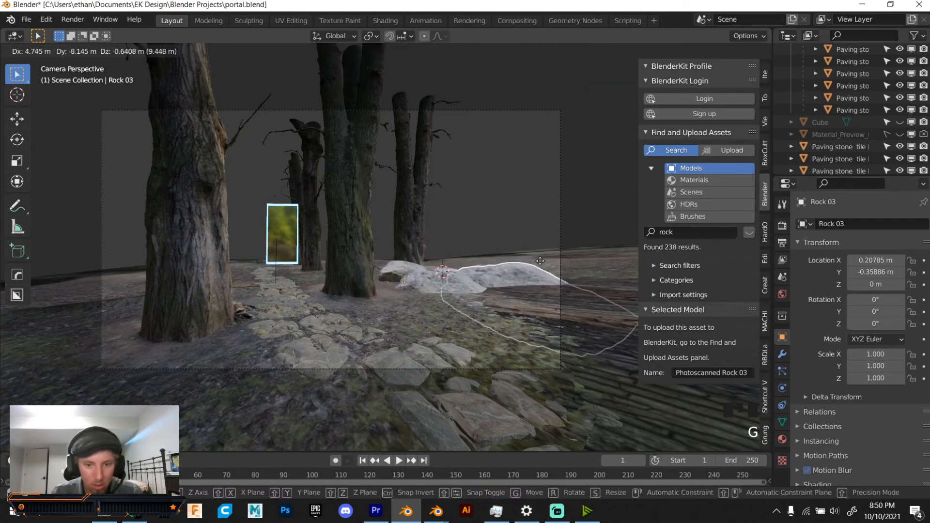
{"action": "left_click", "coordinate": [539, 260]}
- Rotate the new rock copy freely, shift it toward the other rocks, and bring it closer to the camera along the X axis
{"action": "key", "text": "r"}
{"action": "key", "text": "r"}
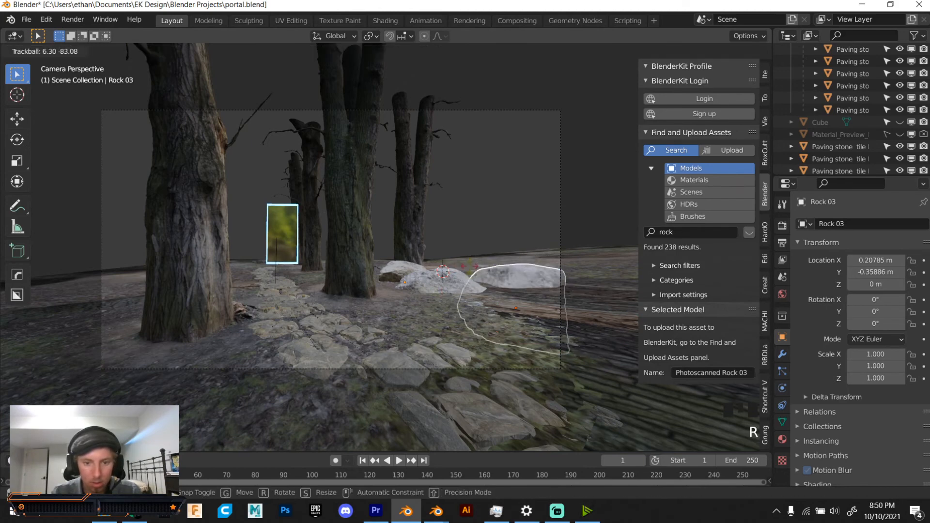
{"action": "left_click", "coordinate": [467, 266]}
{"action": "key", "text": "g"}
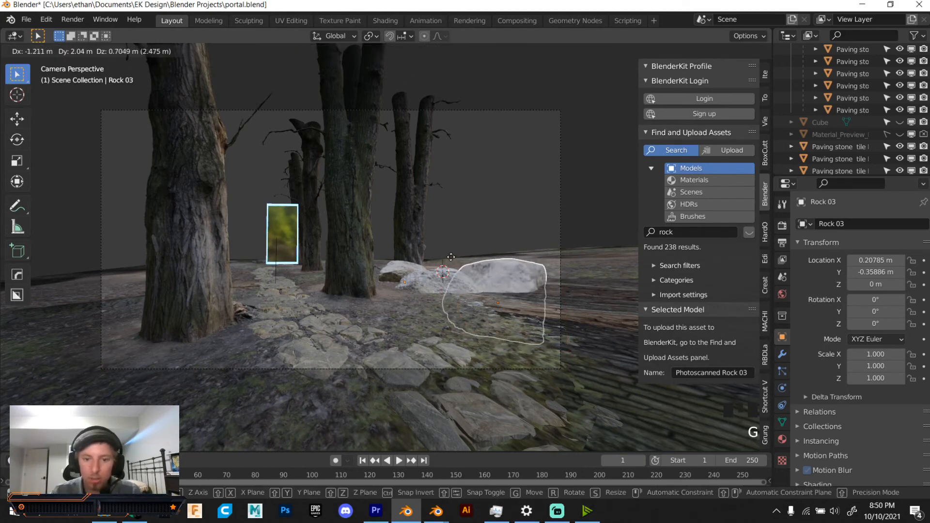
{"action": "left_click", "coordinate": [451, 257]}
{"action": "key", "text": "g"}
{"action": "key", "text": "x"}
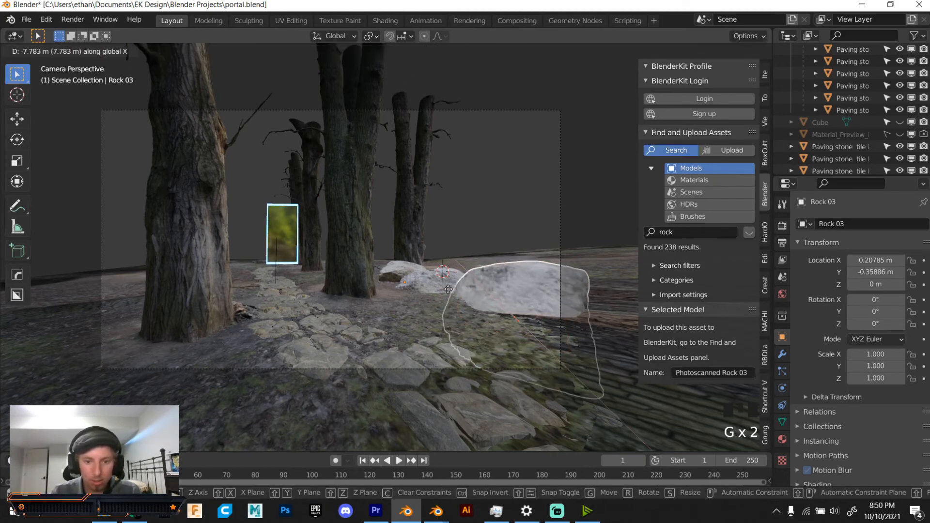
{"action": "left_click", "coordinate": [450, 290]}
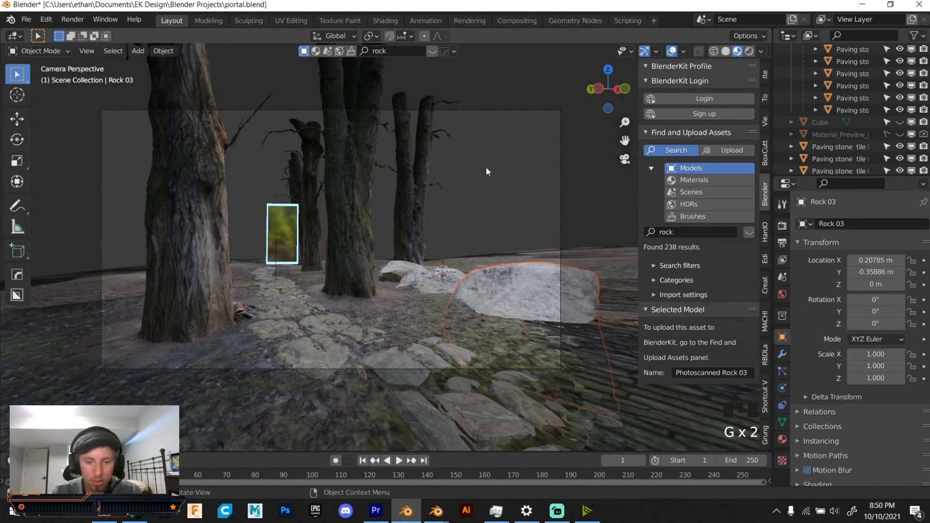
- Scale the nearest large rock by about 0.89 and move it about -3.7 m along the X axis
{"action": "left_click", "coordinate": [489, 291]}
{"action": "key", "text": "s"}
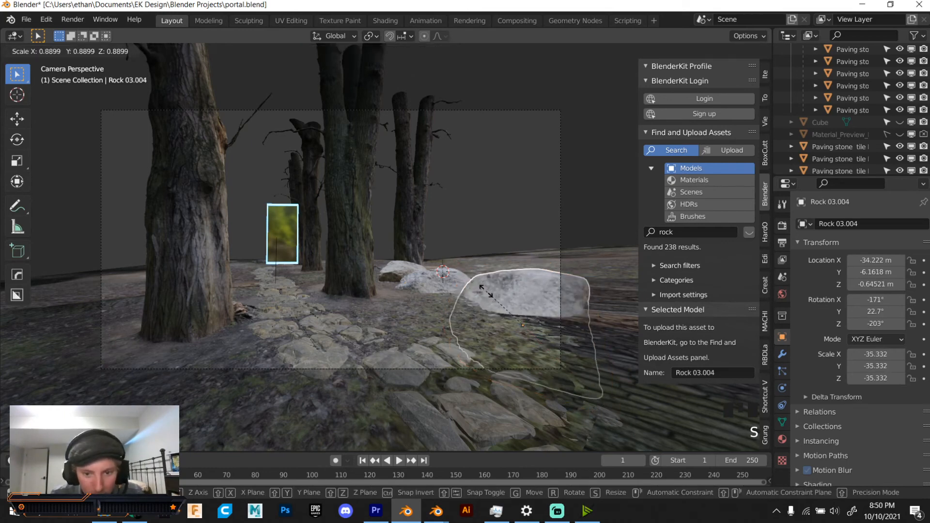
{"action": "left_click", "coordinate": [487, 293]}
{"action": "key", "text": "g"}
{"action": "key", "text": "x"}
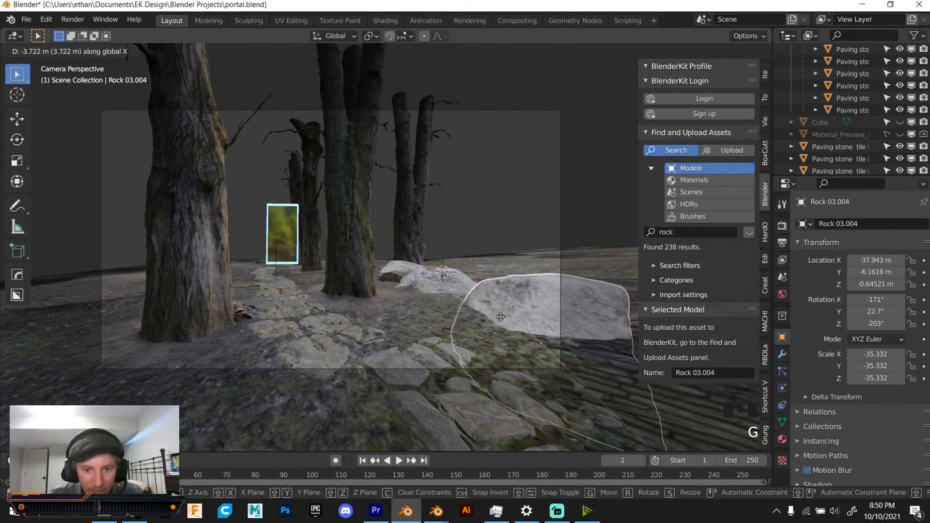
{"action": "left_click", "coordinate": [501, 318]}
- Unhide the fog cube in the viewport
{"action": "scroll", "coordinate": [398, 282], "scroll_direction": "up", "scroll_amount": 1}
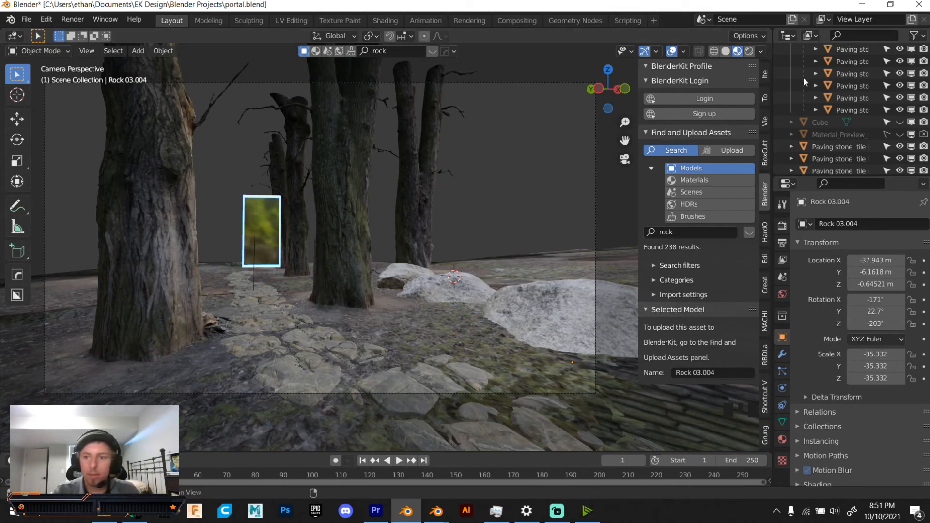
{"action": "left_click", "coordinate": [902, 122]}
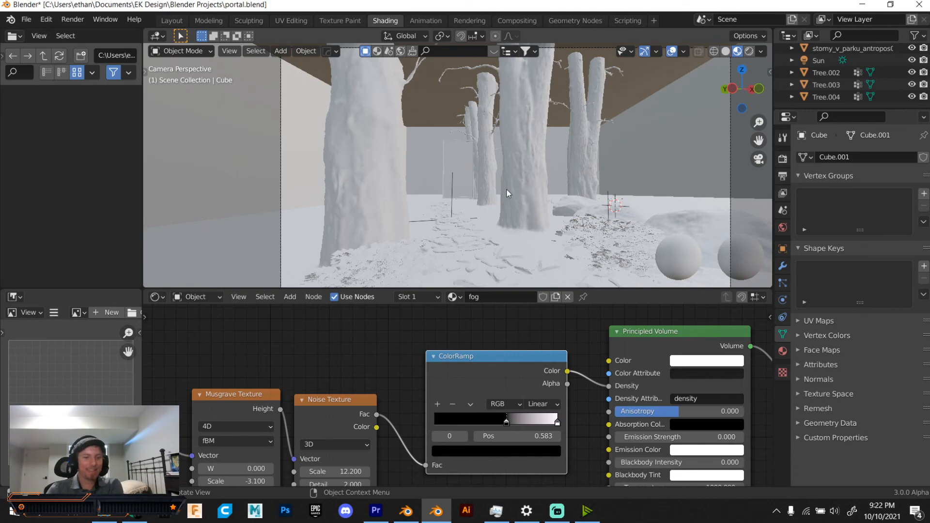
- Switch to Task Manager to check the computer's CPU and memory load, and return to Blender
{"action": "mouse_move", "coordinate": [503, 514]}
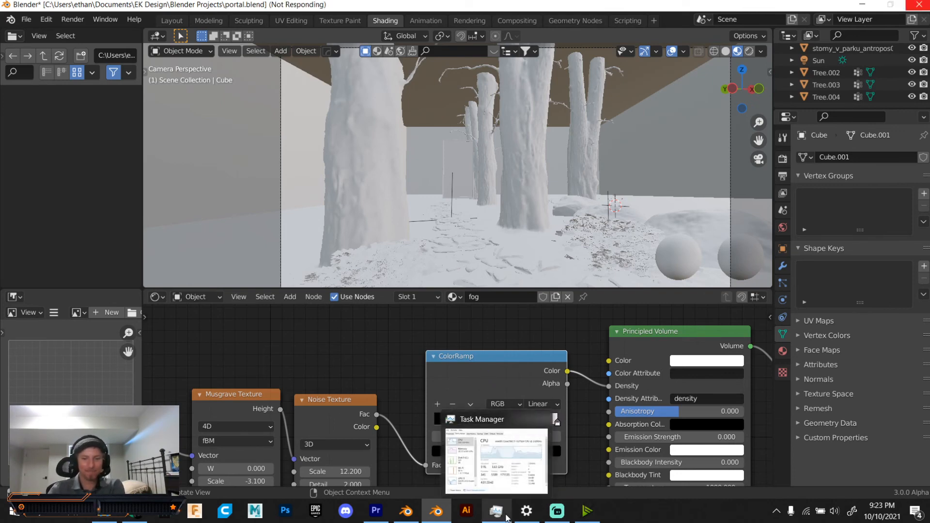
{"action": "left_click", "coordinate": [498, 485]}
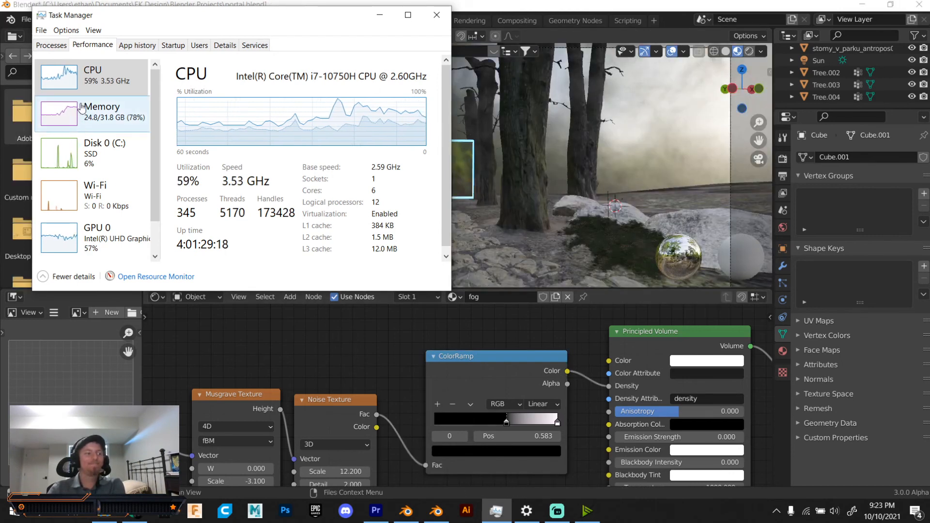
{"action": "left_click", "coordinate": [380, 15]}
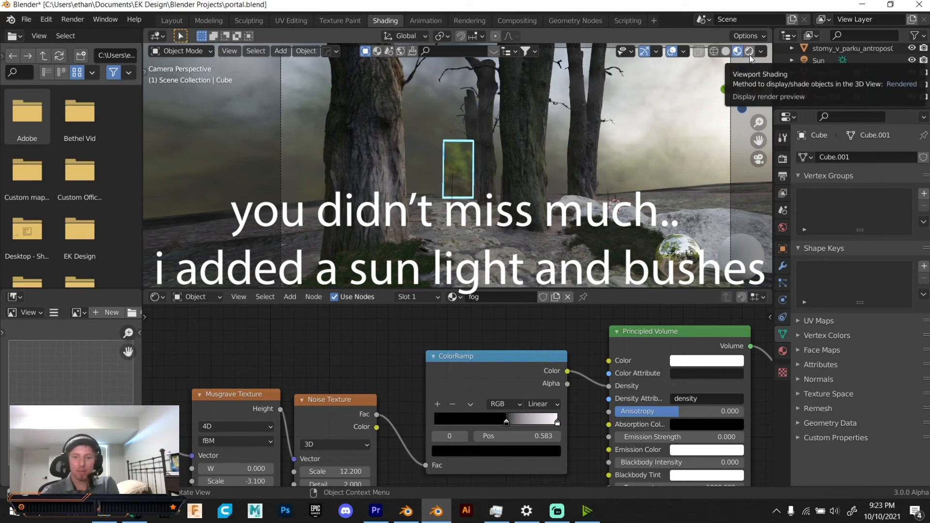
- Switch to the Layout workspace and display the camera view with Rendered viewport shading
{"action": "left_click", "coordinate": [172, 20]}
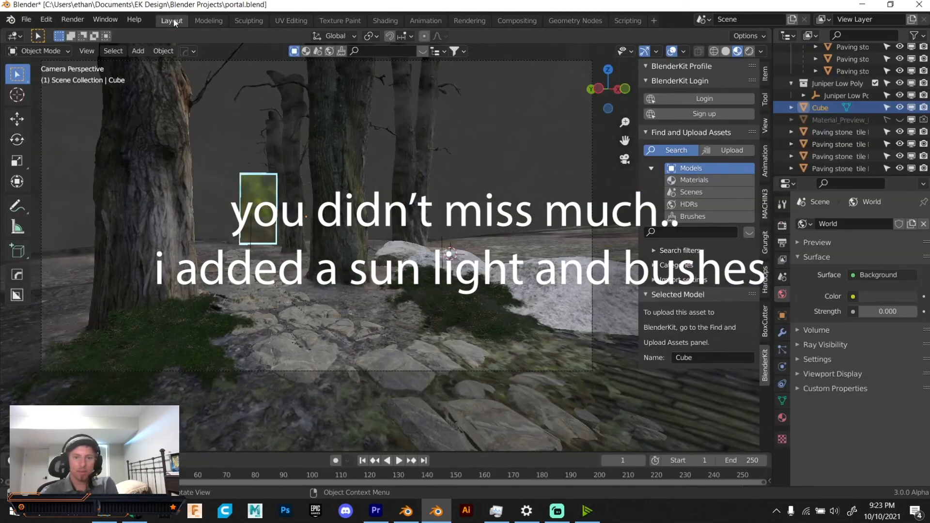
{"action": "left_click", "coordinate": [750, 51]}
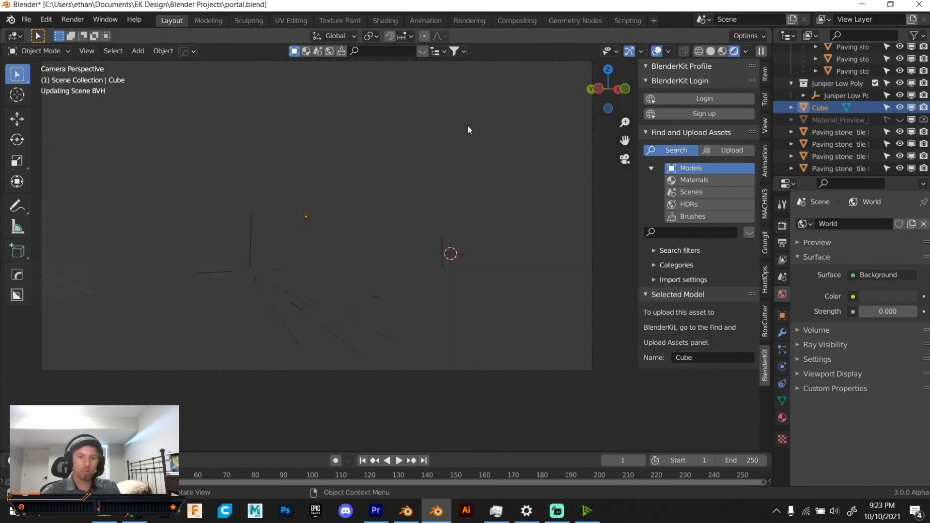